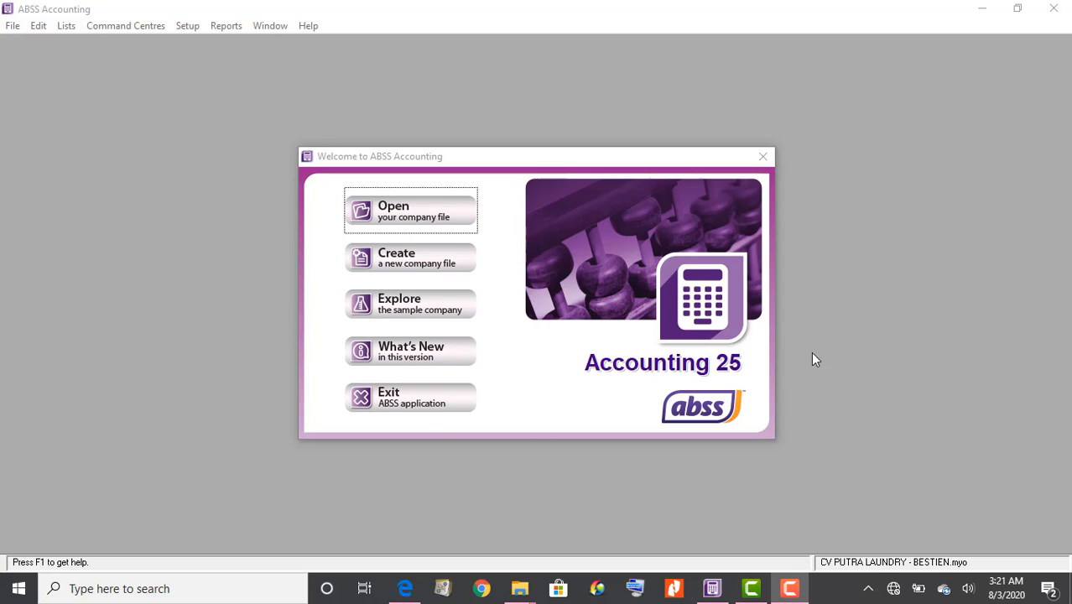
Check the laundry case PDF, then create a new company file and advance to Company Information
left_click(407, 590)
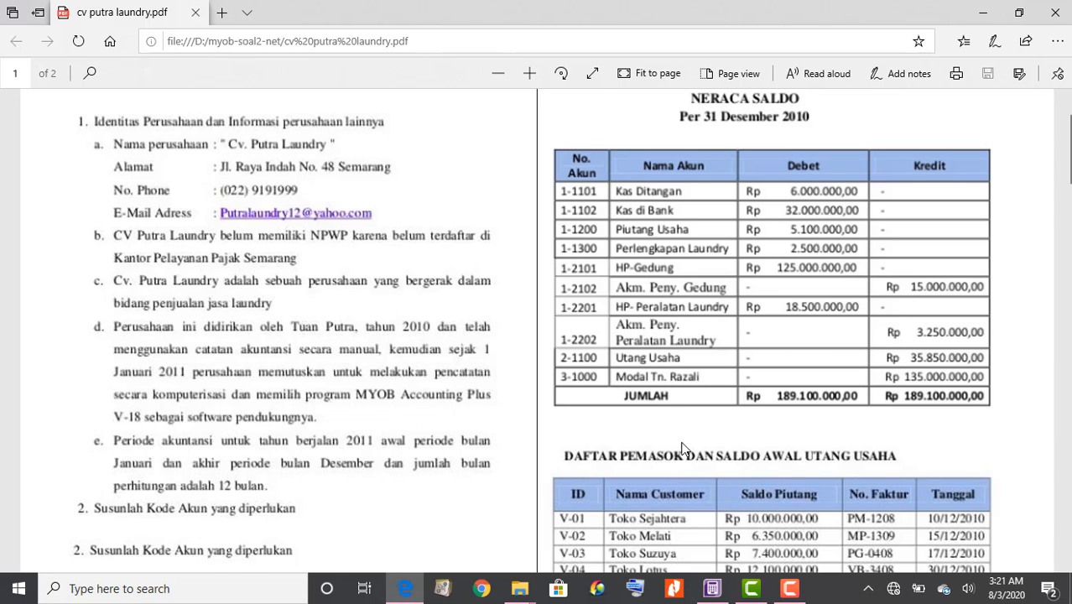
left_click(715, 588)
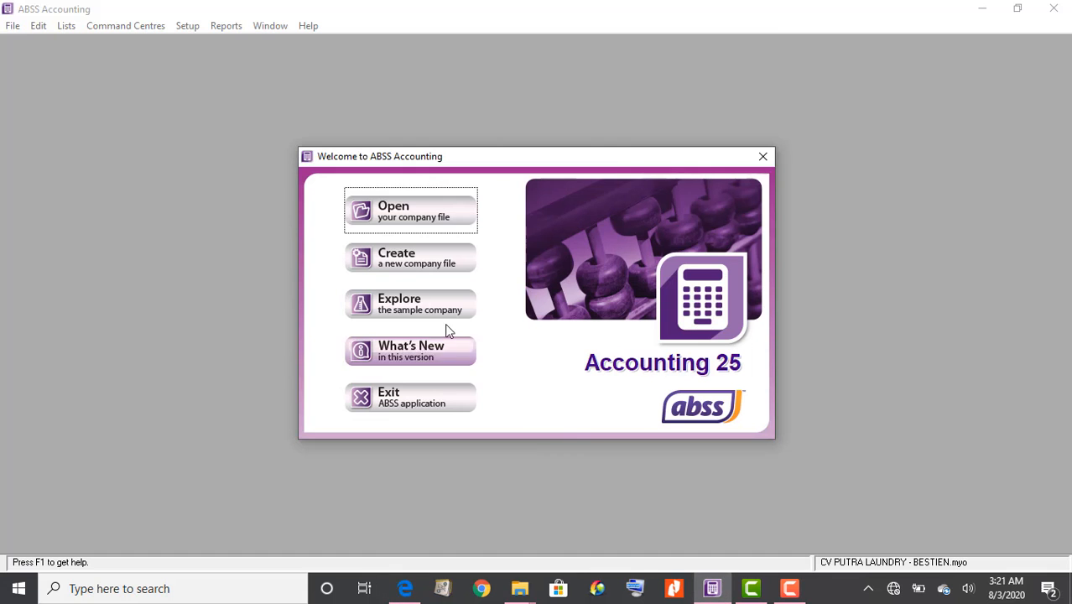
left_click(384, 264)
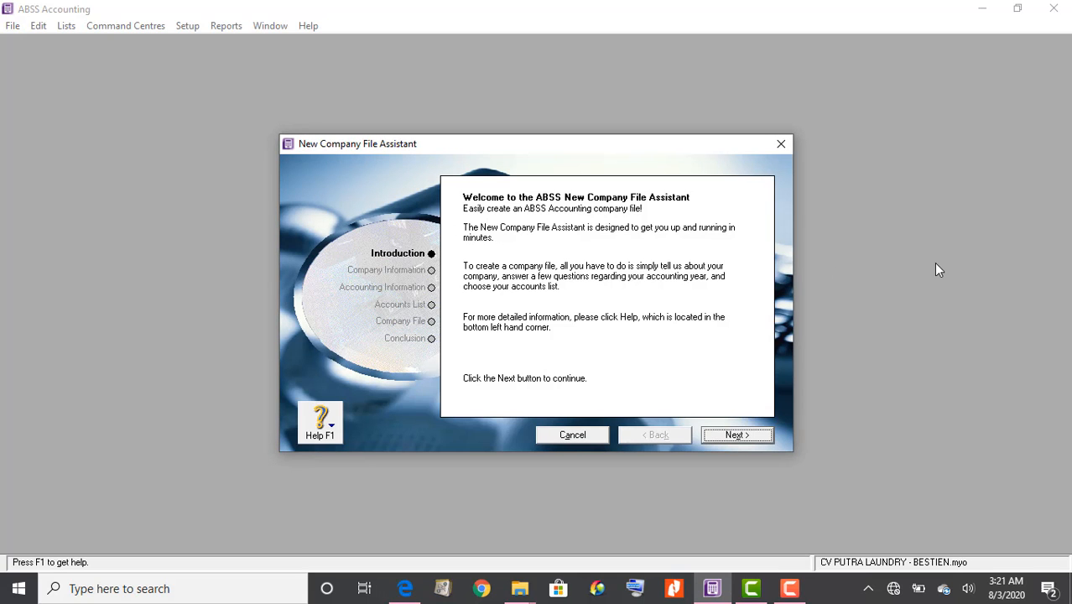
left_click(727, 440)
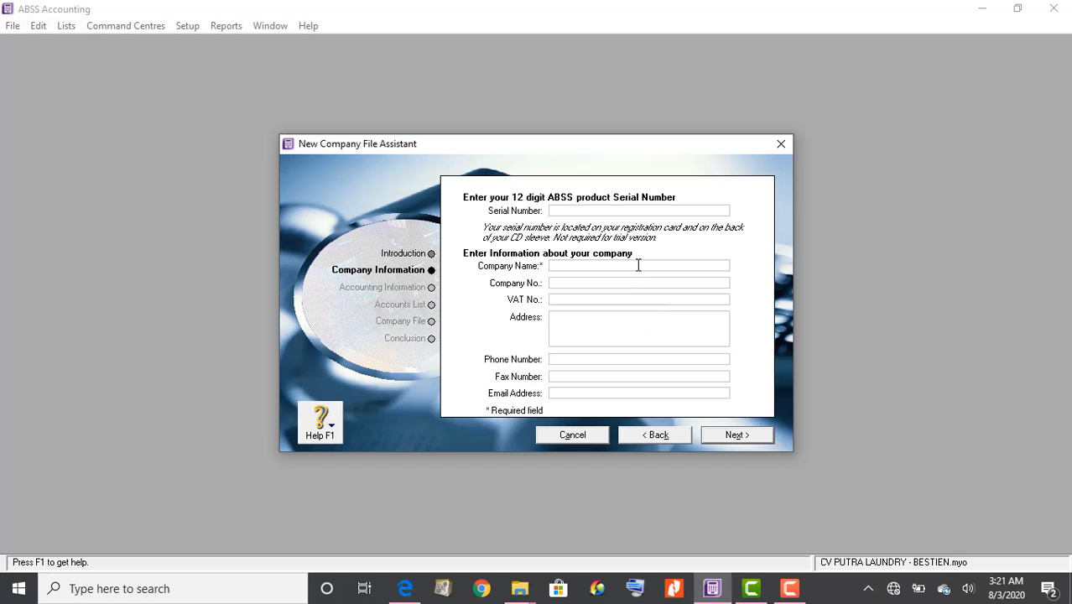
Name the company CV PUTRA LAUNDRY with the student's name suffix and enter its two-line street address
type("CV PUTRA LAUNDRY - BESTIEN")
left_click(592, 326)
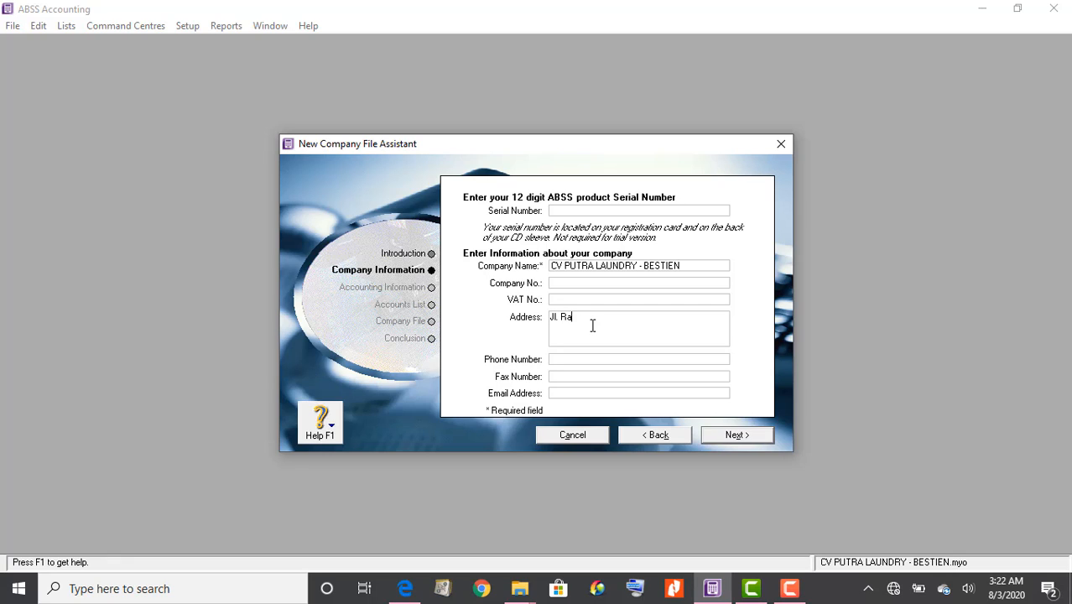
key("Return")
type("Semarang")
left_click(571, 361)
Enter the company's phone number and e-mail address in their fields
left_click(579, 394)
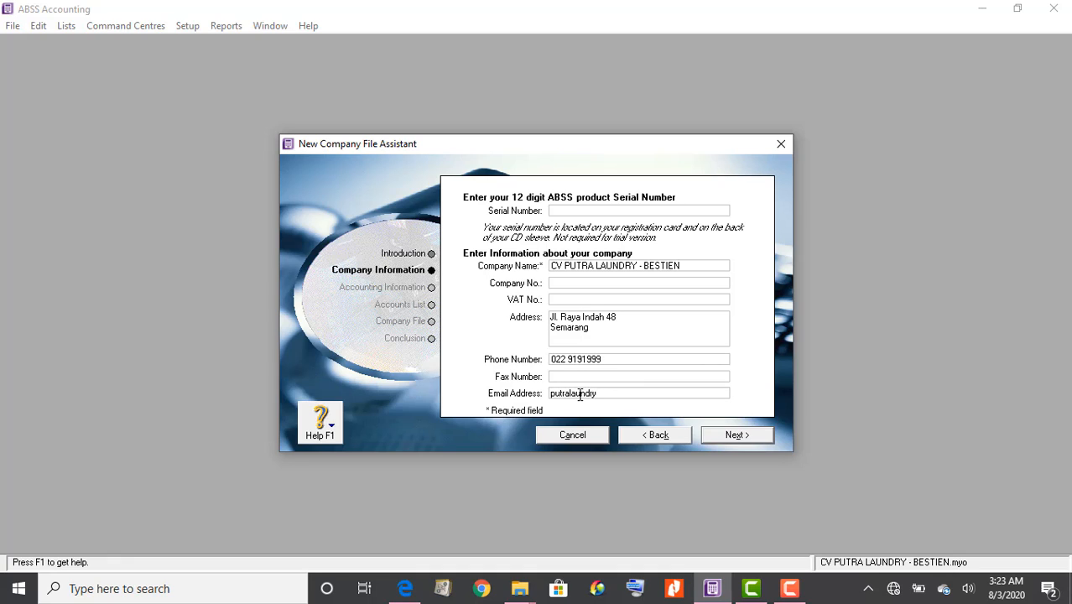
Set the current financial year to 2011, then switch to the laundry case PDF in Edge
left_click(744, 435)
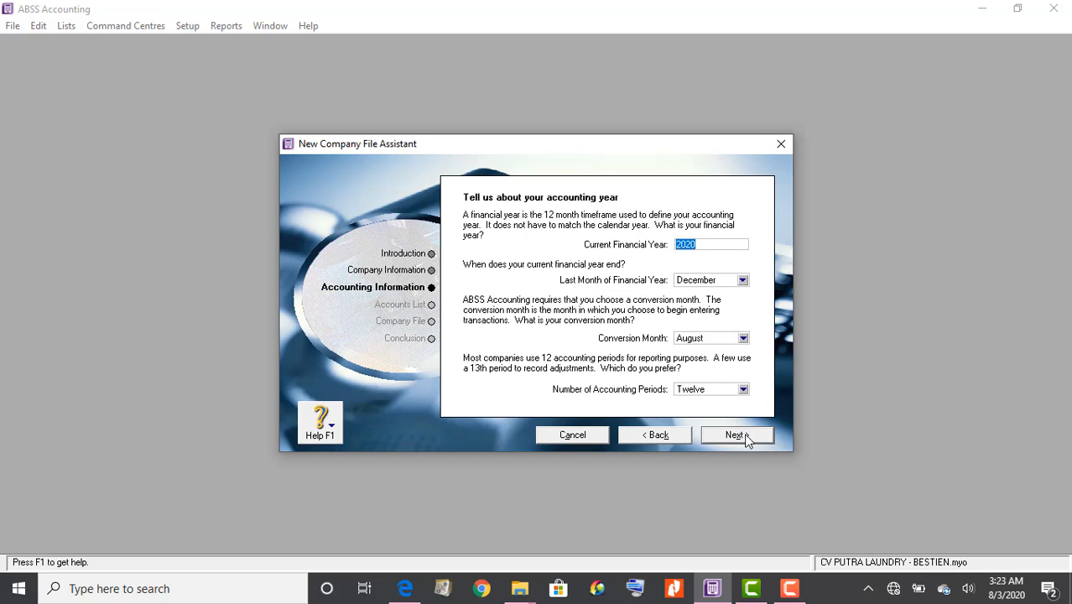
type("2011")
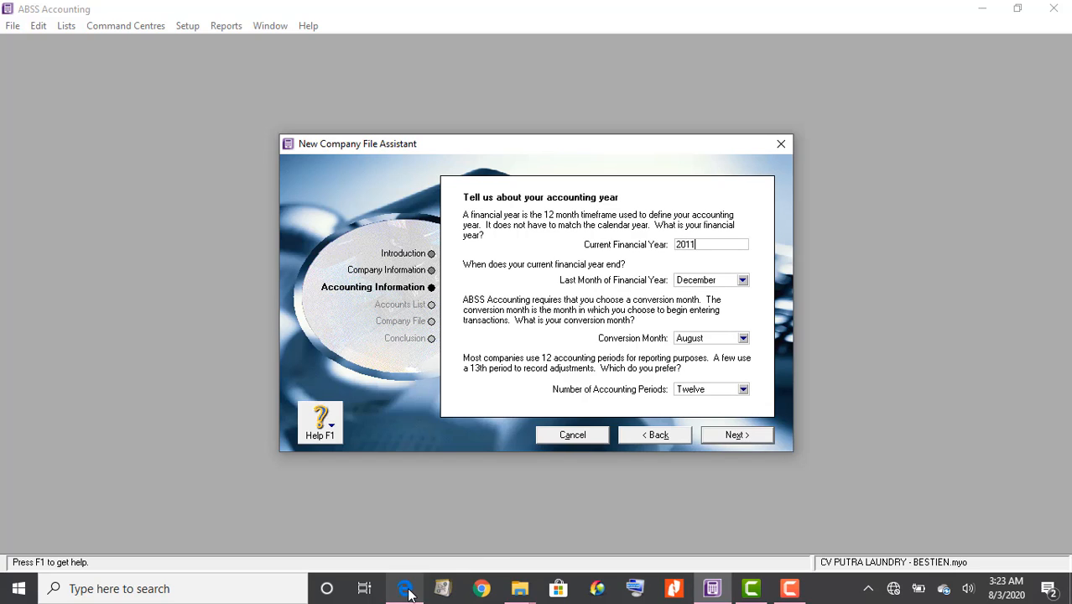
left_click(405, 588)
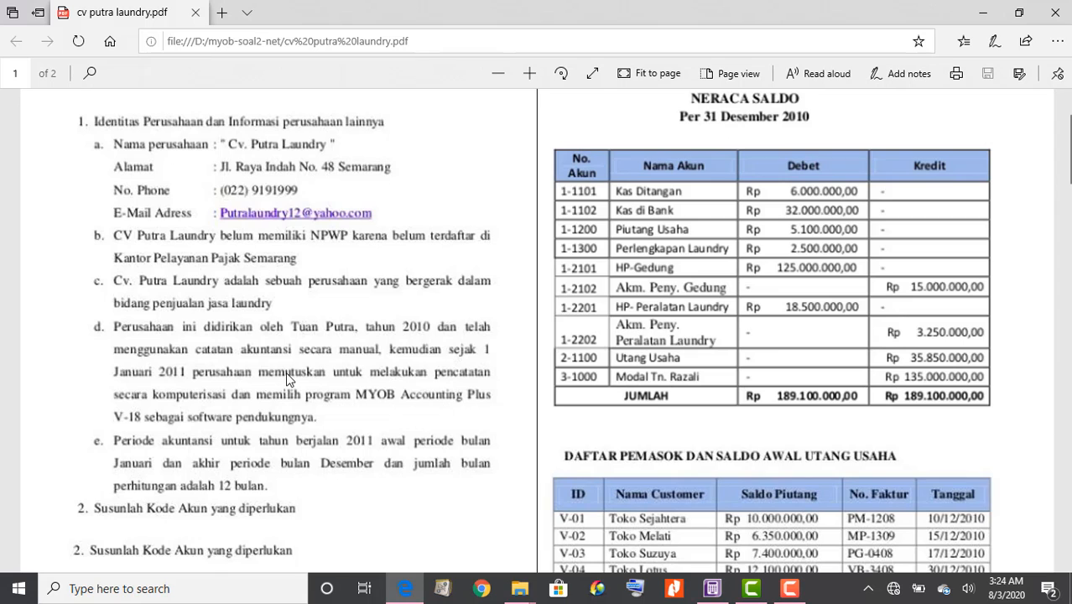
Scroll the PDF to the DAFTAR NAMA AKUN table, then return to the ABSS assistant
scroll(285, 371, "down", 2)
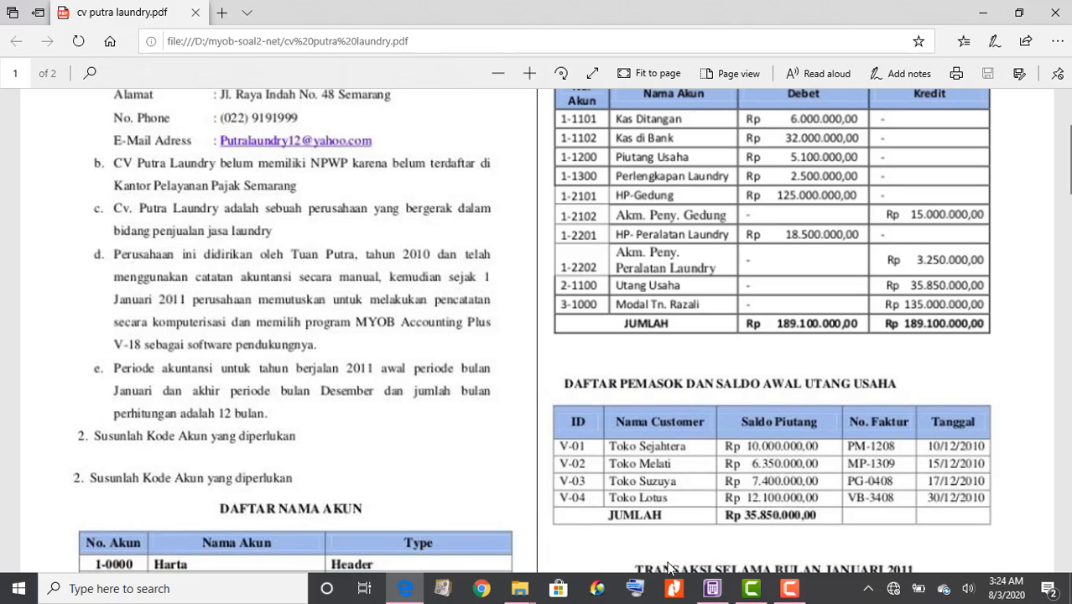
left_click(712, 590)
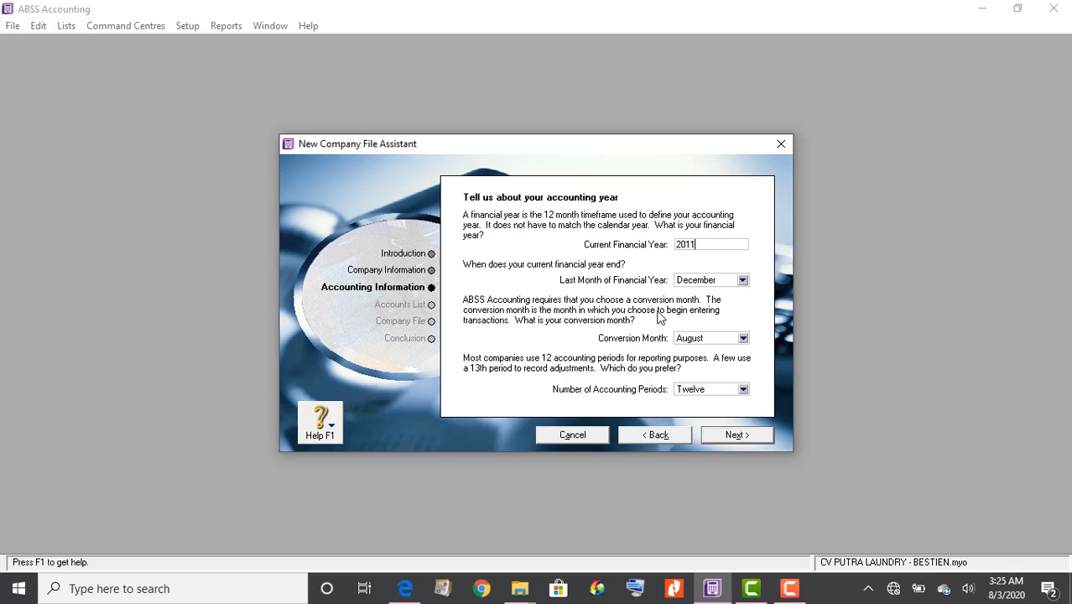
Try January and then December as the conversion month
left_click(708, 340)
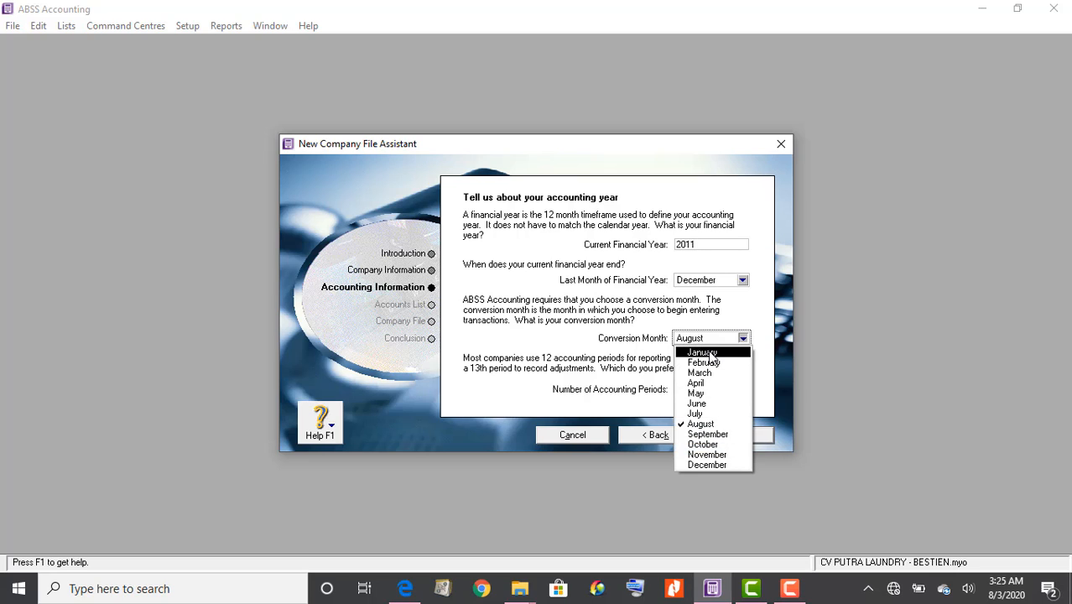
left_click(710, 354)
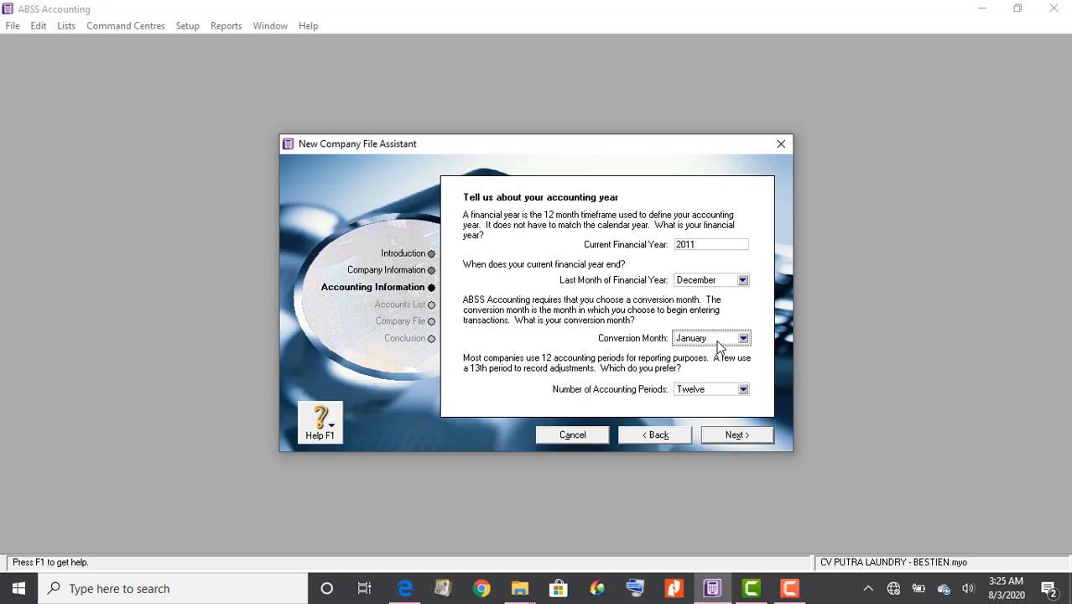
left_click(712, 341)
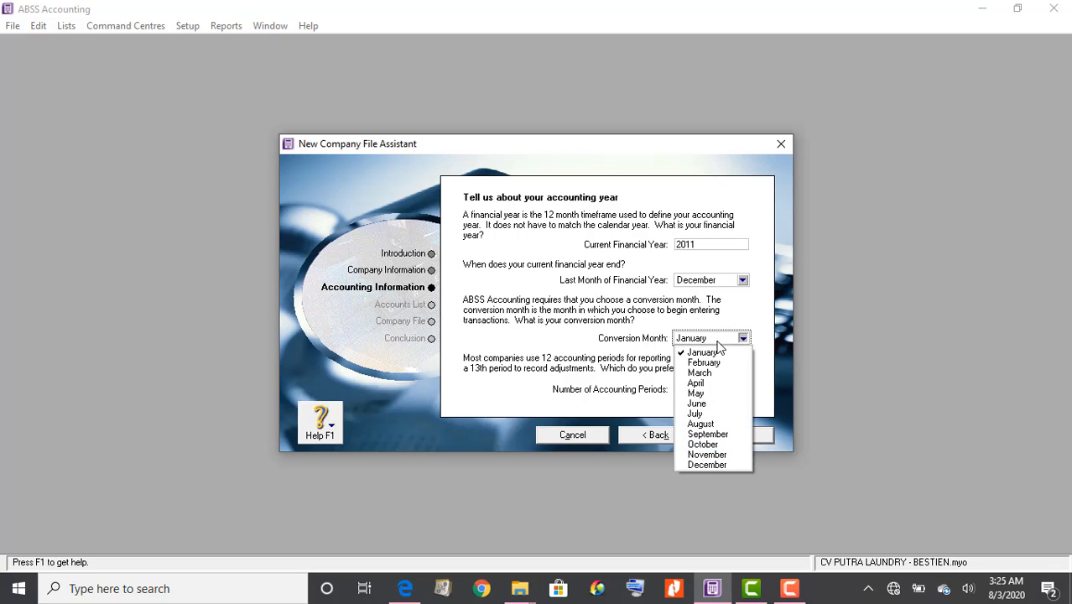
left_click(742, 467)
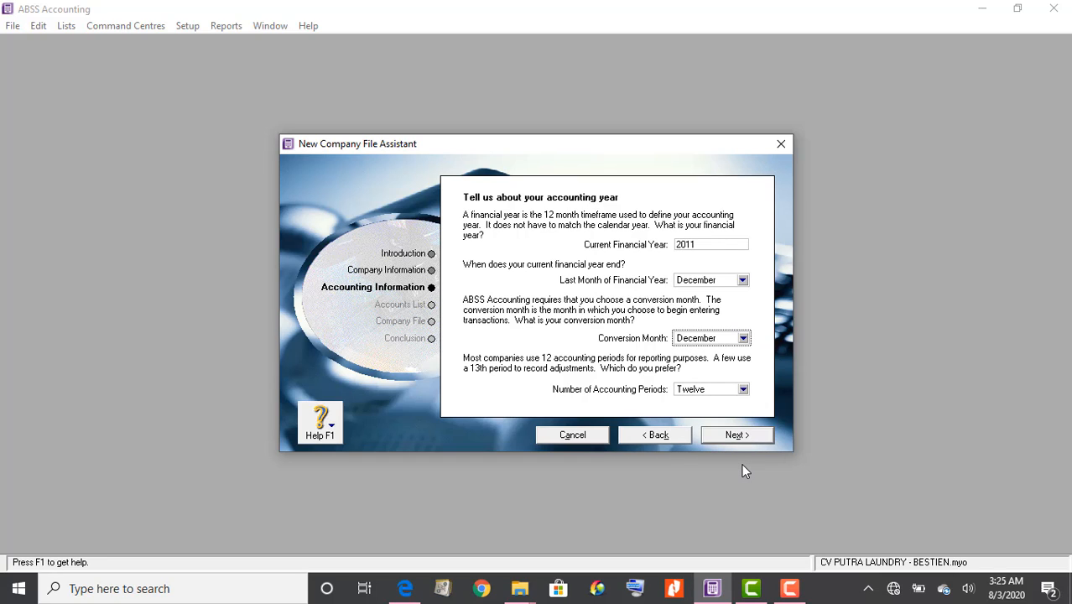
Set the last month of the financial year to December
left_click(740, 282)
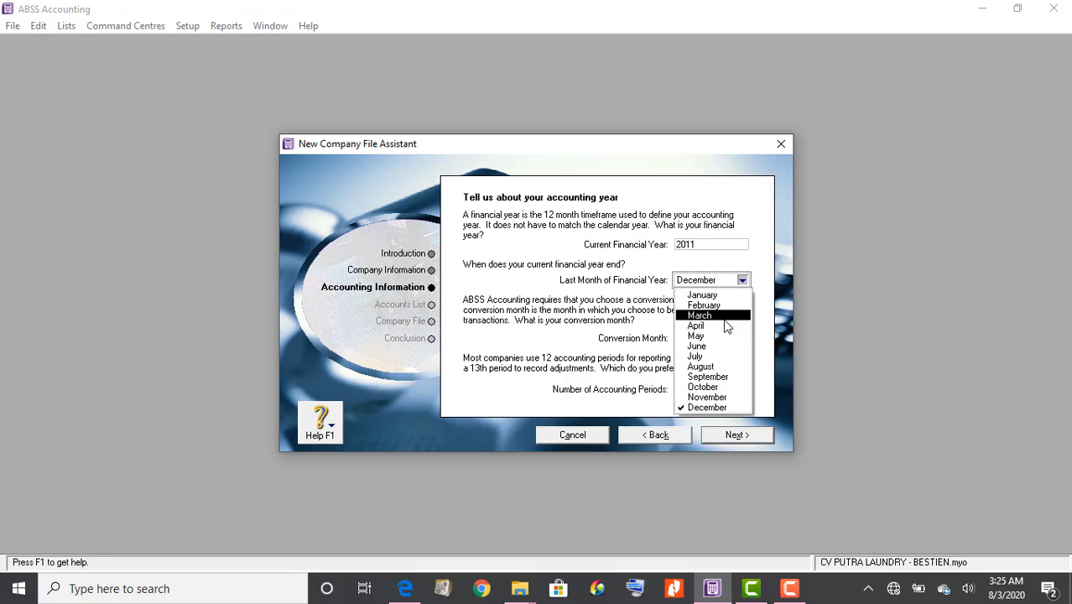
left_click(726, 317)
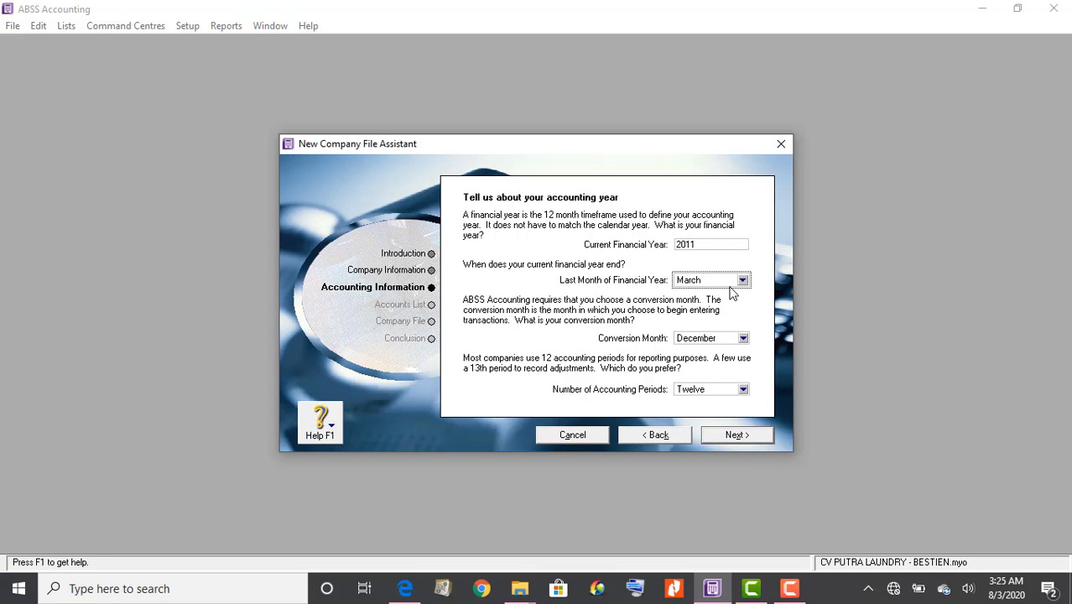
left_click(743, 282)
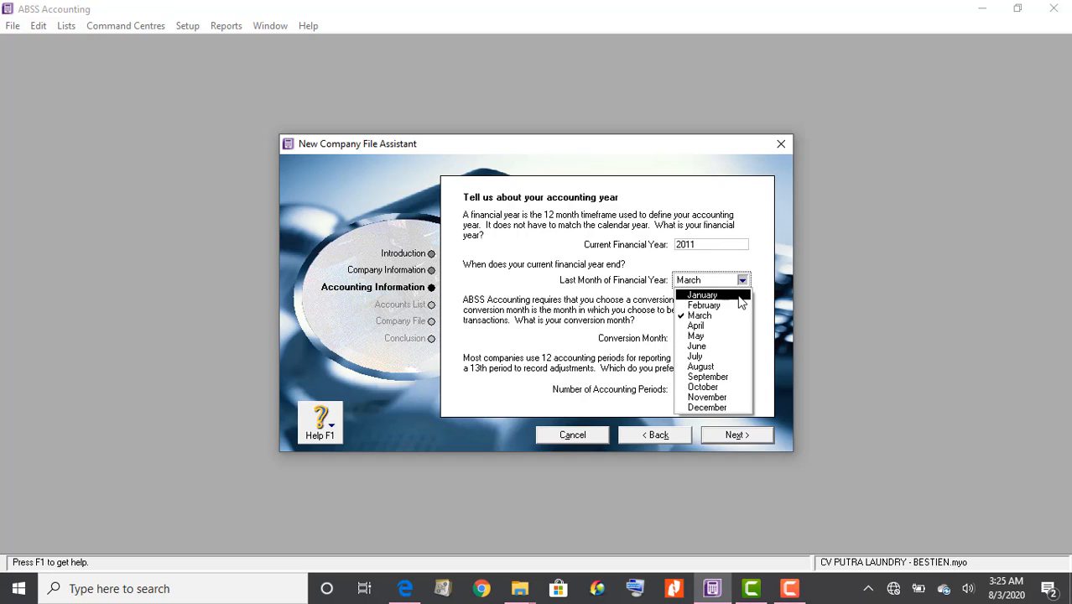
left_click(740, 296)
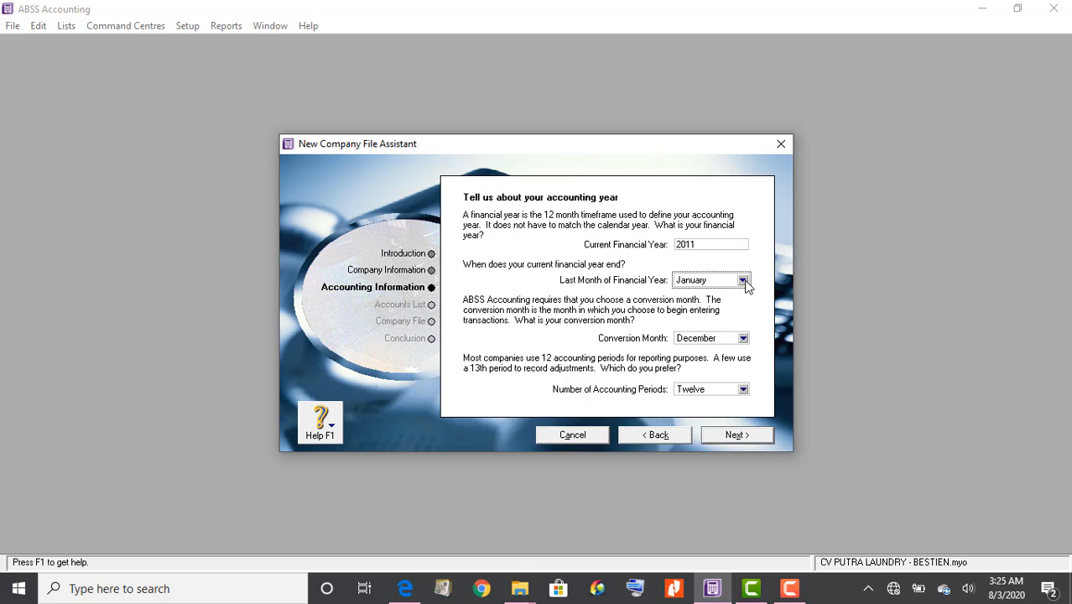
left_click(743, 282)
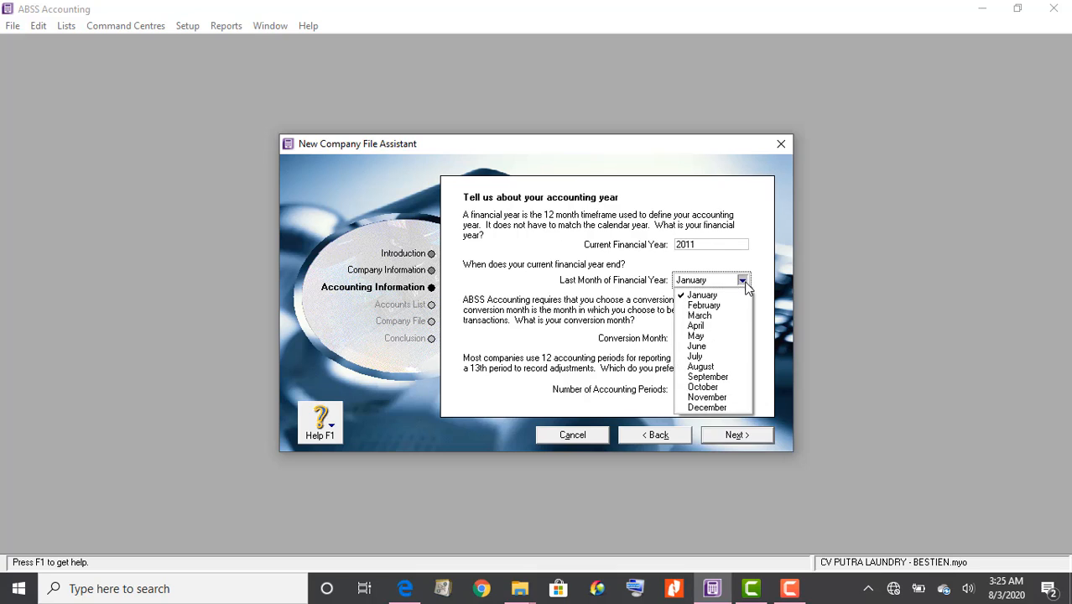
left_click(735, 409)
Set the conversion month back to January
left_click(723, 337)
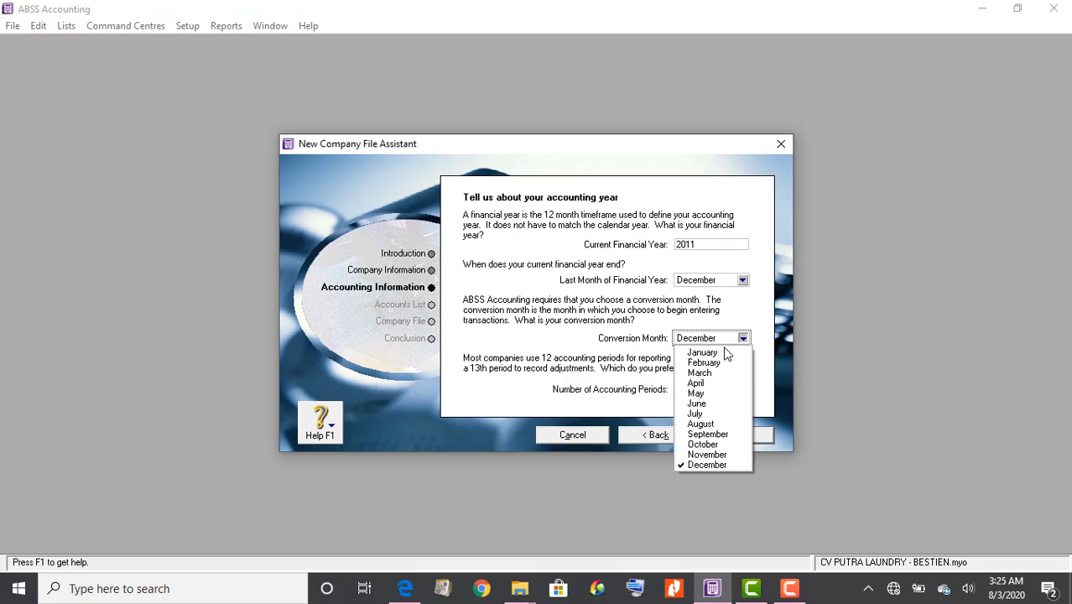
left_click(727, 354)
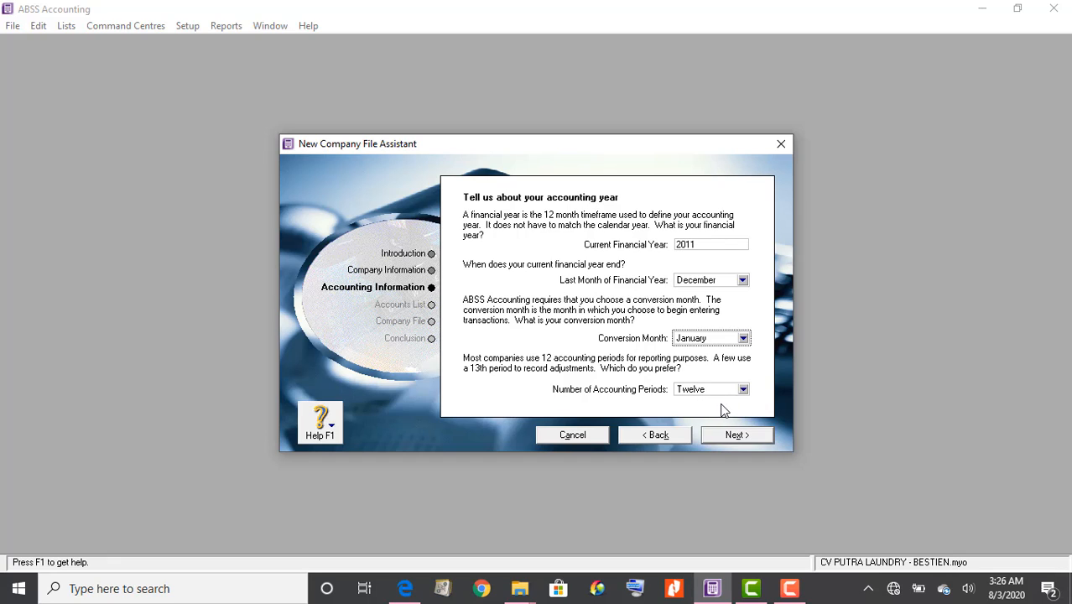
left_click(712, 390)
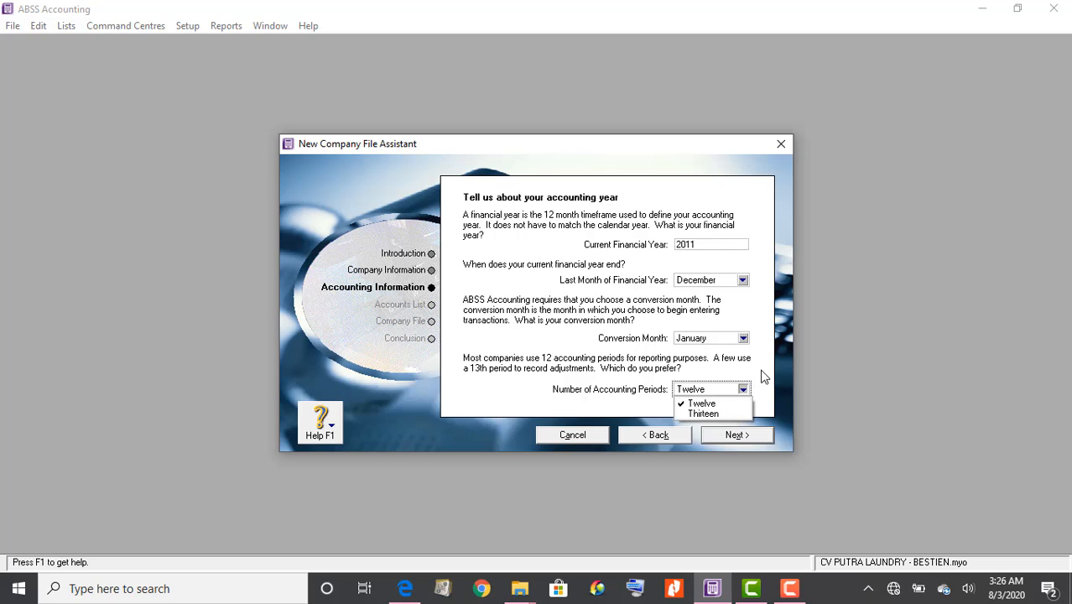
Keep Twelve accounting periods and proceed to the January–December 2011 confirmation page
left_click(748, 404)
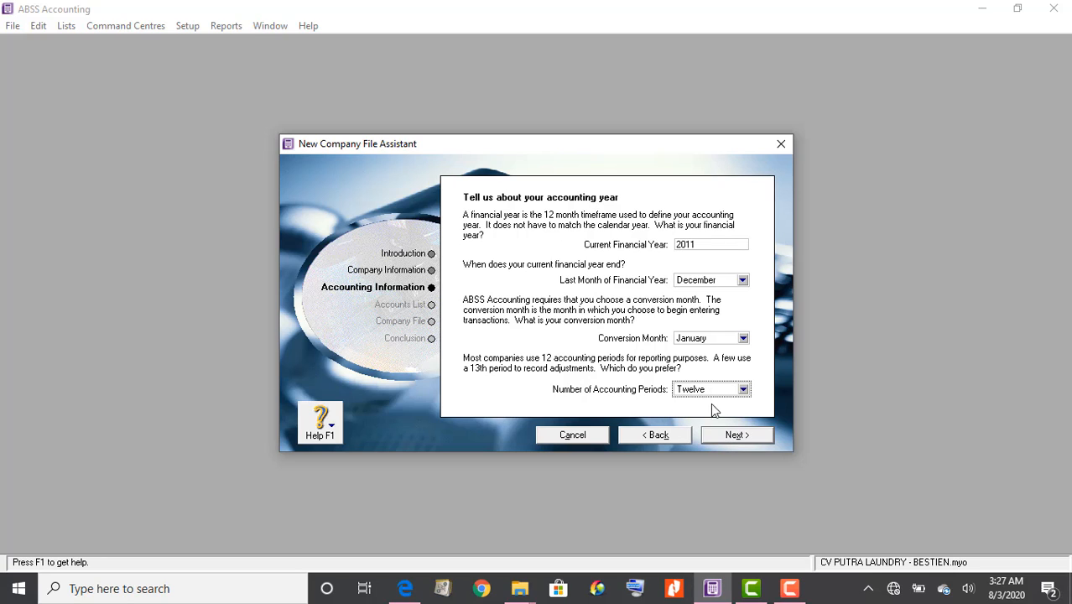
left_click(722, 441)
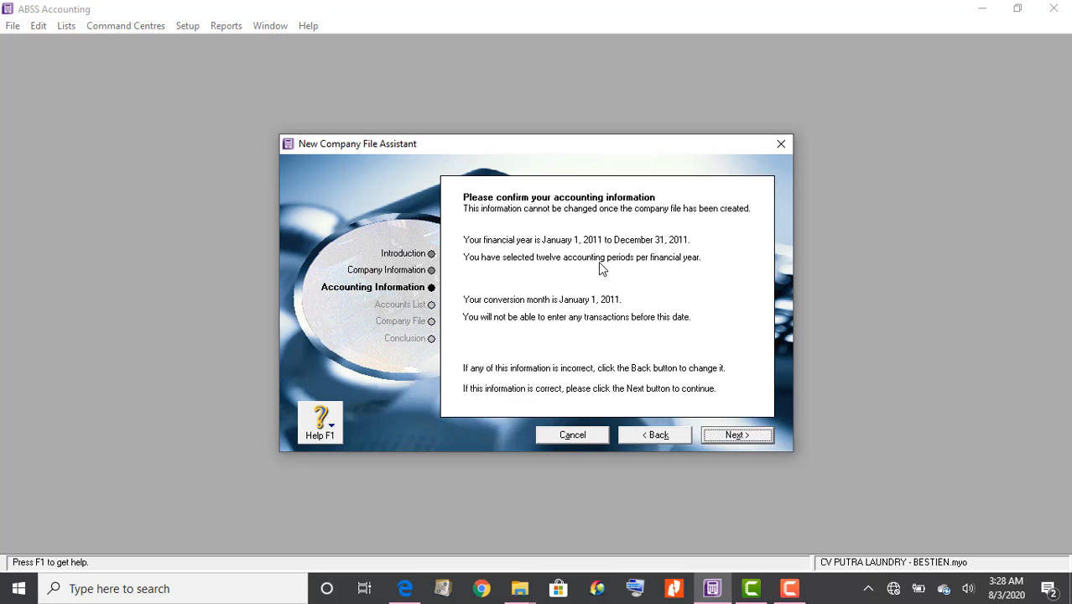
Review the accounting year settings, then accept them and move on to the accounts list page
left_click(667, 432)
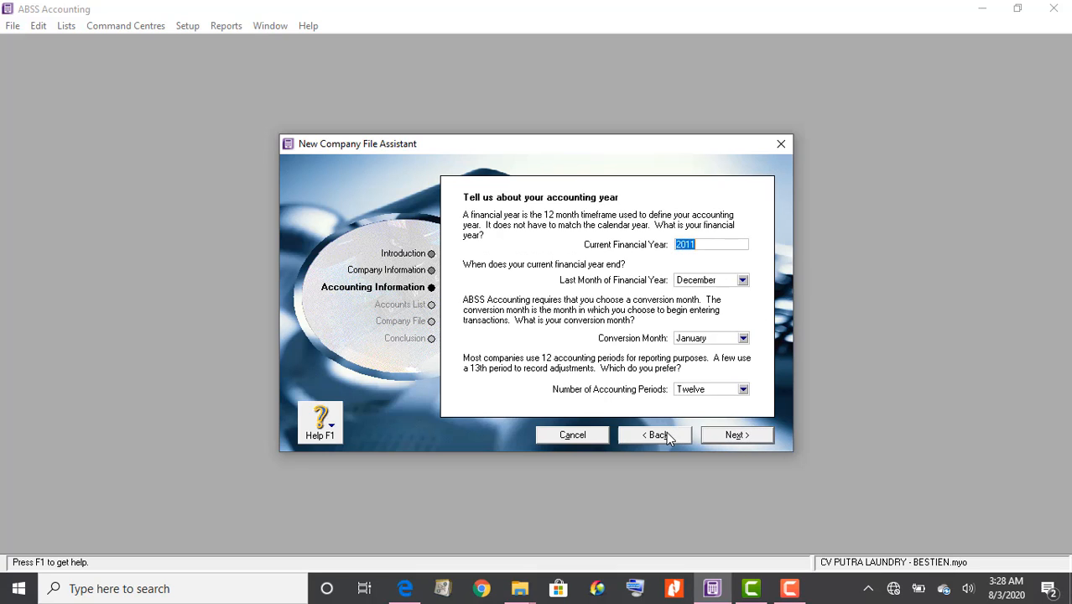
left_click(733, 436)
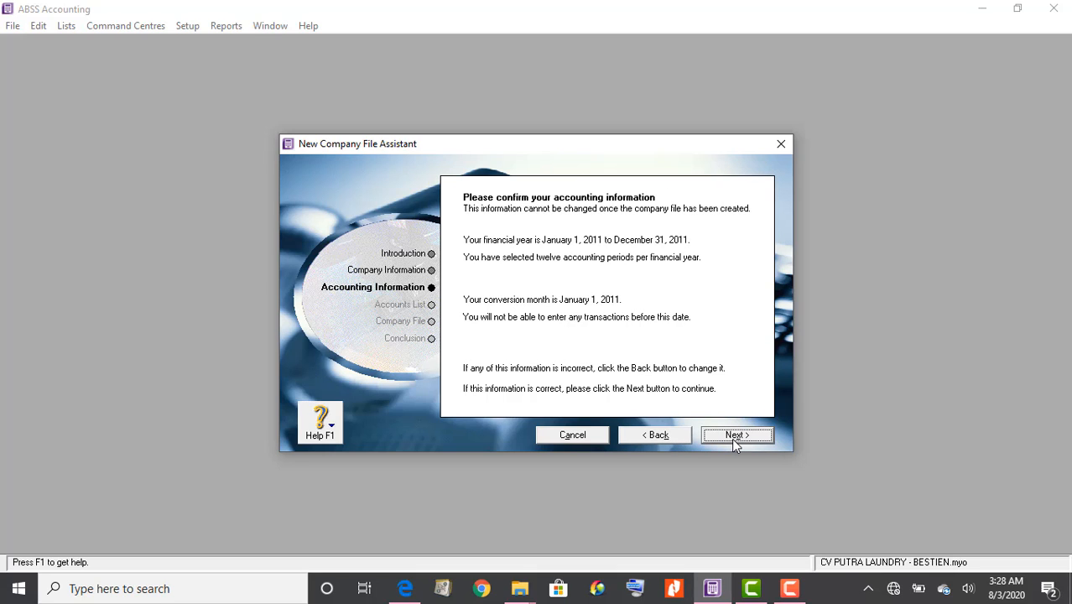
left_click(732, 438)
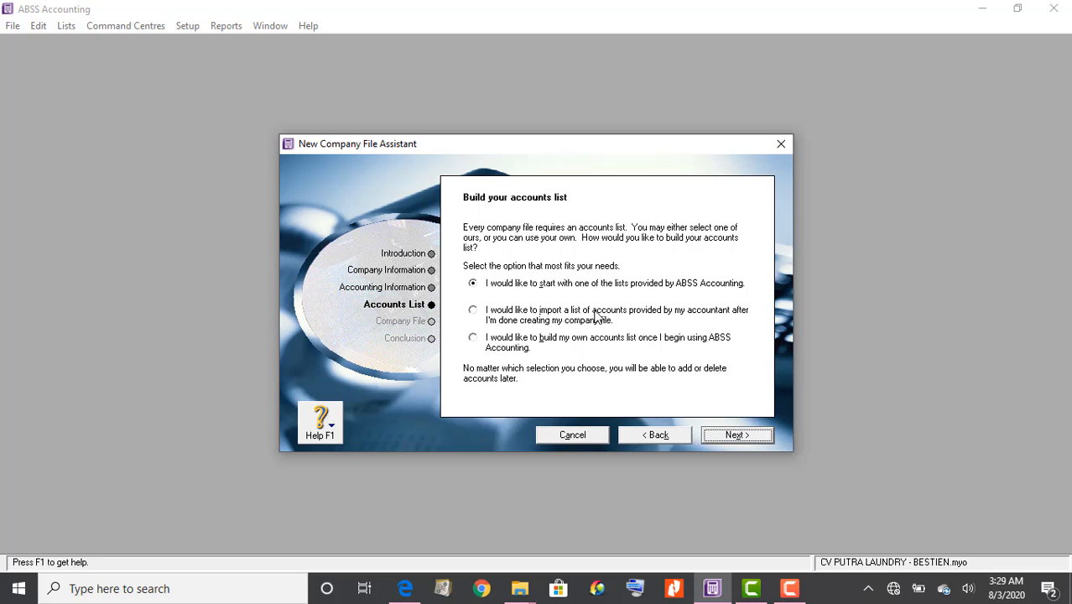
Settle on 'import a list of accounts provided by my accountant' and continue to the Company File step
left_click(526, 316)
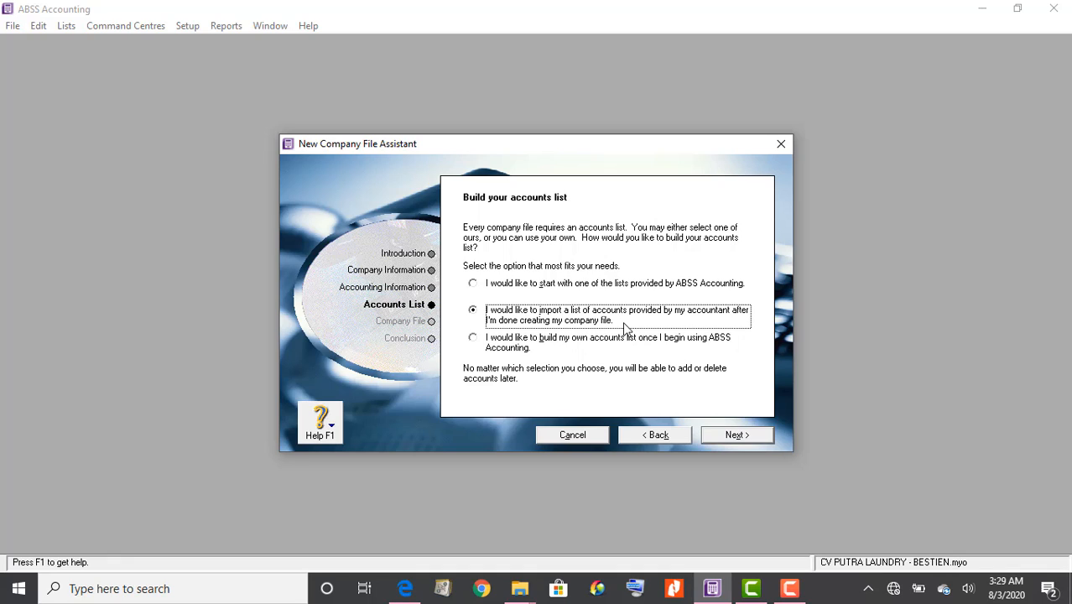
left_click(558, 341)
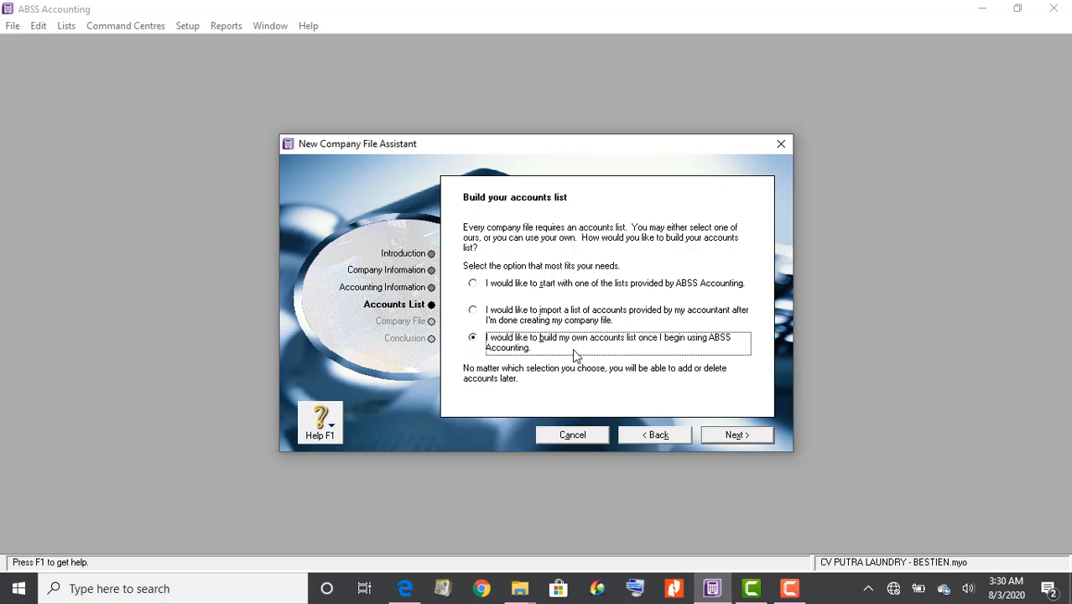
left_click(557, 324)
left_click(563, 343)
left_click(554, 315)
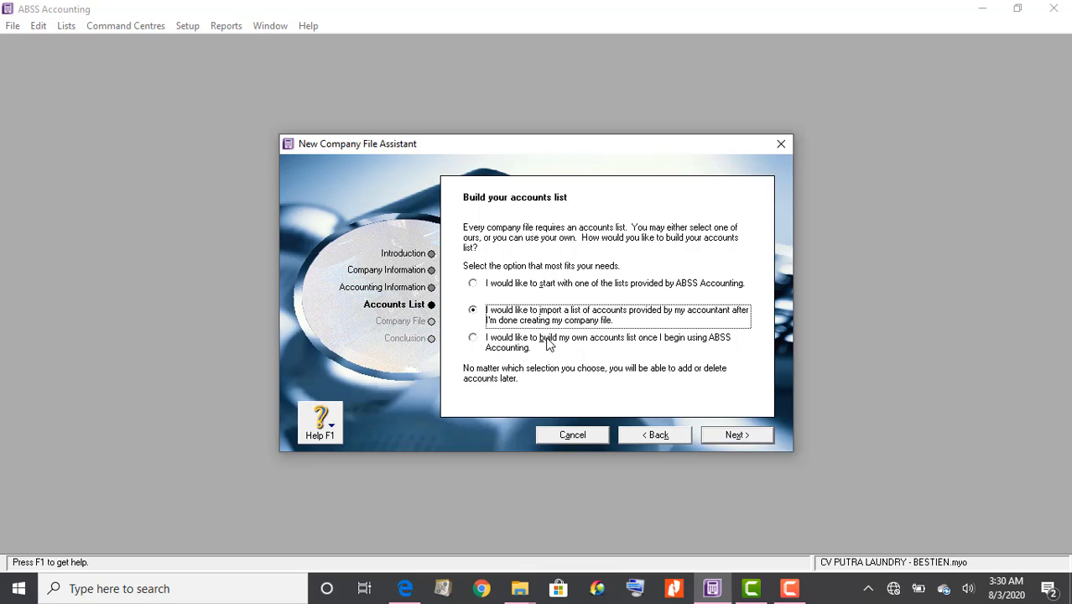
left_click(547, 343)
left_click(541, 314)
left_click(724, 437)
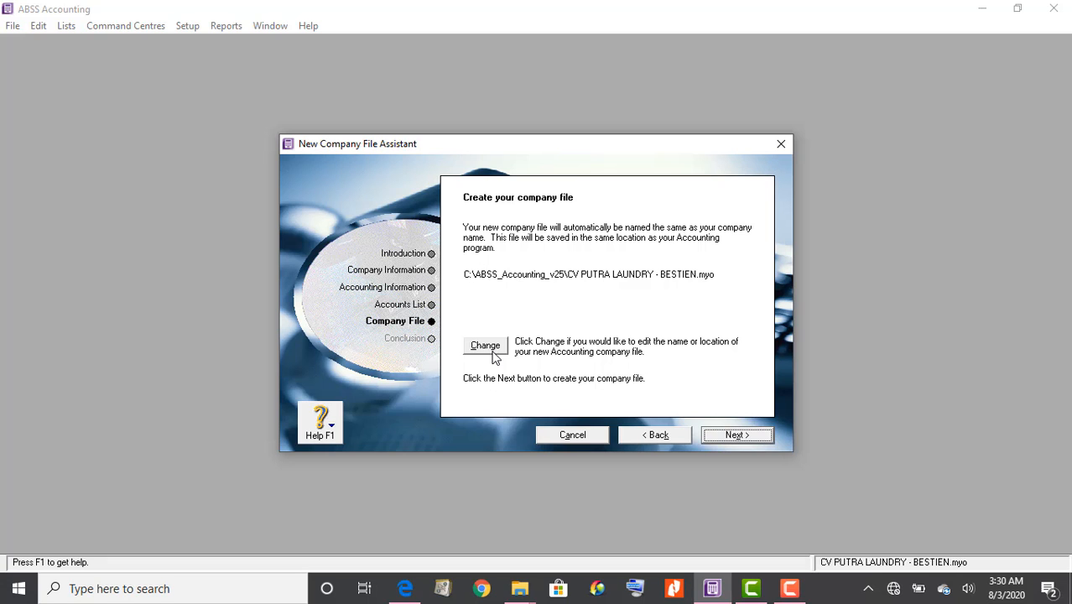
Open the save dialog to change where the CV PUTRA LAUNDRY company file is stored
left_click(486, 345)
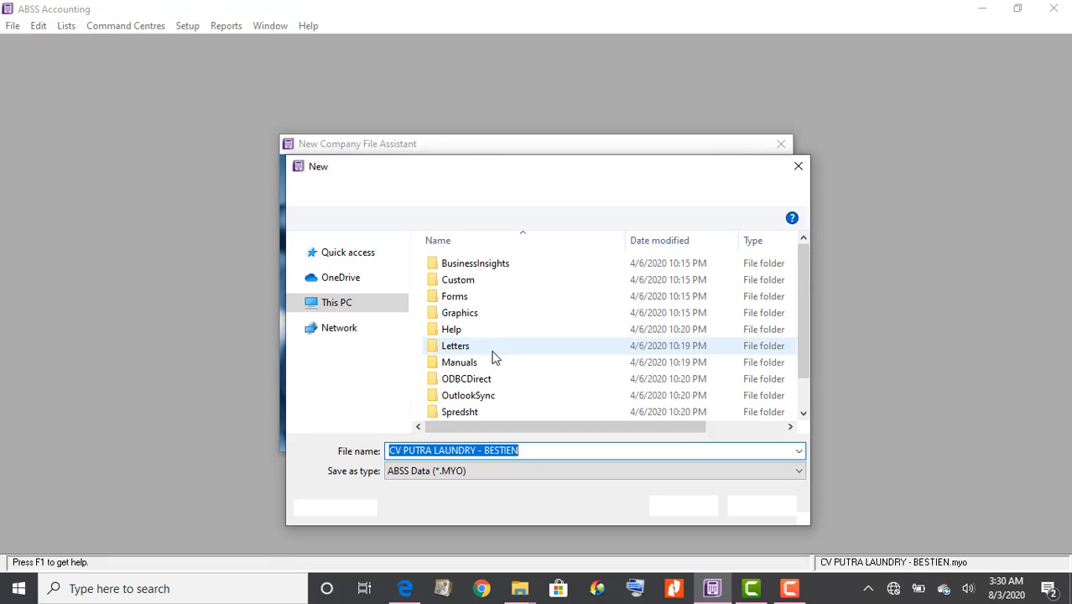
Save the company file as CV PUTRA LAUNDRY - BESTIEN in D:\KOMPAK\2021
scroll(383, 394, "up", 1)
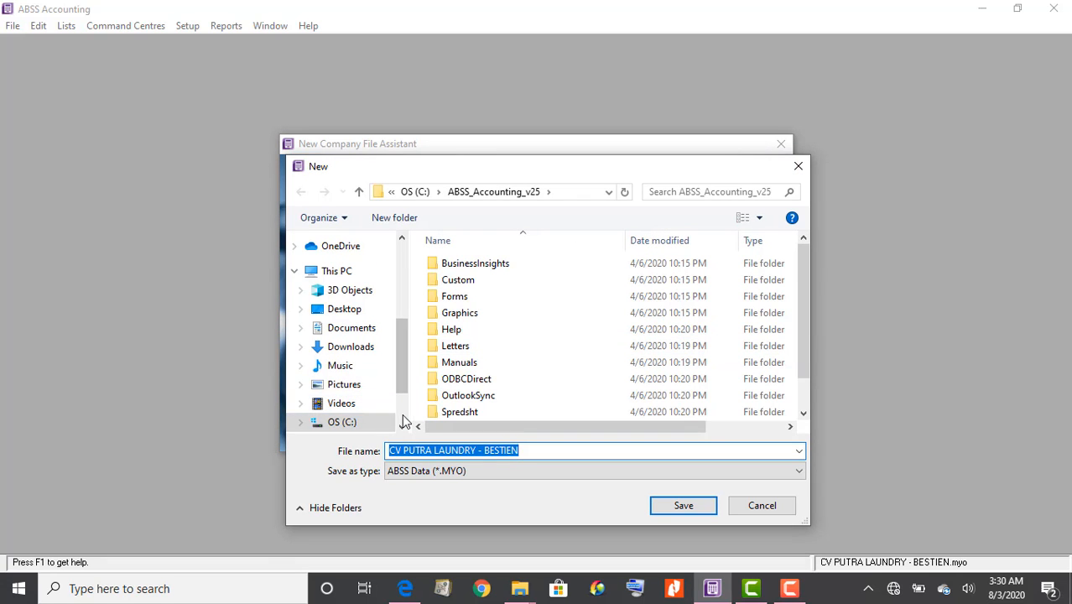
scroll(403, 421, "down", 3)
left_click(373, 375)
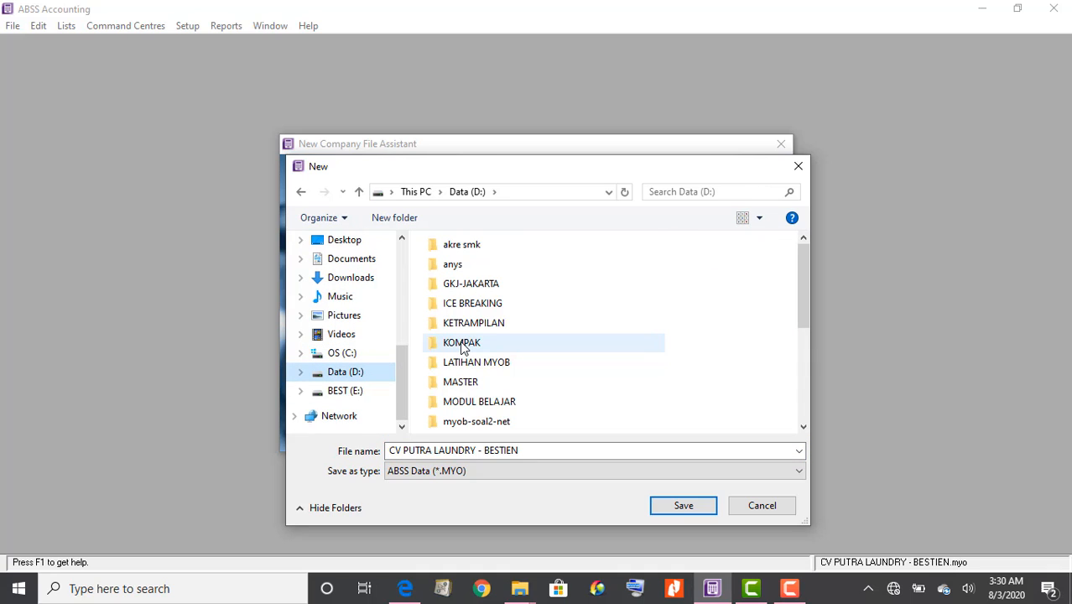
double_click(463, 346)
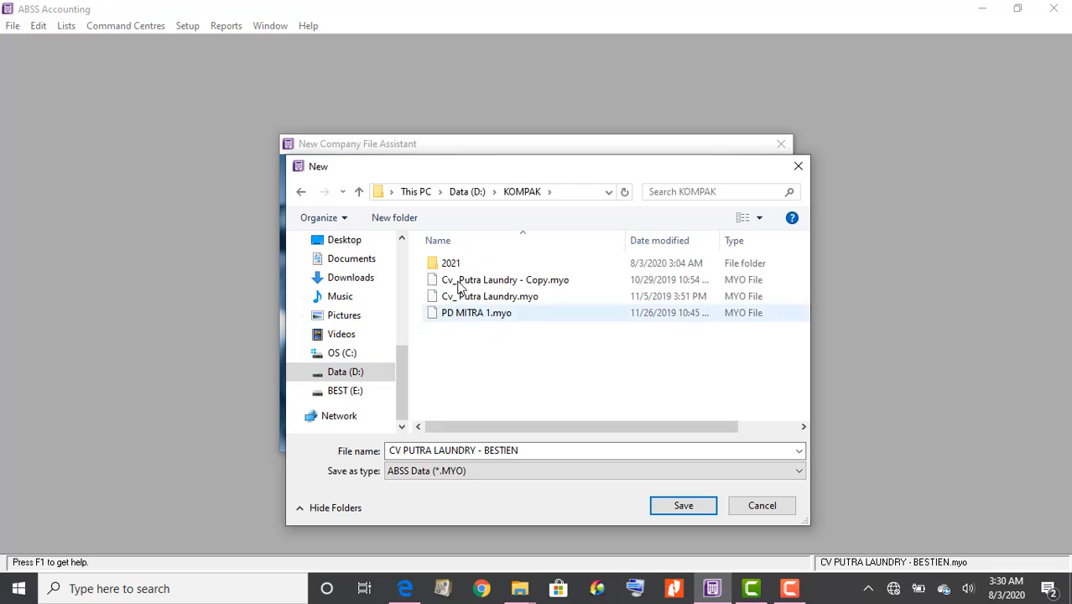
double_click(451, 264)
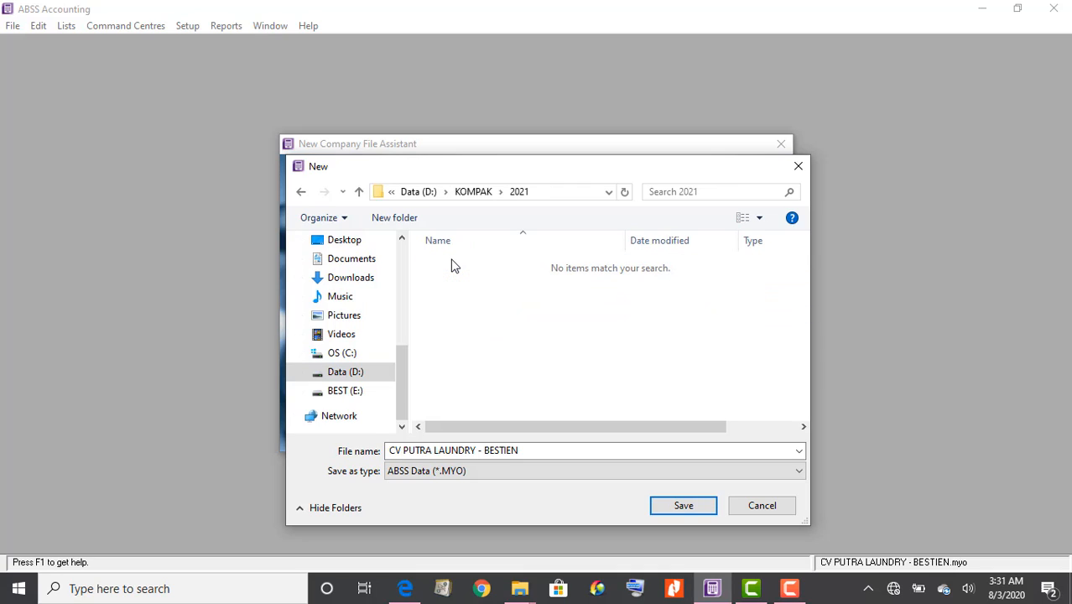
left_click(535, 452)
left_click(534, 452)
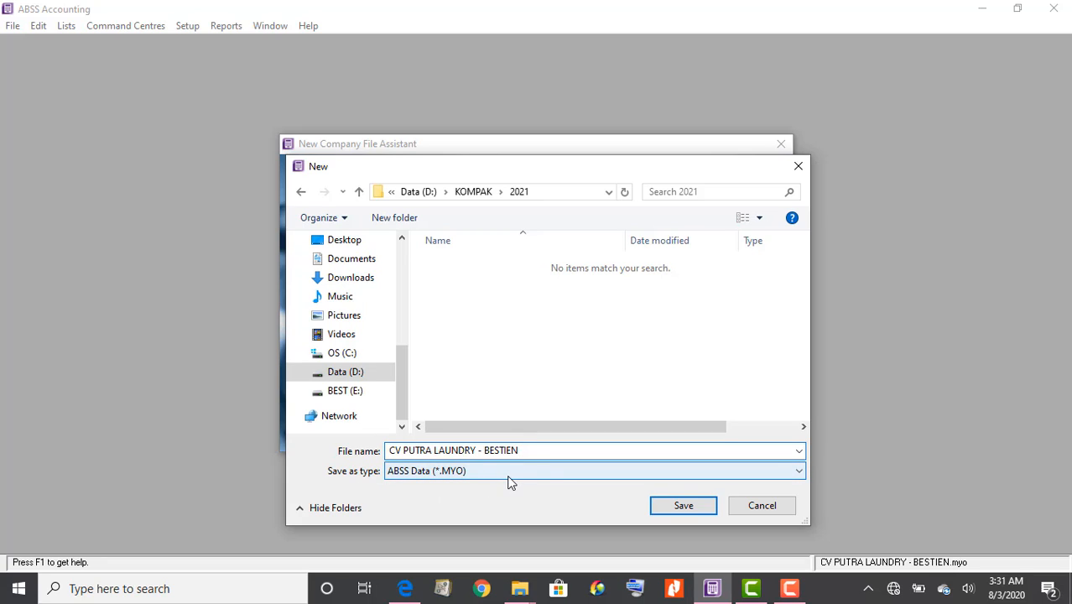
left_click(681, 506)
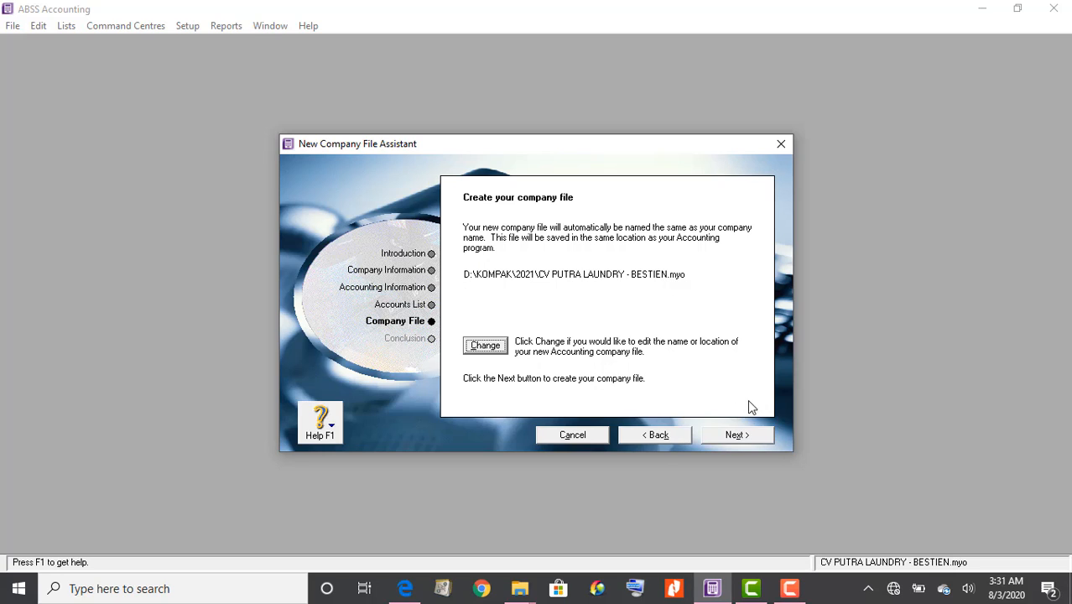
Create the CV PUTRA LAUNDRY - BESTIEN company file and finish setup into the Command Centre
left_click(743, 440)
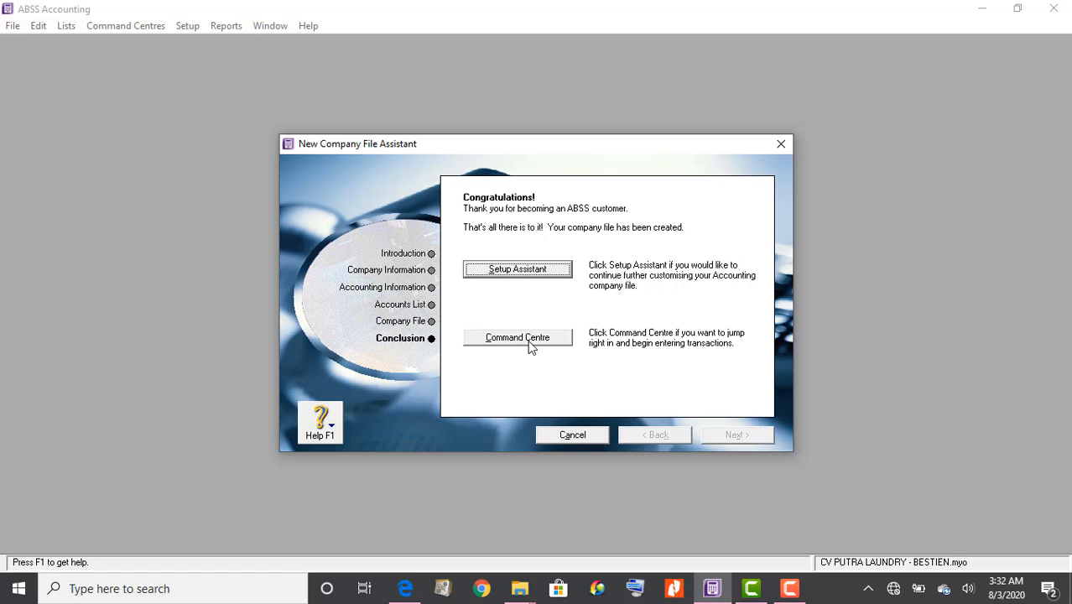
left_click(528, 339)
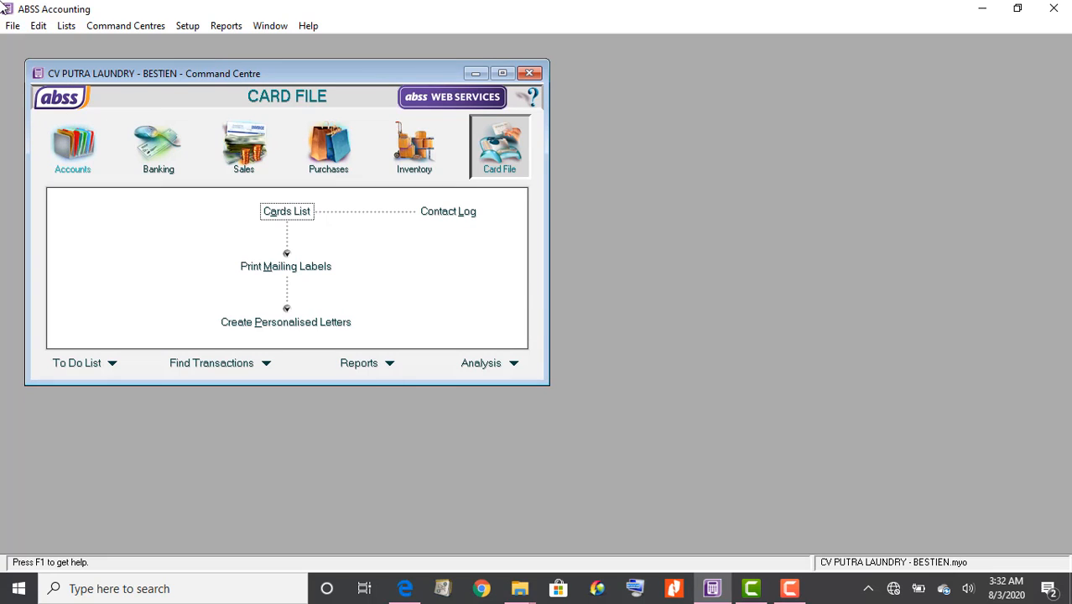
Center the Command Centre, browse its sections, then open the Accounts List under Accounts
left_click_drag(319, 76, 604, 81)
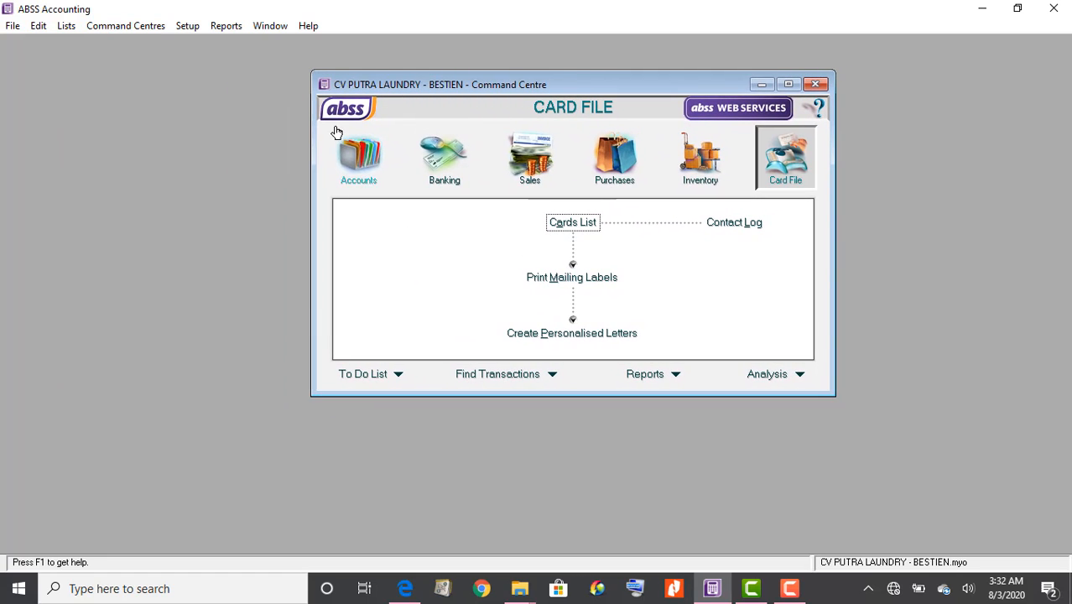
left_click(372, 172)
left_click(447, 164)
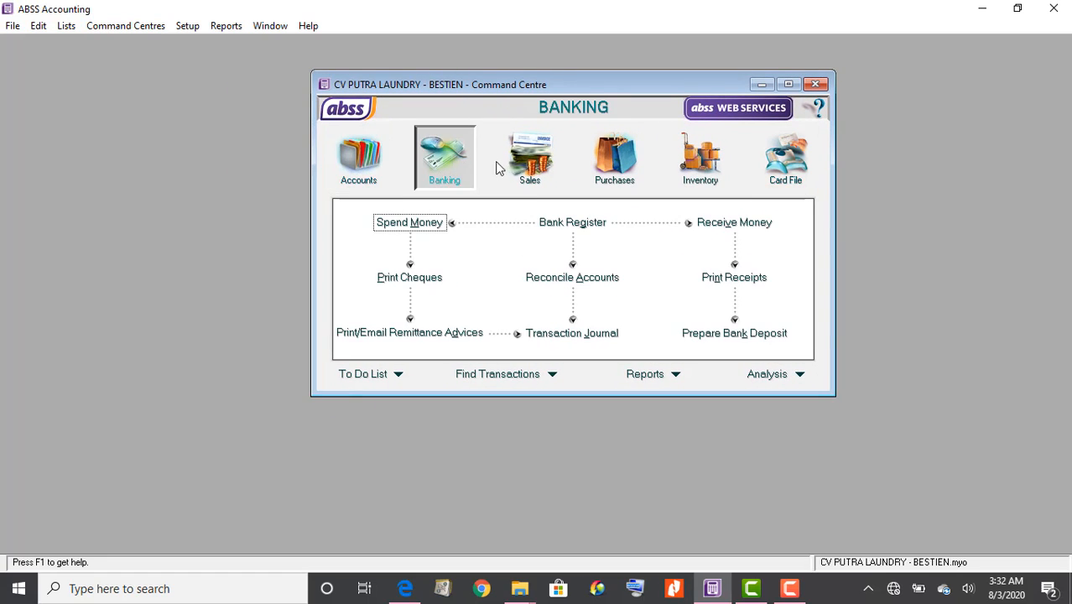
left_click(530, 164)
left_click(629, 168)
left_click(707, 168)
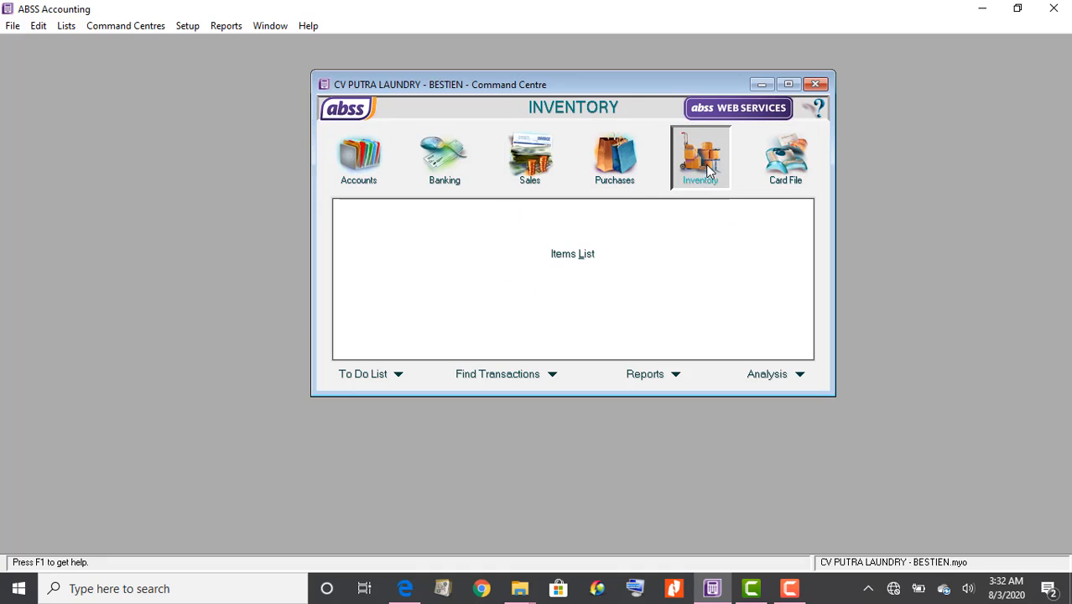
left_click(789, 168)
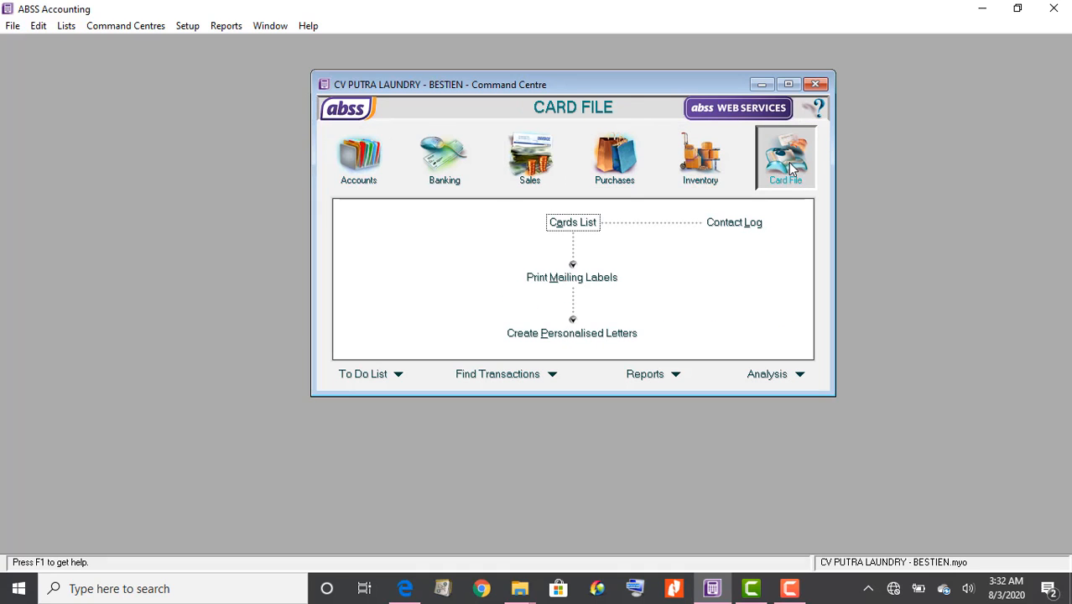
left_click(369, 177)
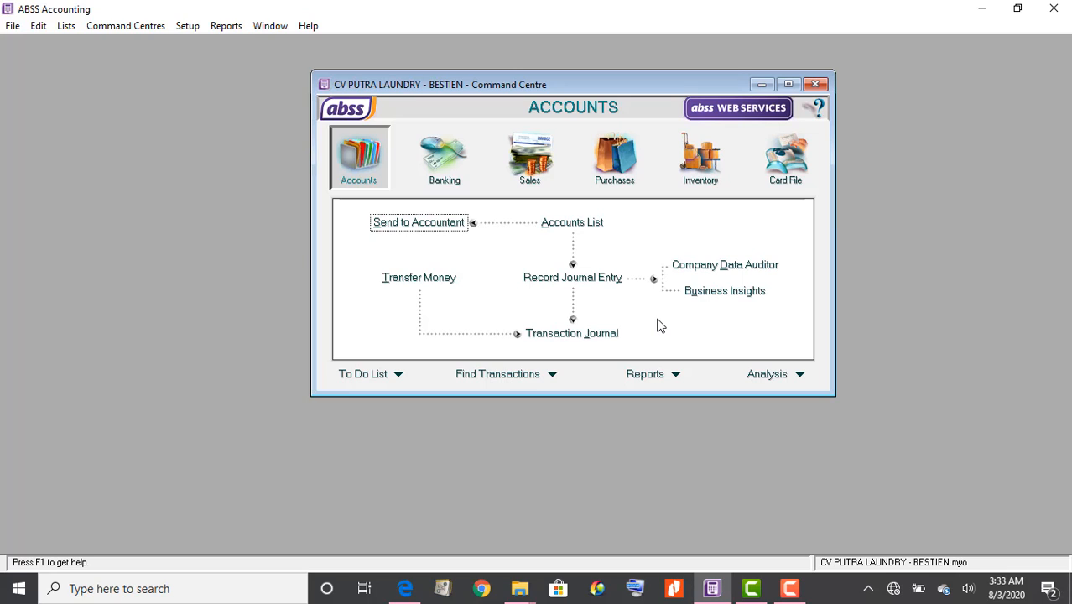
left_click(573, 224)
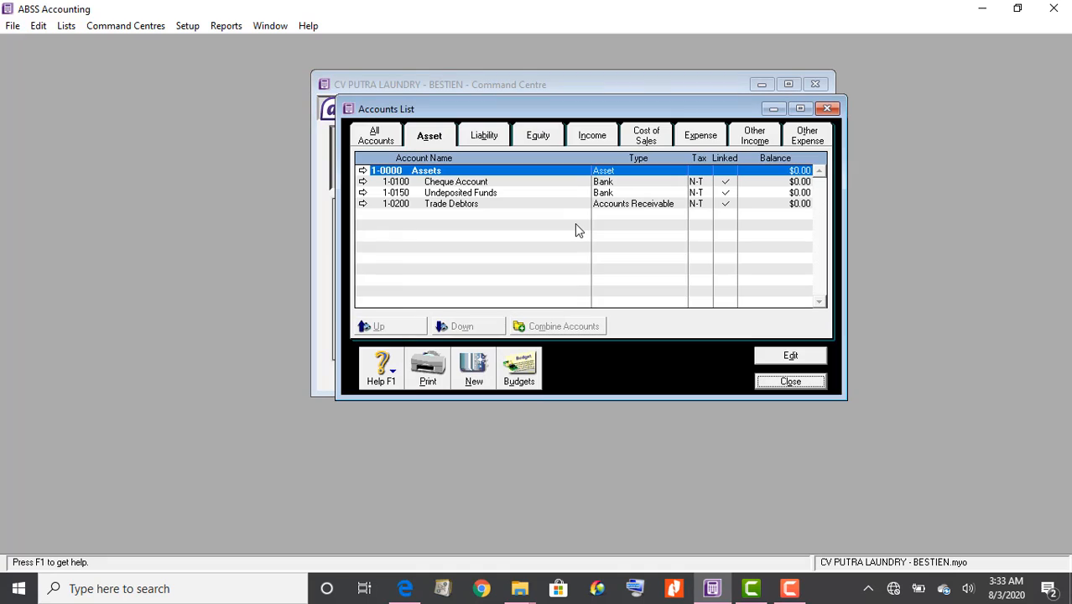
Review the Asset through Other Expense account tabs, ending on the All Accounts view
left_click(375, 139)
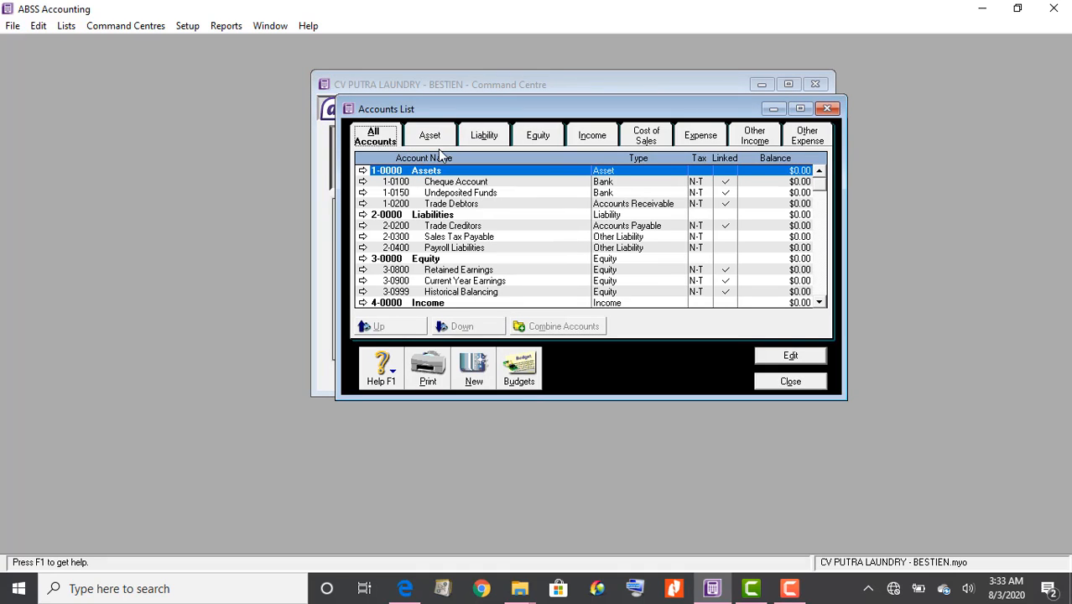
left_click(436, 140)
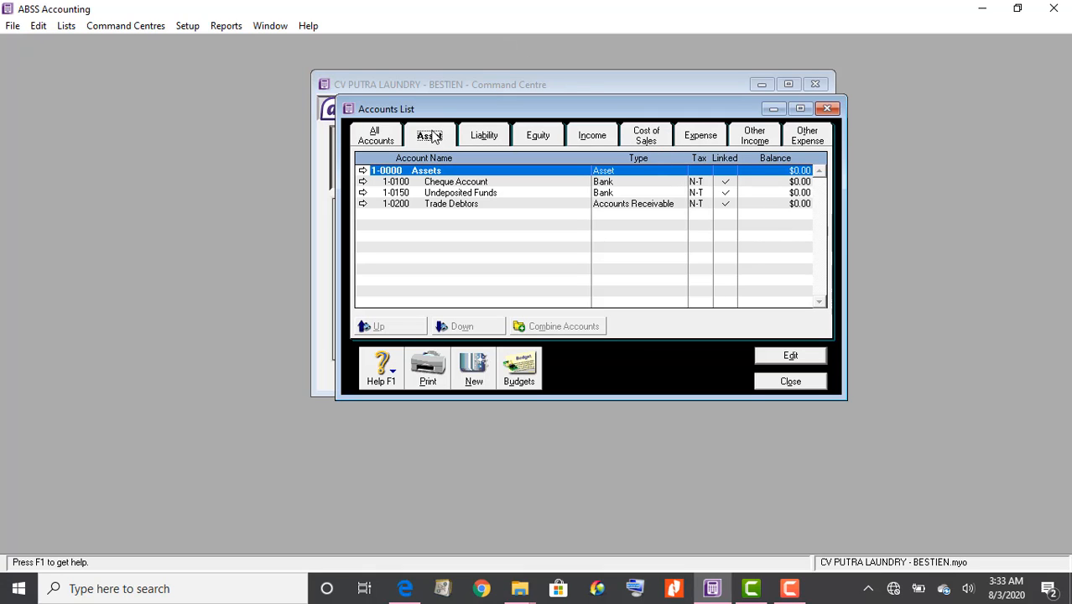
right_click(484, 145)
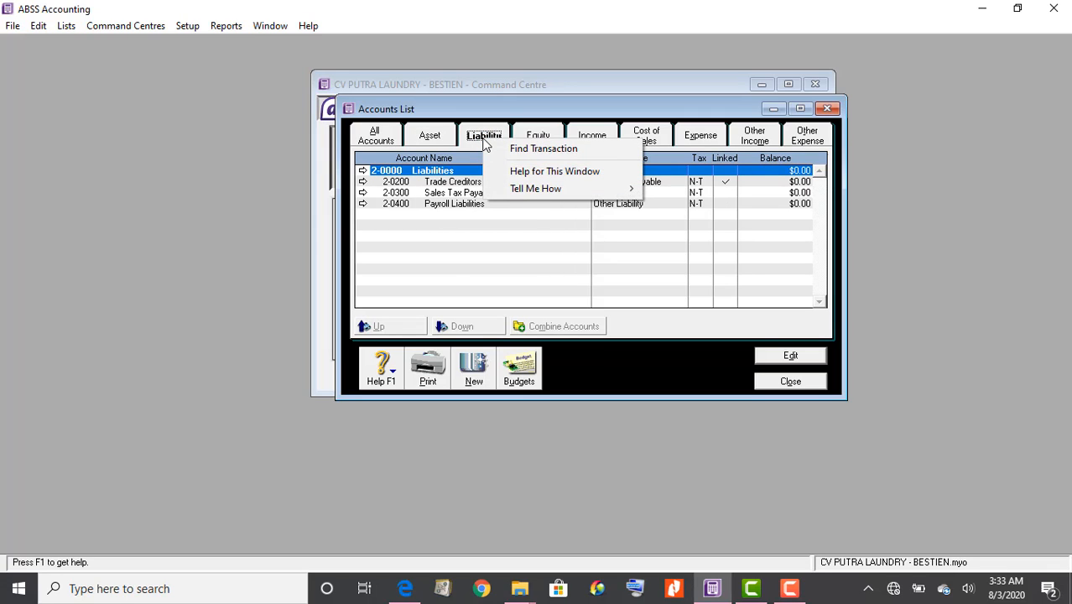
left_click(483, 138)
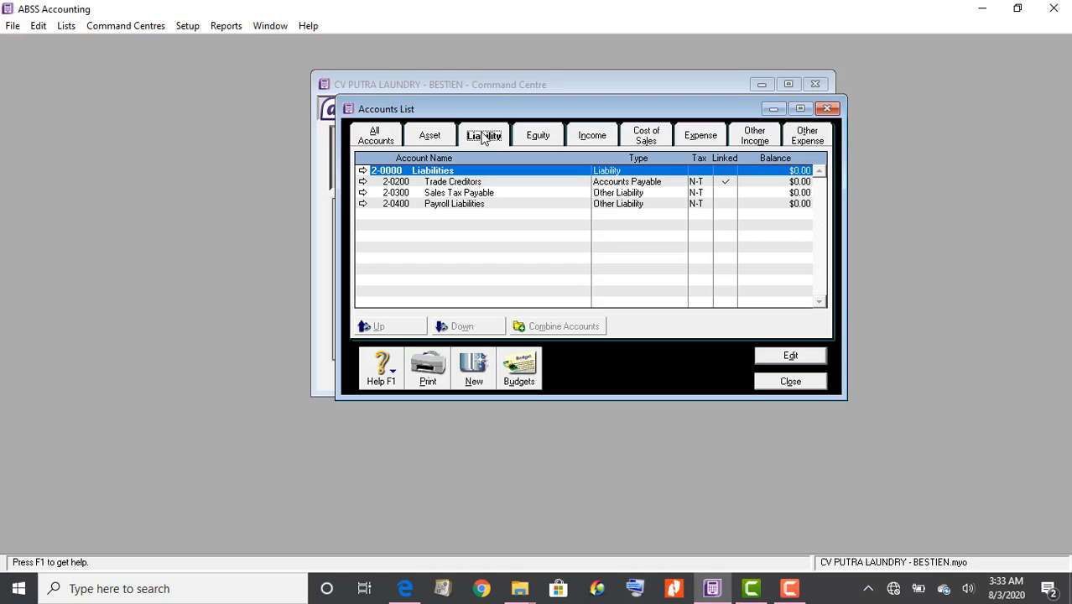
left_click(549, 138)
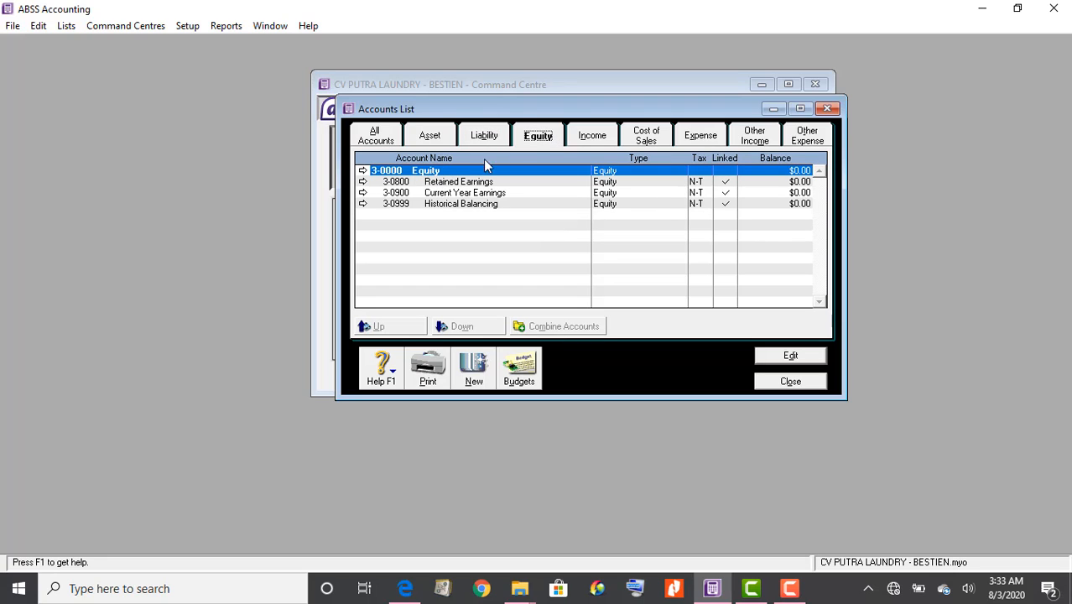
left_click(585, 139)
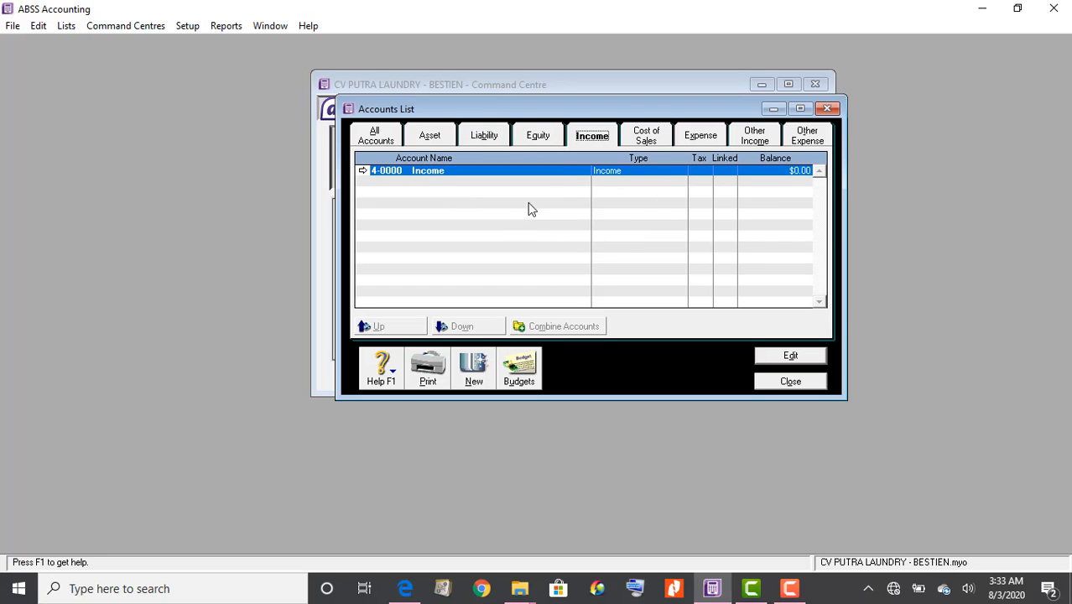
left_click(655, 139)
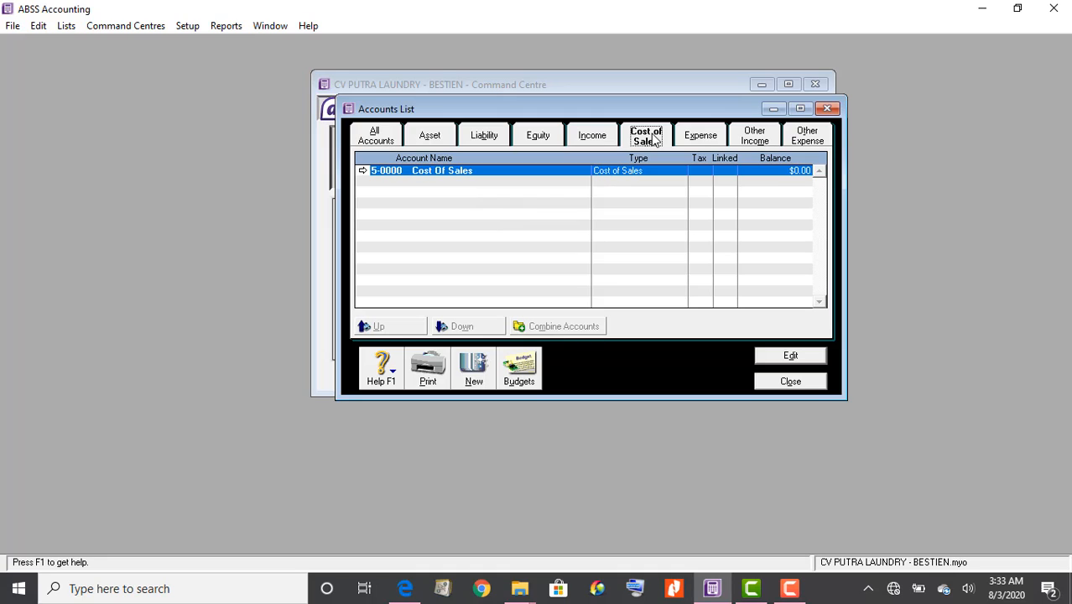
left_click(710, 141)
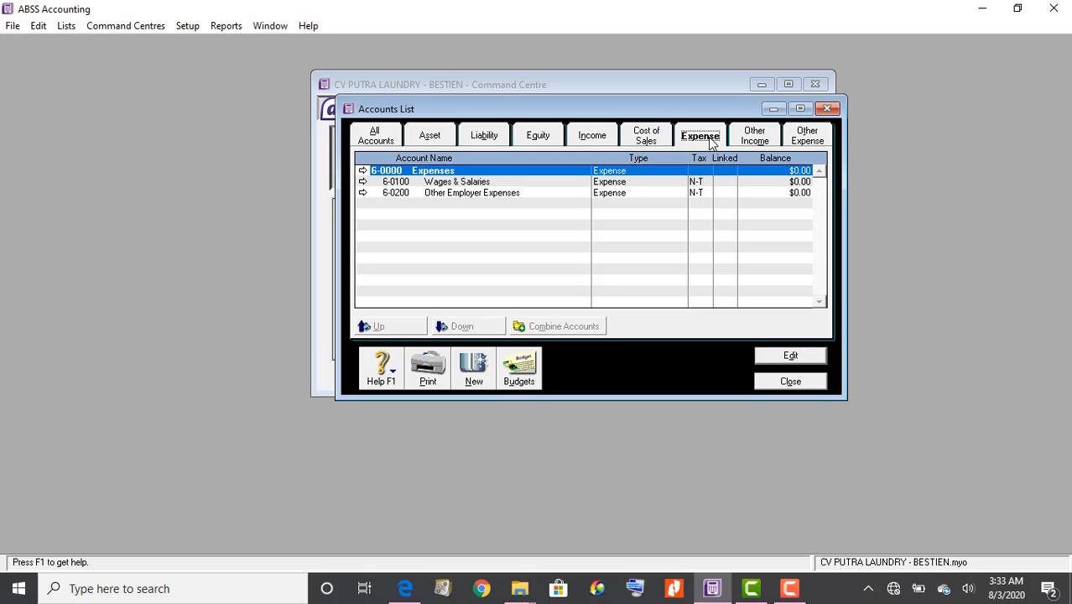
left_click(757, 139)
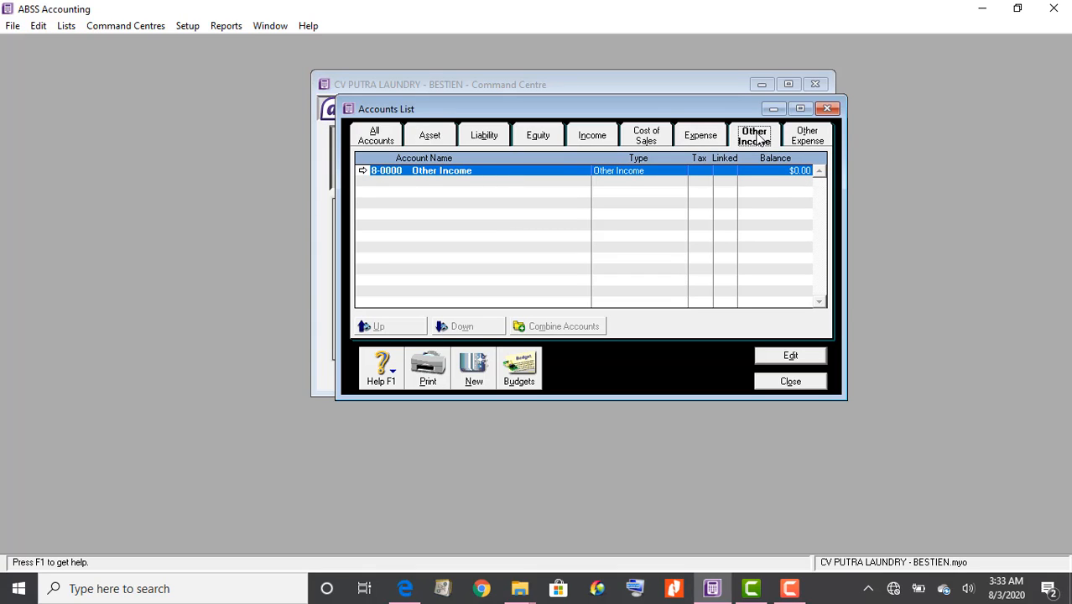
left_click(803, 138)
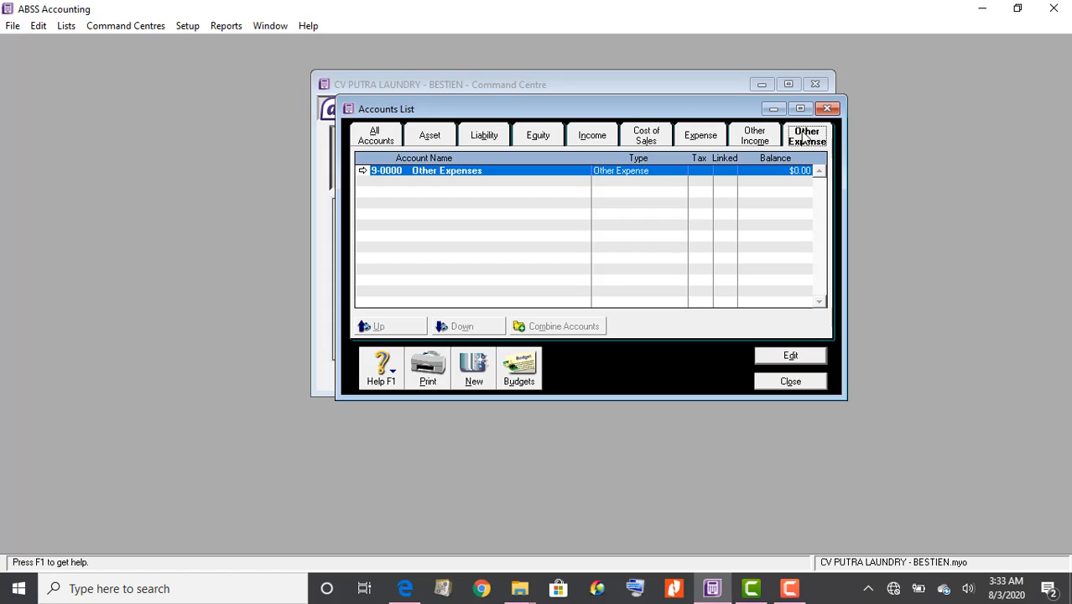
left_click(375, 139)
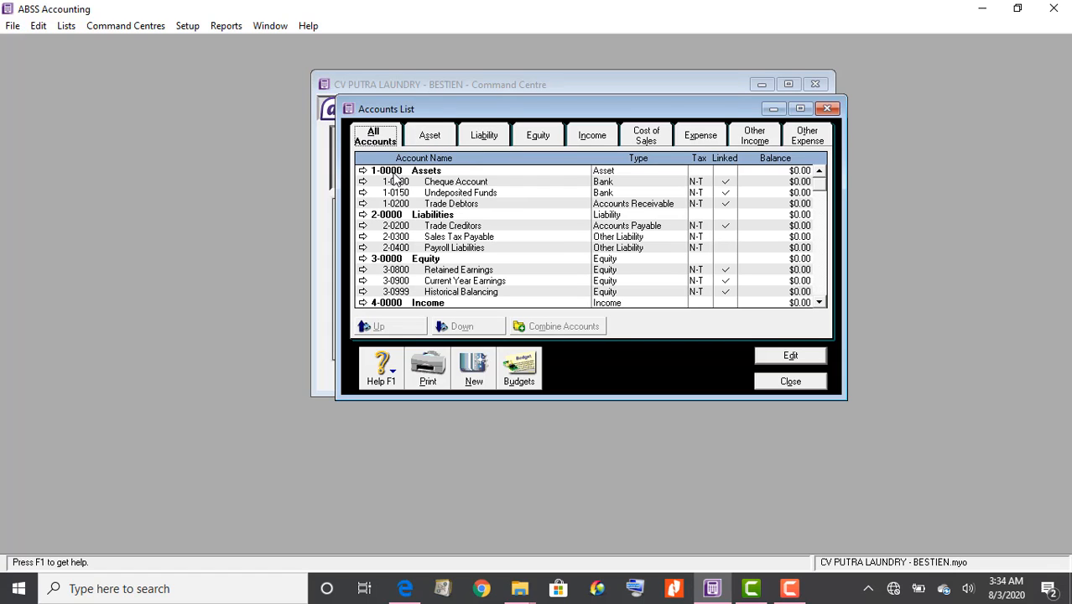
Scroll through the full All Accounts list
scroll(424, 232, "down", 3)
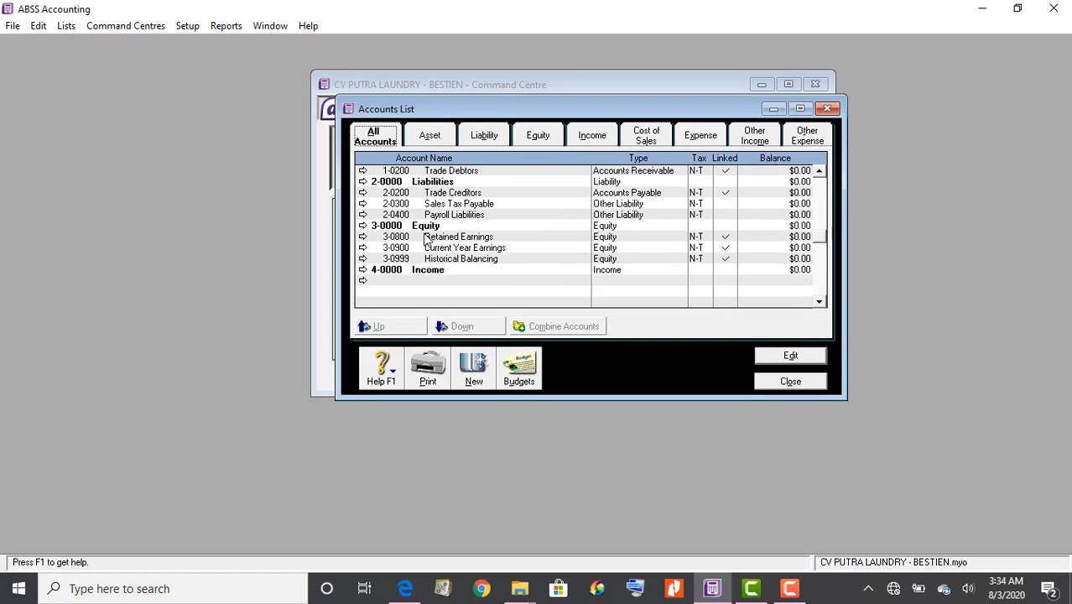
scroll(427, 237, "up", 3)
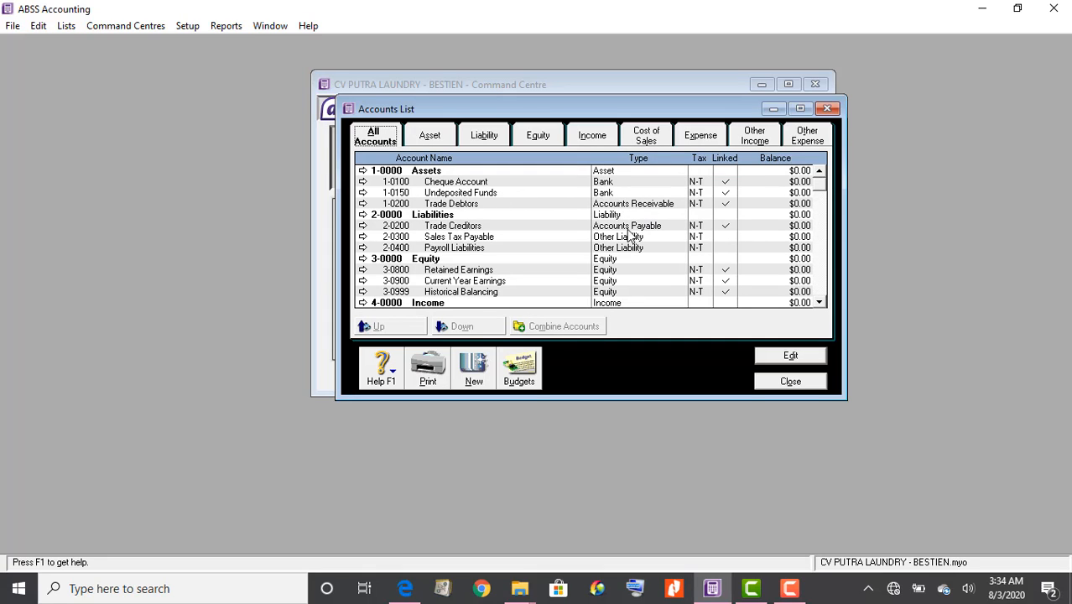
scroll(633, 282, "down", 1)
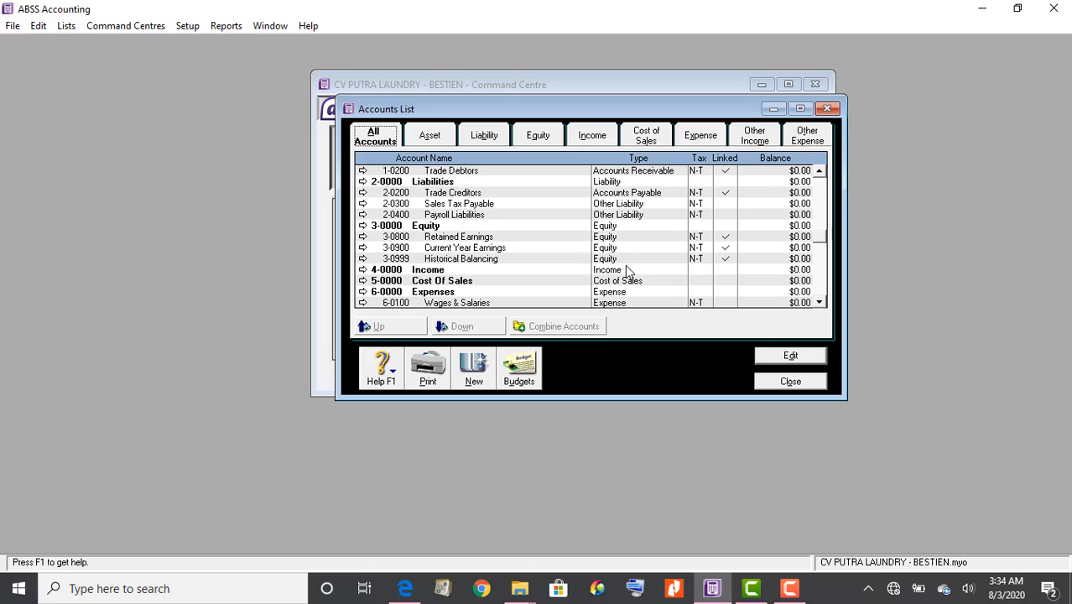
scroll(625, 265, "up", 1)
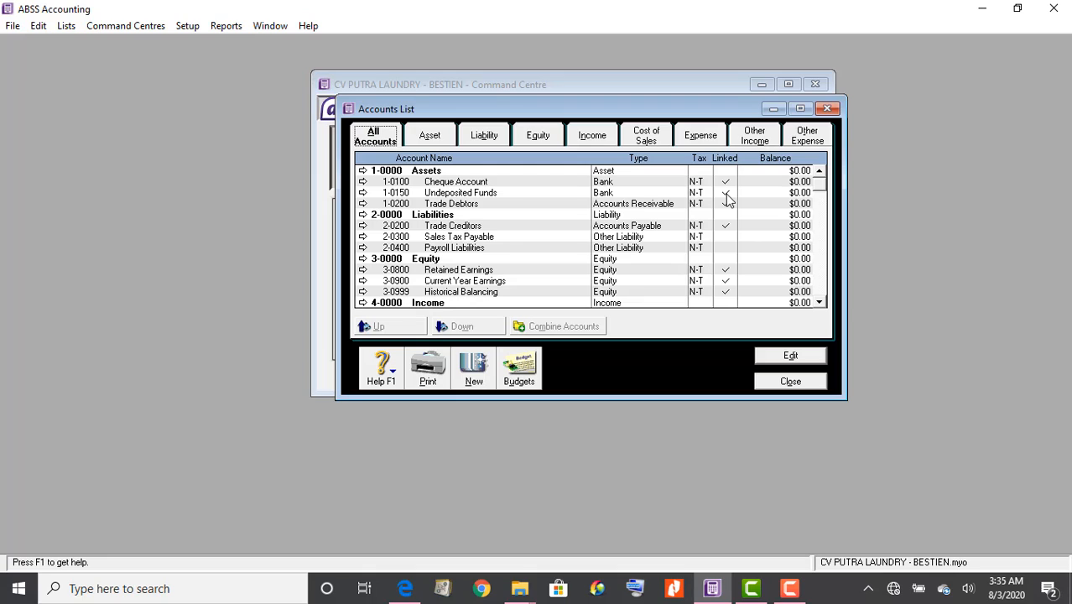
Filter the Accounts List to Asset accounts, then bring up the laundry case PDF
left_click(431, 139)
right_click(435, 147)
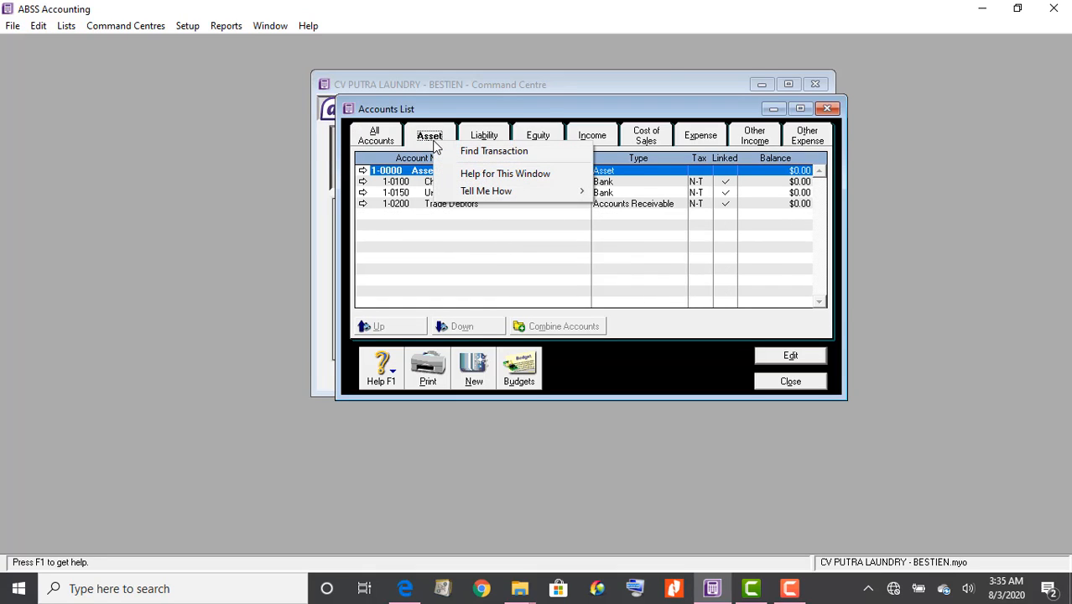
left_click(432, 138)
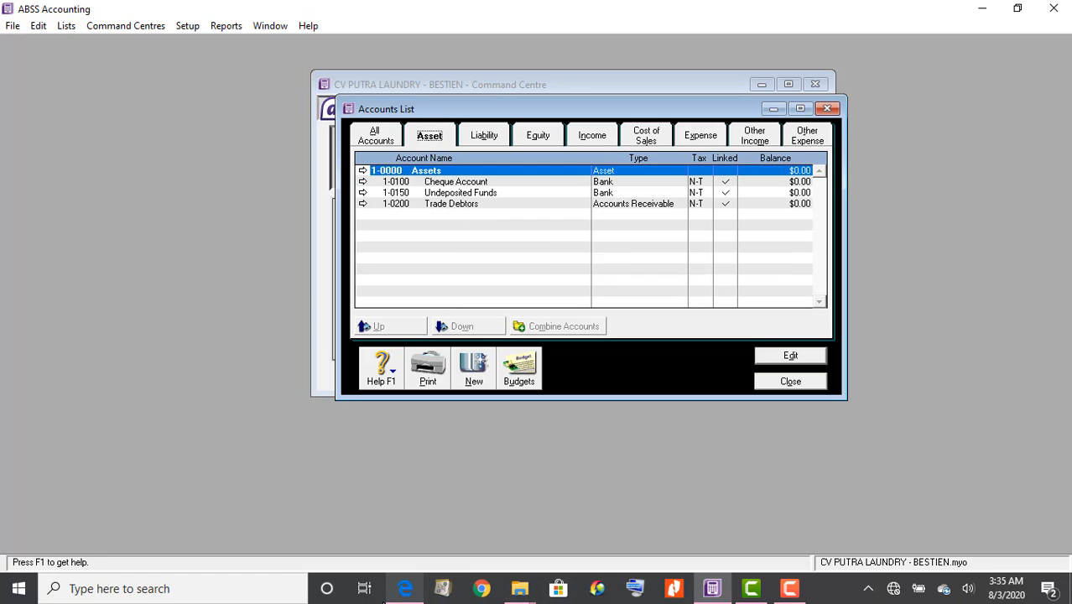
left_click(405, 588)
Scroll the PDF to the DAFTAR NAMA AKUN table, then return to the ABSS accounts list
scroll(254, 288, "down", 3)
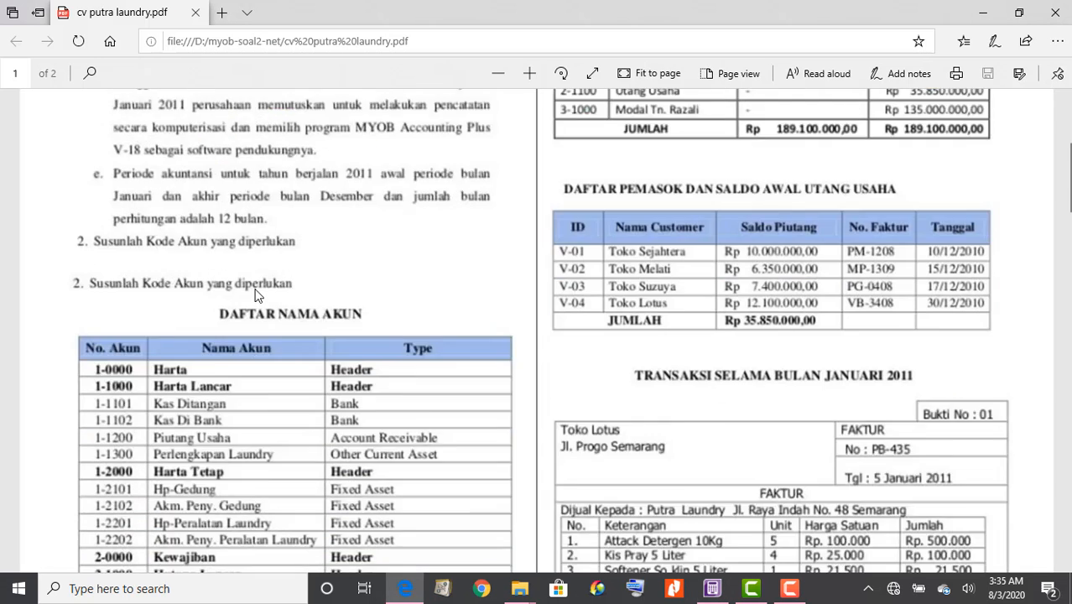
scroll(255, 289, "down", 5)
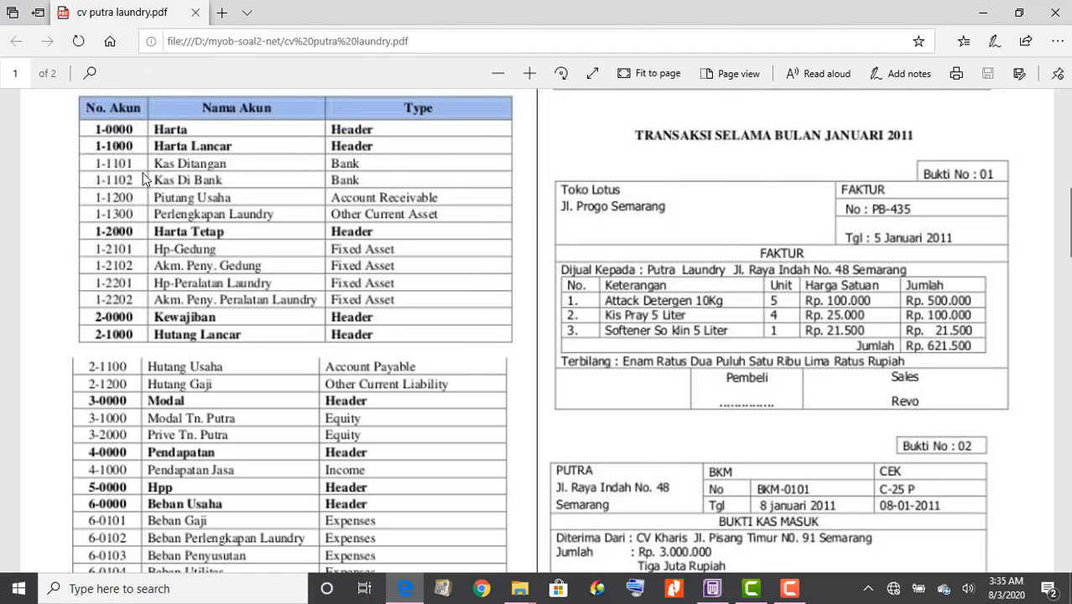
left_click(712, 589)
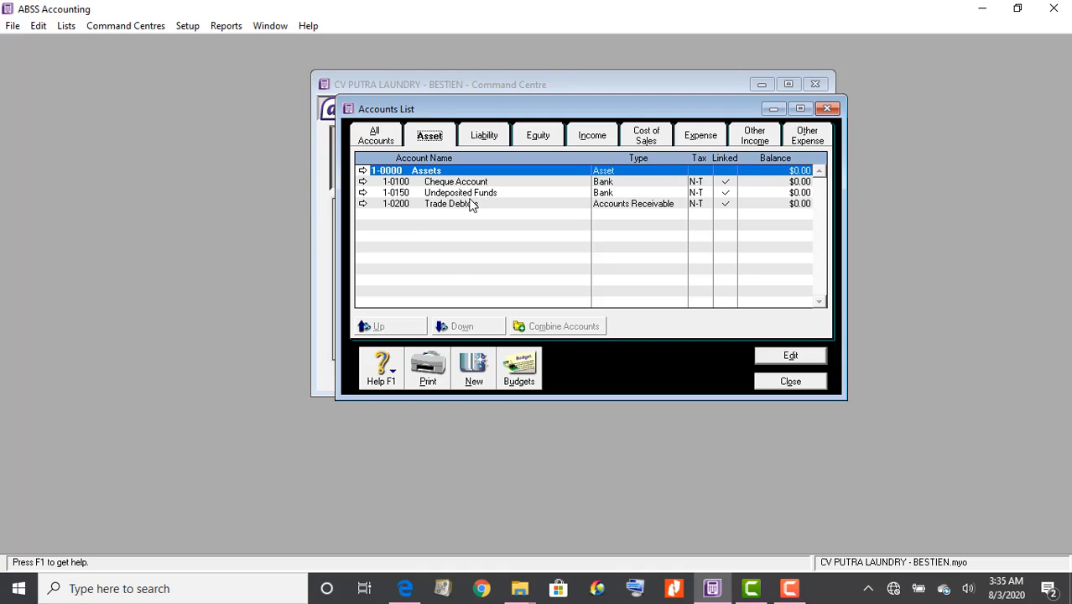
Rename header account 1-0000 from Assets to Harta and save it
double_click(435, 174)
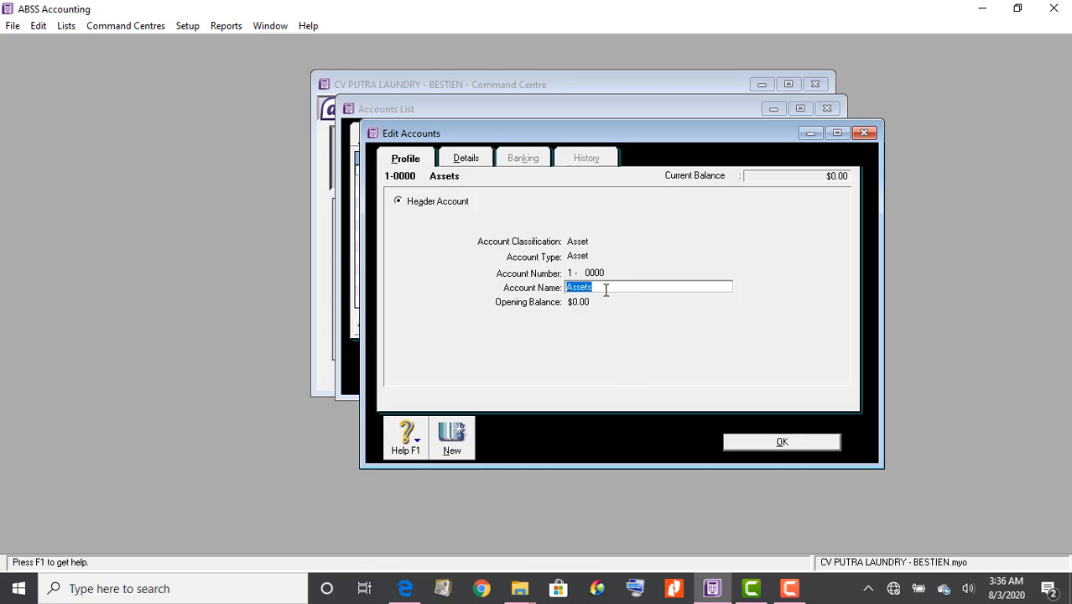
type("Harta")
left_click(472, 159)
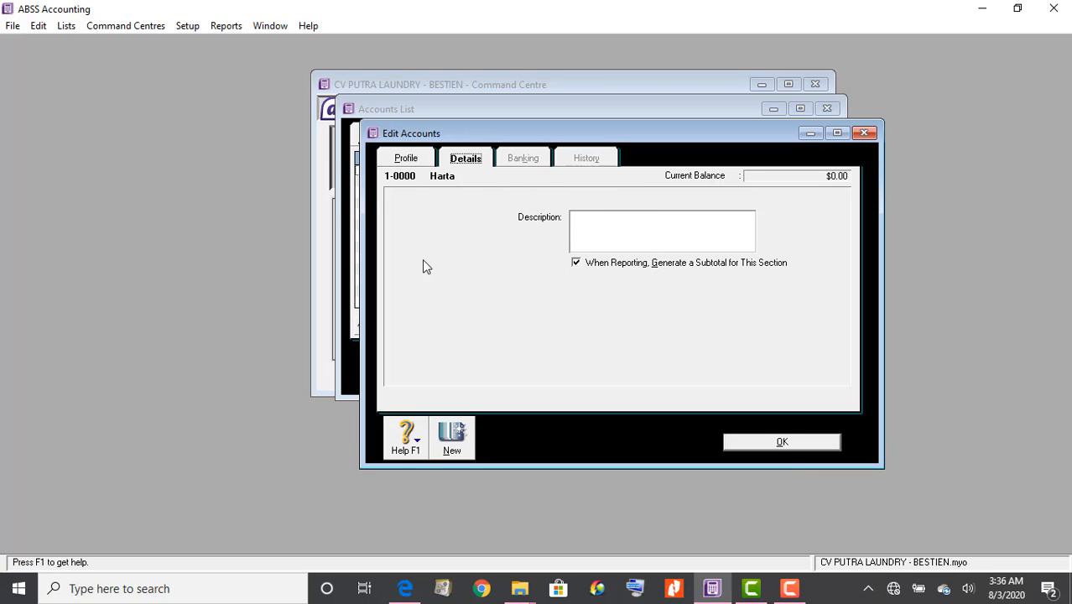
left_click(409, 161)
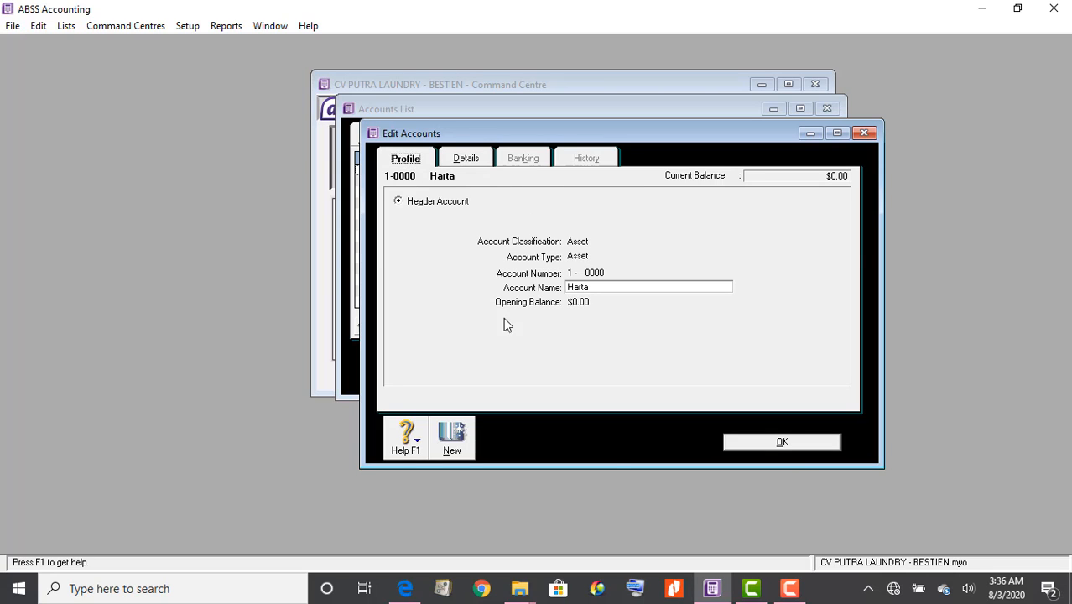
left_click(807, 439)
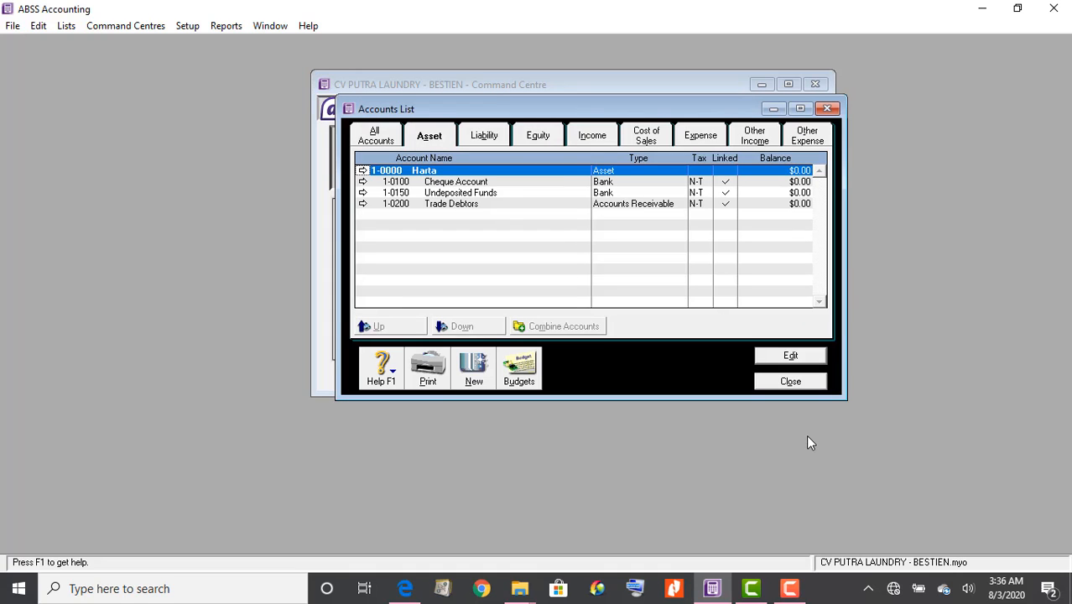
Glance at the PDF account table, then start a new account in the Asset list
left_click(409, 591)
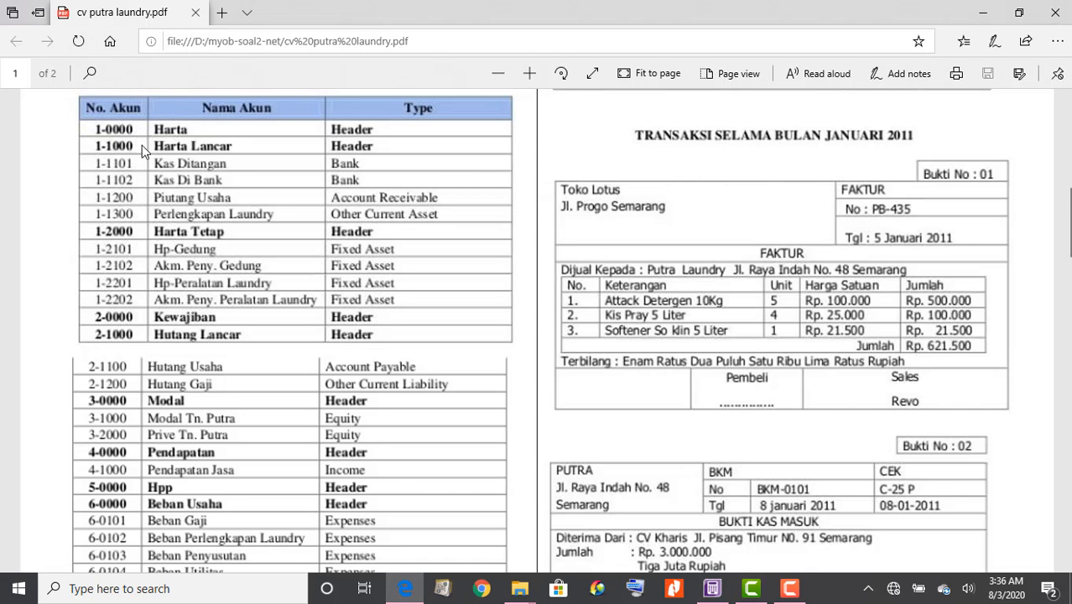
left_click(709, 589)
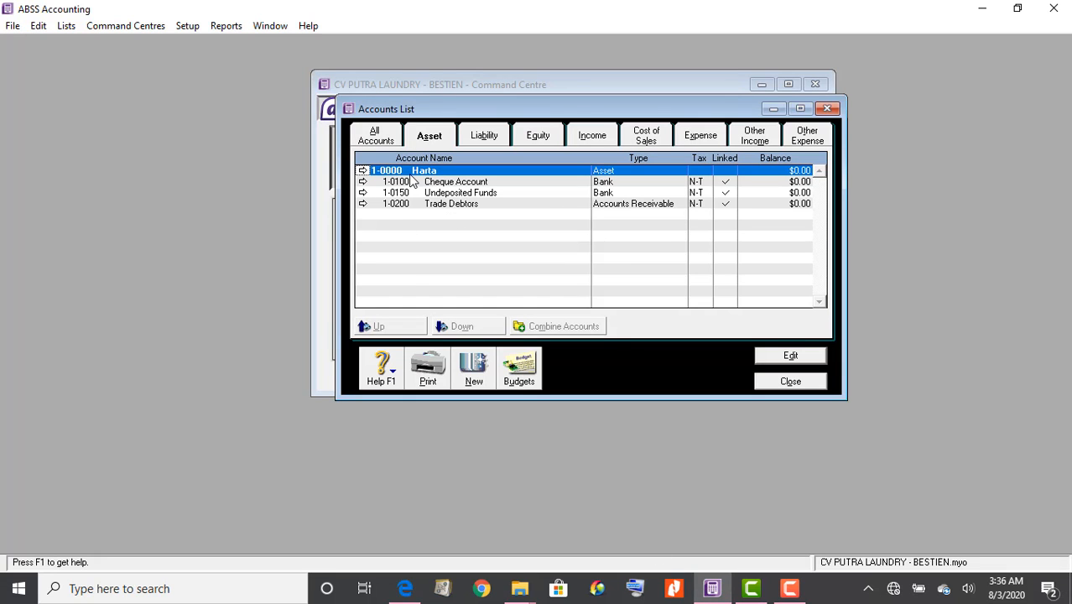
left_click(471, 379)
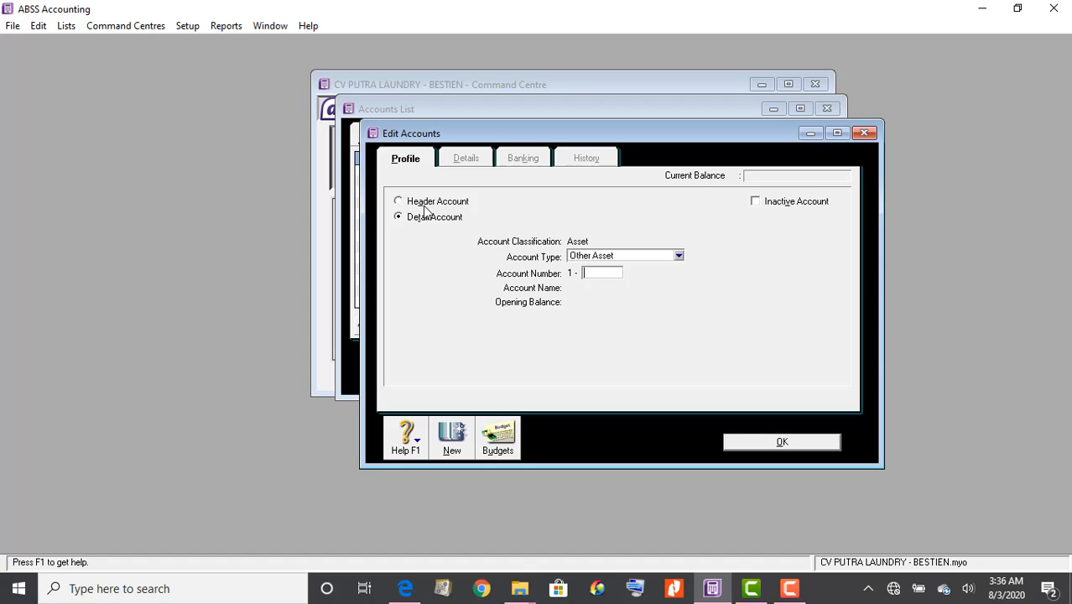
Leave the new account set to Header Account, then consult the PDF account table
left_click(424, 204)
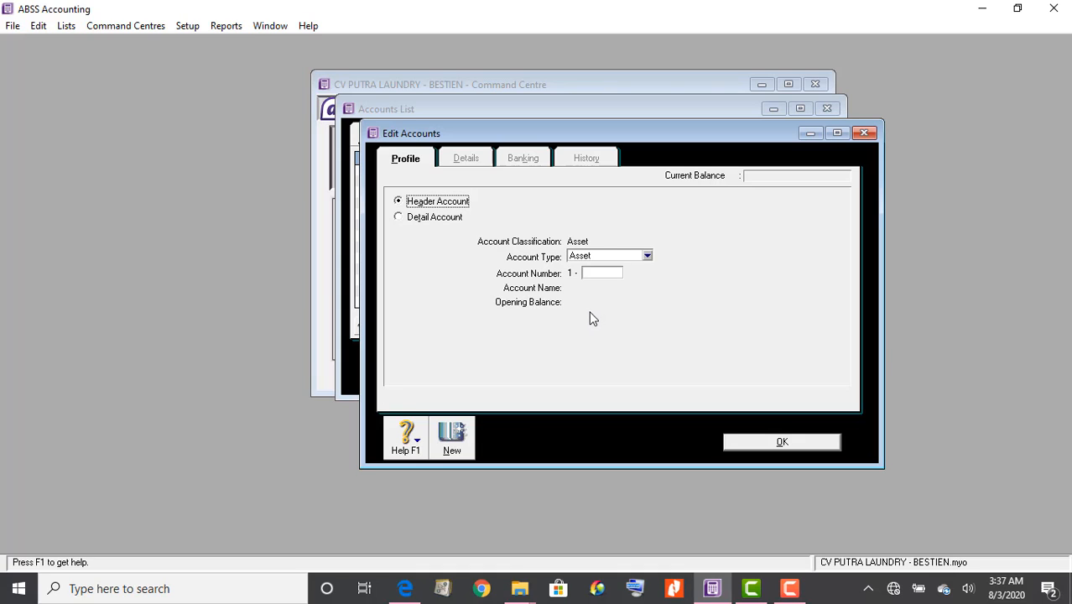
left_click(422, 222)
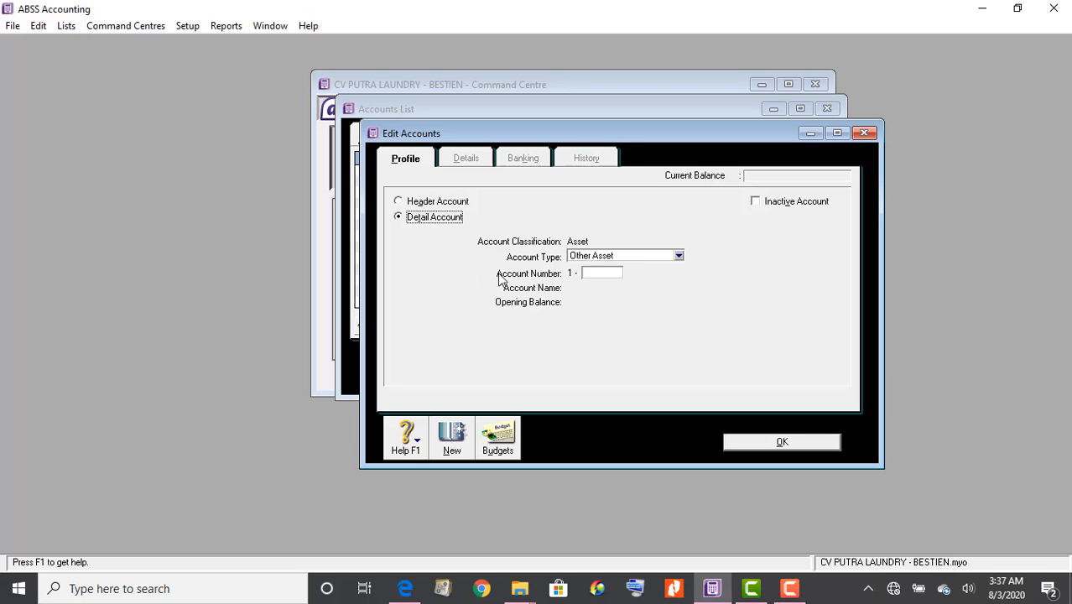
left_click(426, 204)
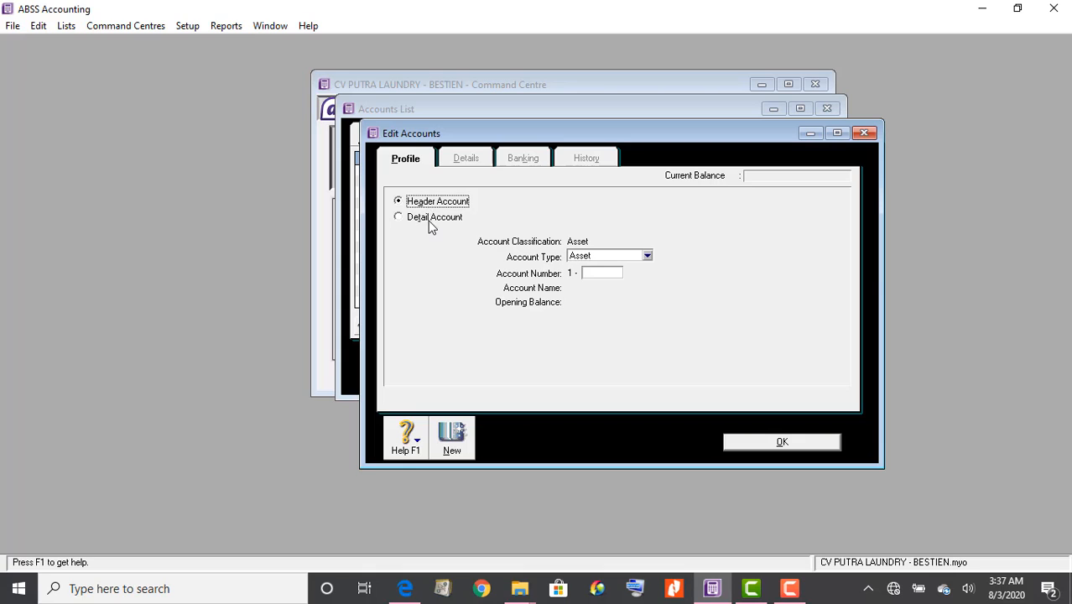
left_click(431, 223)
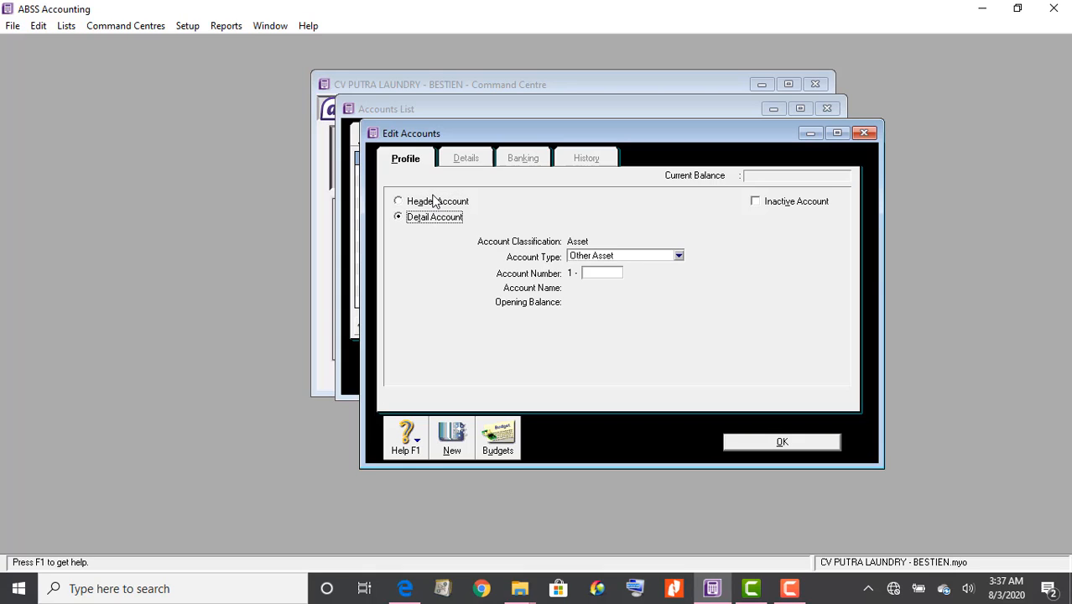
left_click(435, 204)
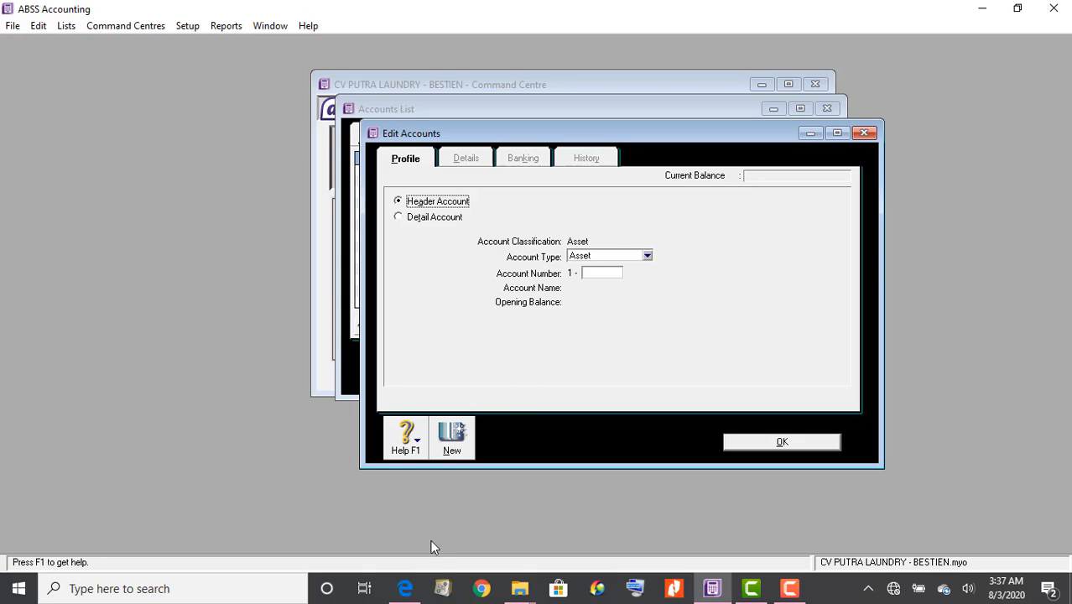
left_click(410, 589)
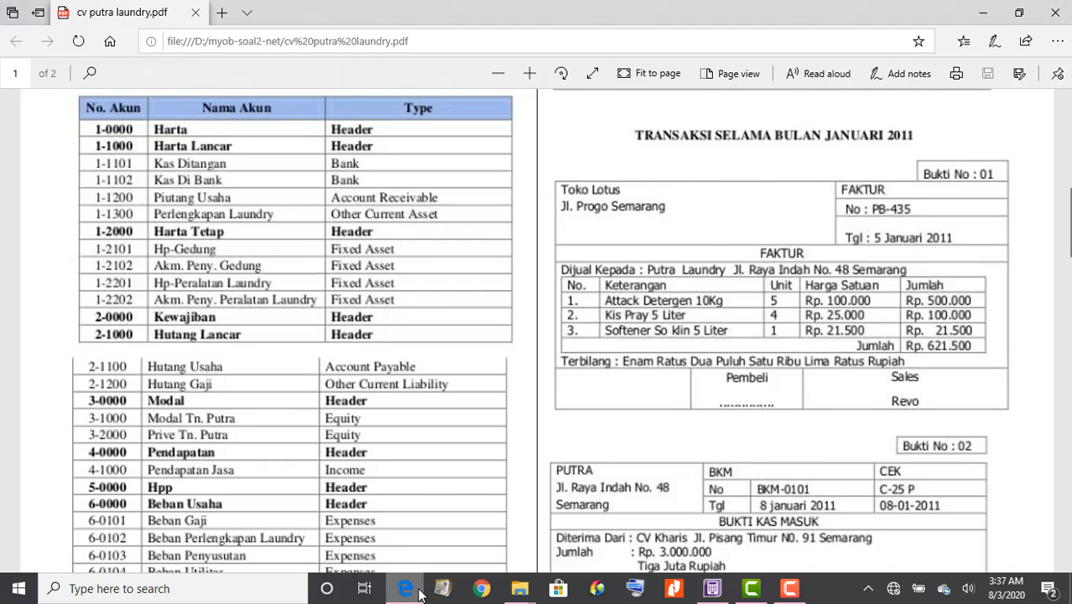
Give the new header account number 1-1000 and keep its type as Asset
mouse_move(712, 590)
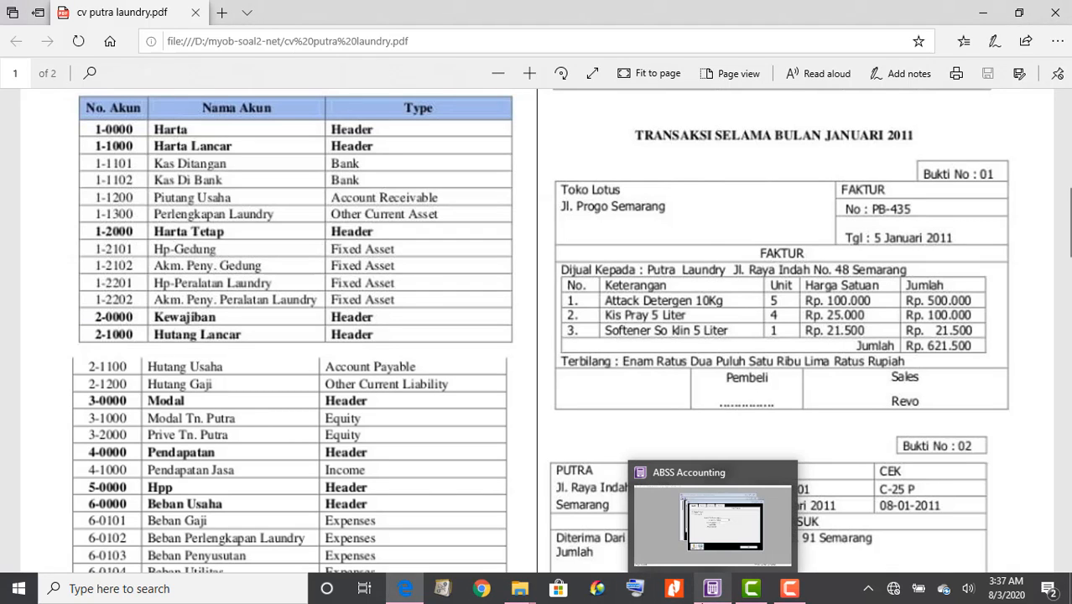
left_click(710, 590)
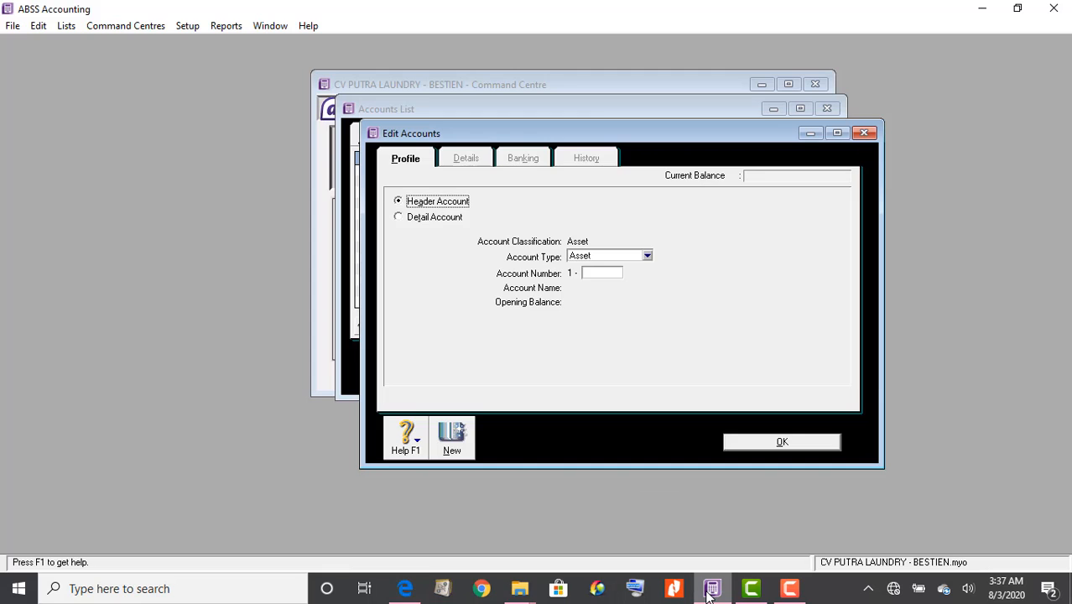
left_click(609, 276)
type("1000")
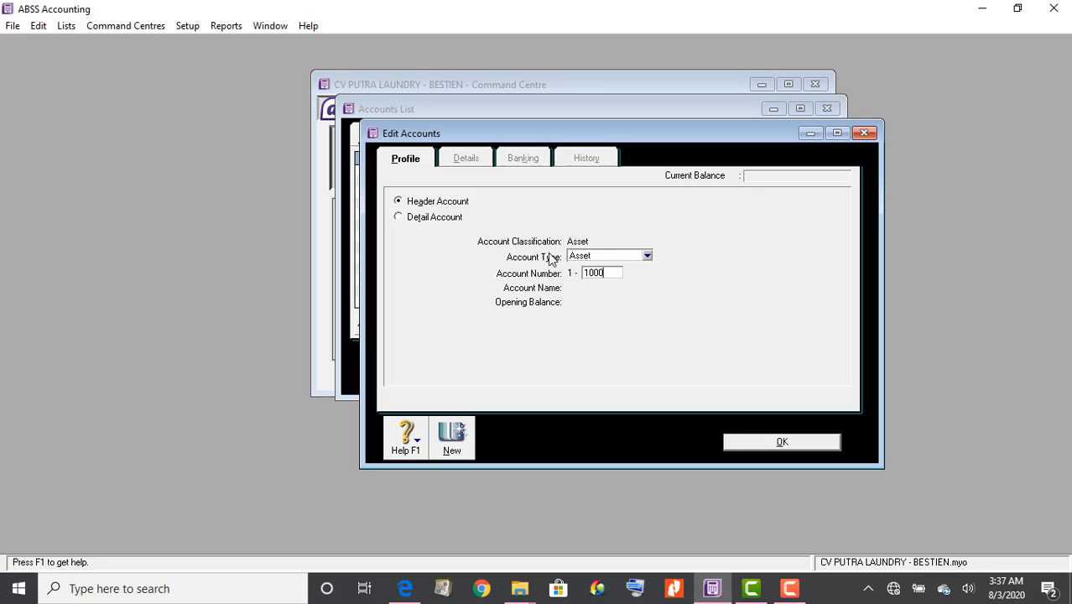
left_click(594, 257)
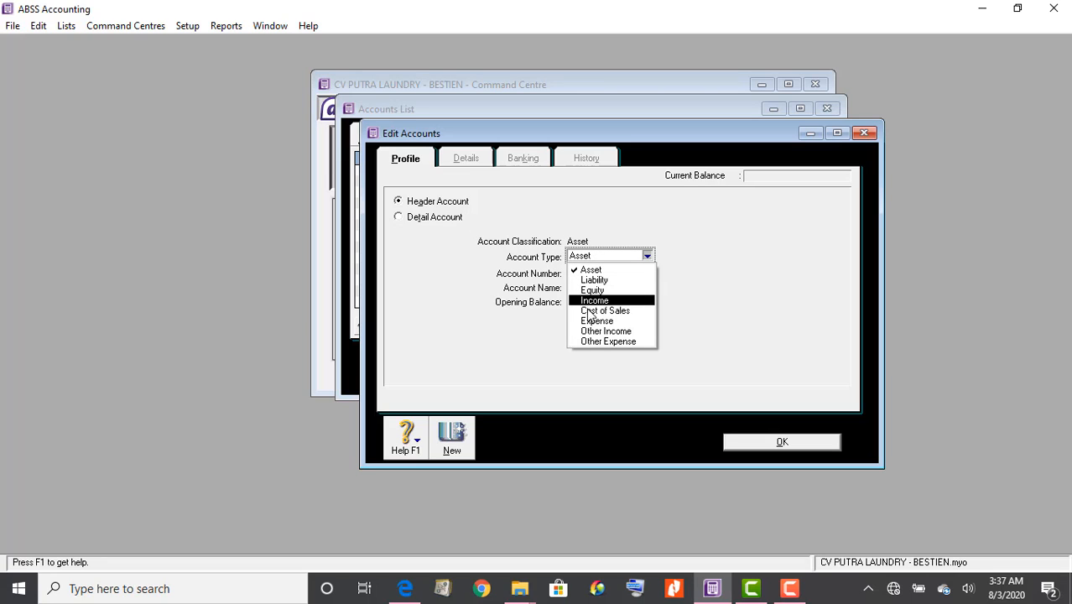
left_click(651, 270)
left_click(612, 270)
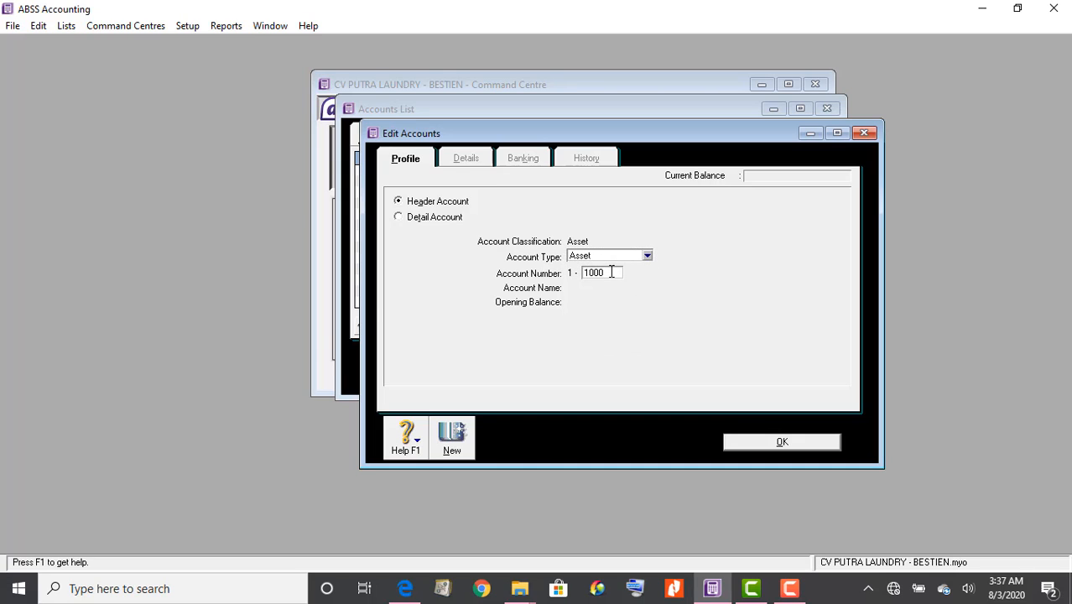
key("Tab")
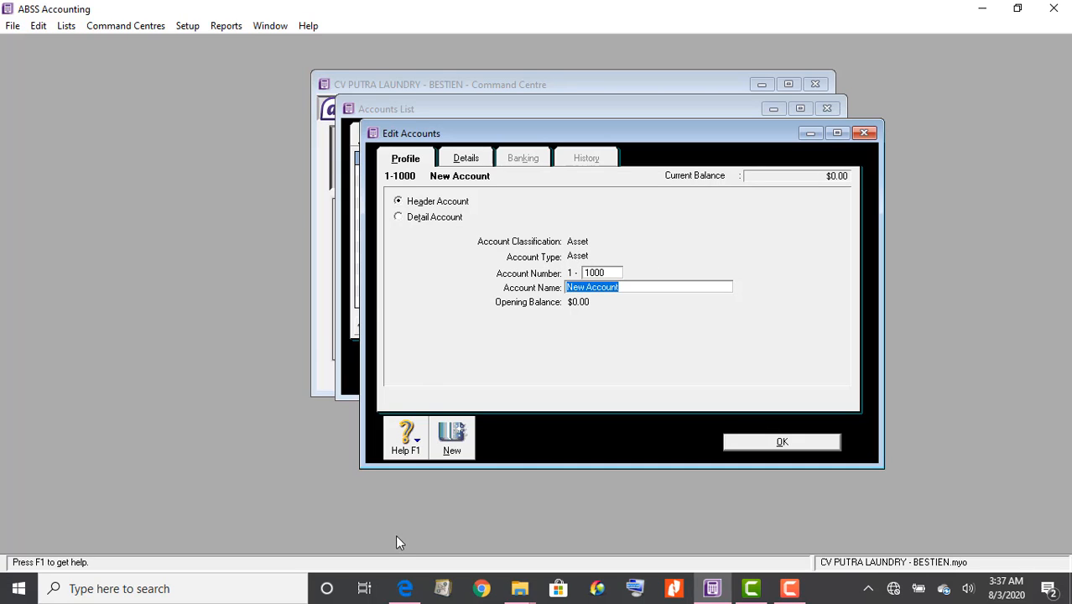
Name the header account Harta Lancar and save it
left_click(406, 588)
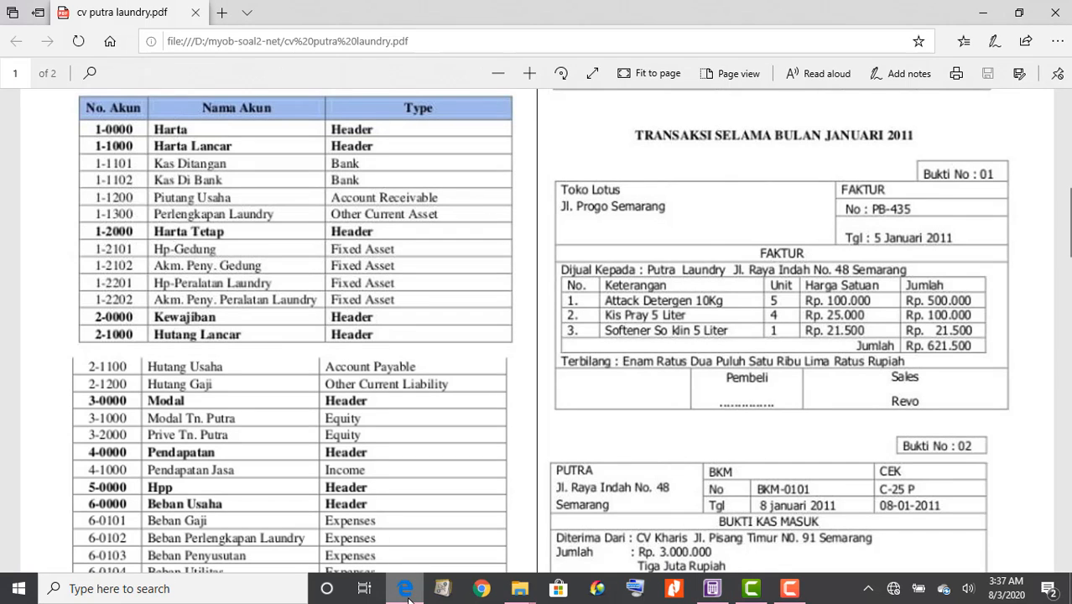
left_click(710, 589)
type("Harta ")
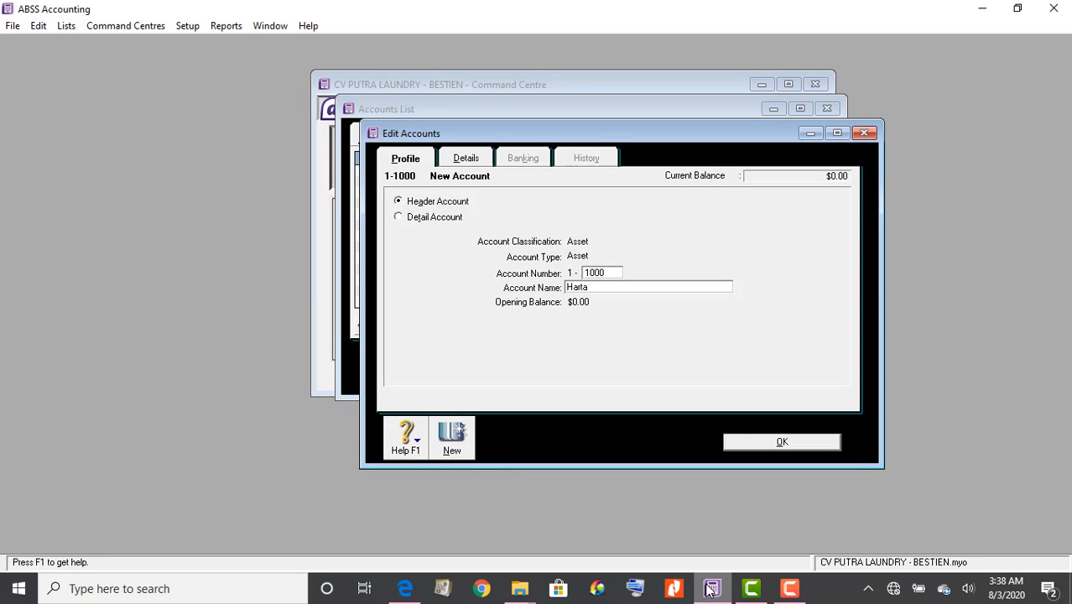
type("Lancar")
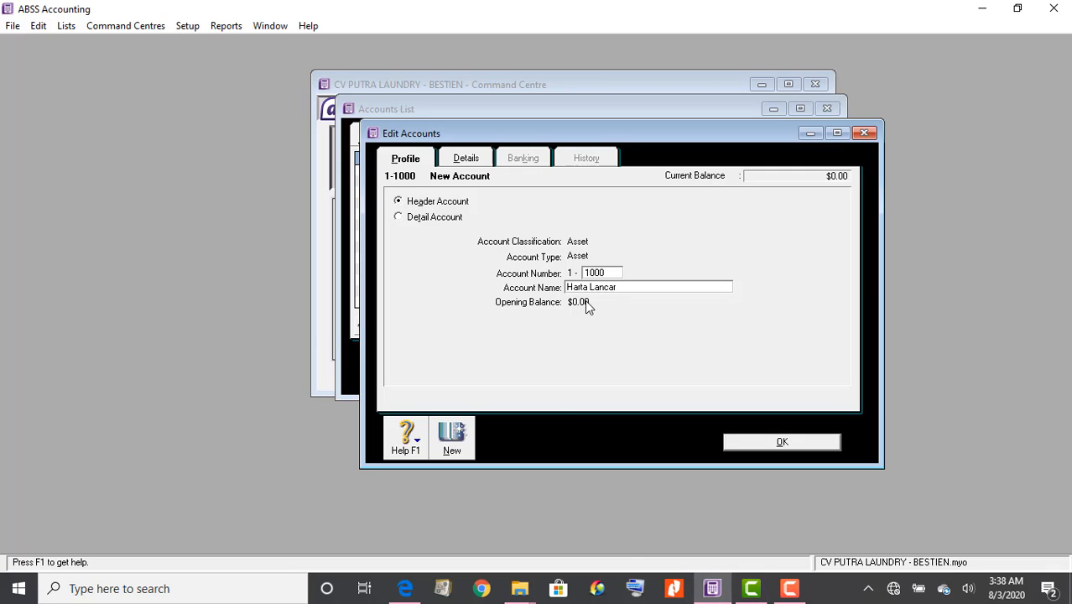
left_click(479, 164)
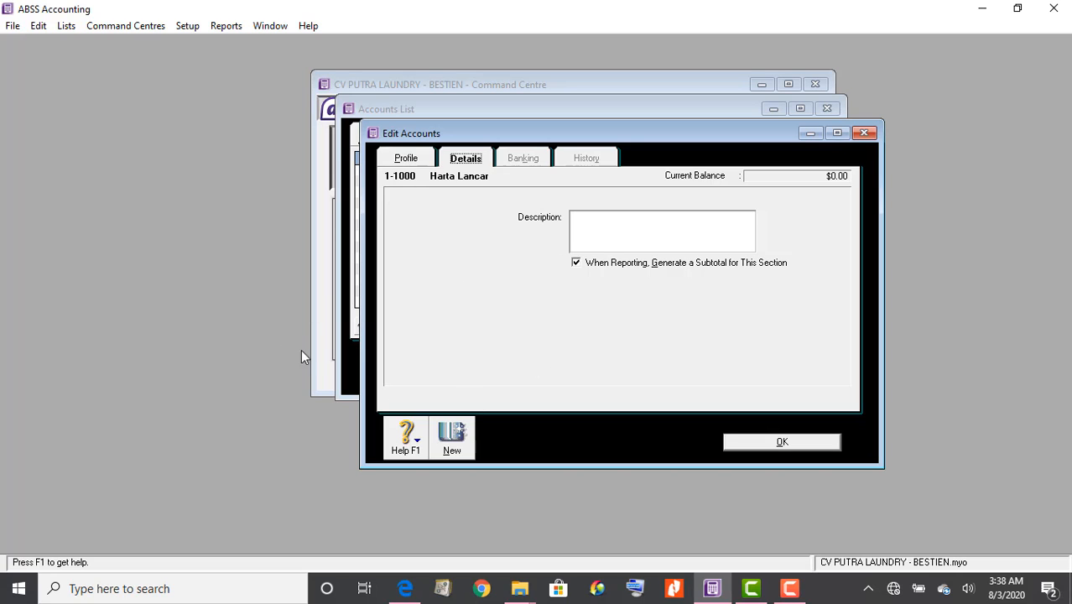
left_click(411, 160)
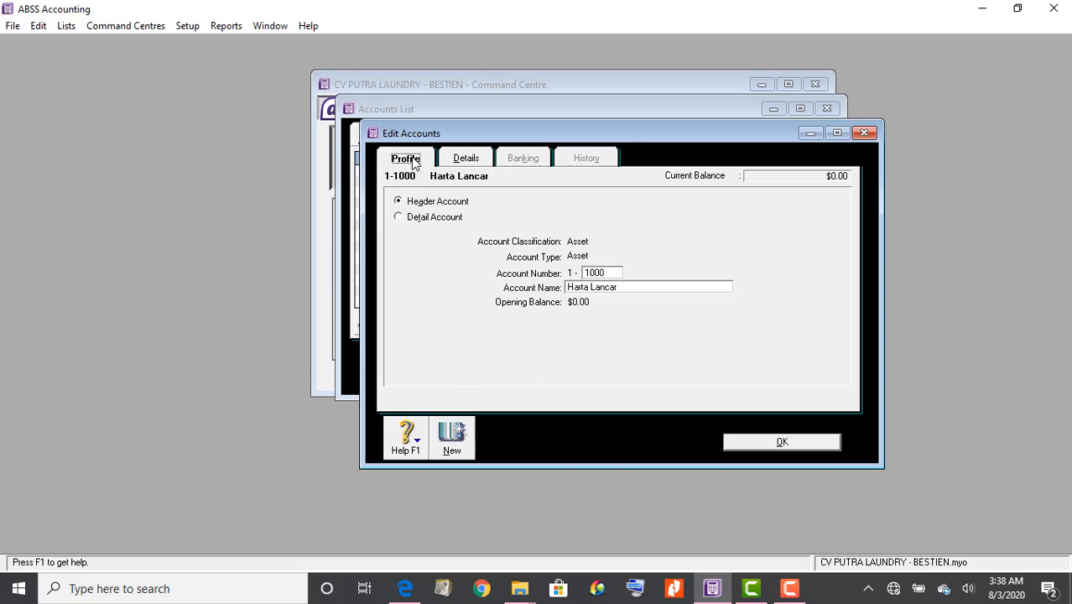
left_click(777, 442)
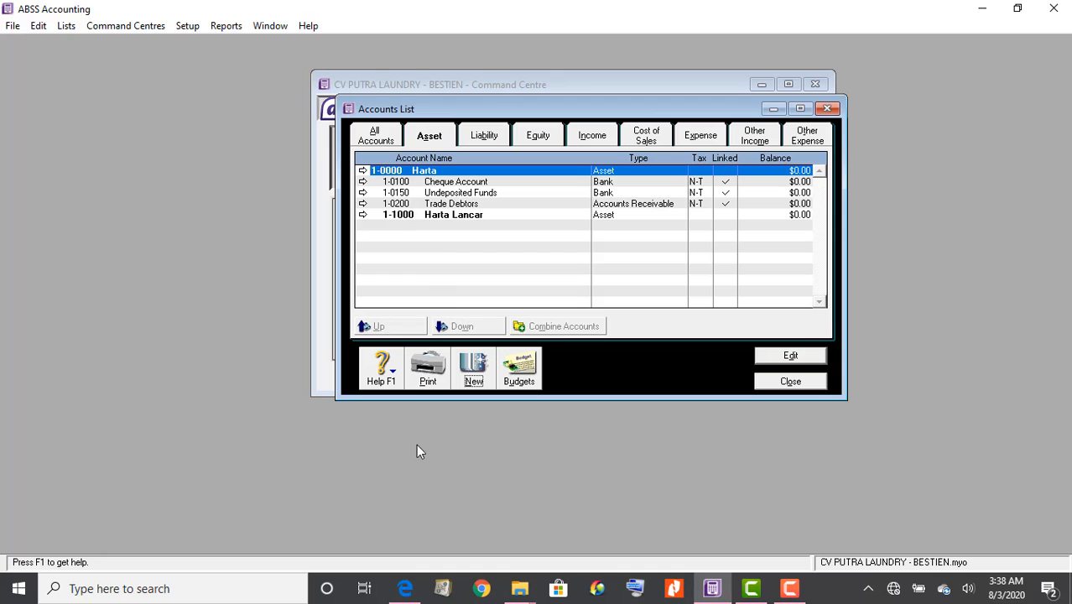
Start a new detail account numbered 1-1101 with account type Bank, checking the PDF chart
left_click(404, 590)
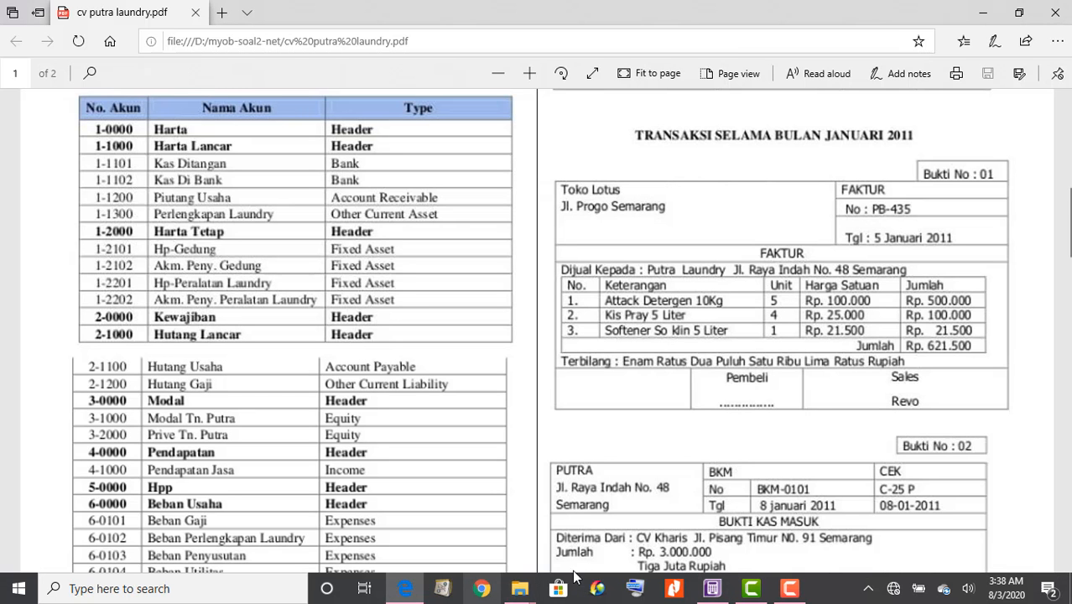
left_click(713, 589)
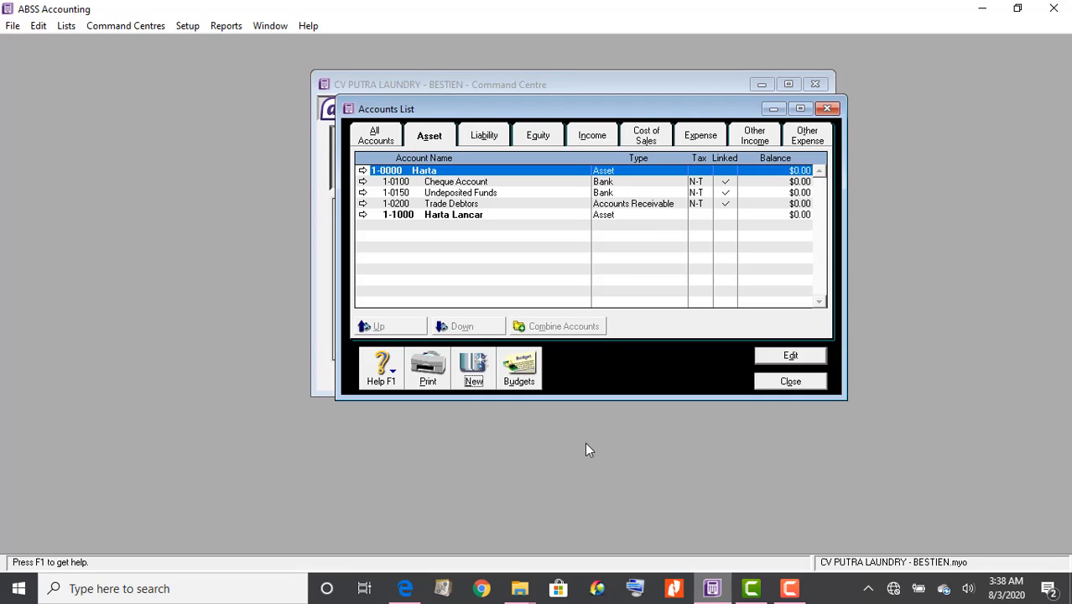
left_click(473, 368)
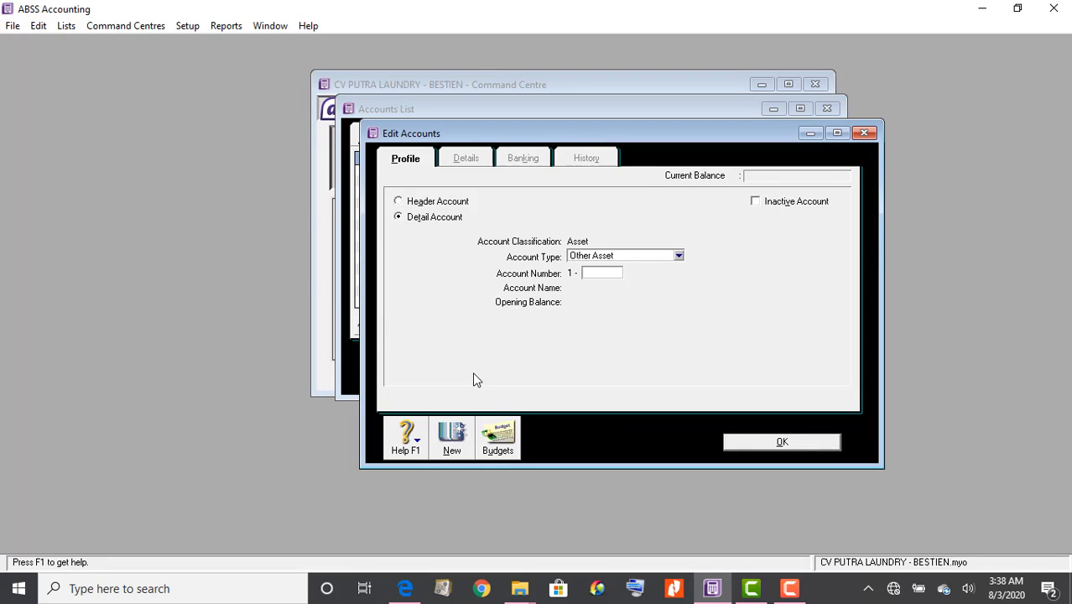
left_click(406, 589)
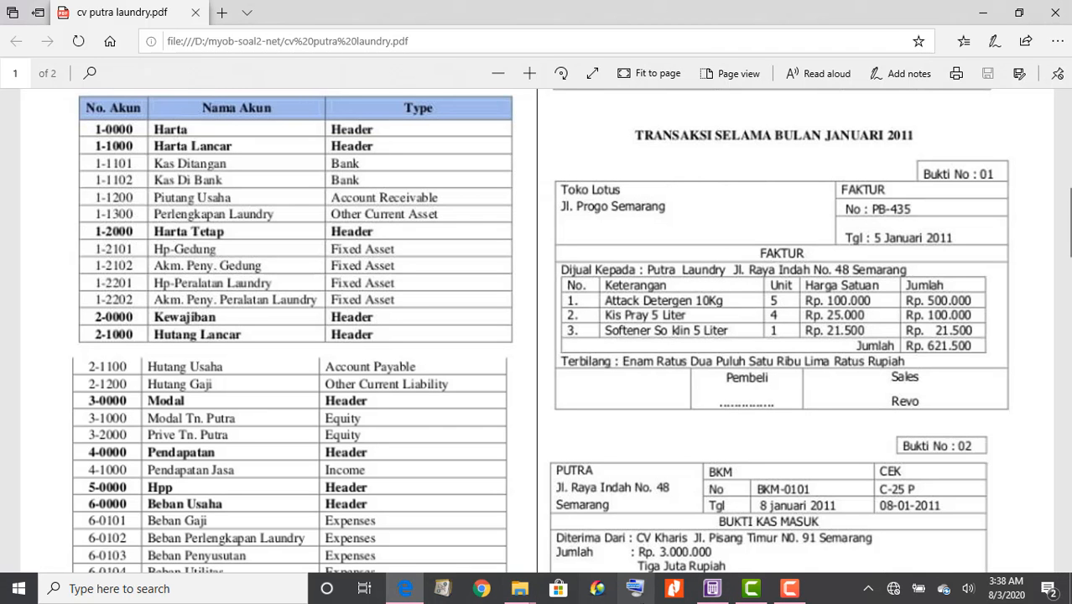
left_click(713, 589)
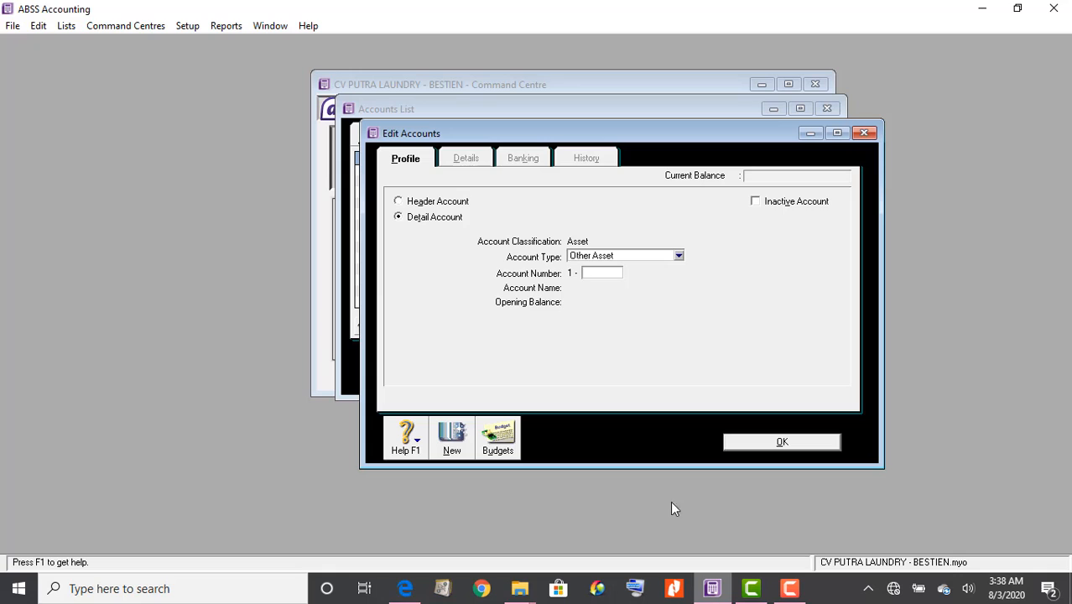
type("1101")
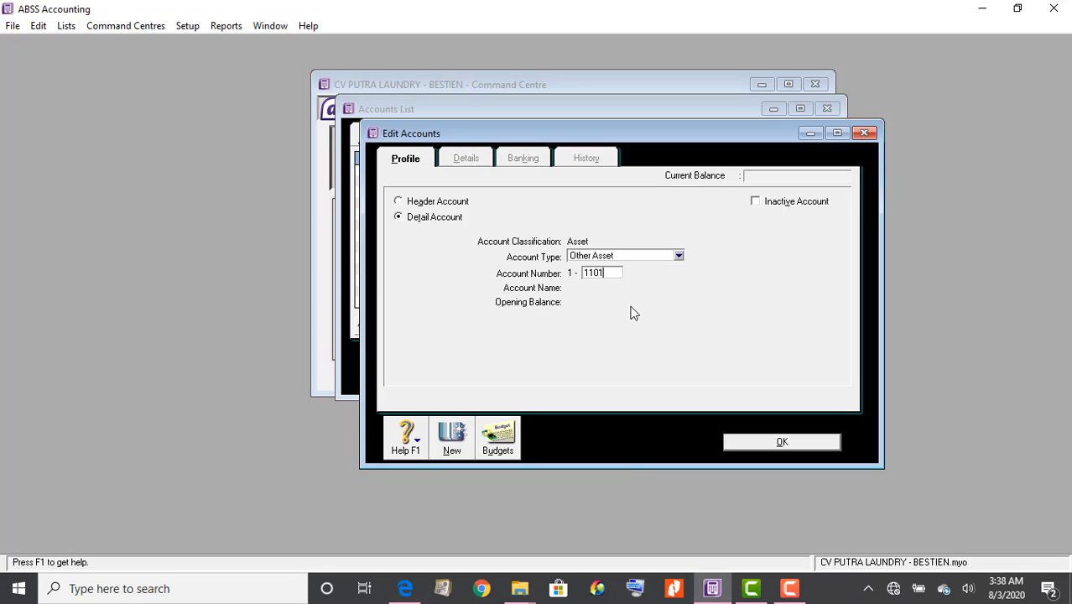
left_click(624, 255)
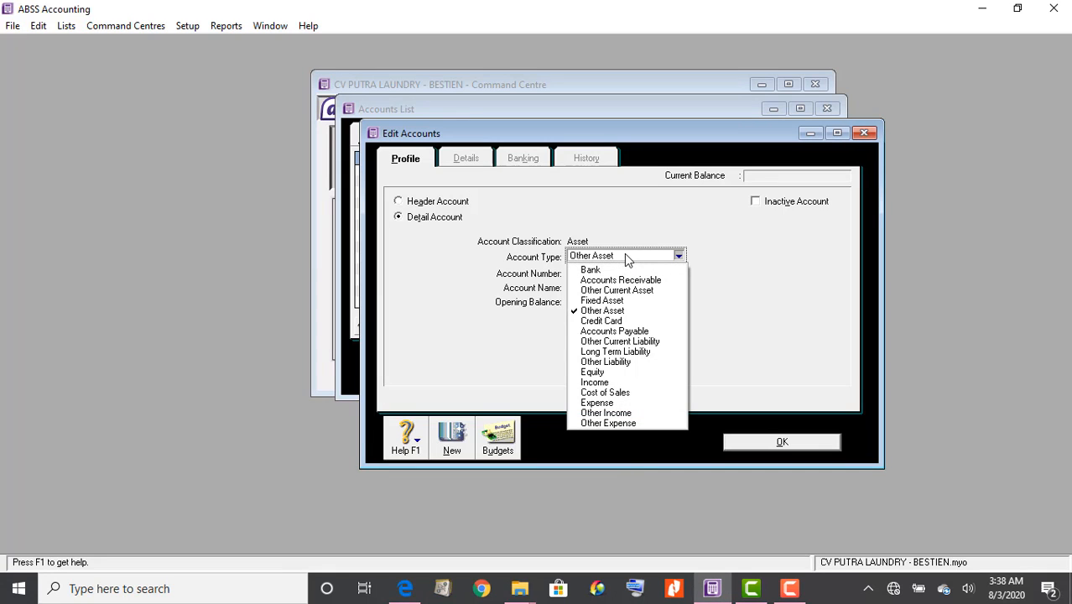
left_click(625, 270)
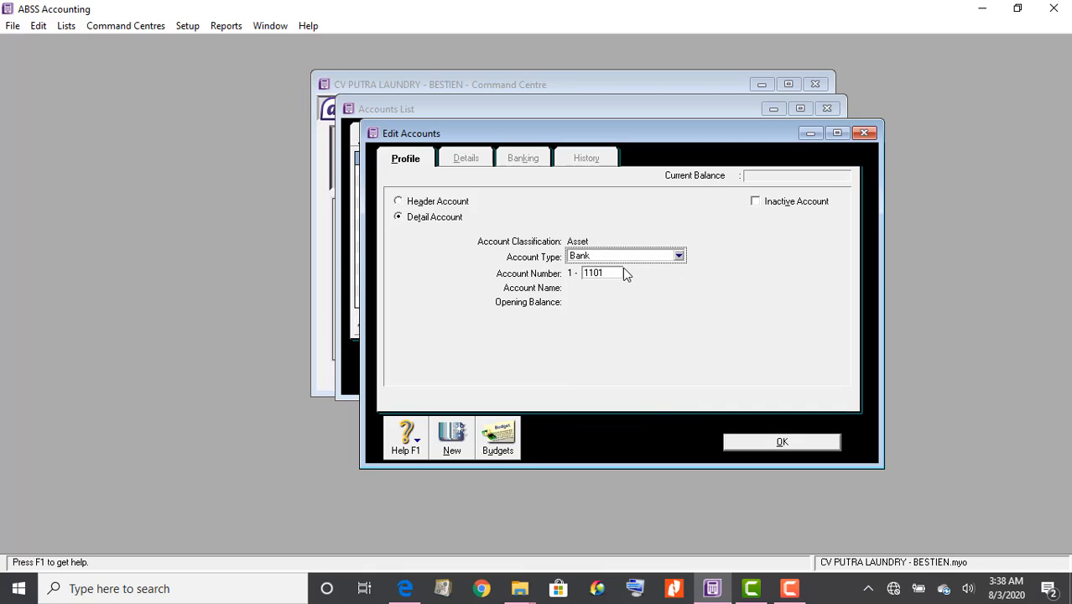
left_click(613, 271)
Enter 'Kas ditangan' as the name of account 1-1101 and review the account type options
key("Tab")
type("Ka")
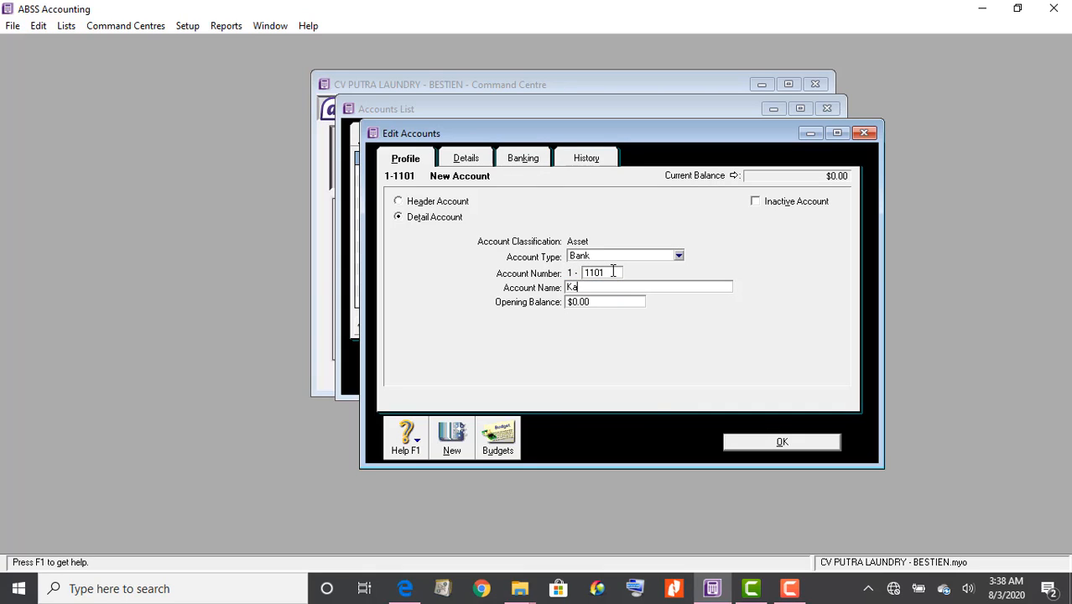
type("s ditangan")
left_click(606, 257)
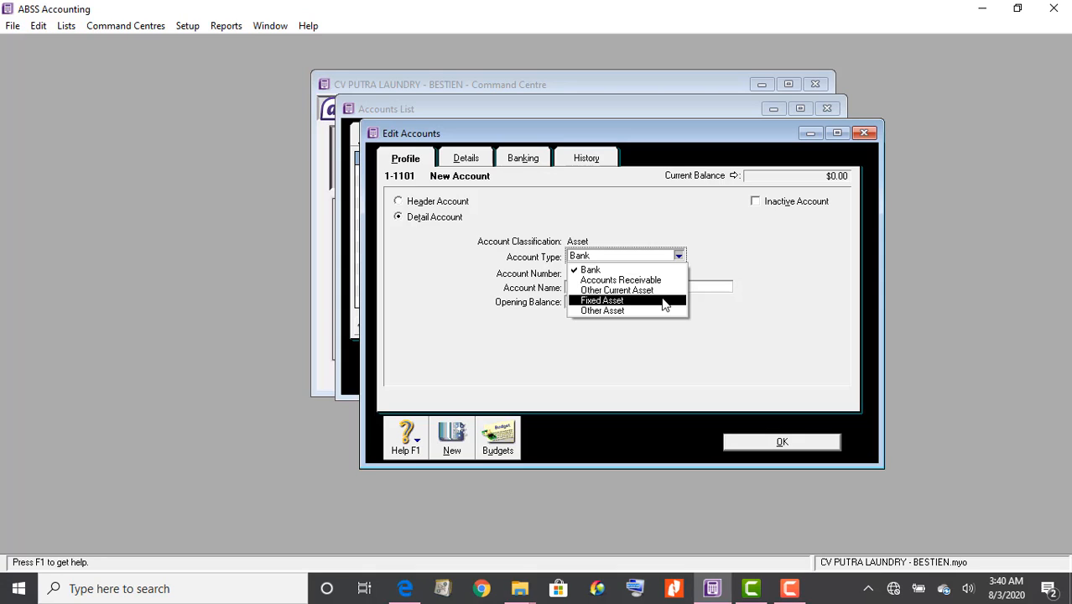
Review the Details, Banking and History tabs, then save Bank account 1-1101 Kas ditangan
left_click(807, 256)
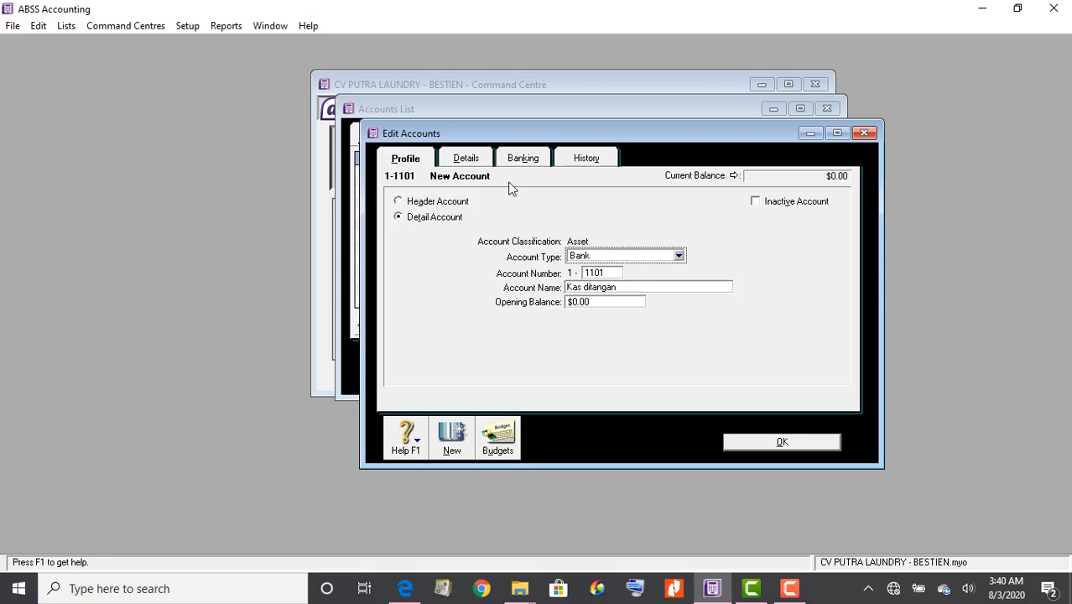
left_click(475, 159)
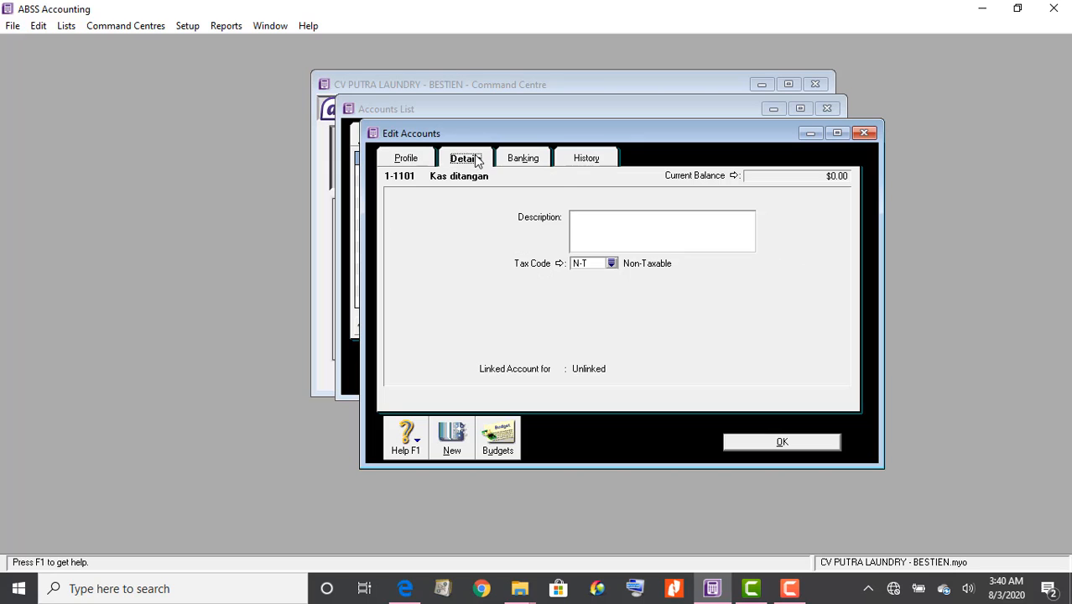
left_click(530, 160)
left_click(597, 161)
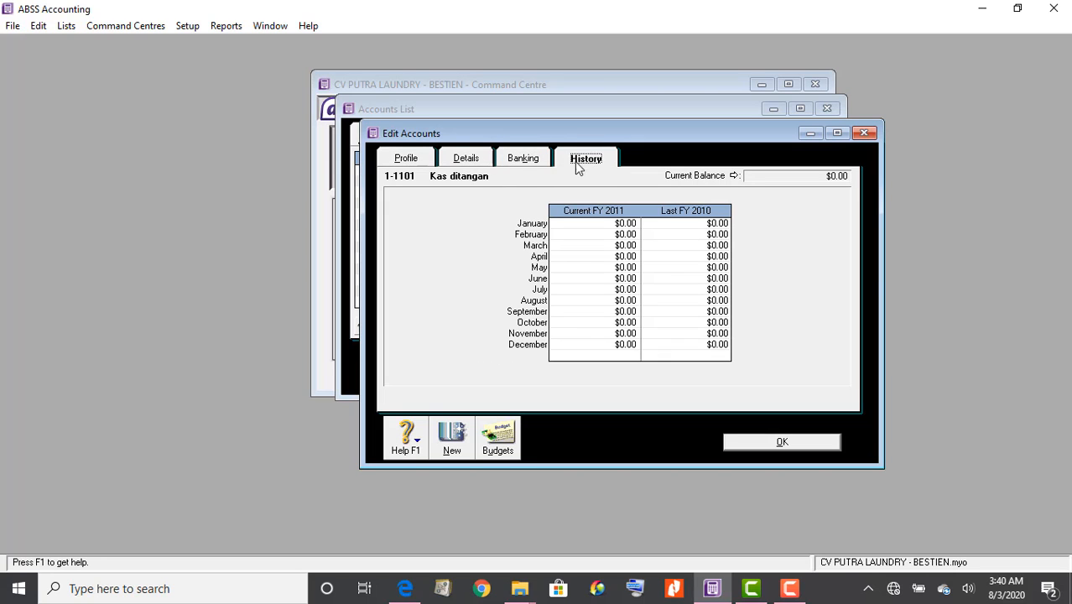
left_click(475, 159)
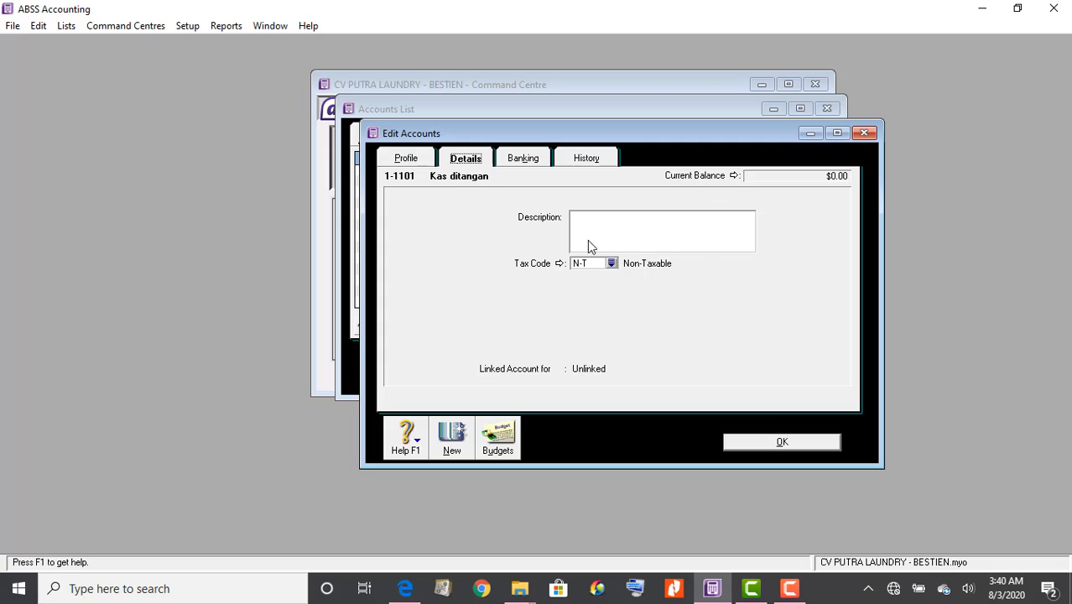
left_click(407, 160)
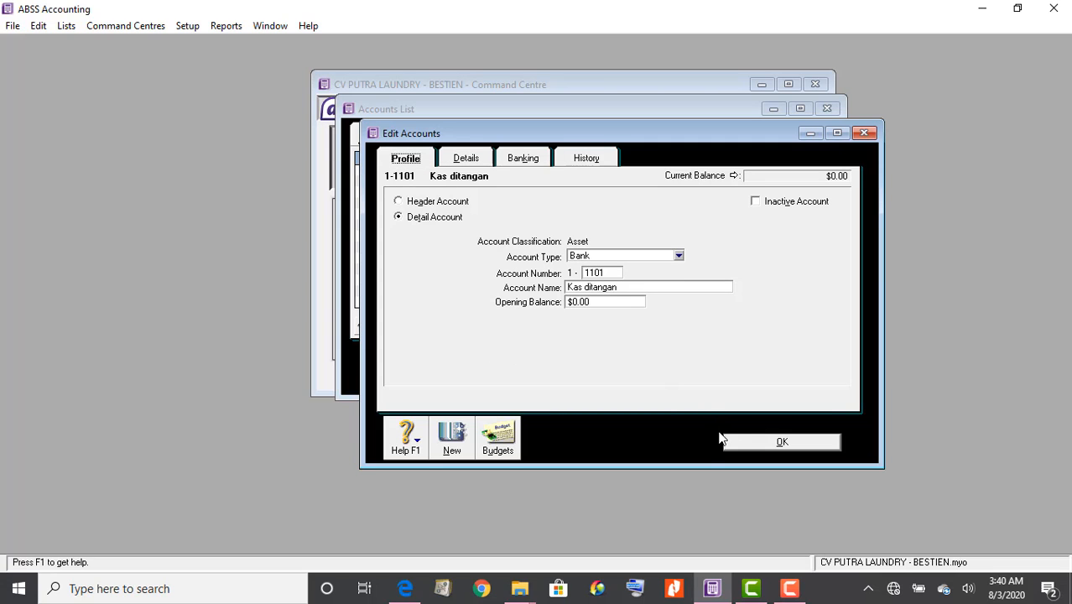
left_click(752, 442)
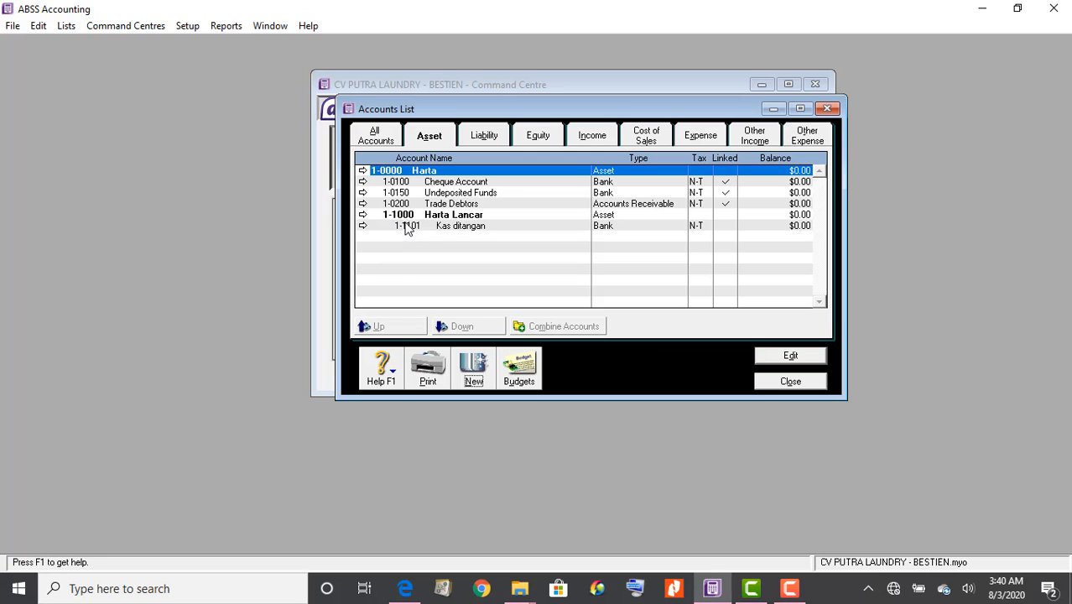
Indent 1-1101 Kas ditangan one level under the Harta Lancar header, then check the PDF
left_click(406, 228)
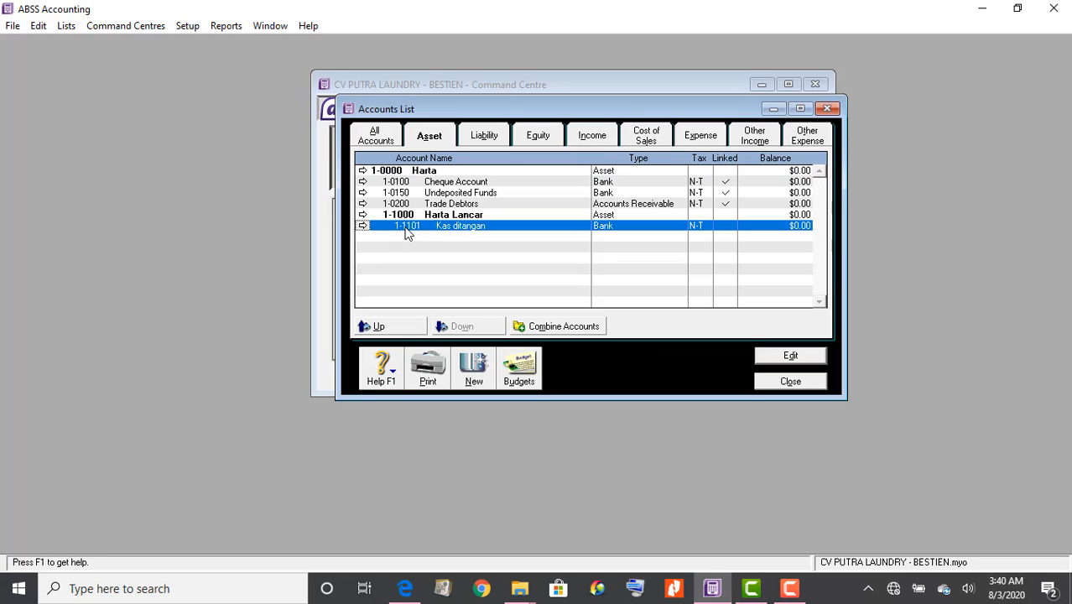
left_click(377, 328)
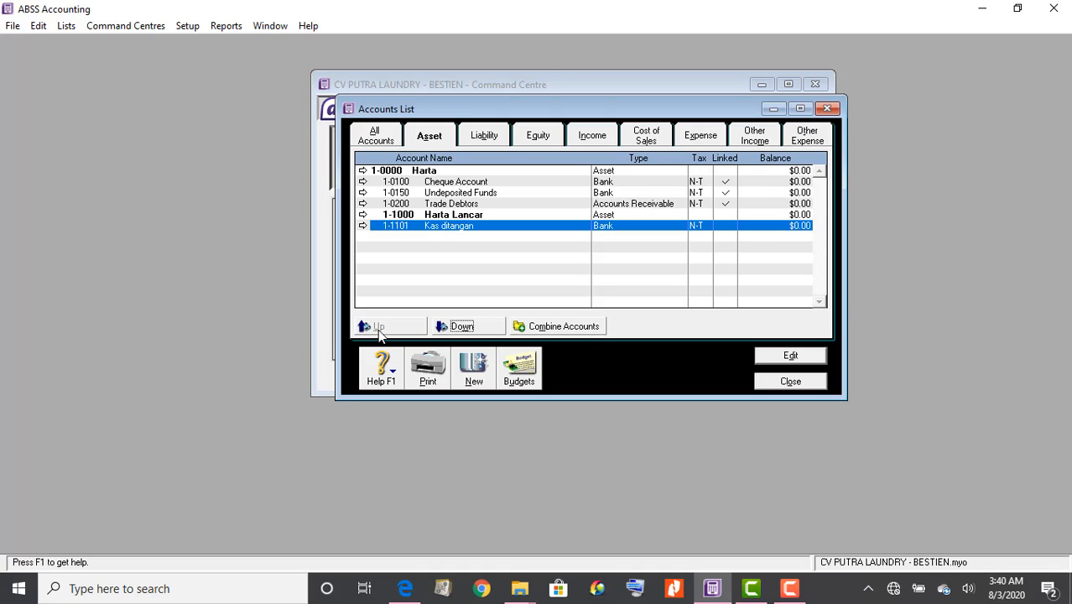
left_click(459, 332)
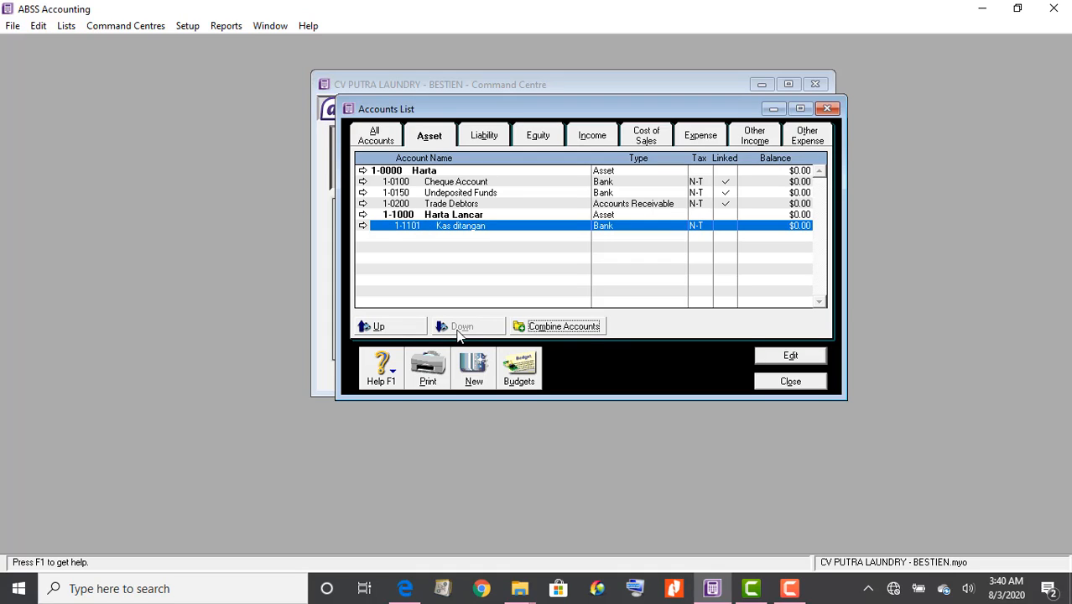
left_click(369, 329)
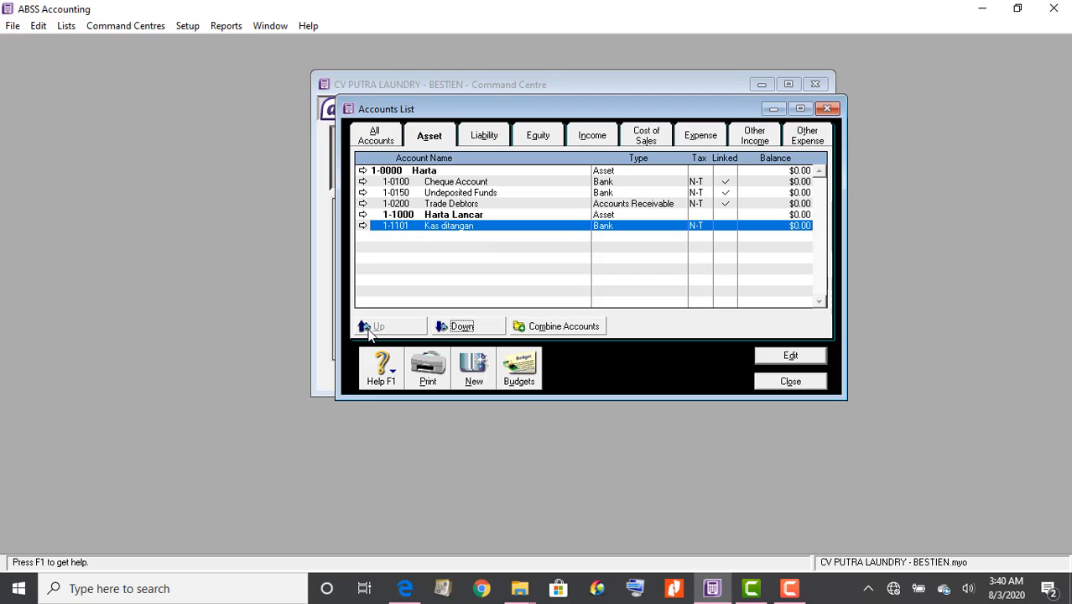
left_click(461, 329)
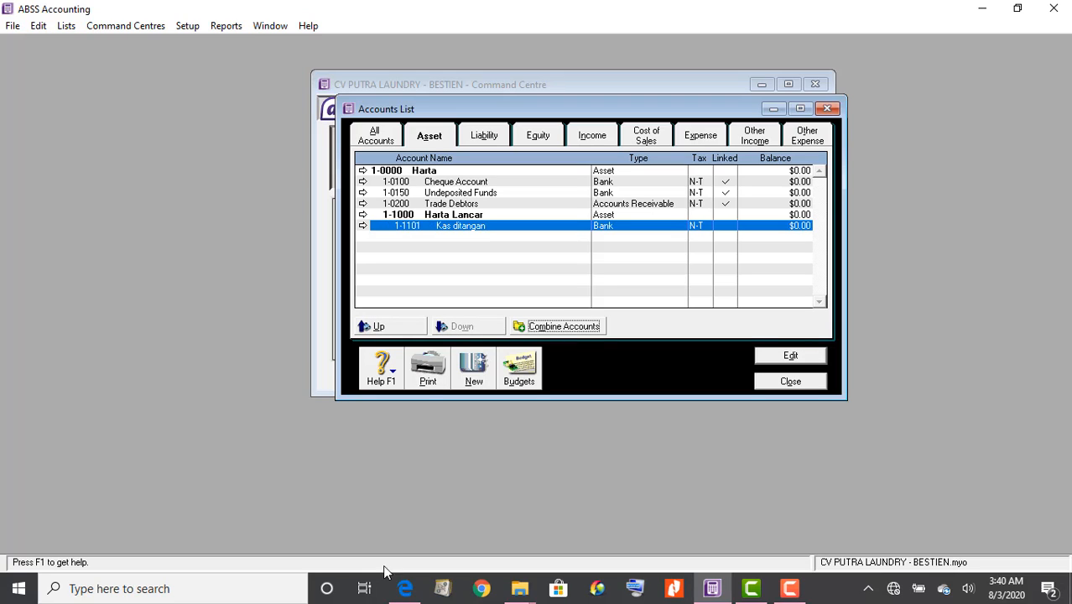
left_click(411, 593)
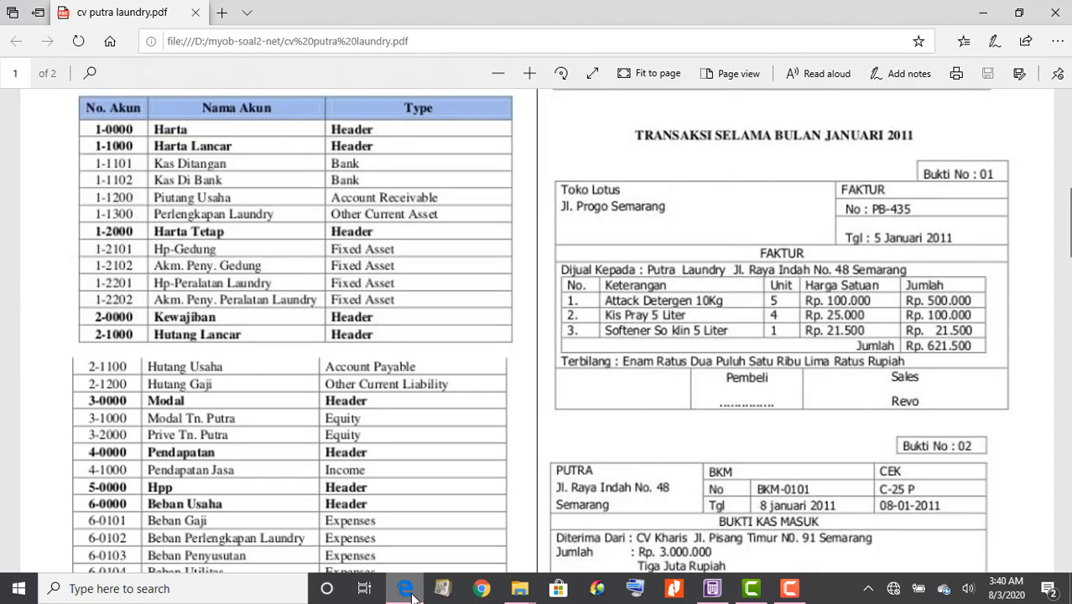
left_click(715, 592)
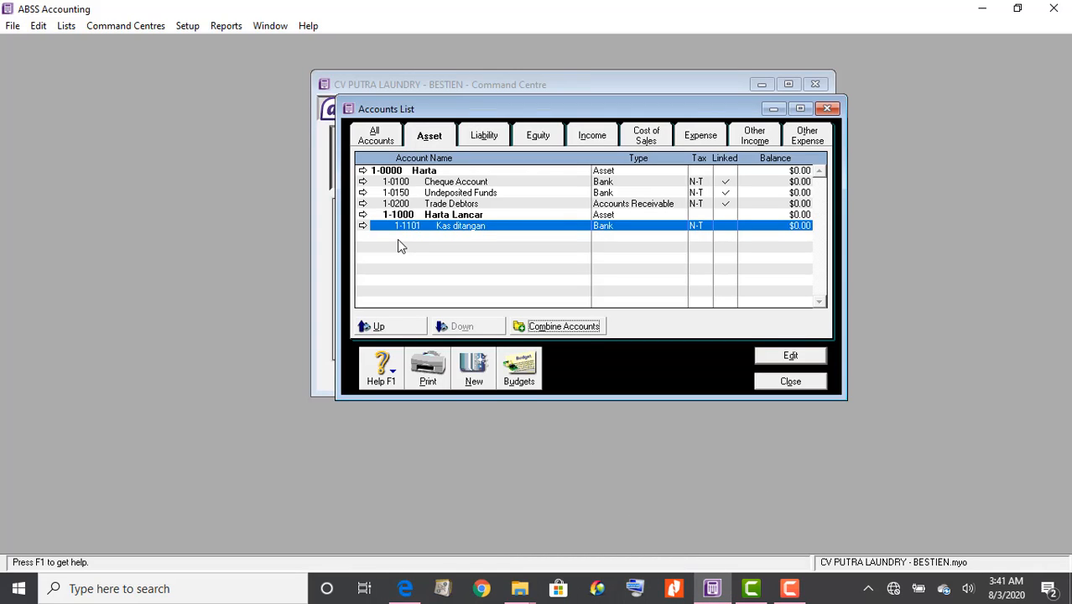
Renumber Cheque Account to 1-1102 and rename it 'Kas di Bank', fixing the capital A
double_click(482, 183)
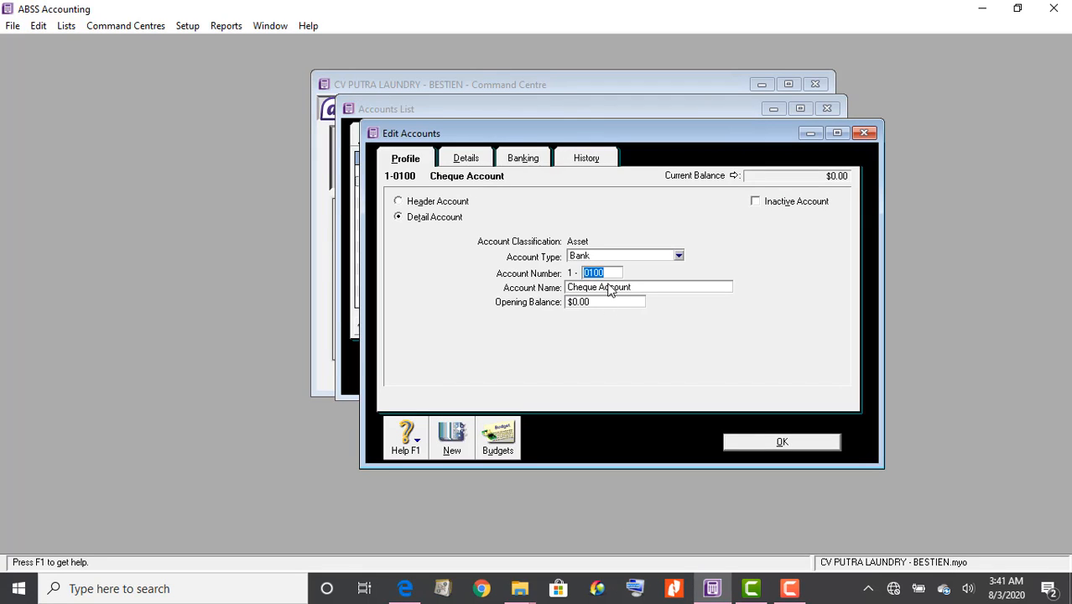
type("1102")
key("Tab")
type("Kas d")
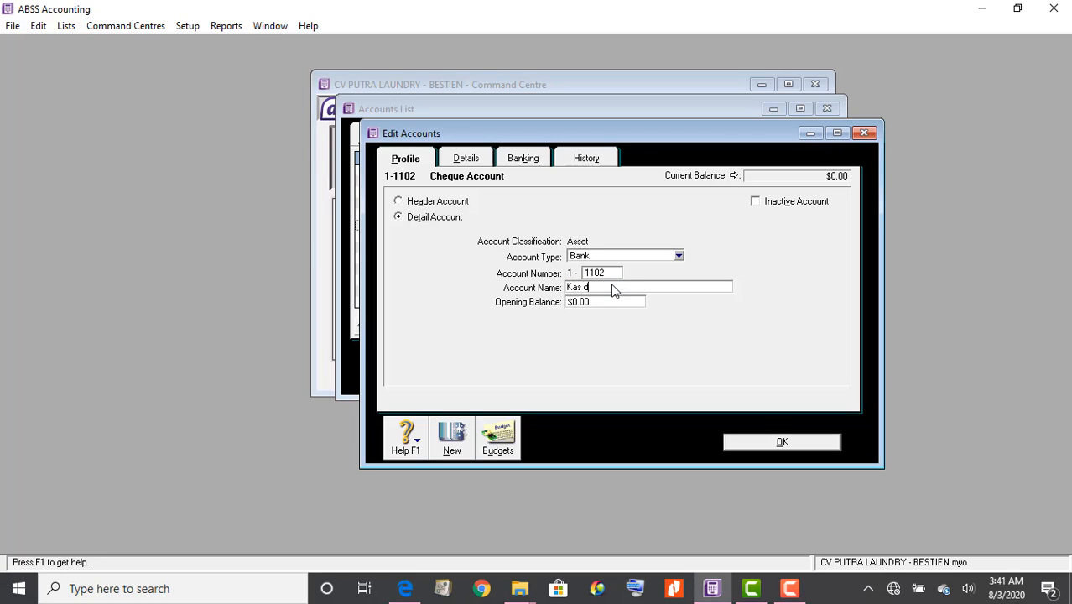
type("i BAnk")
left_click(590, 306)
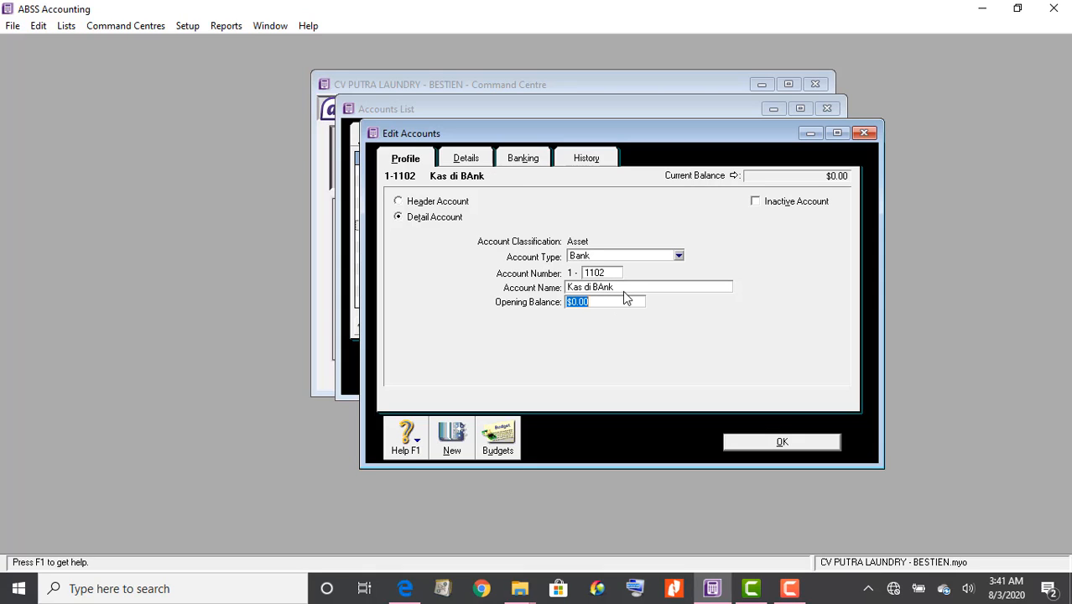
left_click(624, 291)
left_click(603, 287)
key("BackSpace")
type("a")
left_click(759, 446)
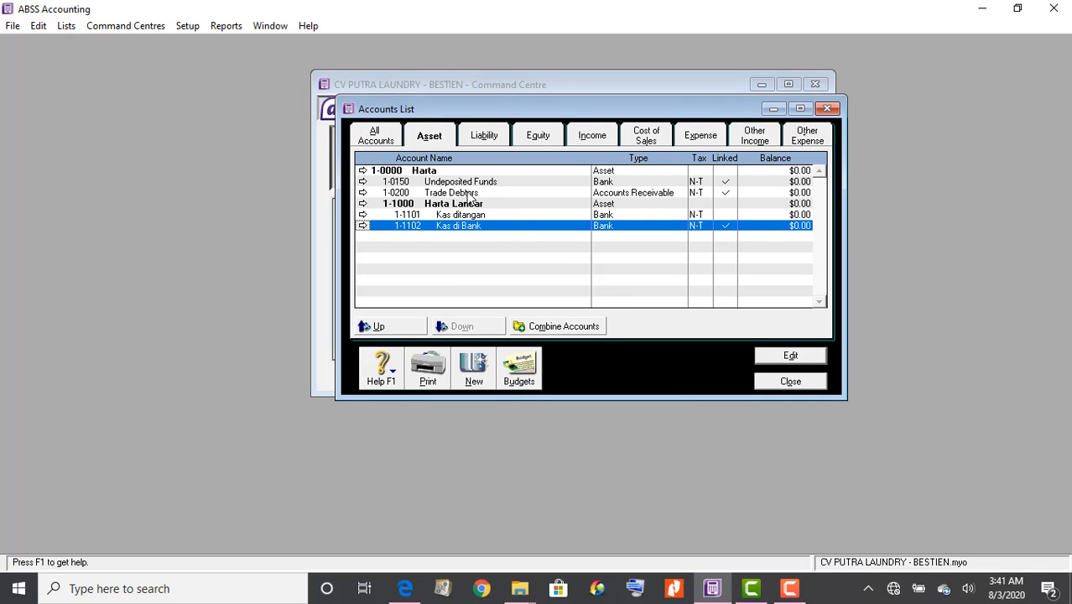
Renumber Trade Debtors to 1-1200 and rename it 'Piutang Usaha', checking the PDF chart
left_click(401, 591)
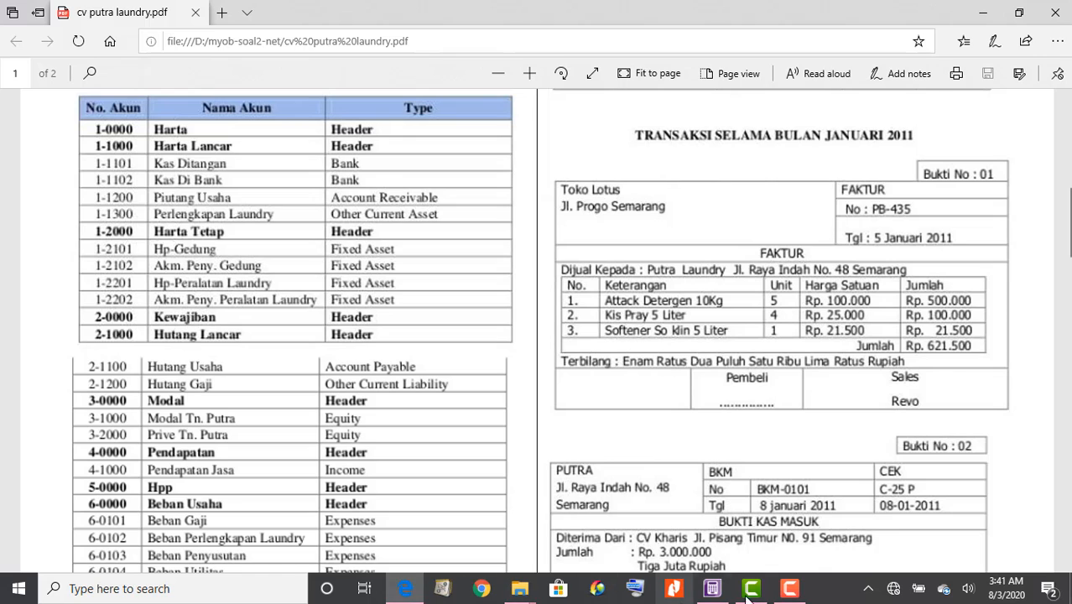
left_click(712, 588)
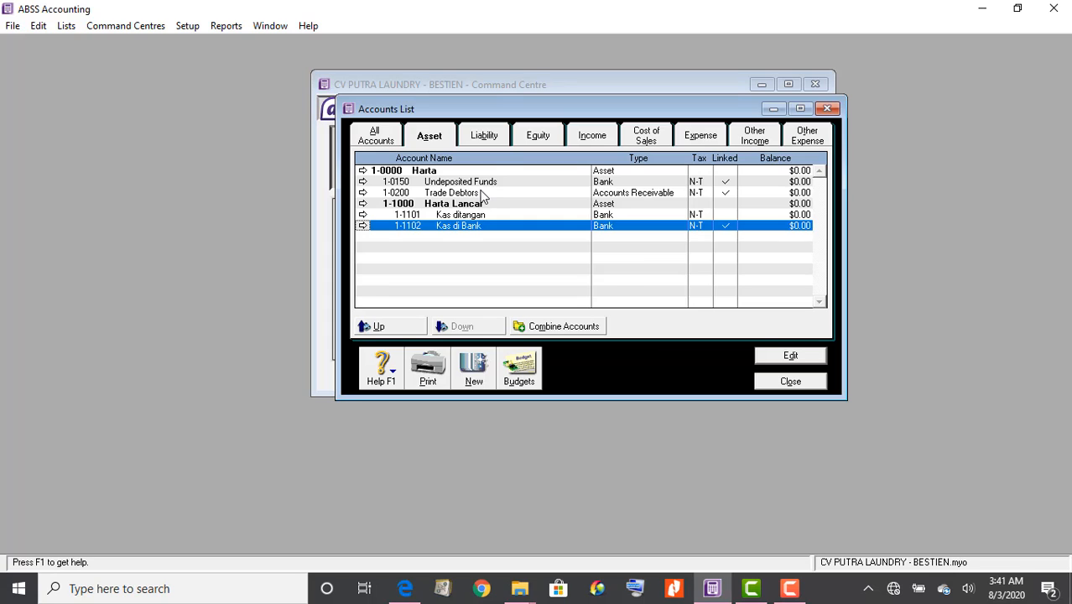
double_click(484, 193)
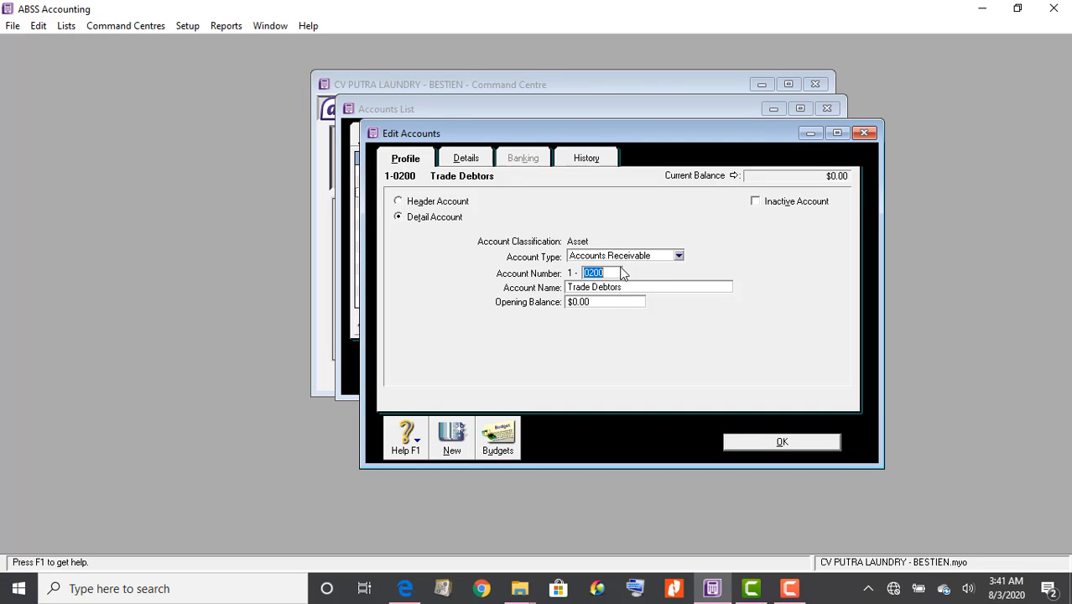
type("20")
left_click(411, 589)
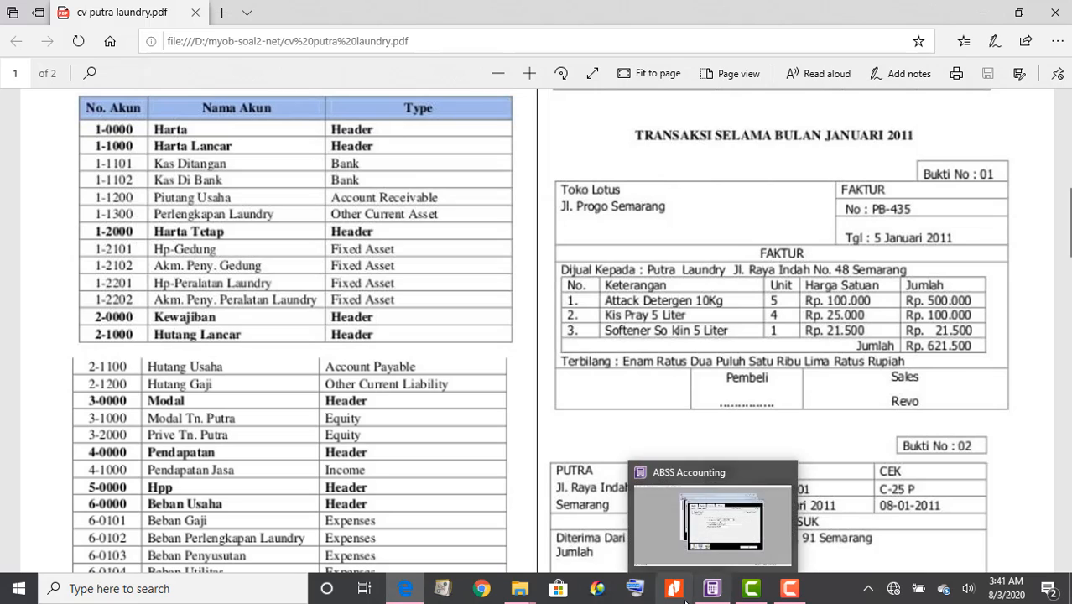
left_click(712, 590)
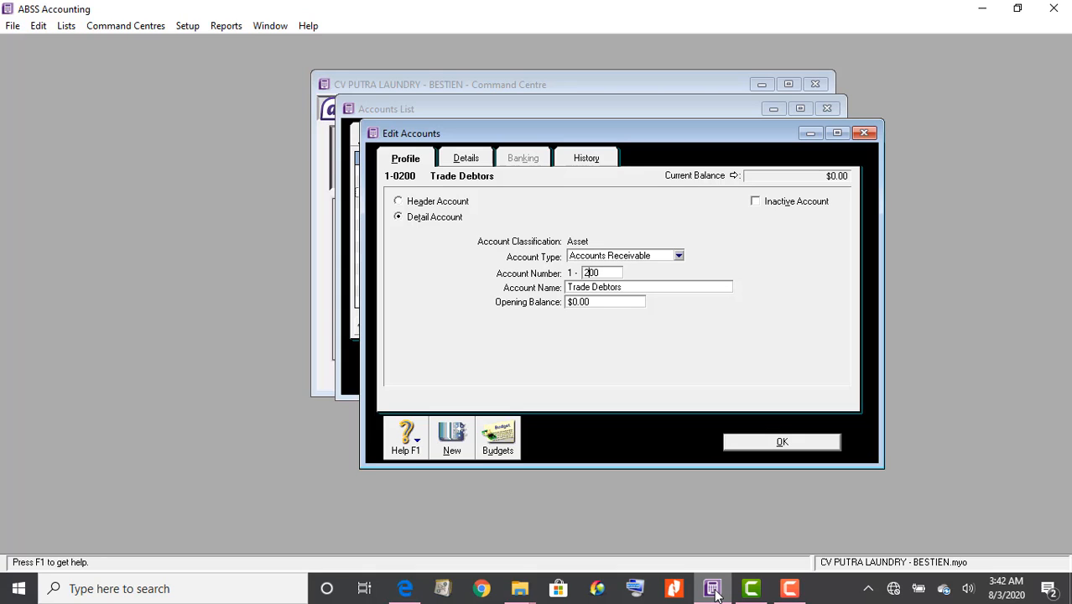
type("1")
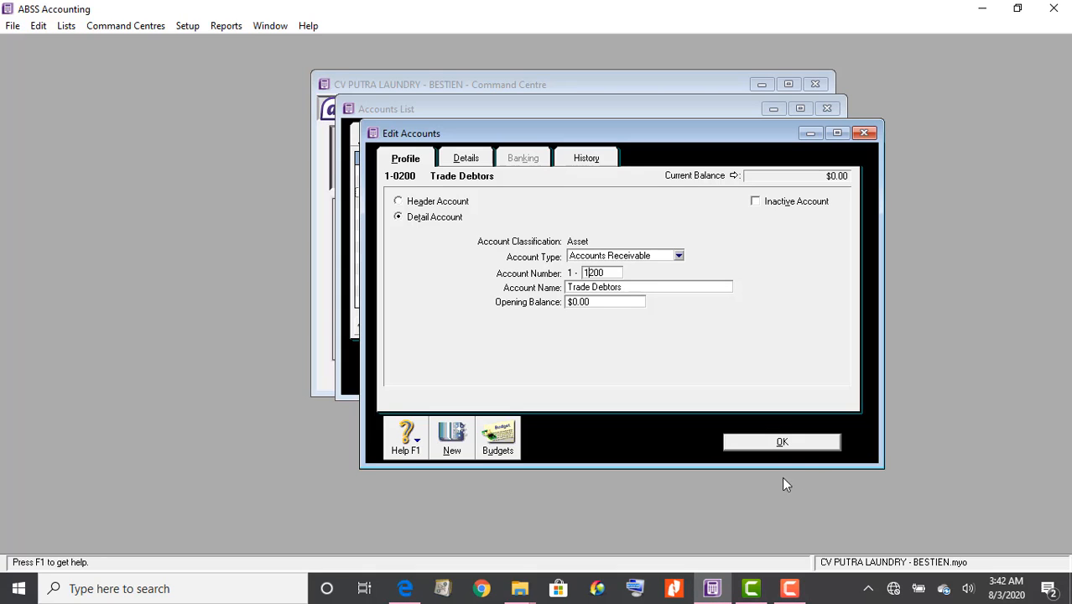
left_click(710, 292)
type("Piutang Usaha")
left_click(753, 443)
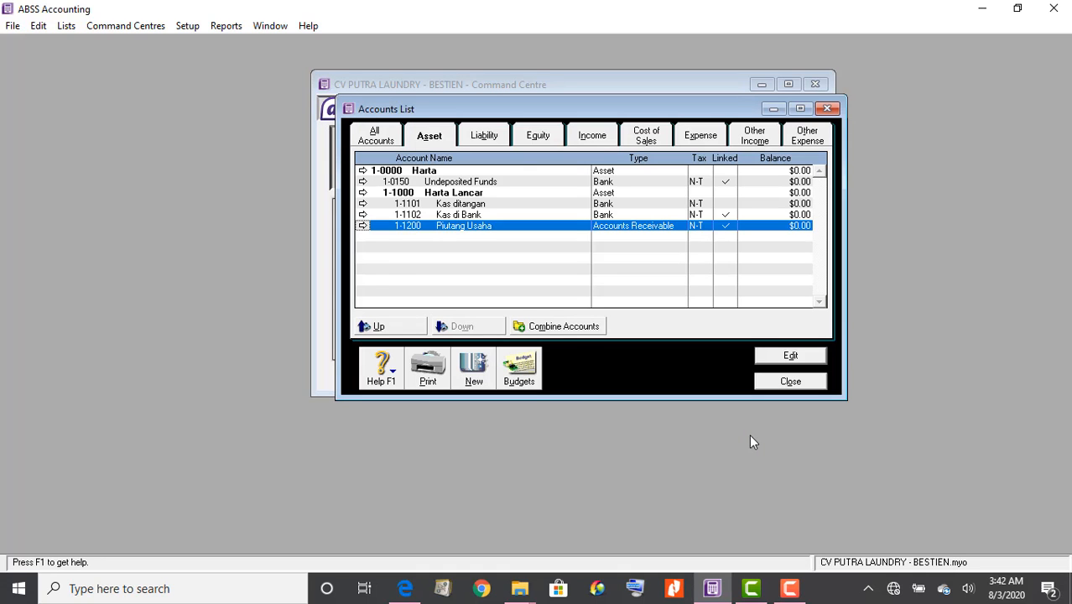
Create Other Current Asset account 1-1300 'Perlengkapan Laundry' and save it
left_click(471, 379)
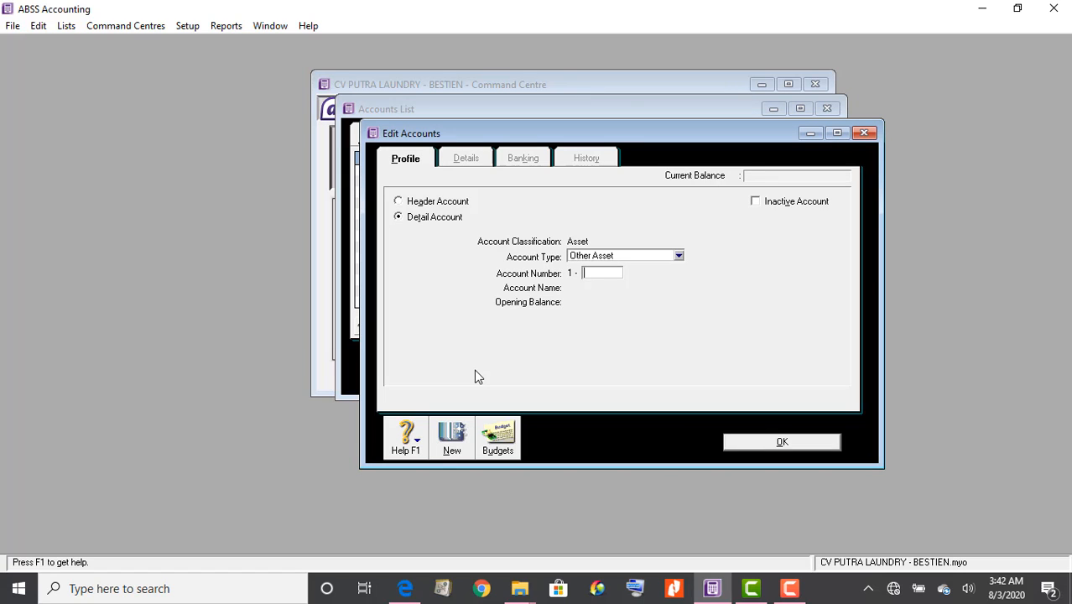
type("1300")
left_click(626, 253)
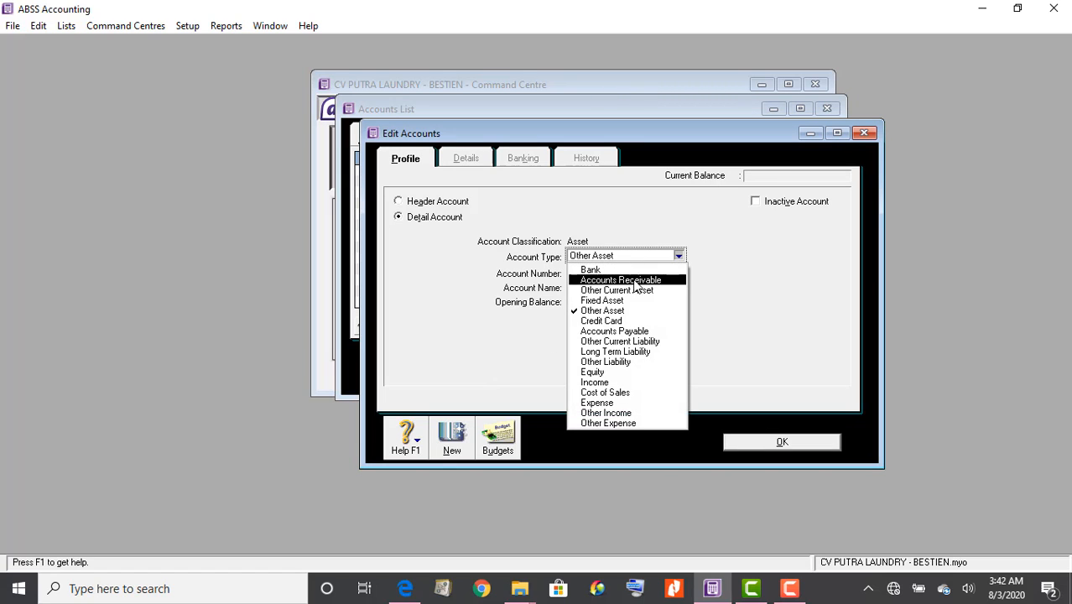
left_click(641, 290)
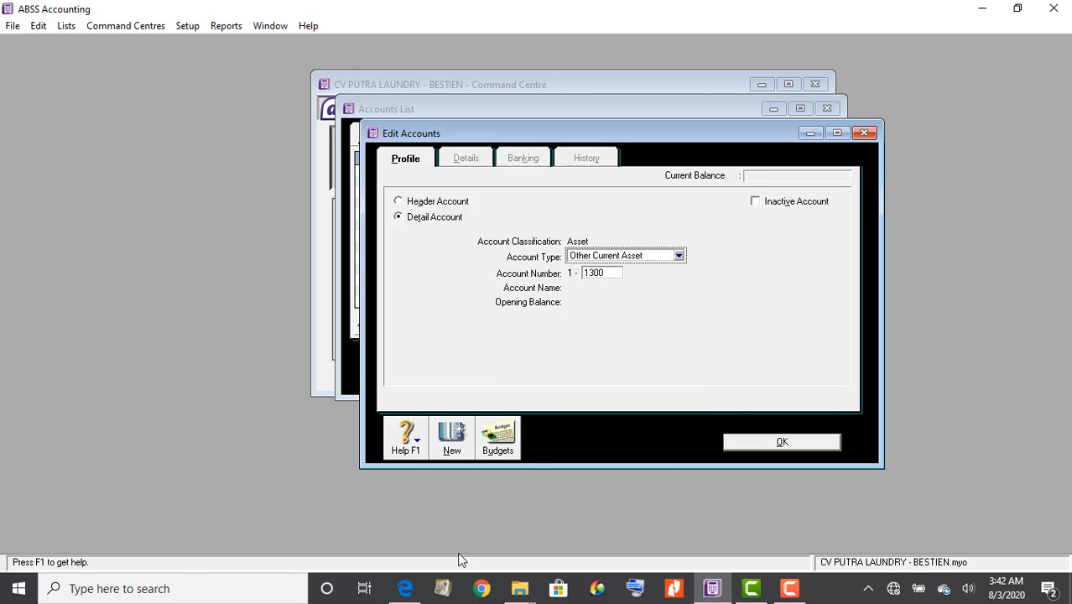
left_click(405, 590)
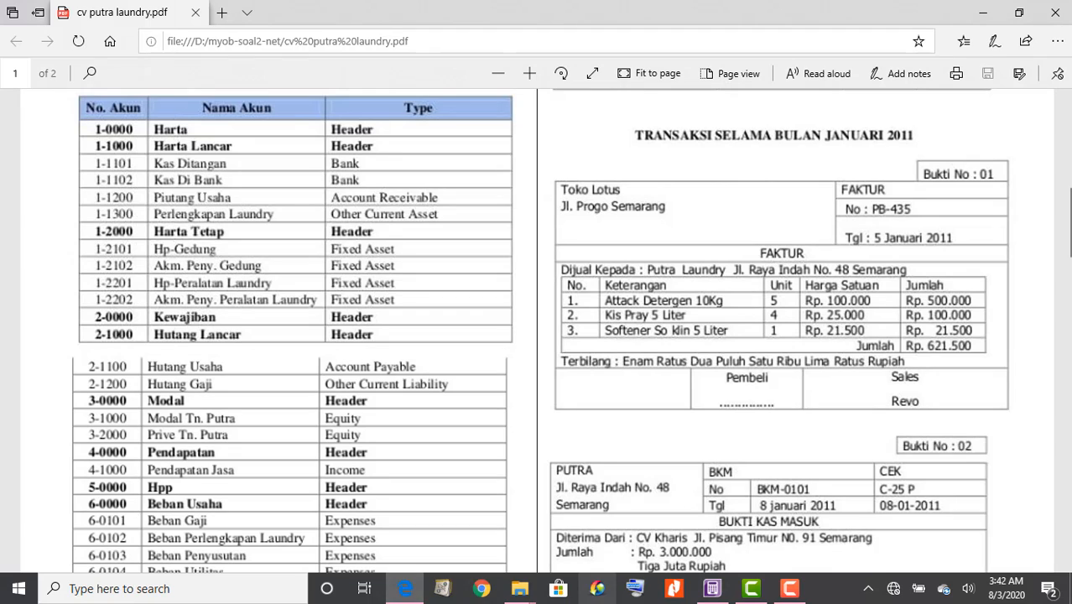
left_click(721, 591)
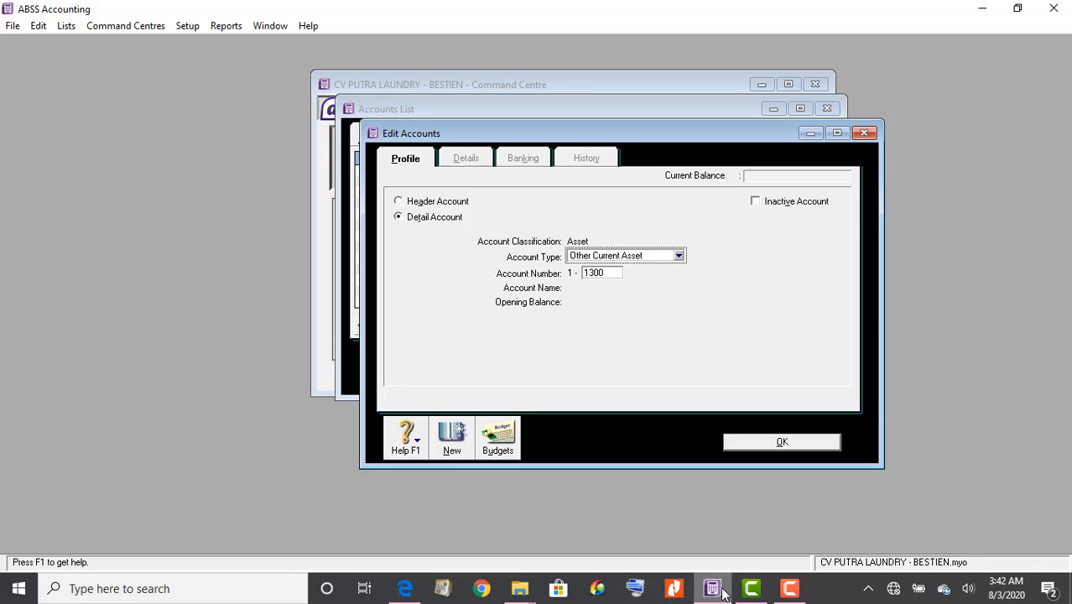
left_click(615, 275)
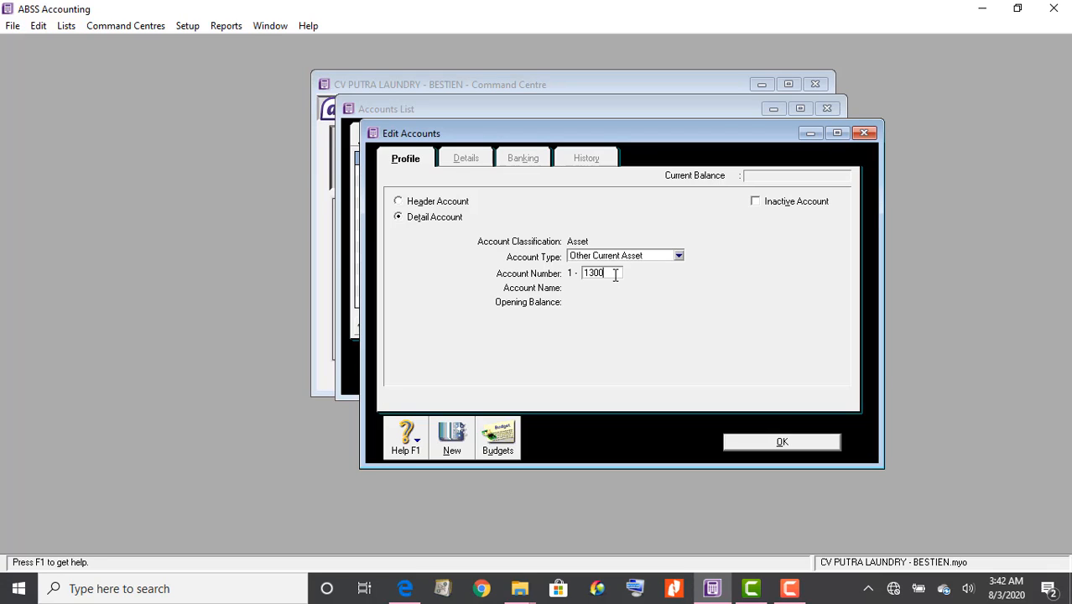
key("Tab")
type("Pe")
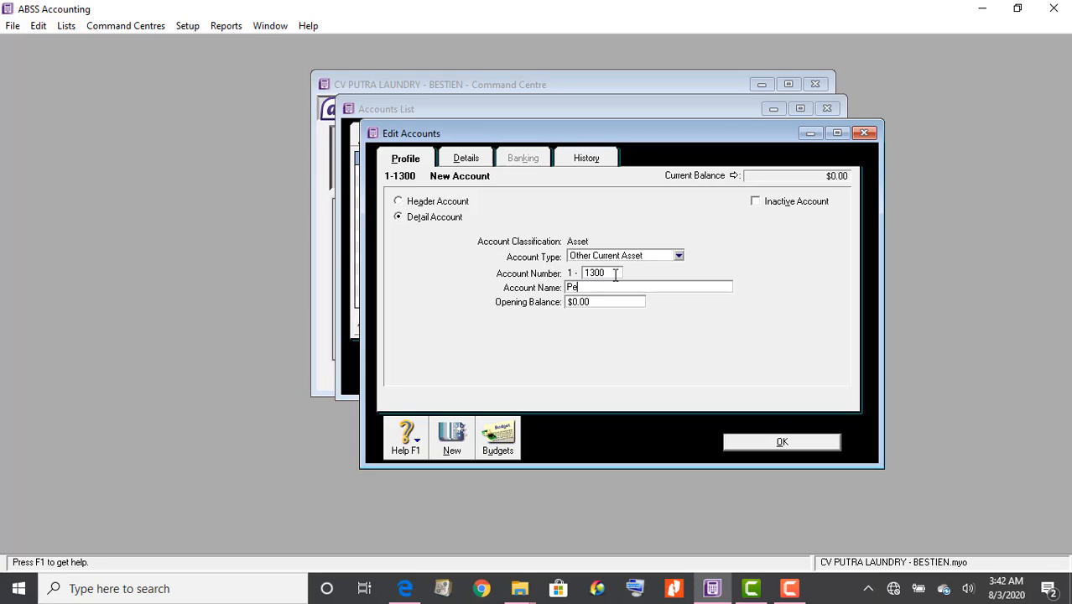
type("rlengkapan Laundry")
left_click(759, 447)
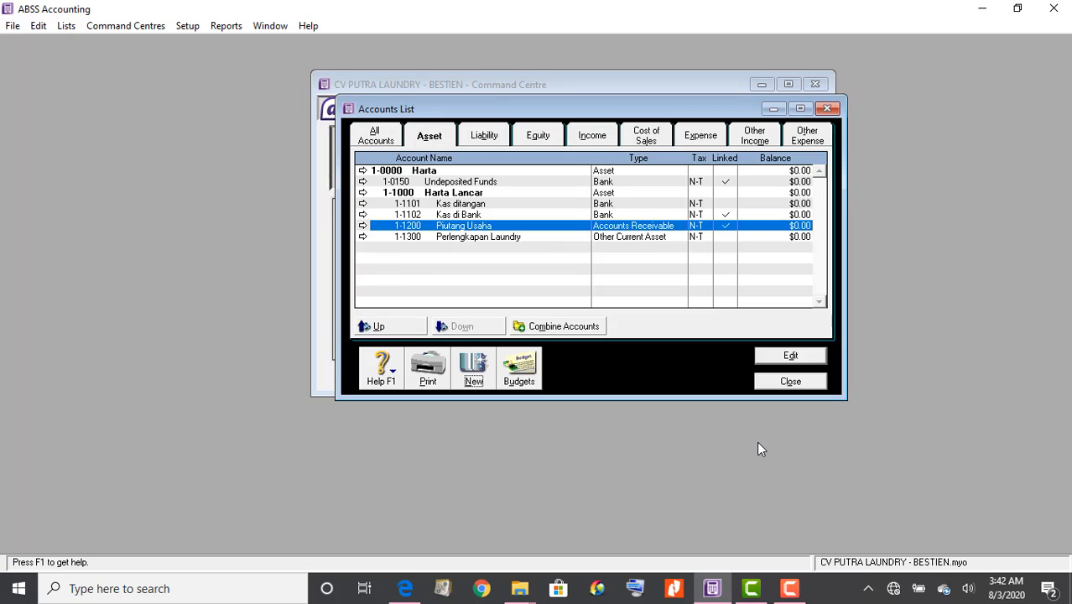
Start a new account numbered 2000, consulting the PDF for the next asset accounts
left_click(473, 369)
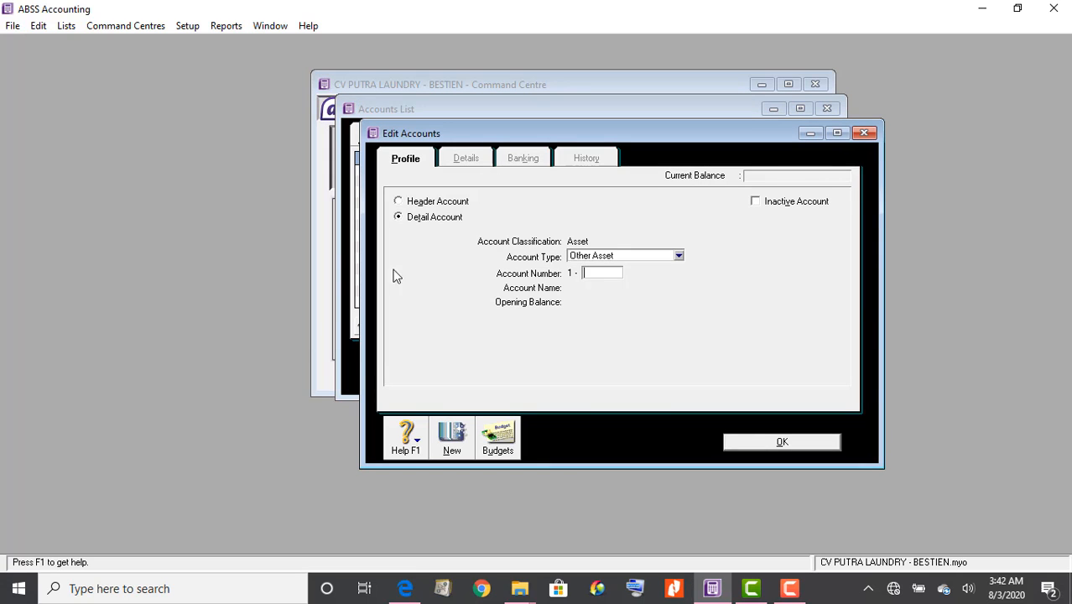
left_click(405, 589)
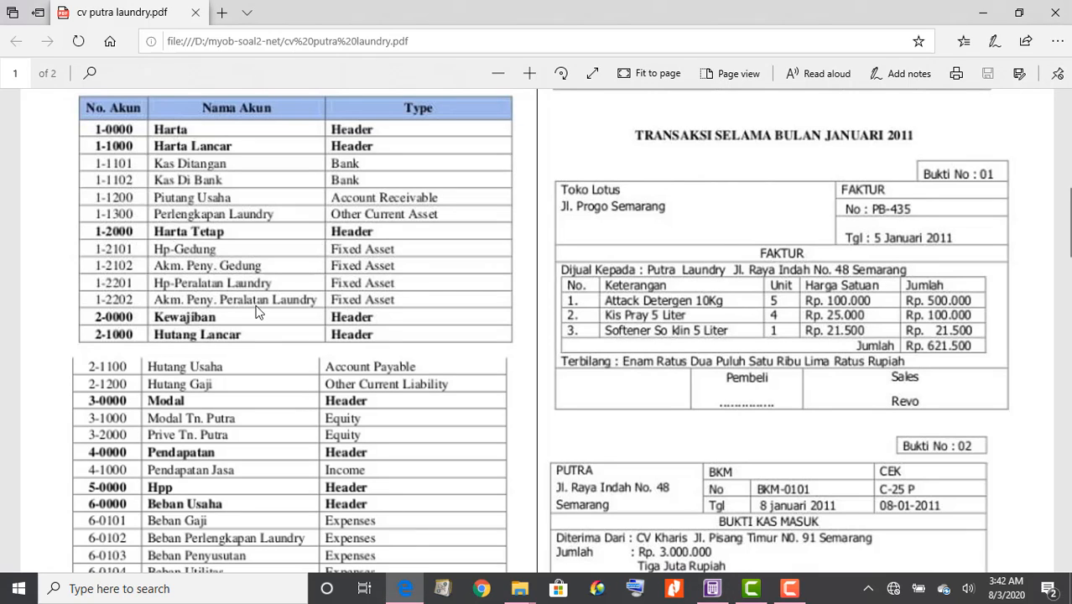
scroll(190, 255, "down", 1)
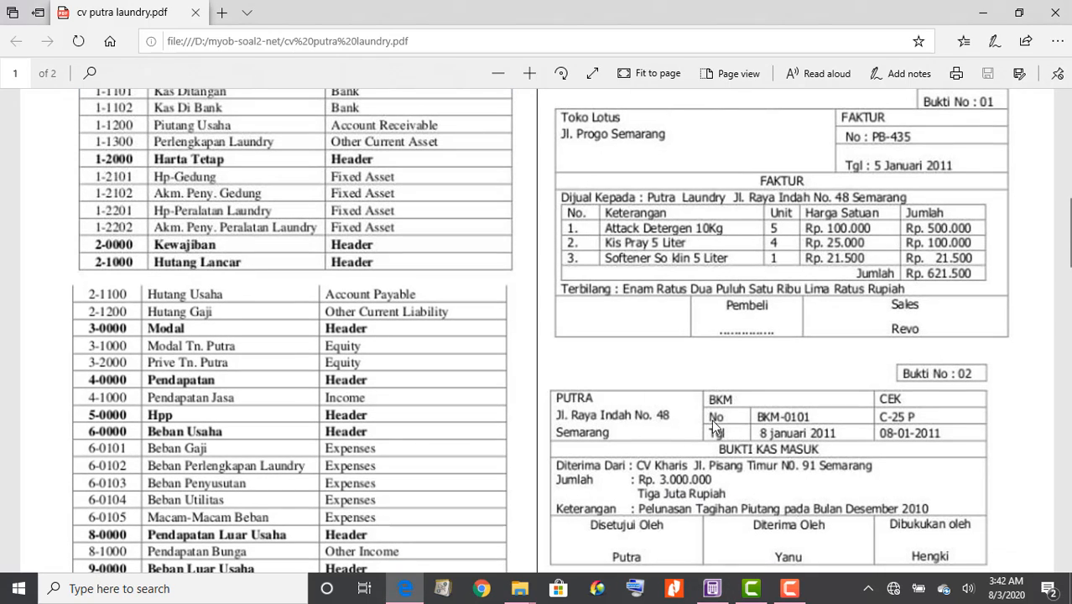
left_click(714, 590)
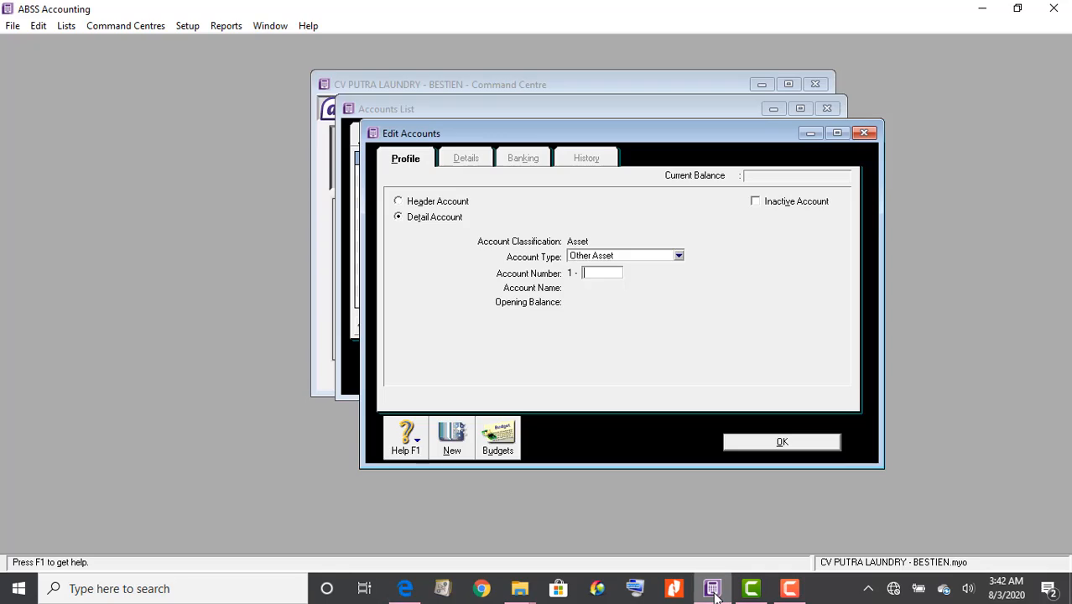
right_click(611, 276)
left_click(591, 271)
double_click(592, 272)
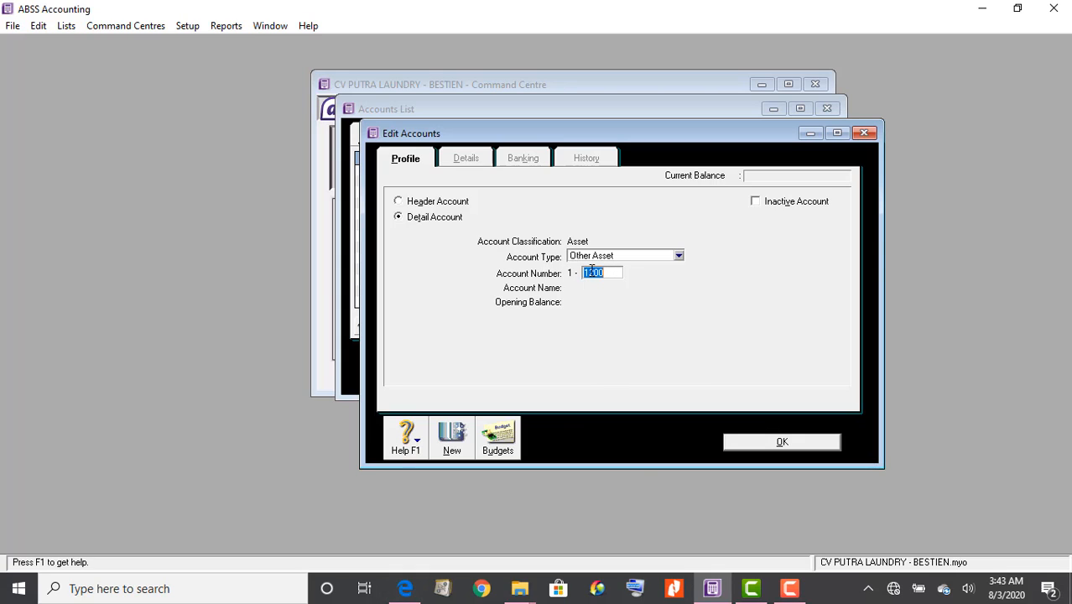
type("2000")
Make account 1-2000 a header account named 'Harta Tetap' and save it
left_click(406, 588)
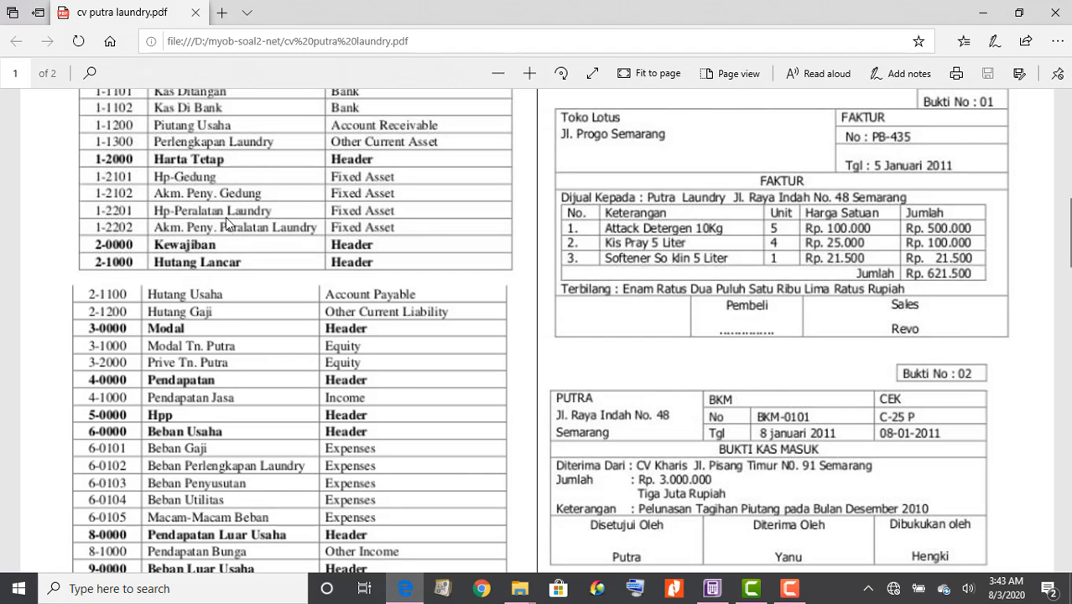
left_click(712, 588)
left_click(450, 205)
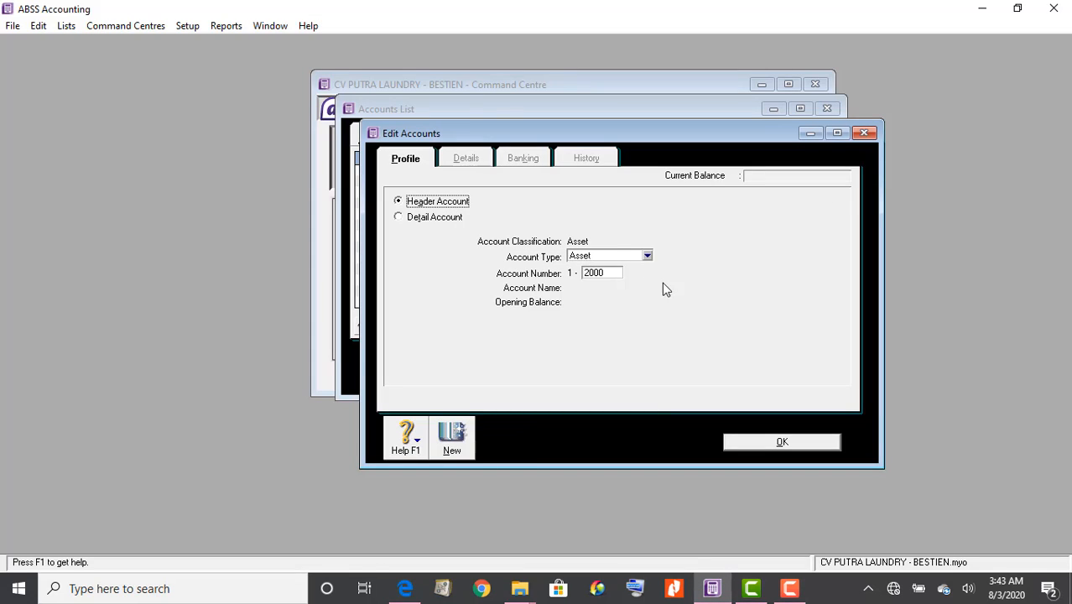
left_click(611, 273)
key("Tab")
type("Hart")
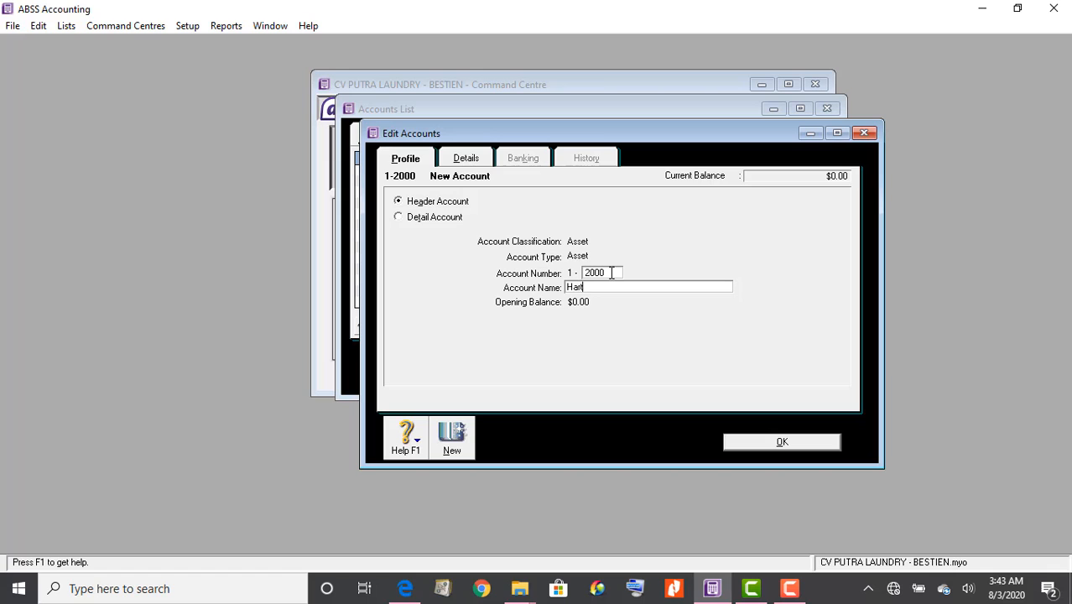
type("a Tetap")
left_click(742, 443)
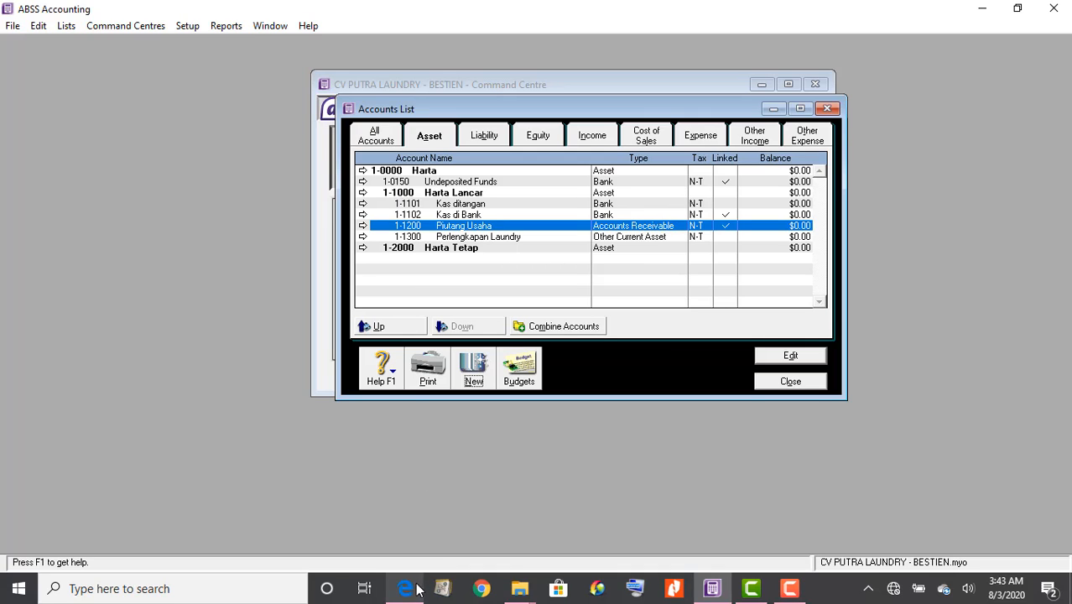
Check the PDF chart for the next accounts and open a blank new-account form
mouse_move(414, 593)
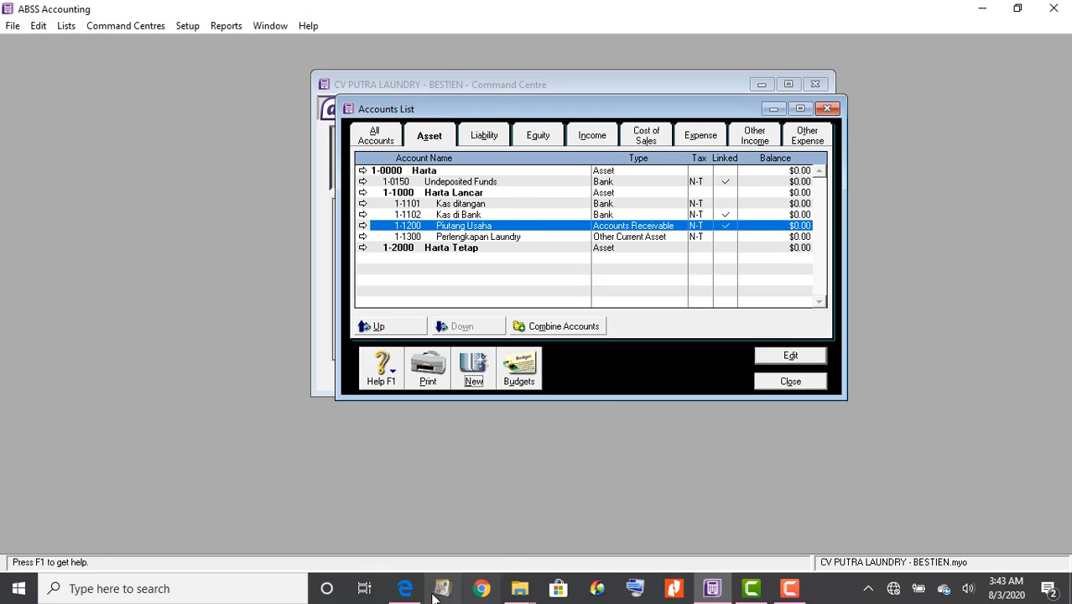
left_click(406, 587)
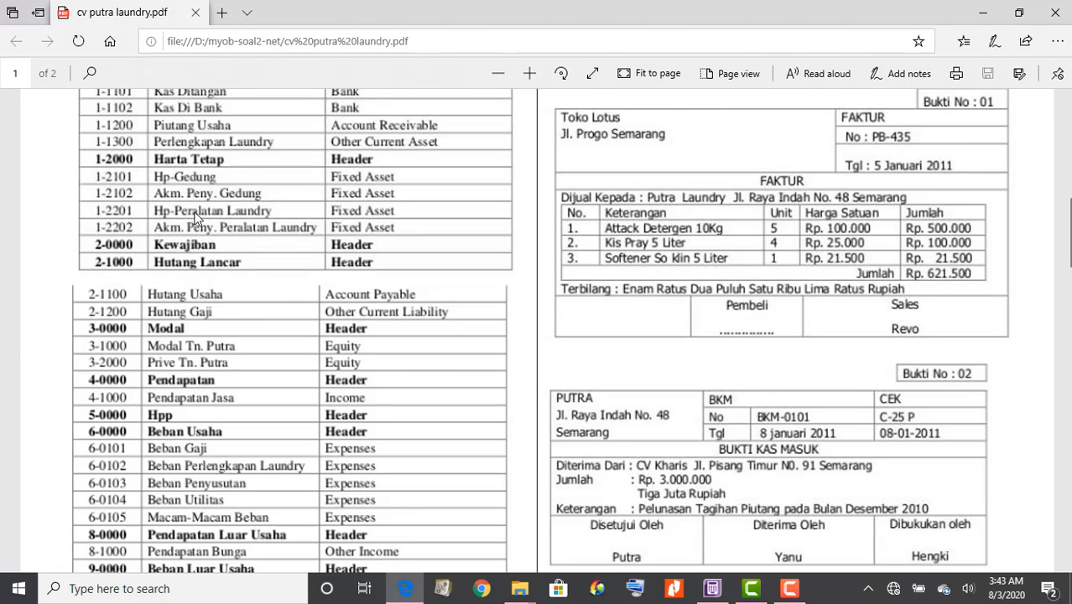
left_click(712, 588)
left_click(477, 362)
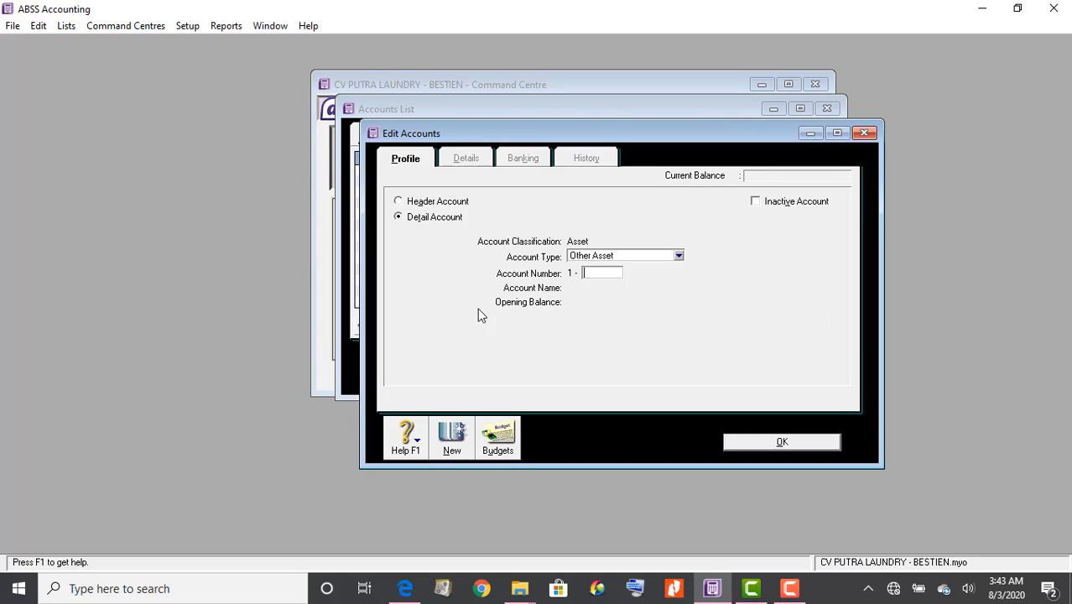
Create Fixed Asset account 1-2101 'HP Gedung', save it, and open another new account
left_click(610, 255)
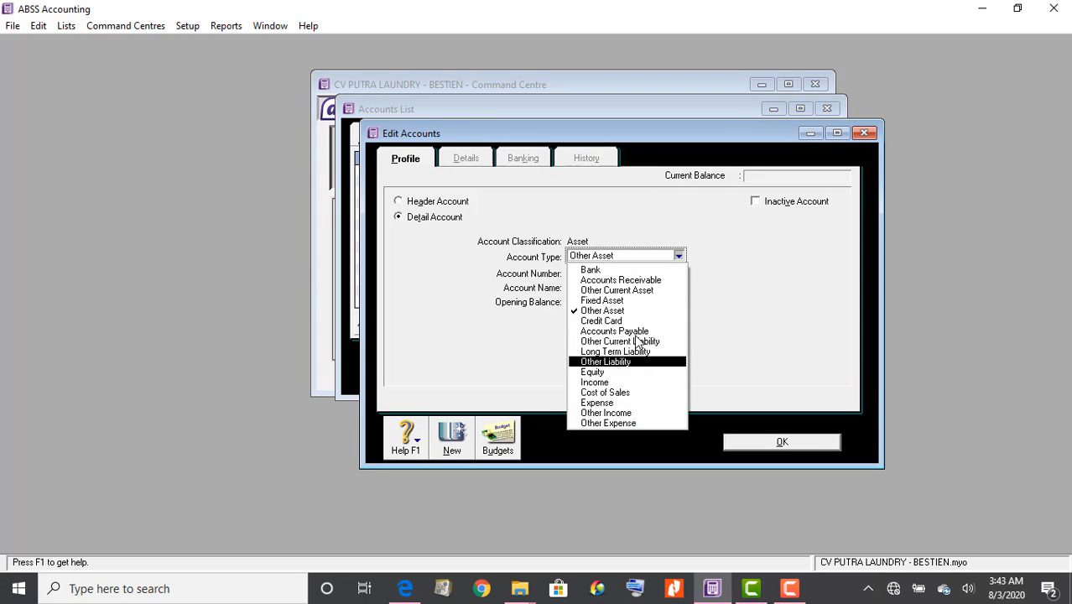
left_click(631, 300)
left_click(608, 273)
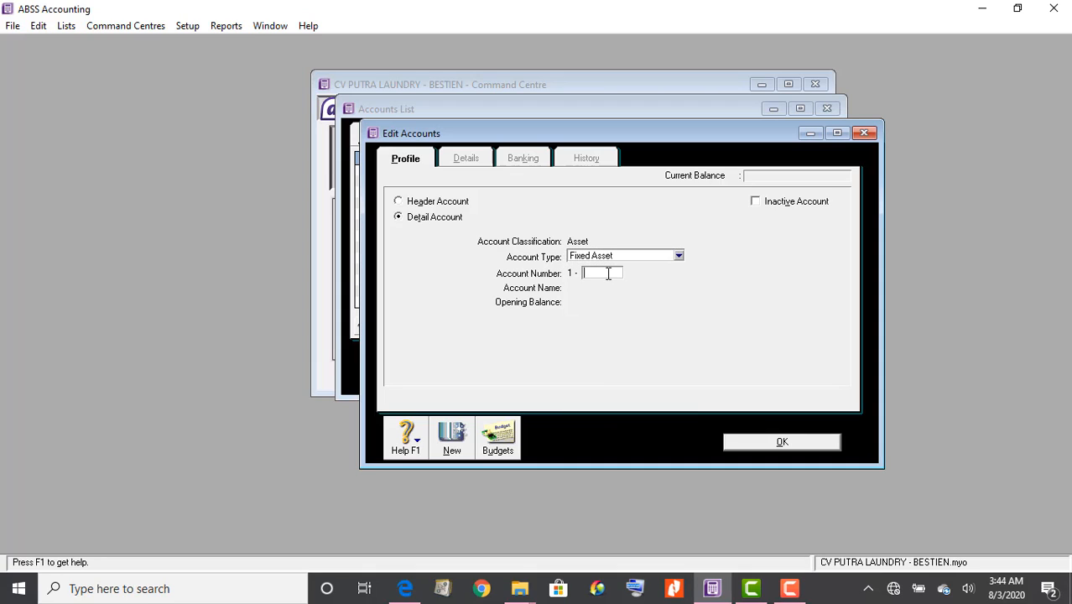
type("2")
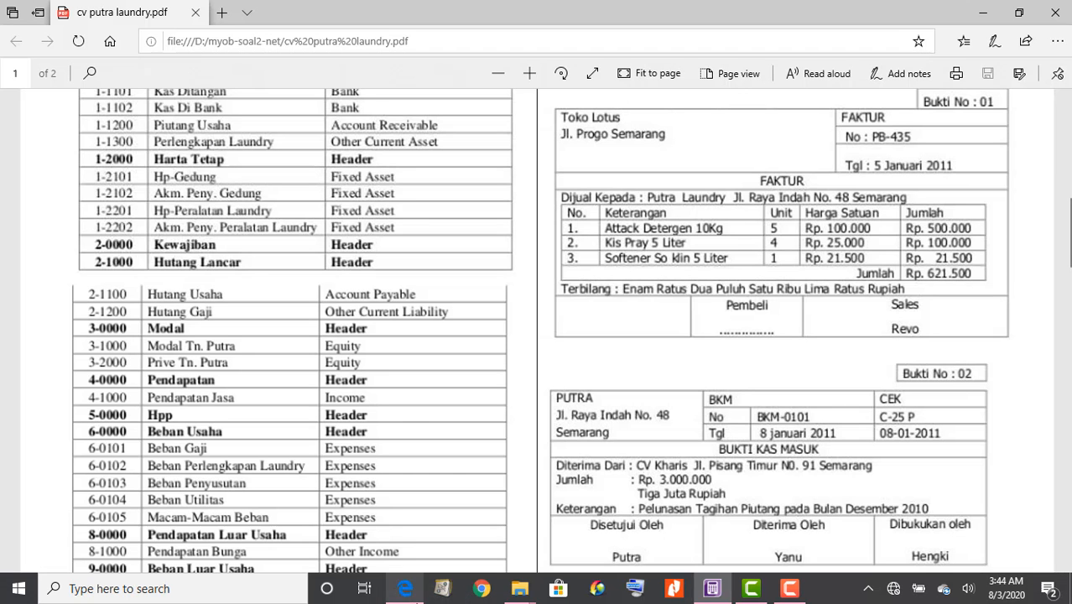
left_click(405, 590)
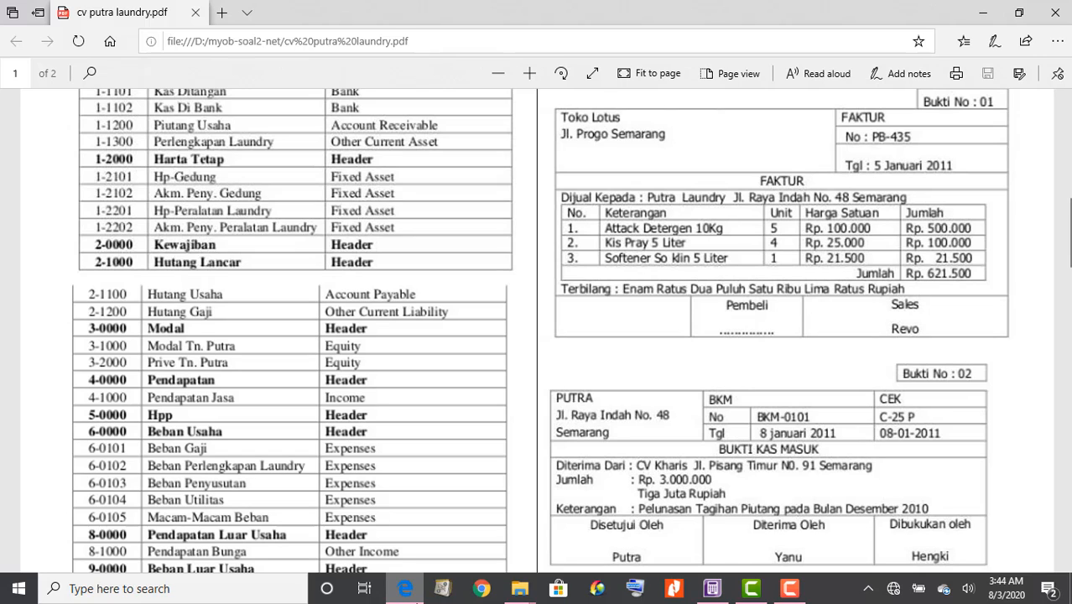
left_click(712, 588)
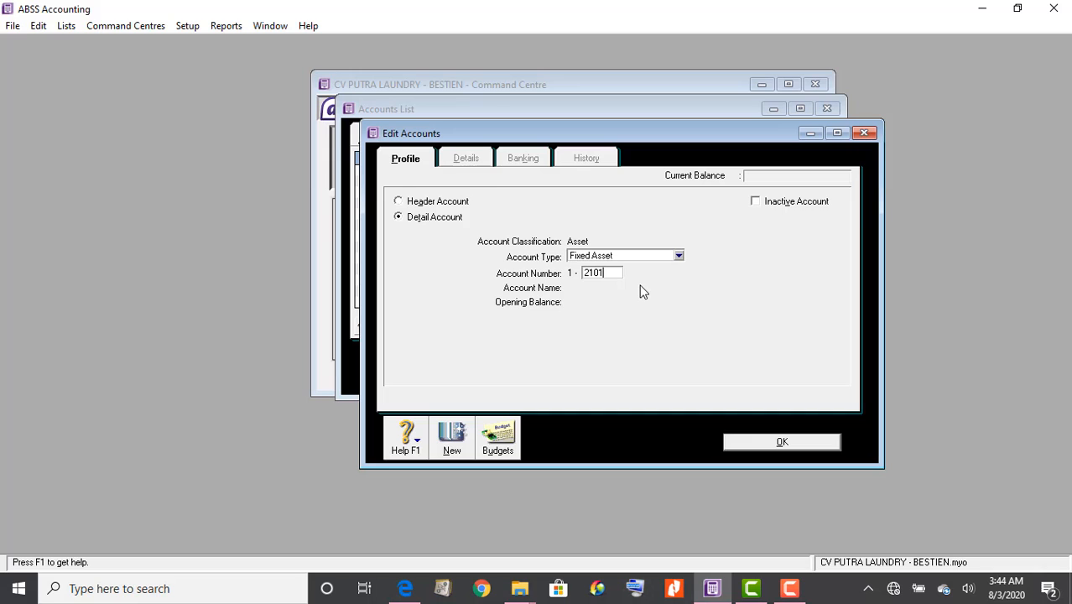
type("2101")
key("Tab")
type("HP ")
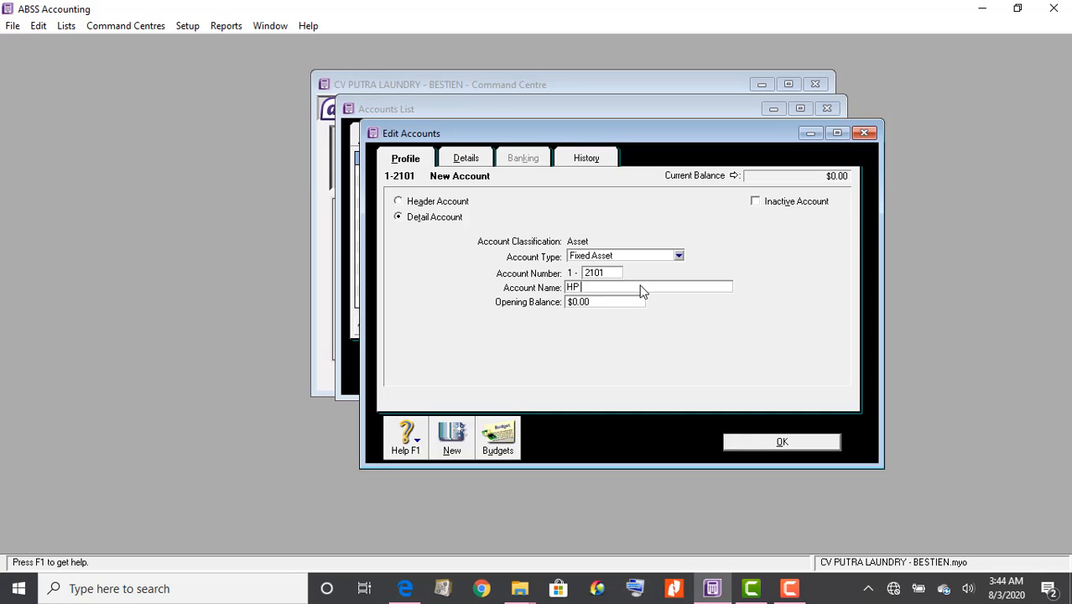
type("Gedung")
left_click(812, 449)
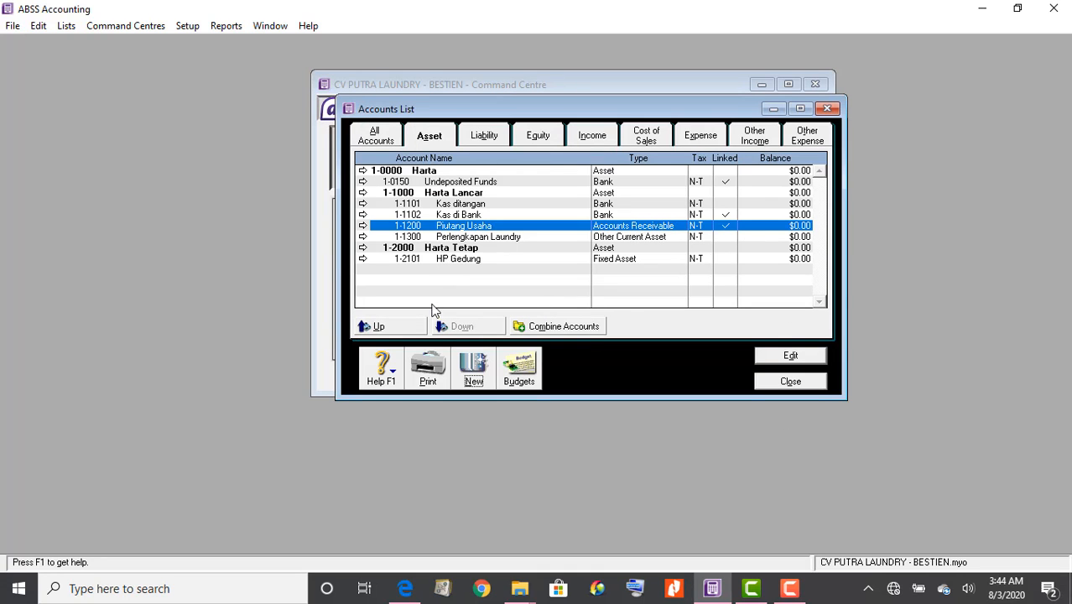
left_click(474, 369)
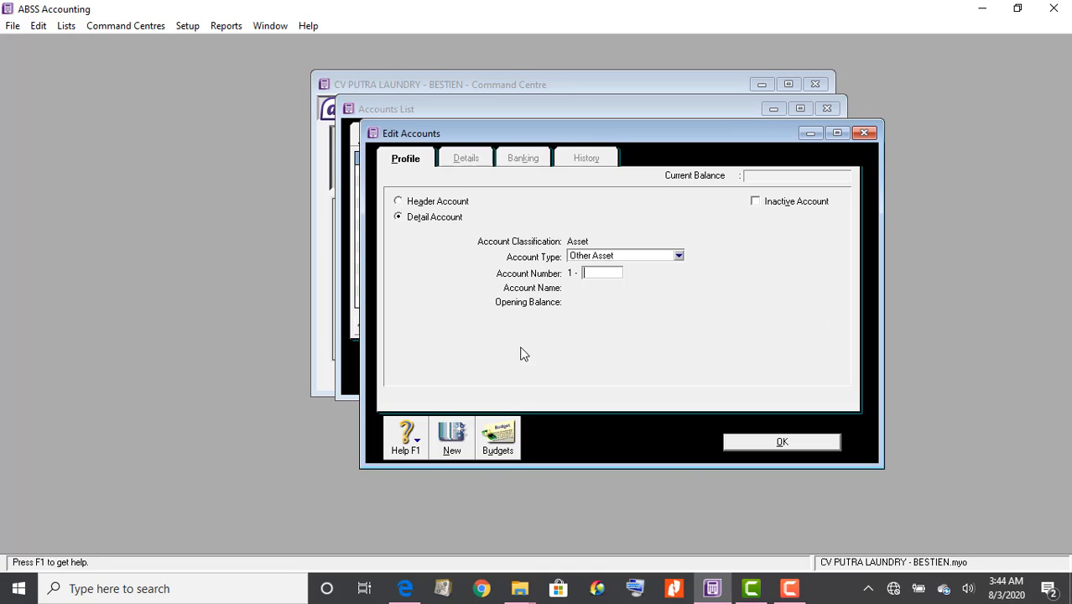
Set up Fixed Asset account 1-2102 named 'Akum. Penyusutan Gedung', correcting the 'Gesung' typo
left_click(599, 262)
left_click(621, 300)
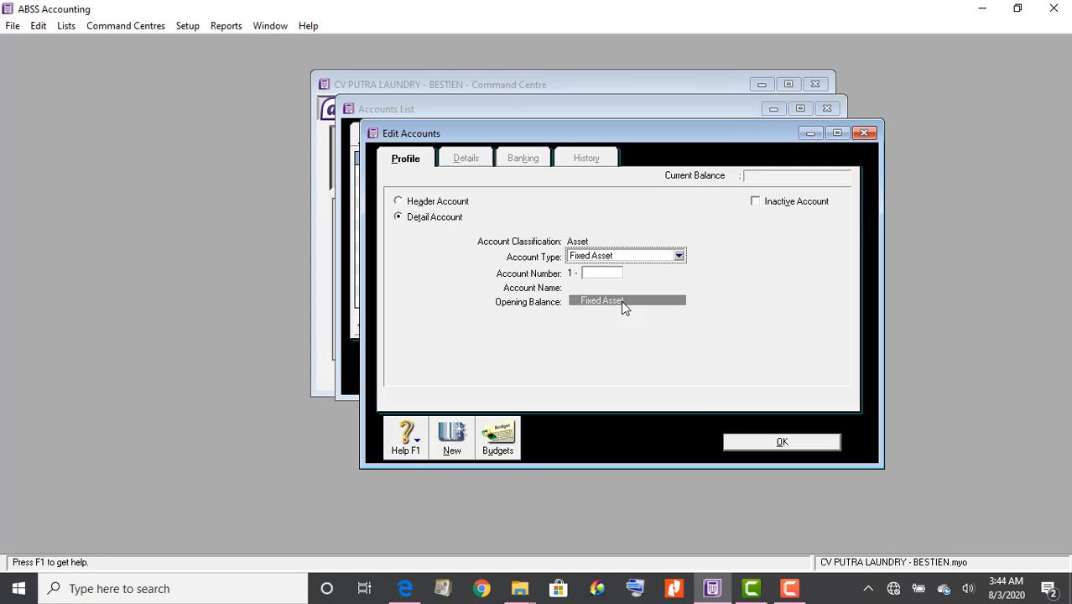
left_click(598, 273)
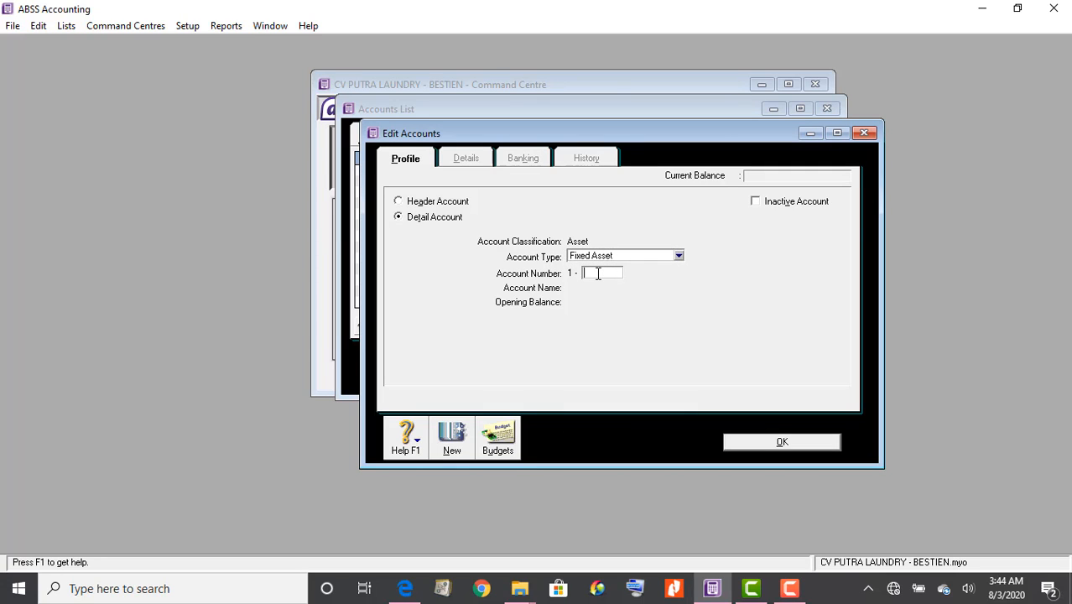
key("Tab")
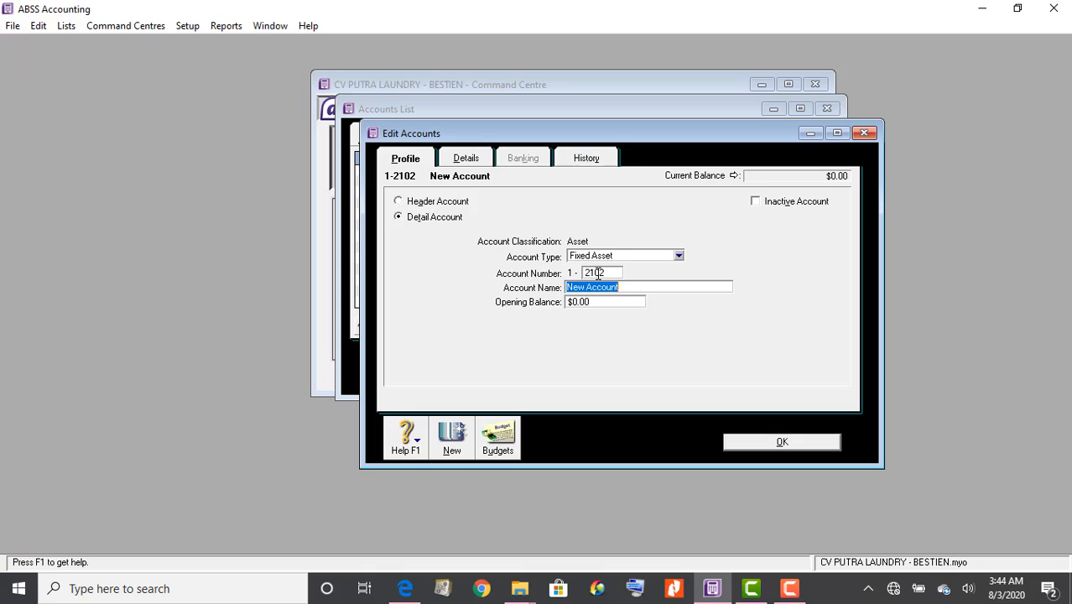
type("Akum")
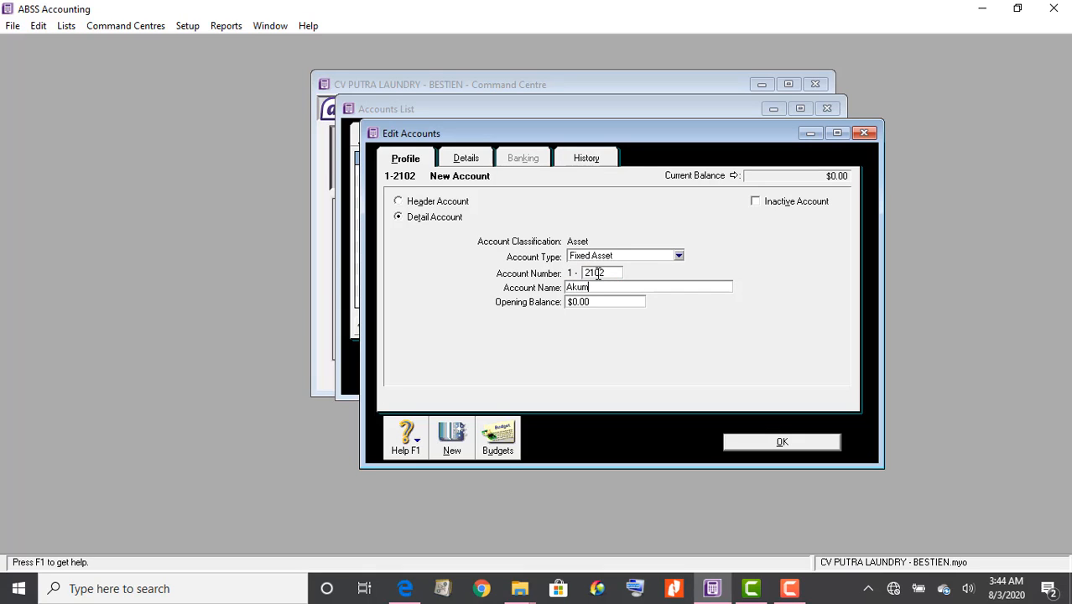
type(". Penyusutan Gesung")
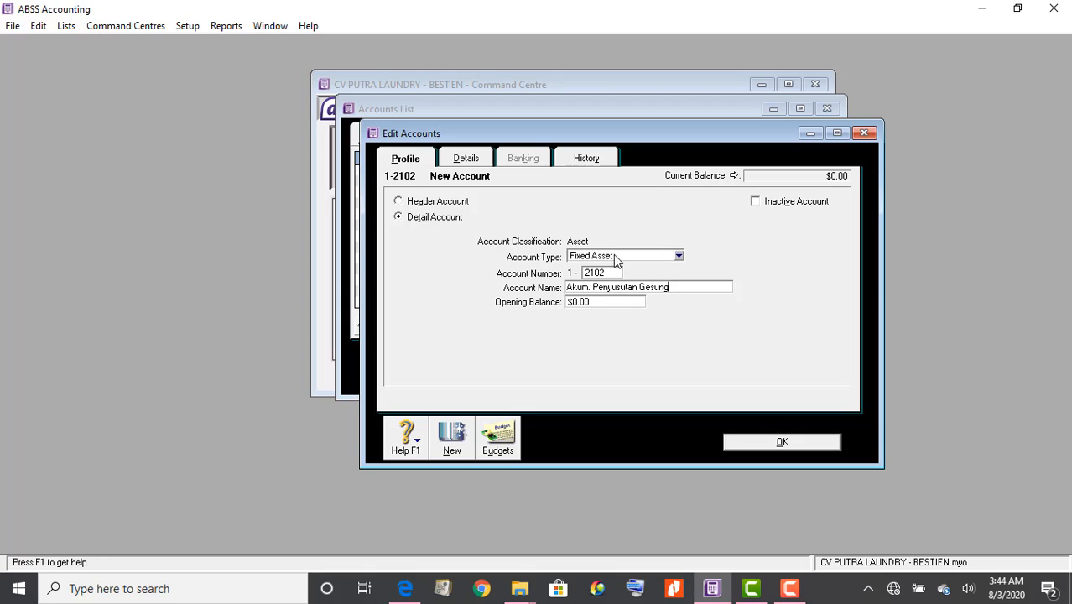
left_click(653, 287)
key("BackSpace")
type("d")
Leave Inactive Account unticked after toggling it, and save Akum. Penyusutan Gedung
left_click(755, 204)
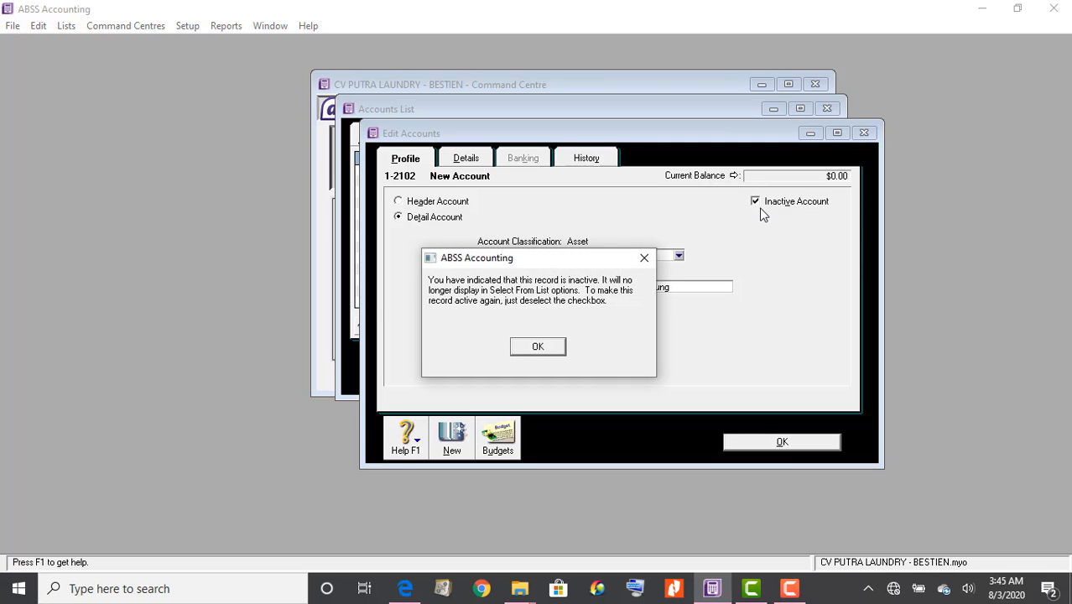
left_click(644, 258)
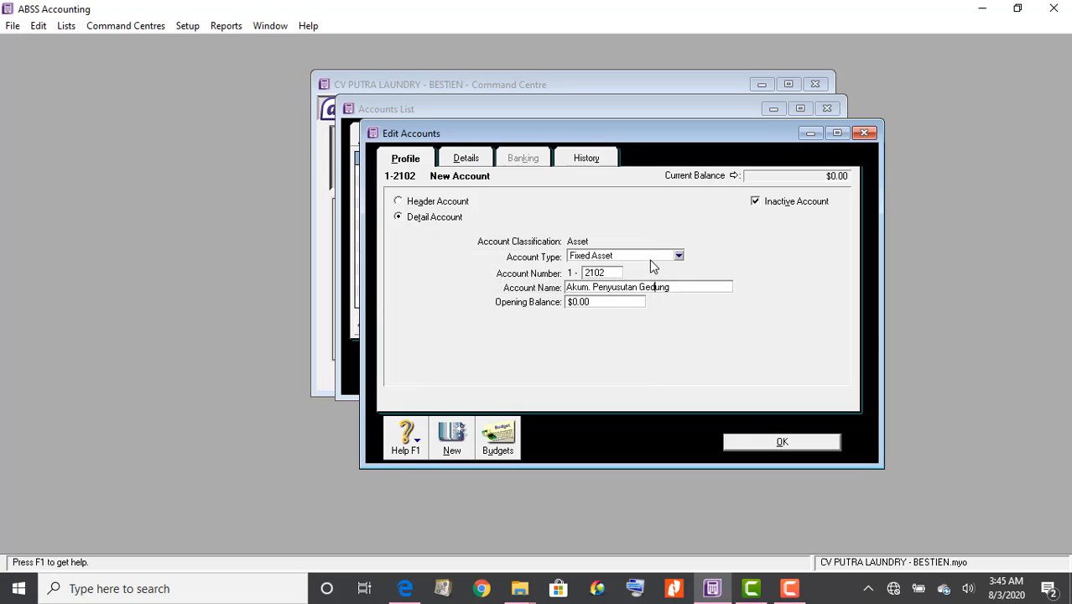
left_click(756, 203)
left_click(761, 441)
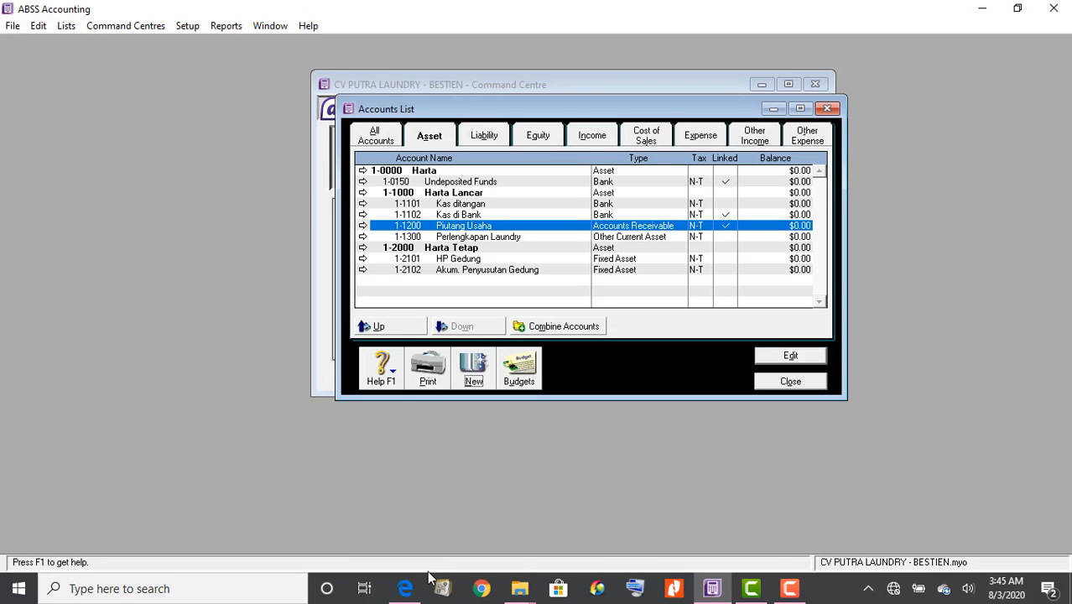
Check the PDF chart of accounts and open another blank new-account form
left_click(405, 588)
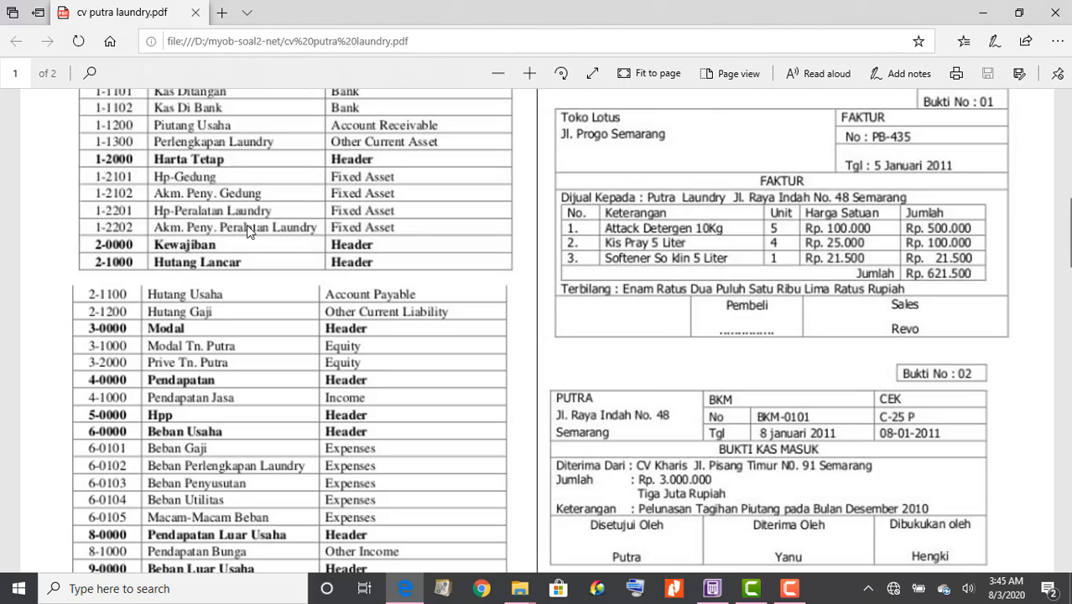
mouse_move(709, 596)
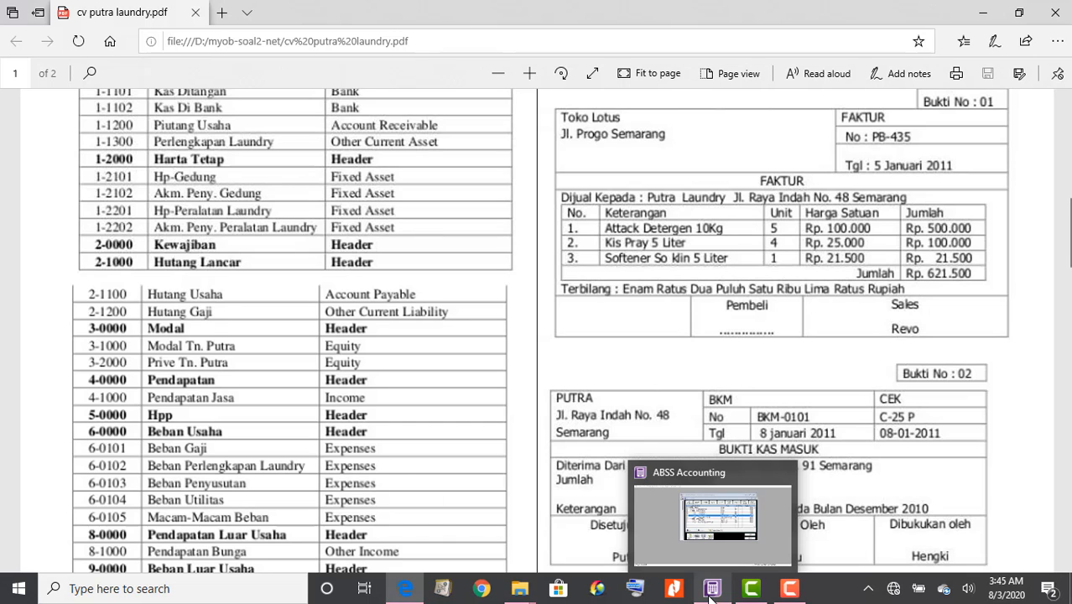
left_click(710, 596)
left_click(681, 374)
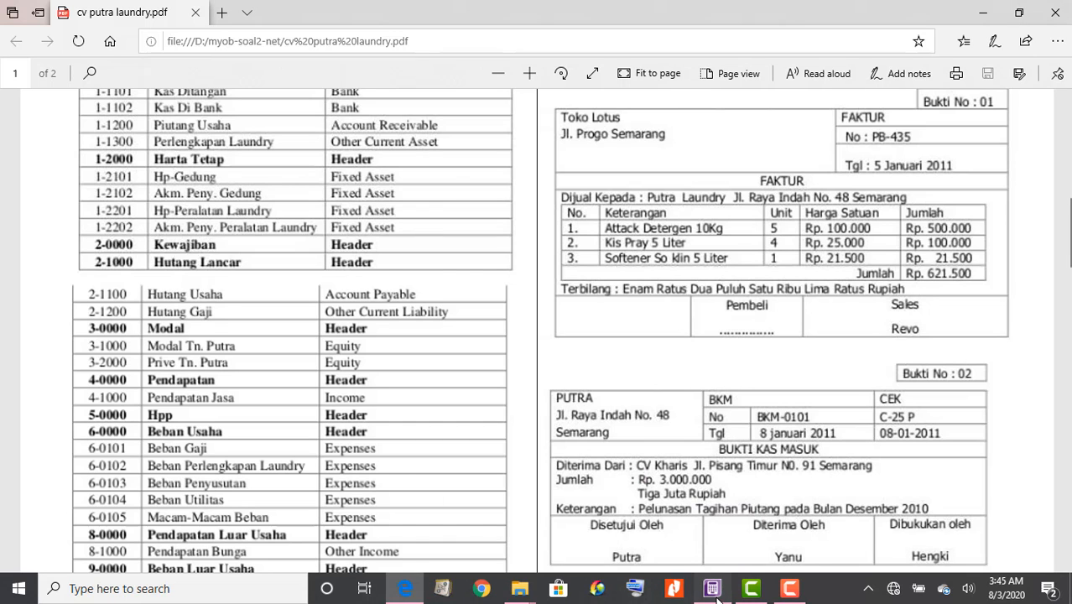
left_click(713, 591)
left_click(474, 378)
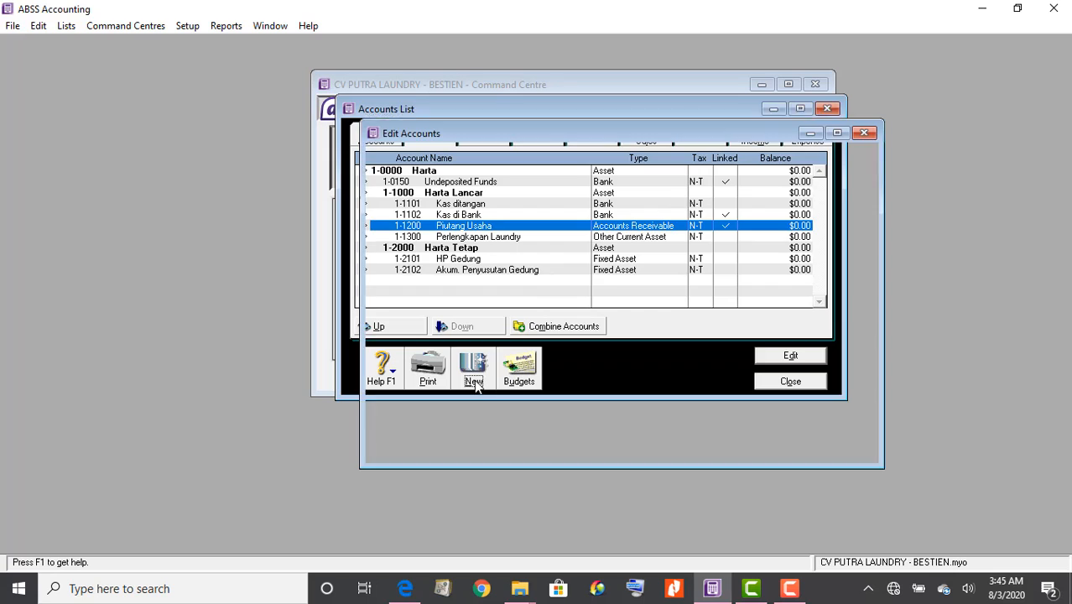
Create Fixed Asset account 1-2201 'HP Perlengkapan Laundry' and start another new account
left_click(594, 255)
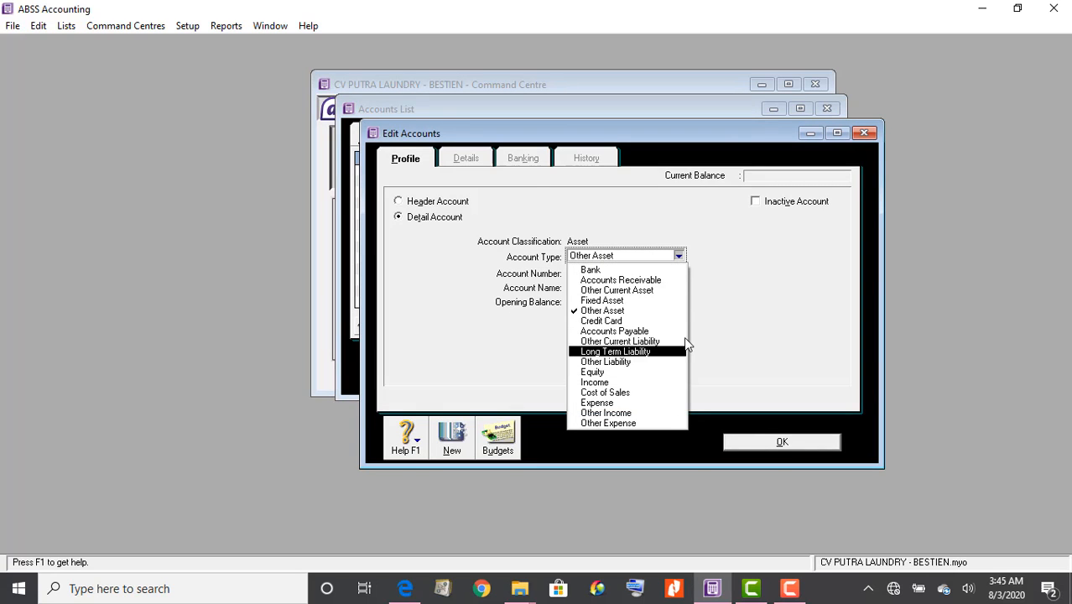
left_click(683, 300)
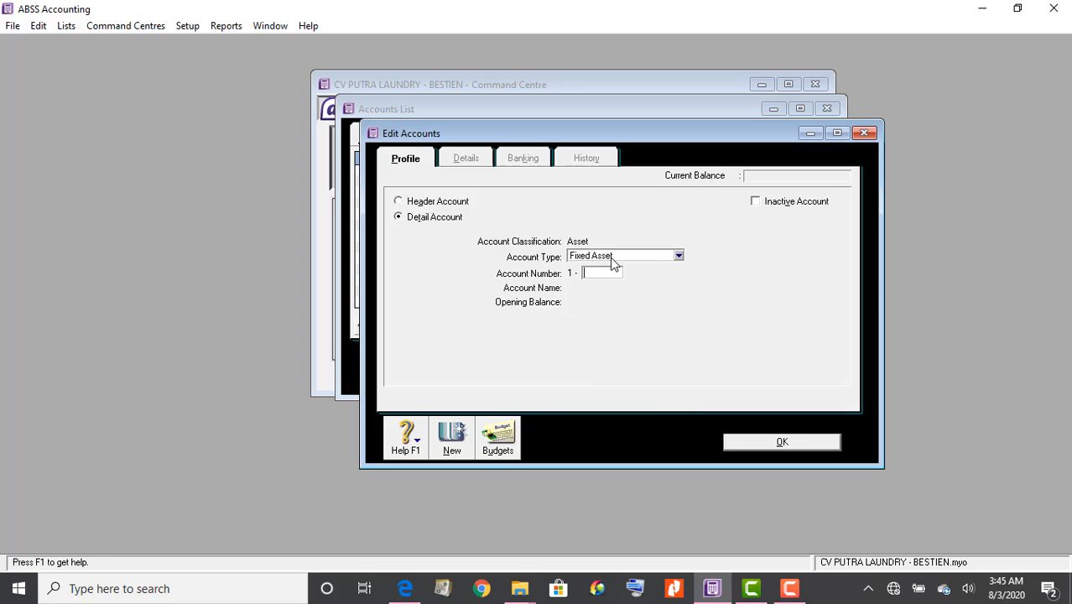
type("2201")
key("Tab")
type("H")
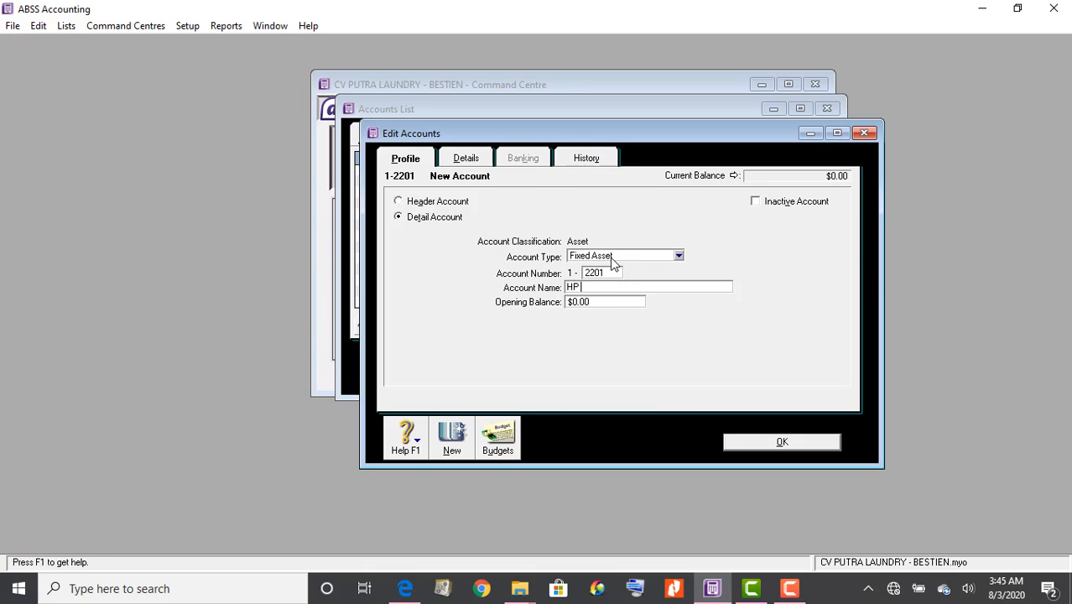
type("P Perlend")
key("BackSpace")
type("gkapan Laundry")
left_click(767, 443)
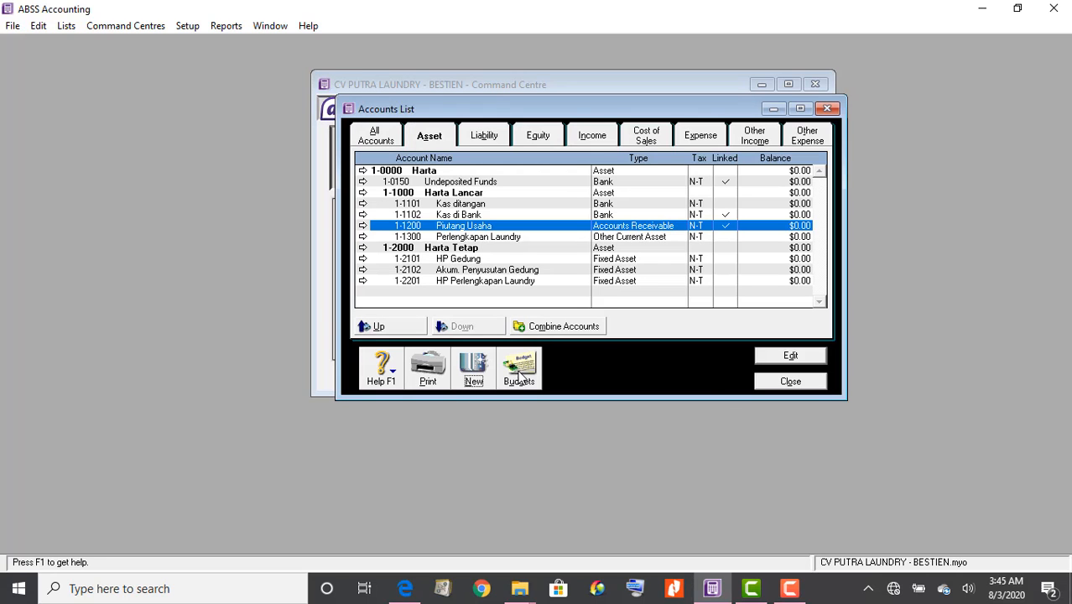
left_click(472, 369)
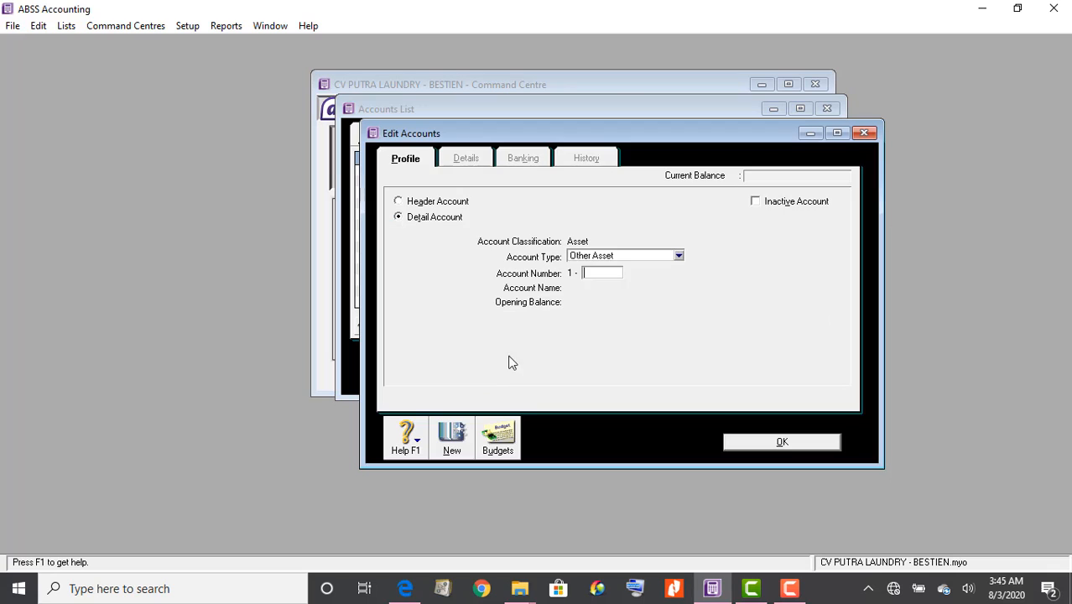
Create Fixed Asset account 1-2202 'Akum Peny. Perlengkan Laundry' under Harta Tetap
left_click(599, 255)
left_click(638, 297)
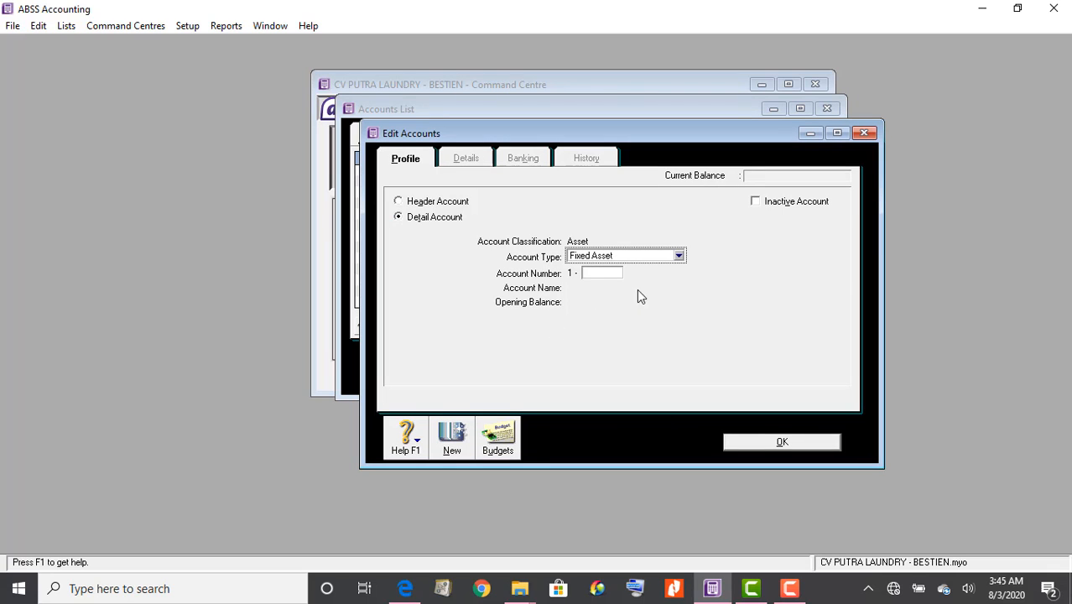
left_click(612, 273)
key("Tab")
type("A")
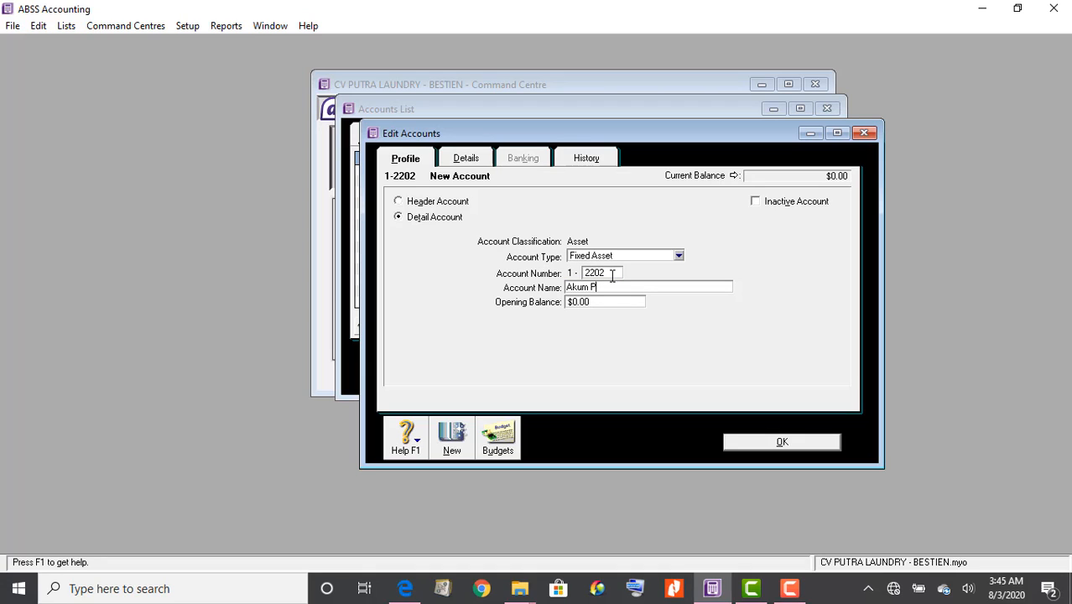
type("kum Peny. Perlengkan Laundry")
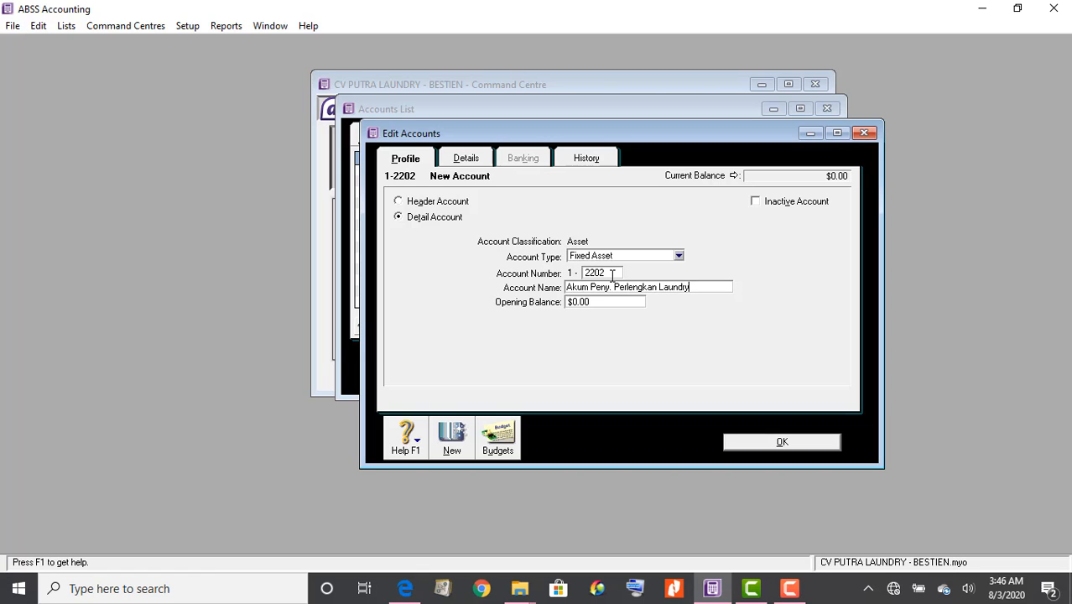
left_click(751, 443)
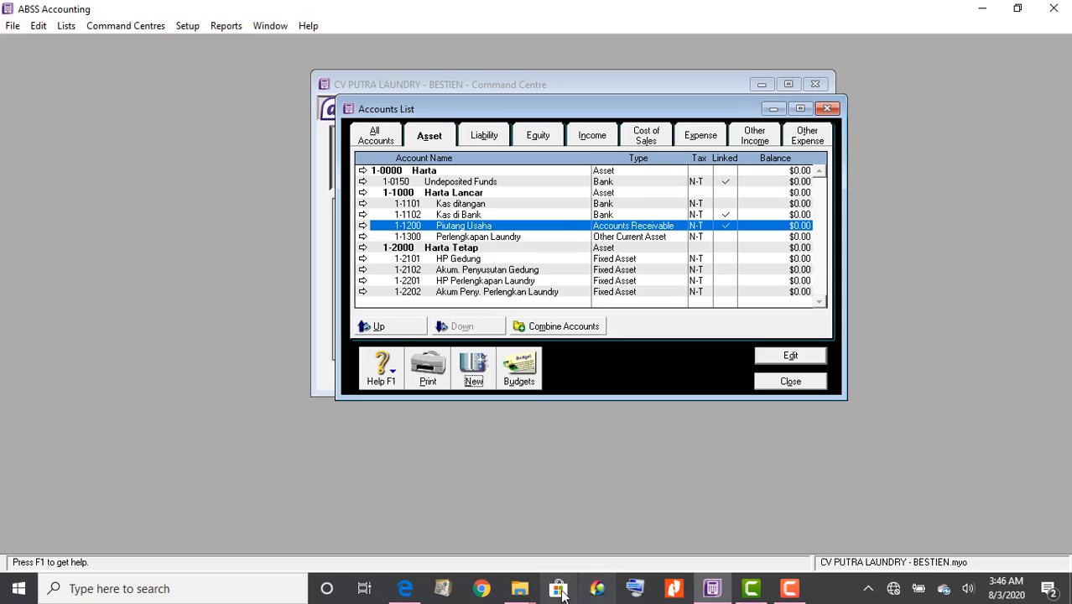
mouse_move(511, 591)
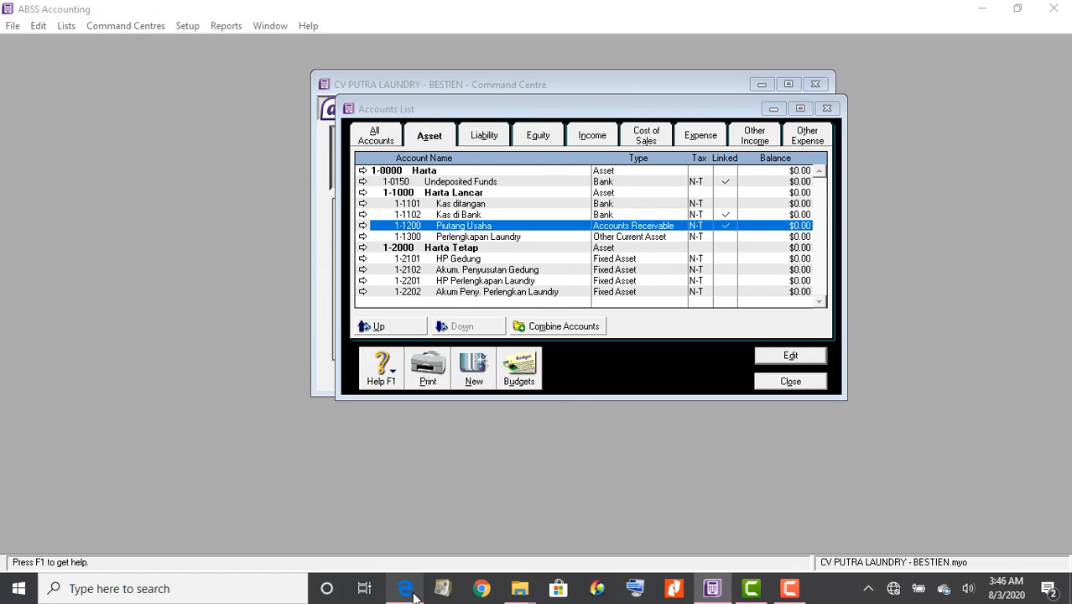
After checking the PDF, rename liability header 2-0000 to 'Hutang'
left_click(412, 592)
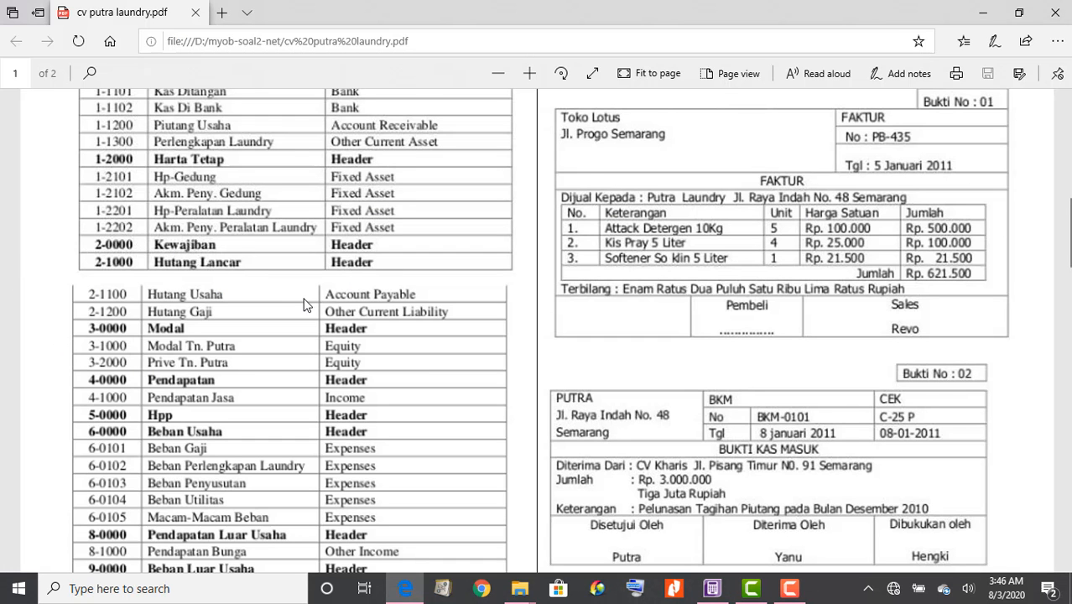
left_click(711, 588)
left_click(485, 135)
right_click(492, 135)
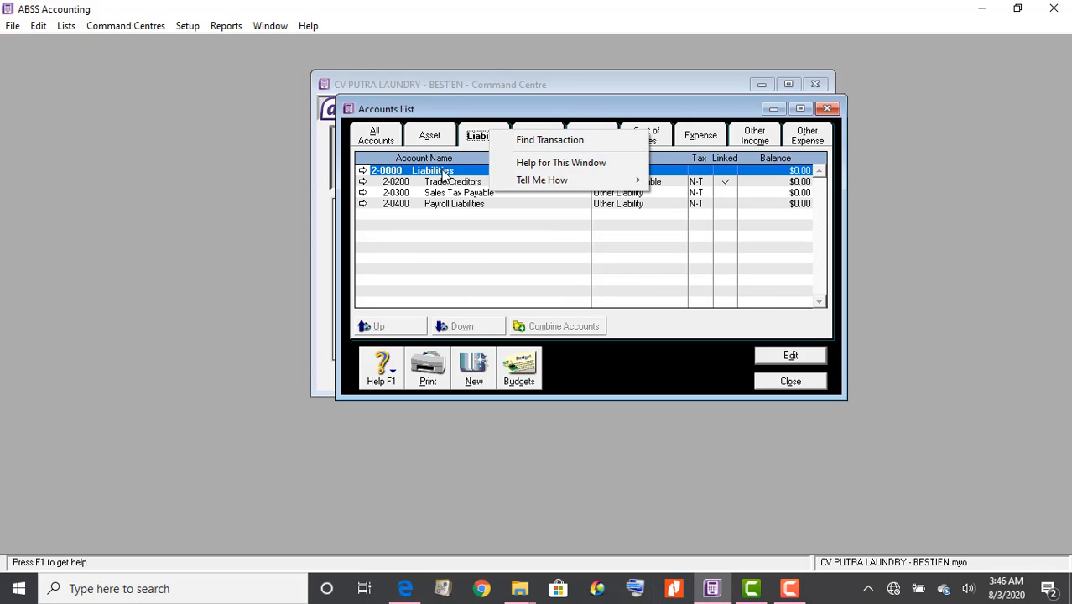
double_click(432, 172)
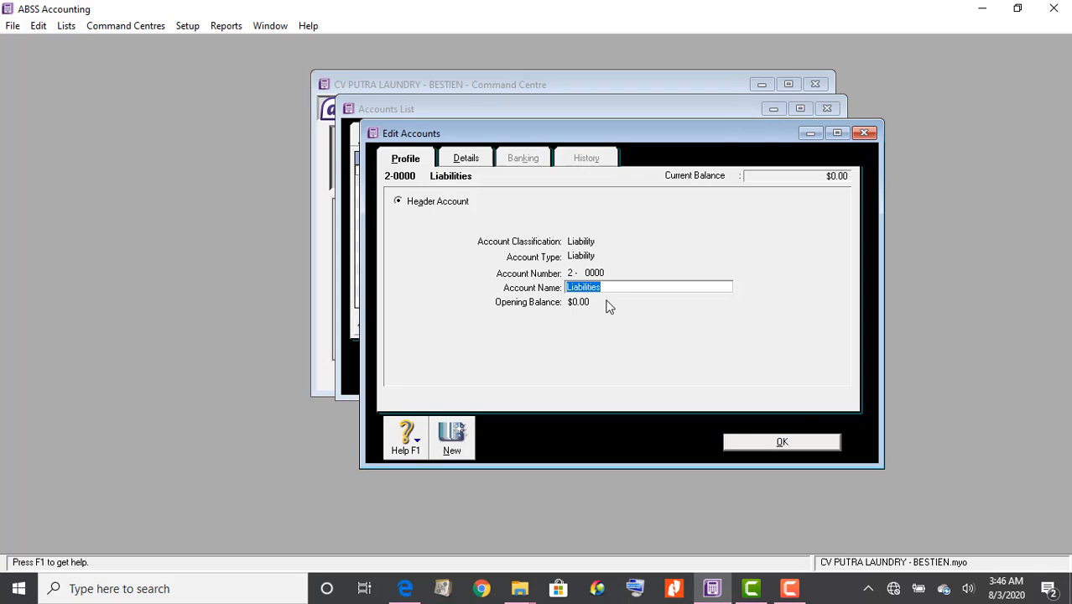
type("Hutang")
left_click(803, 442)
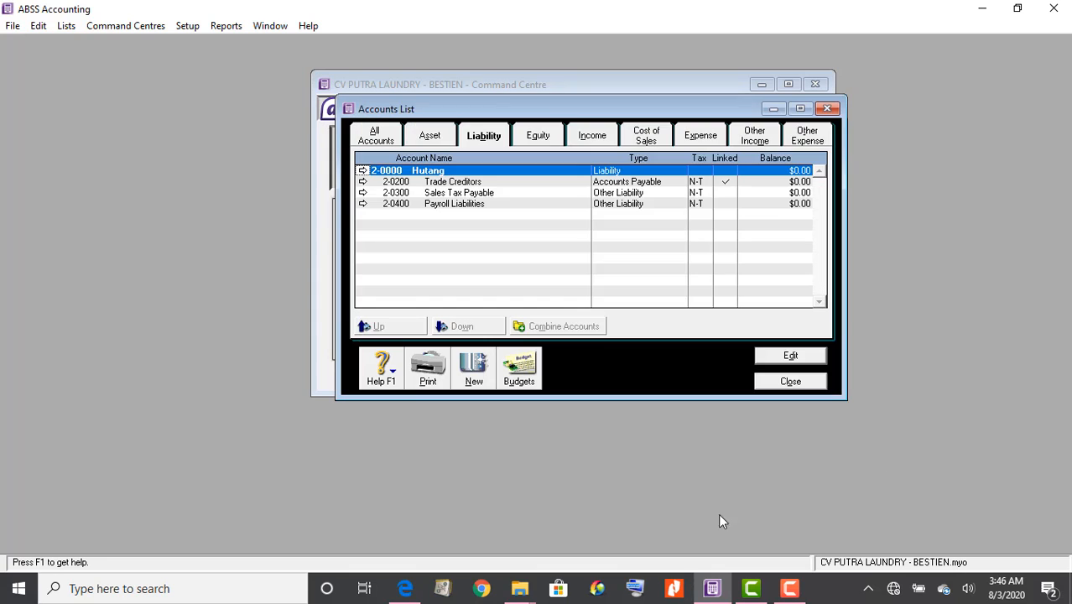
Rename header 2-0000 to 'Kewajiban' per the PDF and start a new liability account
left_click(410, 590)
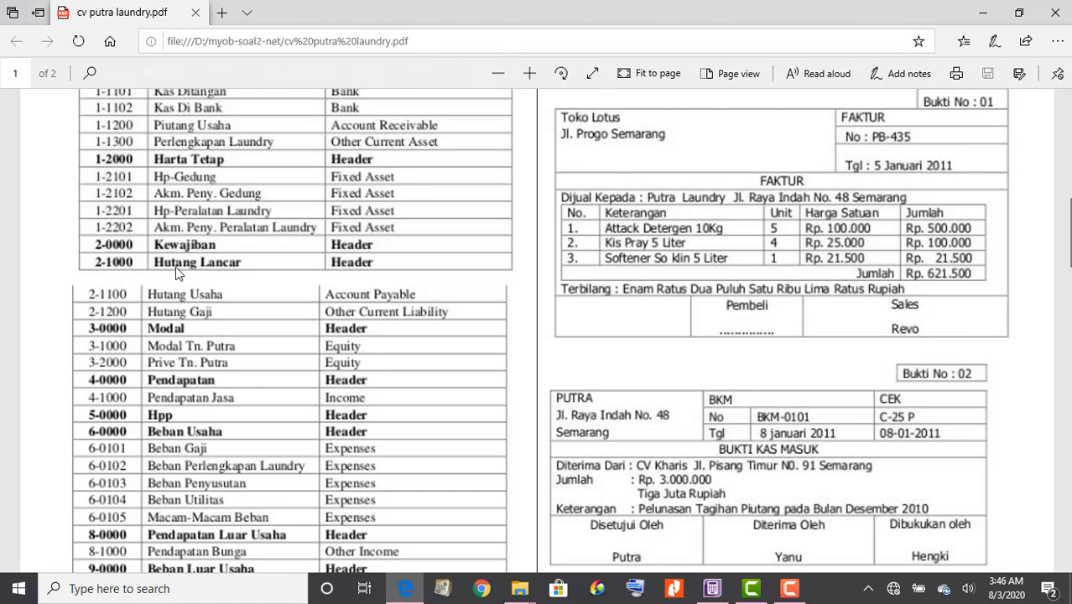
left_click(709, 590)
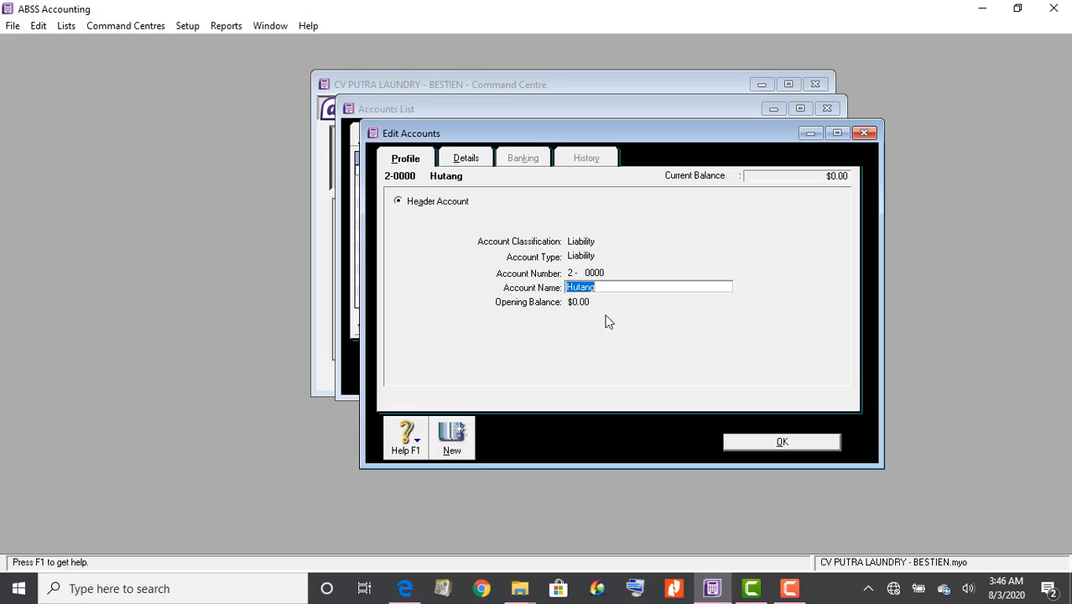
type("Kewajiban")
left_click(761, 441)
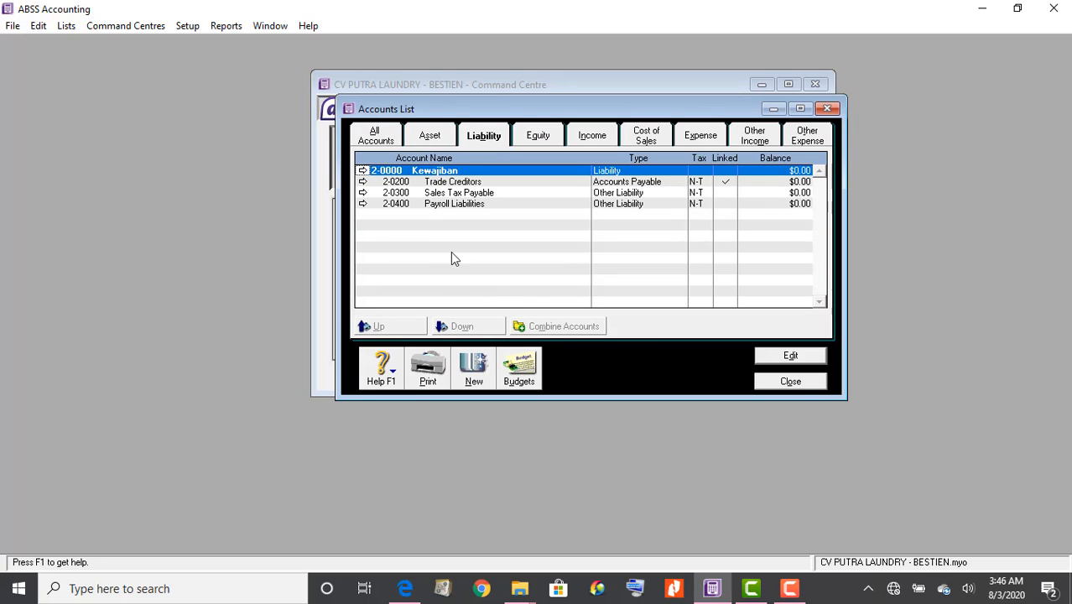
left_click(473, 368)
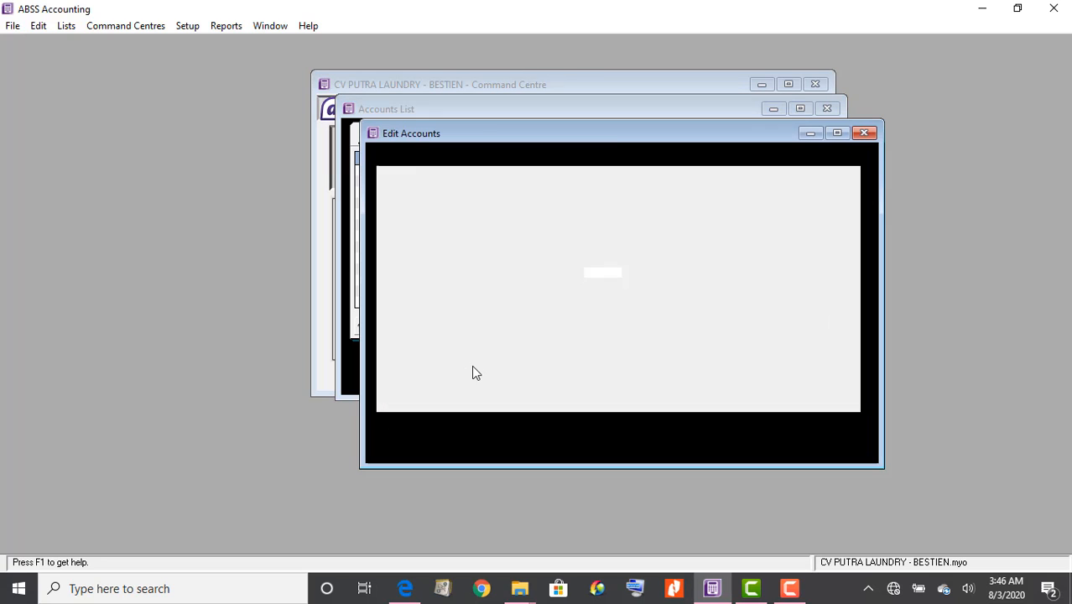
right_click(659, 257)
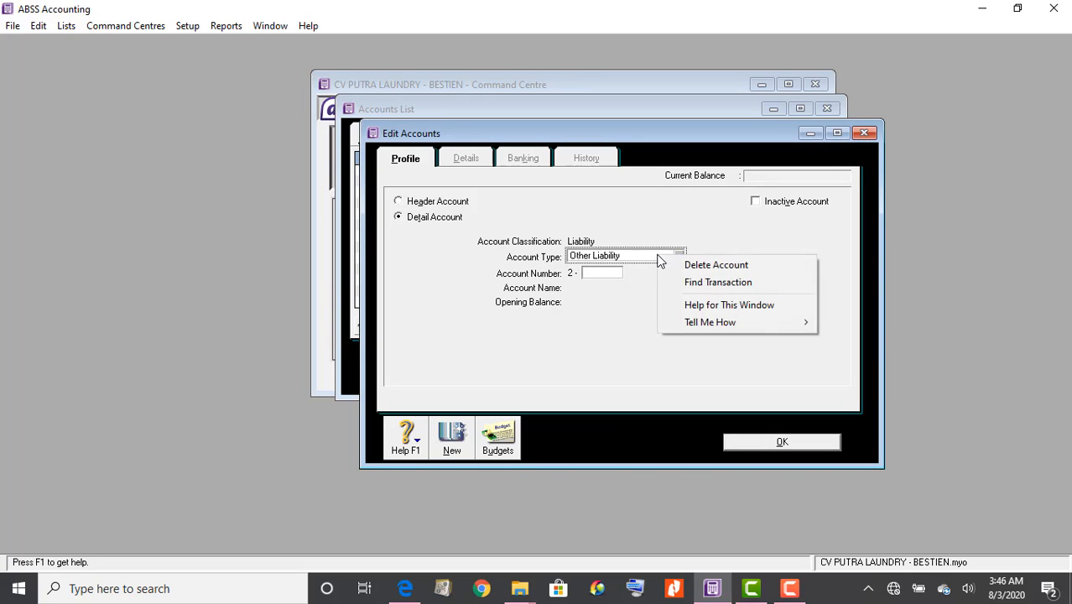
Create liability header account 2-1000 'Hutang Lancar', checking the PDF before saving
left_click(416, 201)
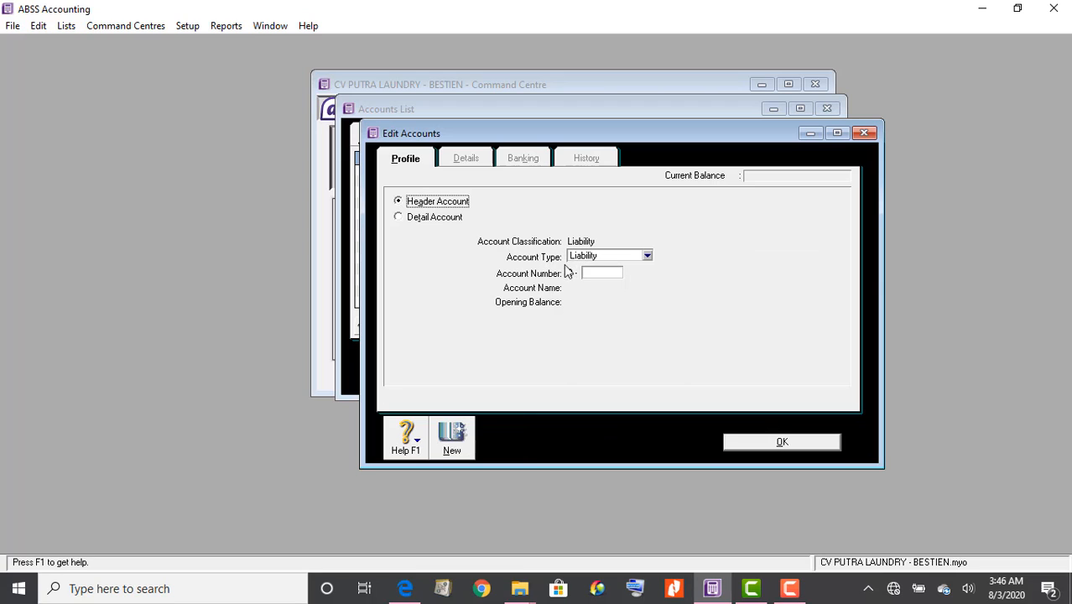
left_click(600, 275)
type("2")
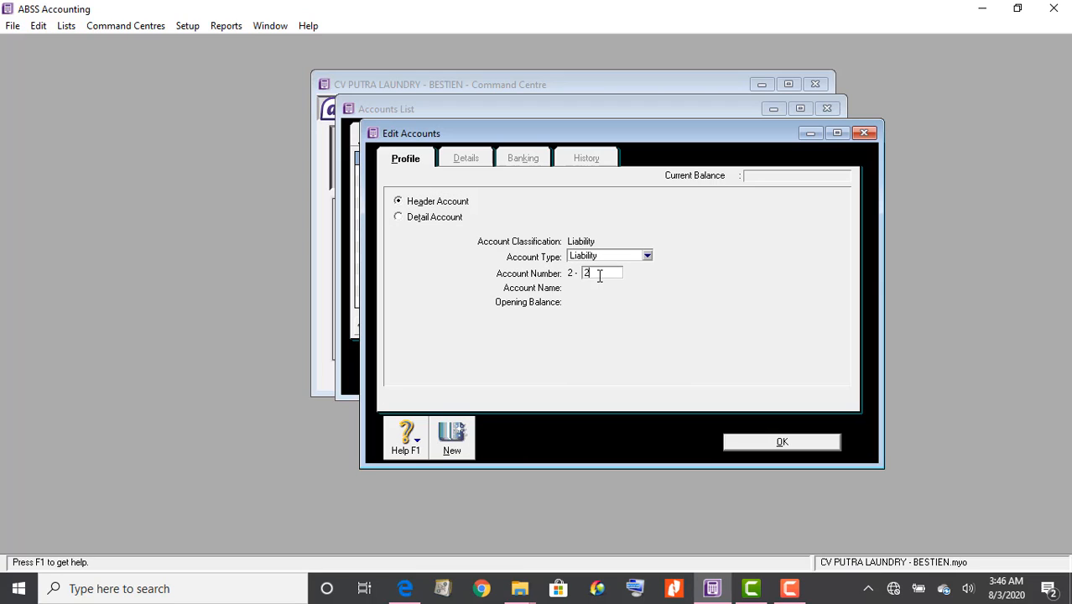
key("BackSpace")
type("1000")
key("Tab")
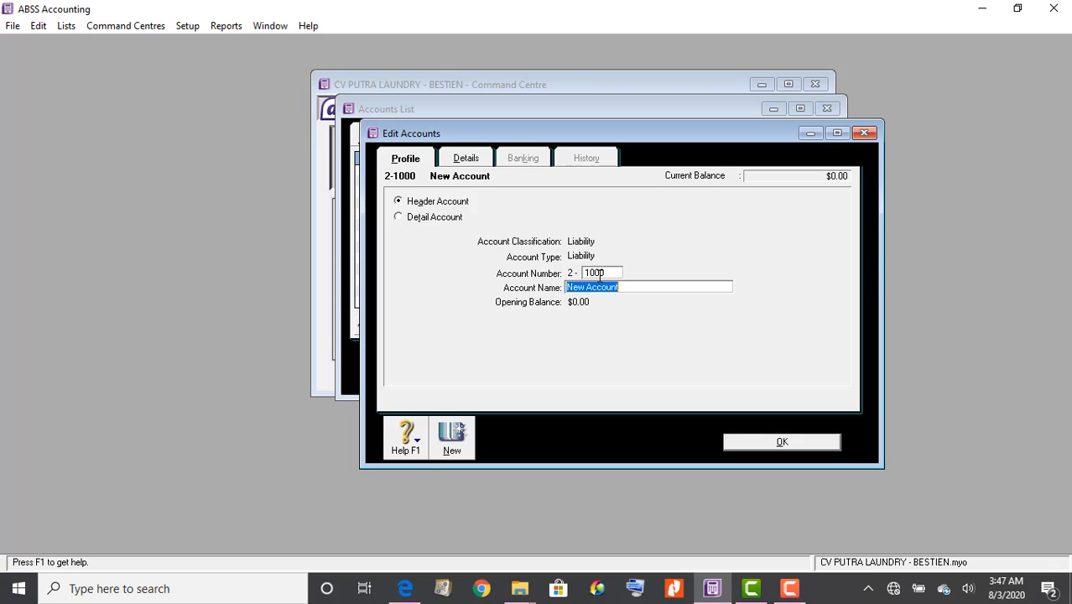
type("Hutang Lancar")
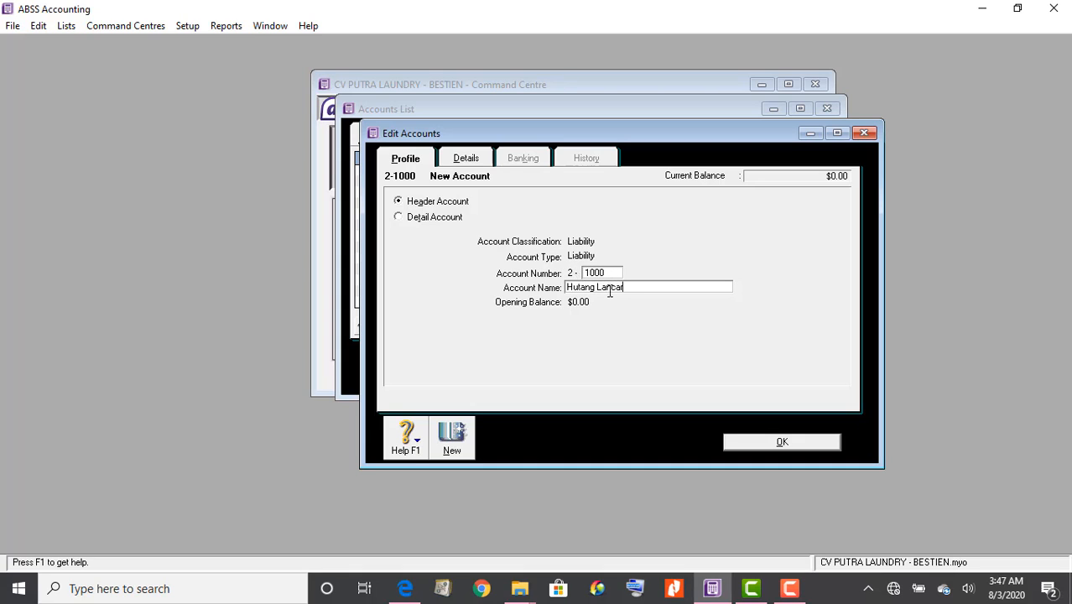
left_click(411, 587)
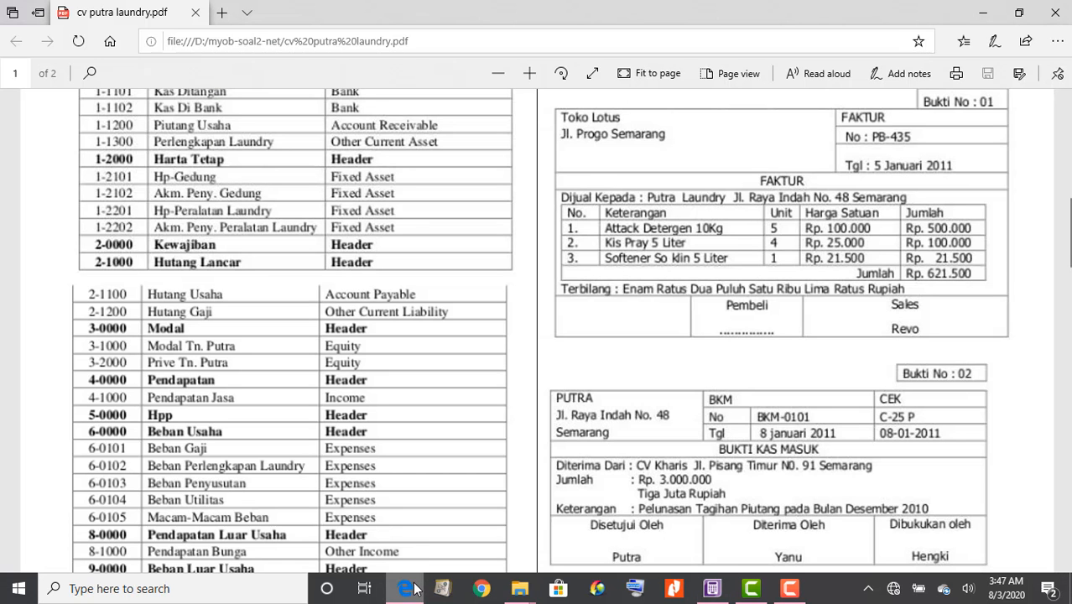
scroll(397, 376, "down", 1)
scroll(397, 376, "down", 1)
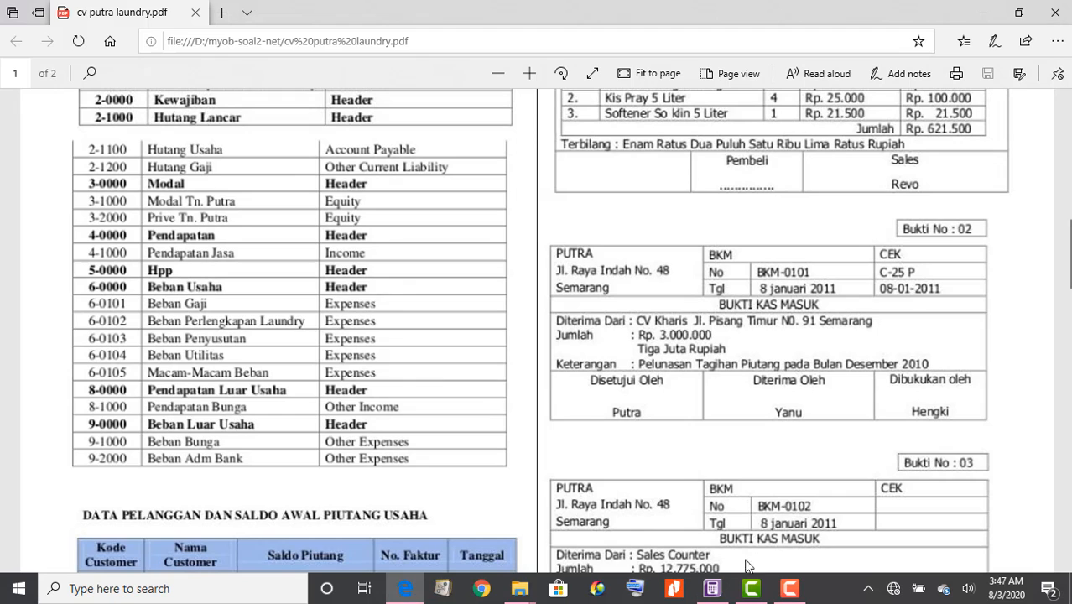
left_click(712, 588)
left_click(796, 443)
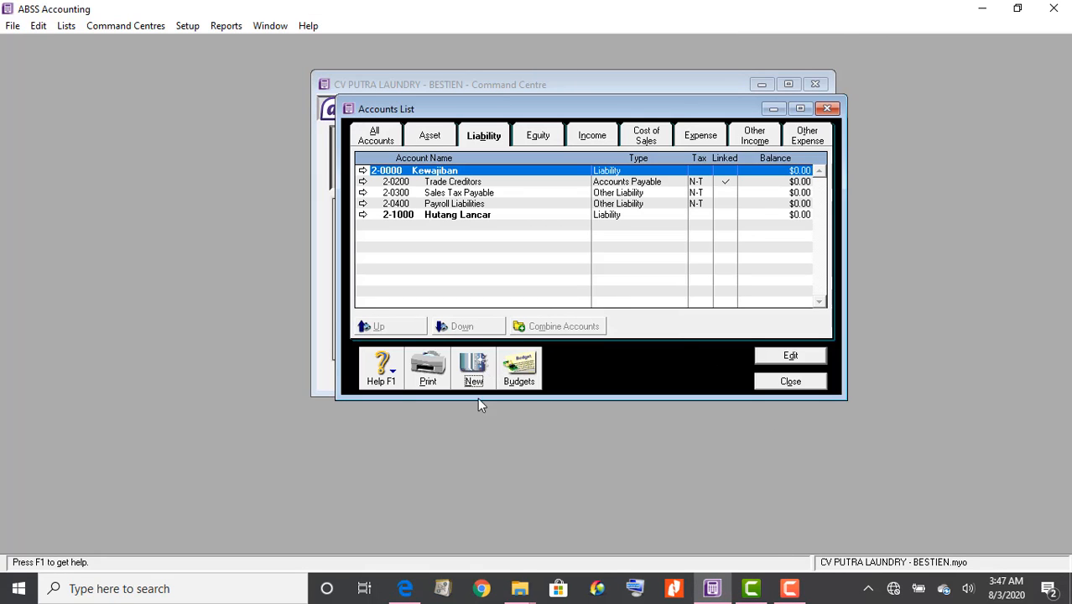
Rename Trade Creditors account 2-0200 to 'Hutang Usaha', checking the PDF for the name
left_click(405, 589)
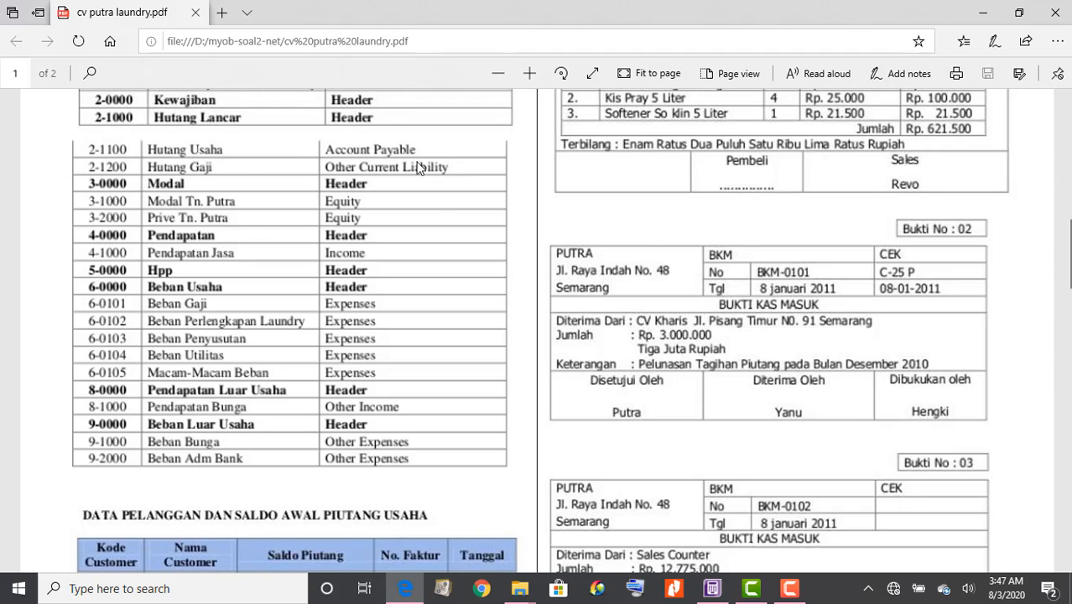
left_click(714, 590)
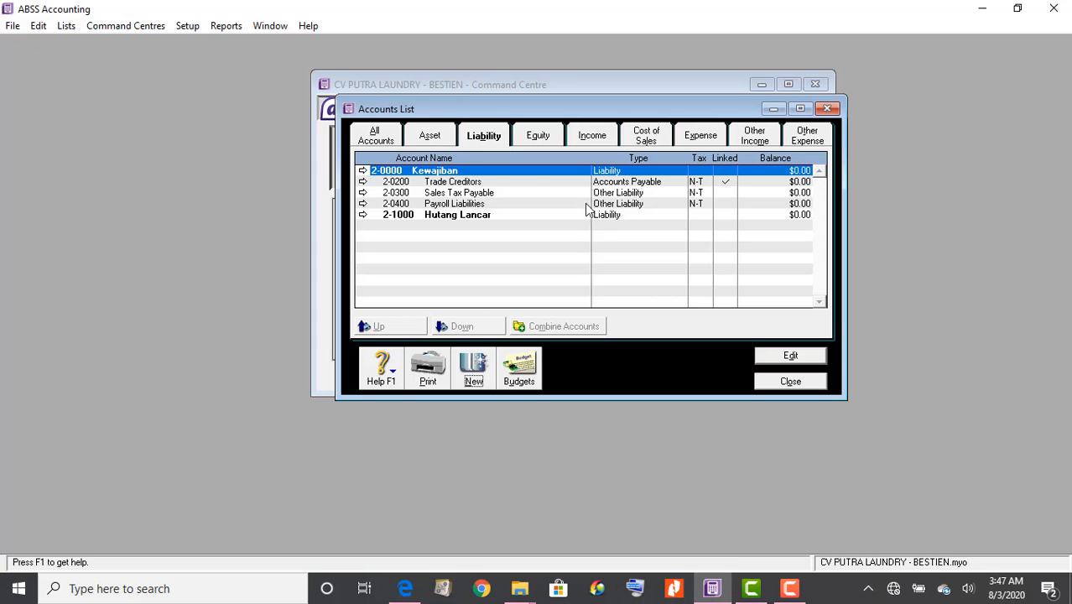
double_click(464, 185)
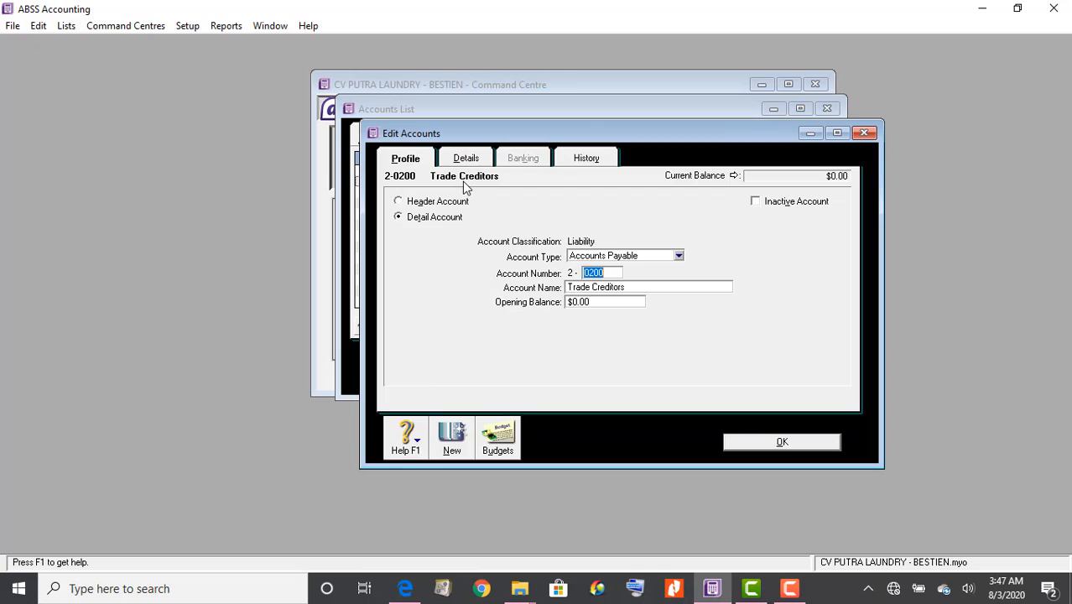
left_click(642, 290)
type("Hutang")
left_click(411, 592)
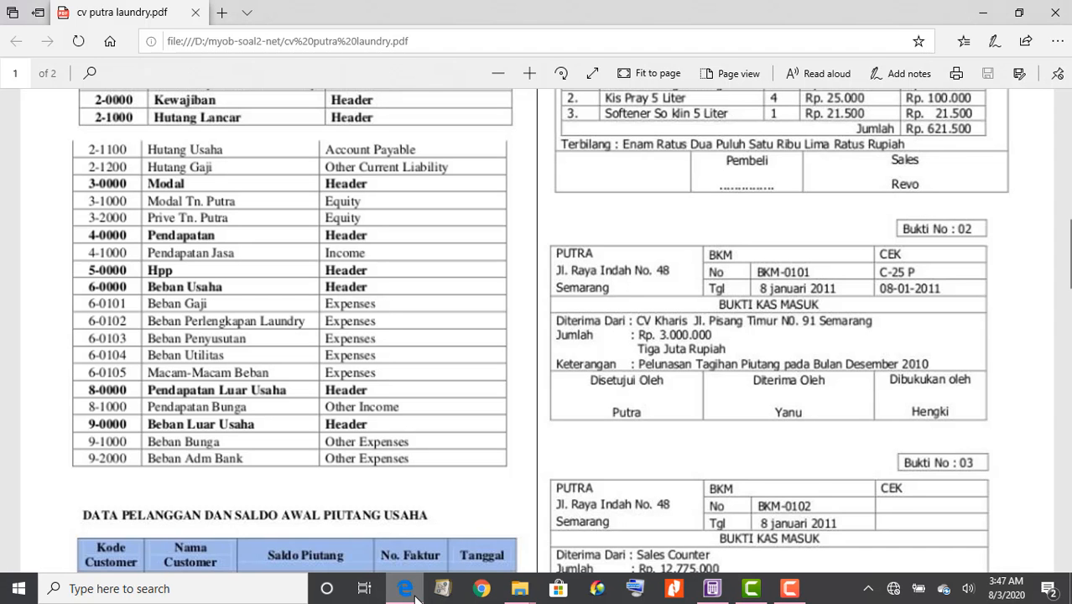
left_click(713, 589)
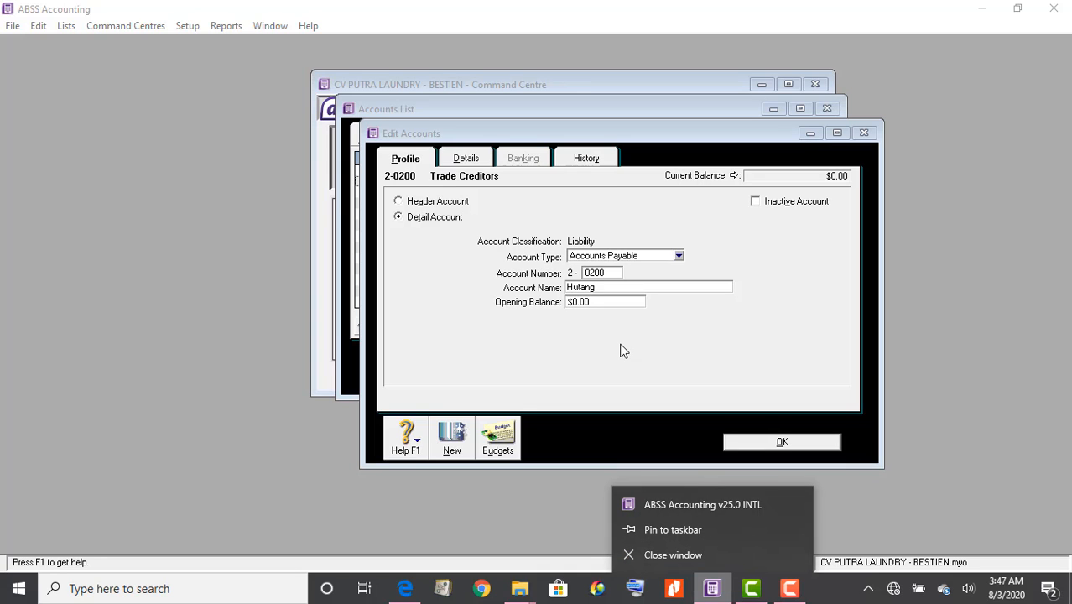
left_click(641, 290)
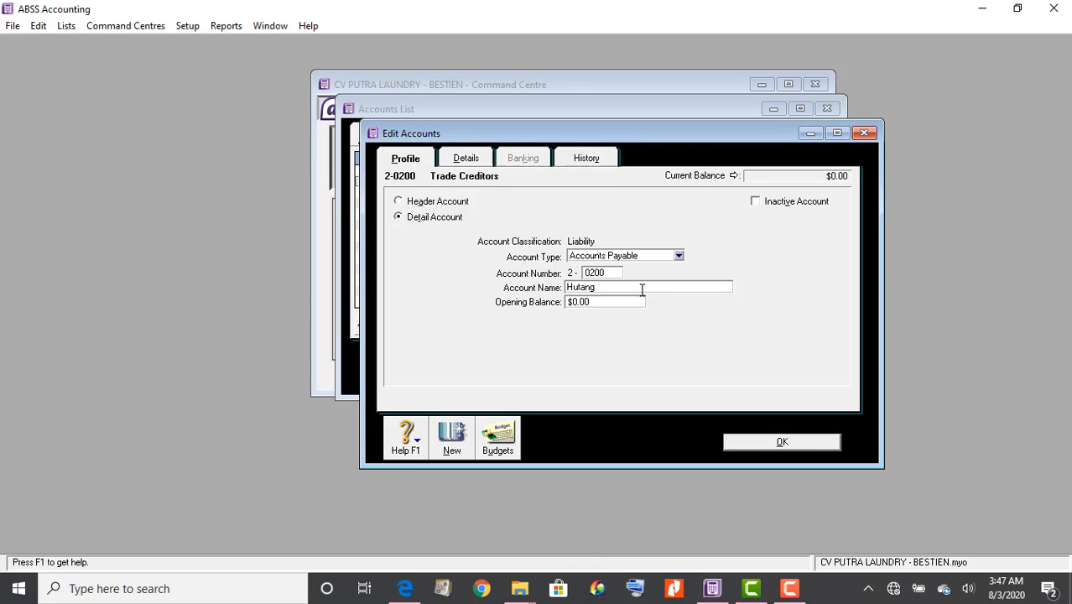
type("Hutang H Usaha")
left_click(791, 443)
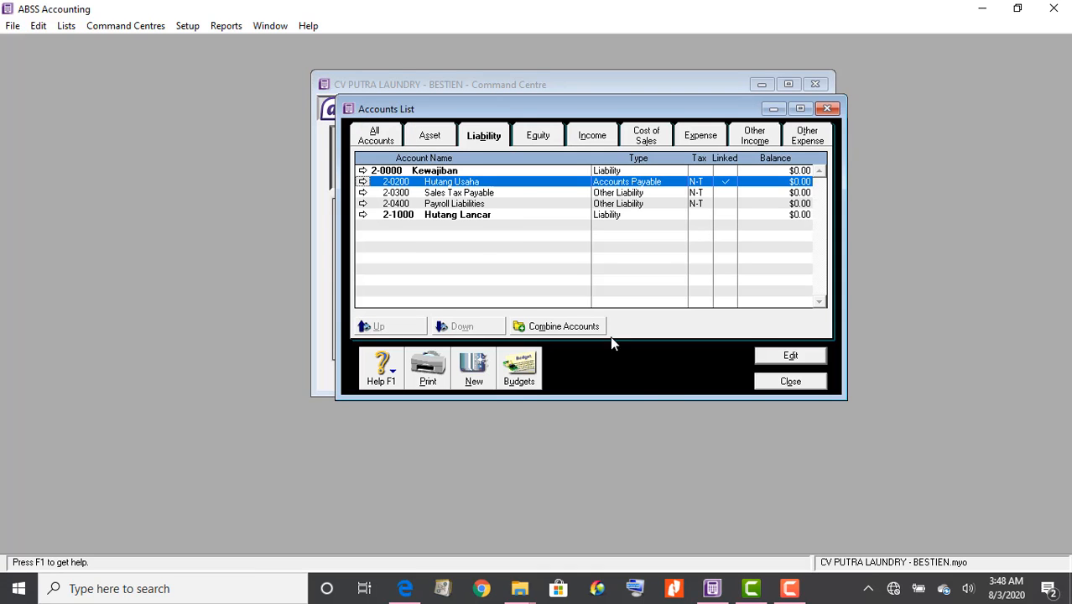
Start a new Other Current Liability account with number 2-1200, after checking the PDF
left_click(475, 367)
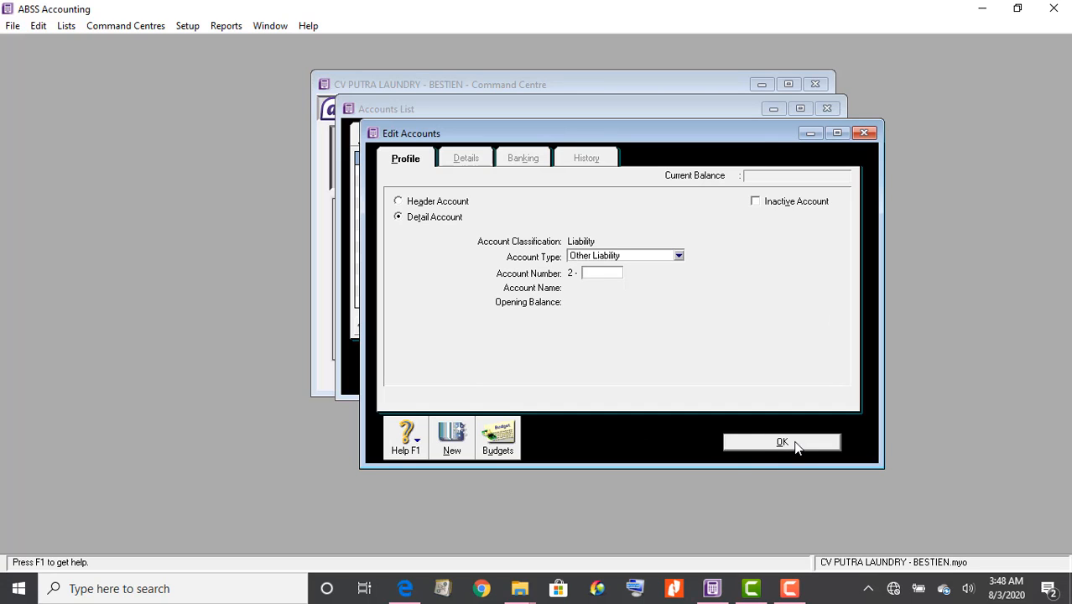
left_click(400, 589)
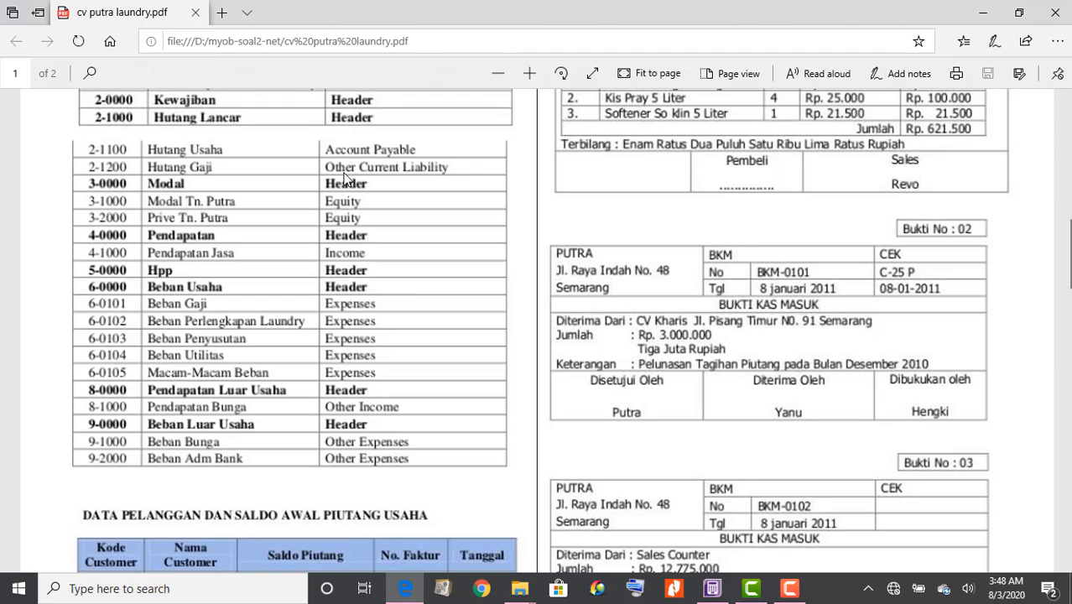
left_click(711, 589)
left_click(648, 256)
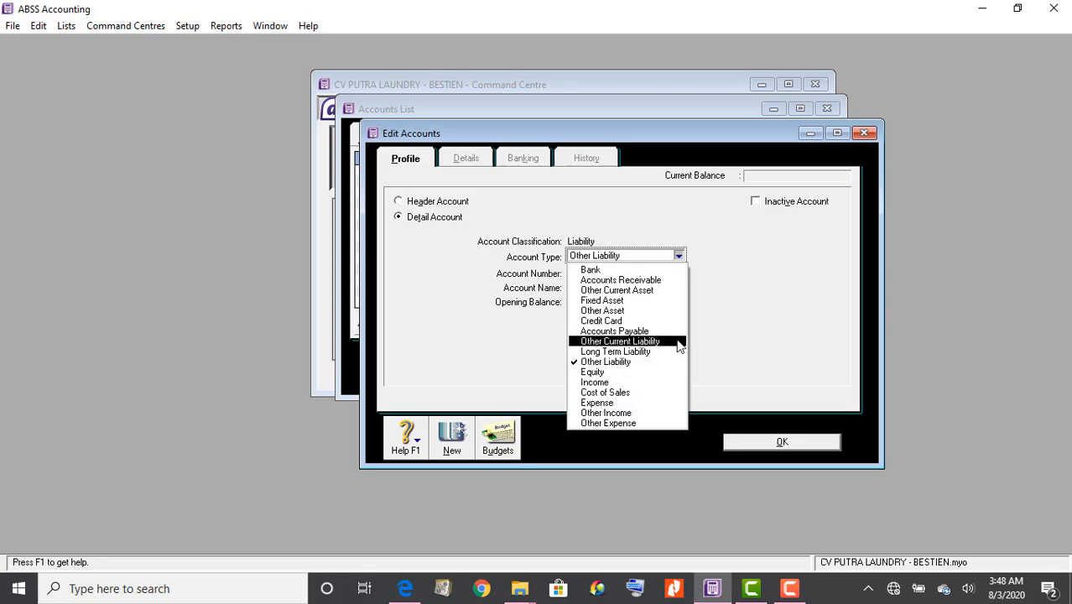
left_click(675, 342)
right_click(613, 272)
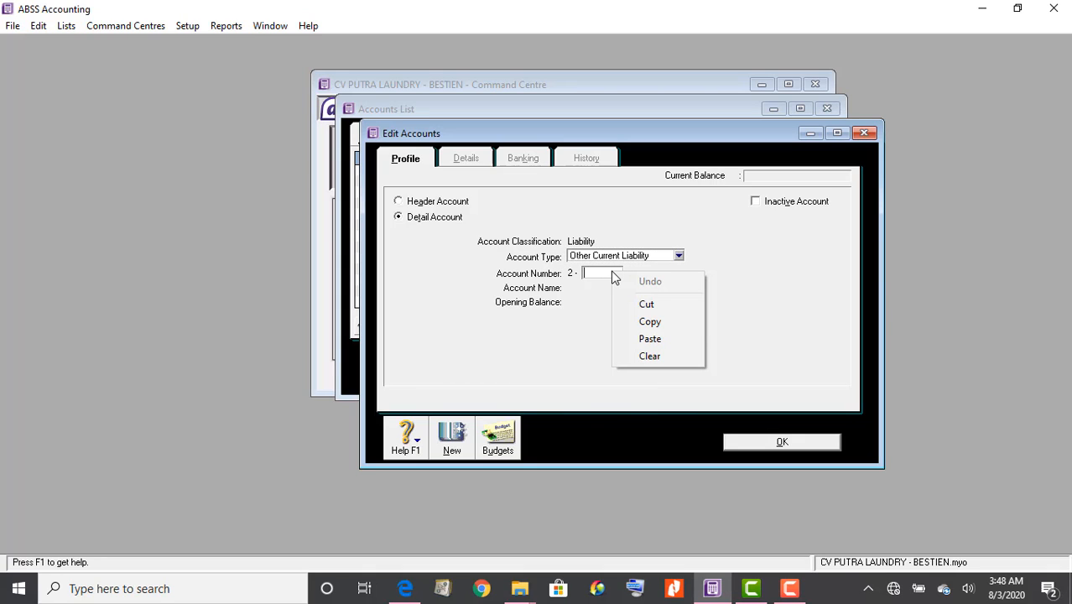
left_click(613, 272)
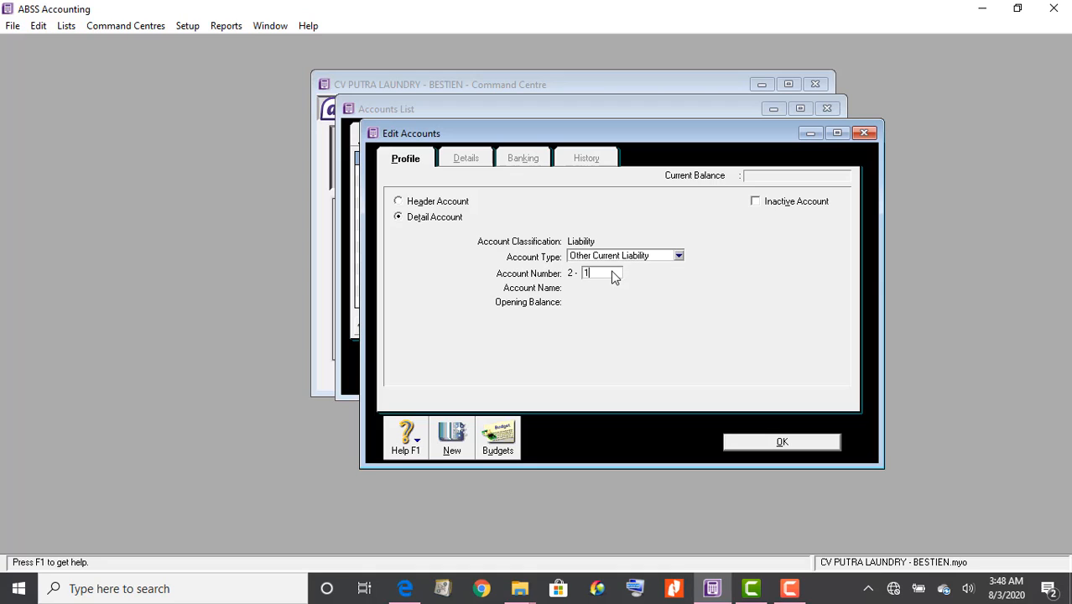
key("Tab")
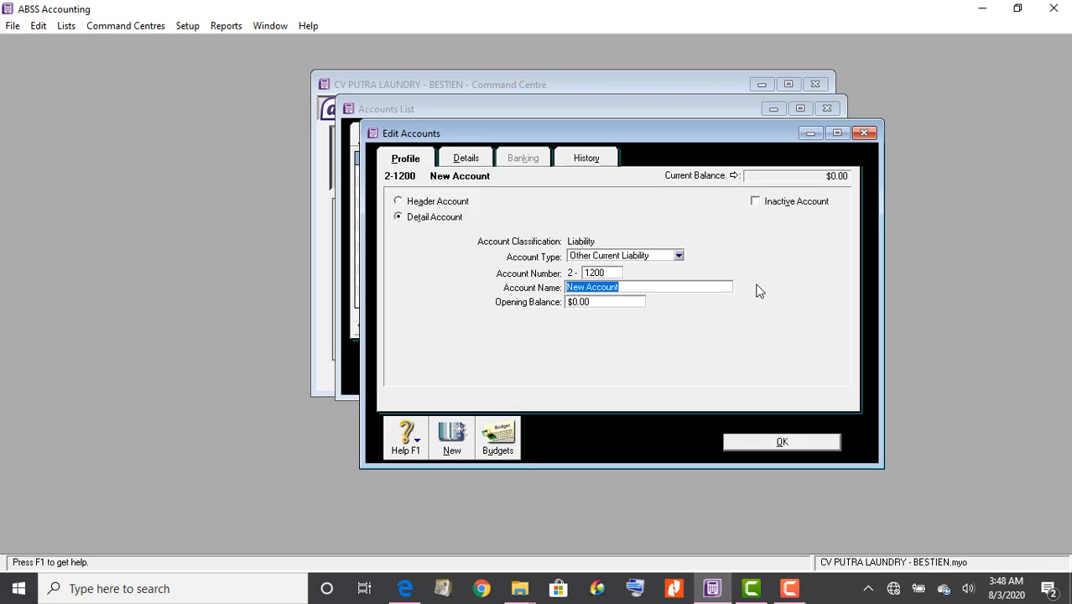
Keep type Other Current Liability, name the account 'Hutang Gaji', and save it
right_click(680, 257)
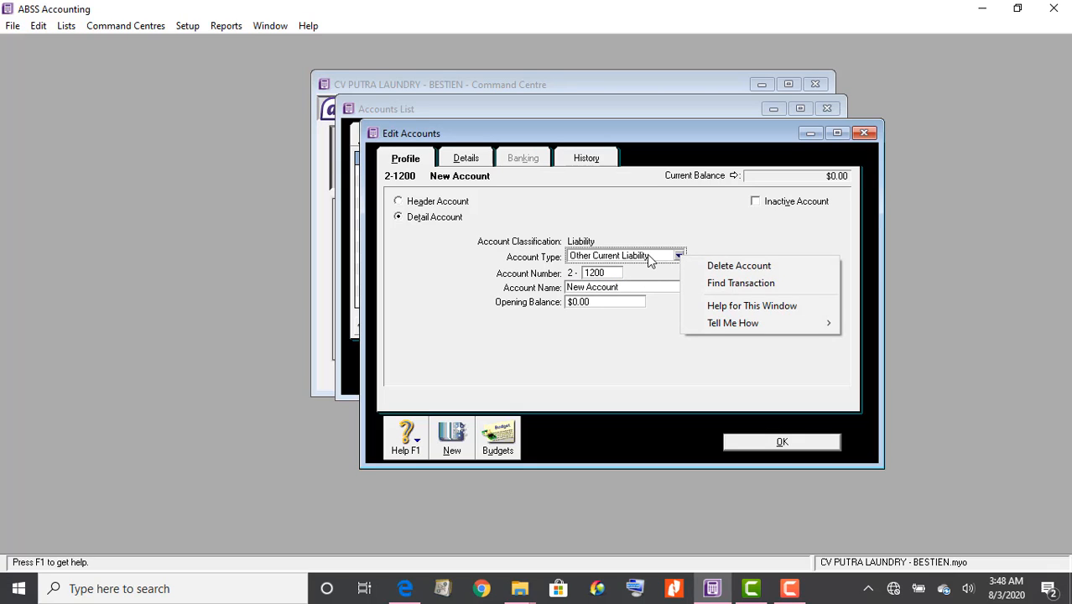
left_click(651, 259)
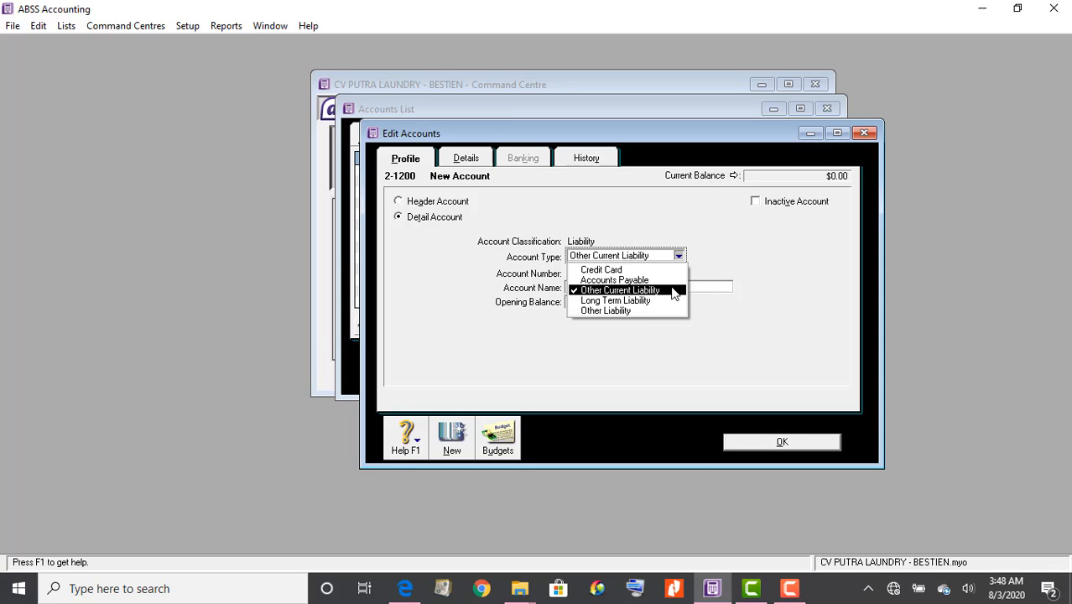
left_click(722, 251)
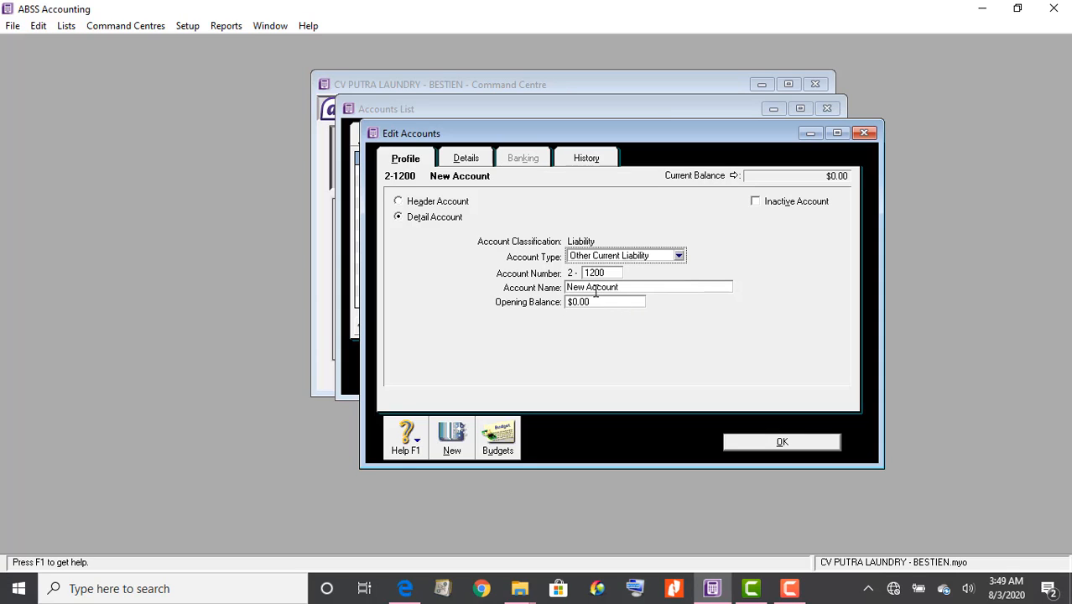
left_click(631, 288)
left_click_drag(633, 287, 530, 281)
type("H")
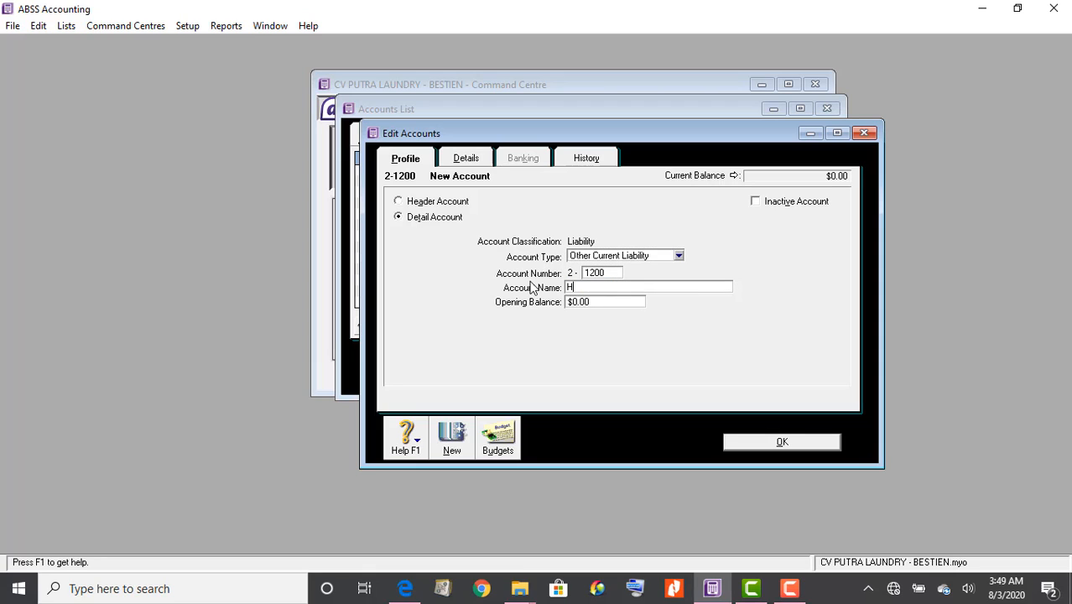
type("utang Gaji")
left_click(752, 442)
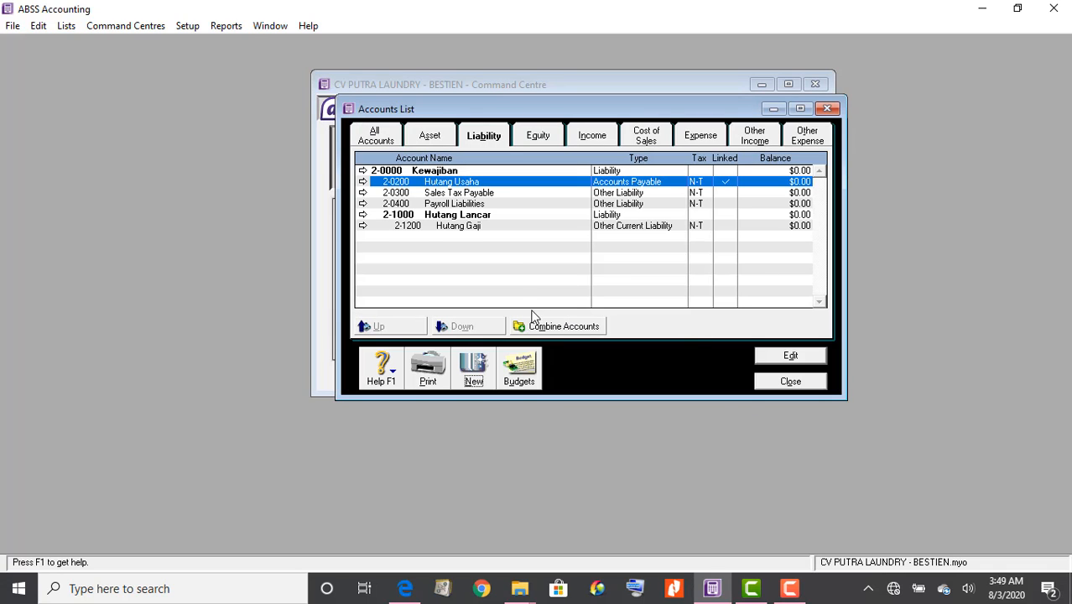
Renumber Hutang Usaha from 2-0200 to 2-1100, then recheck the PDF chart of accounts
right_click(406, 188)
key("Escape")
left_click(363, 183)
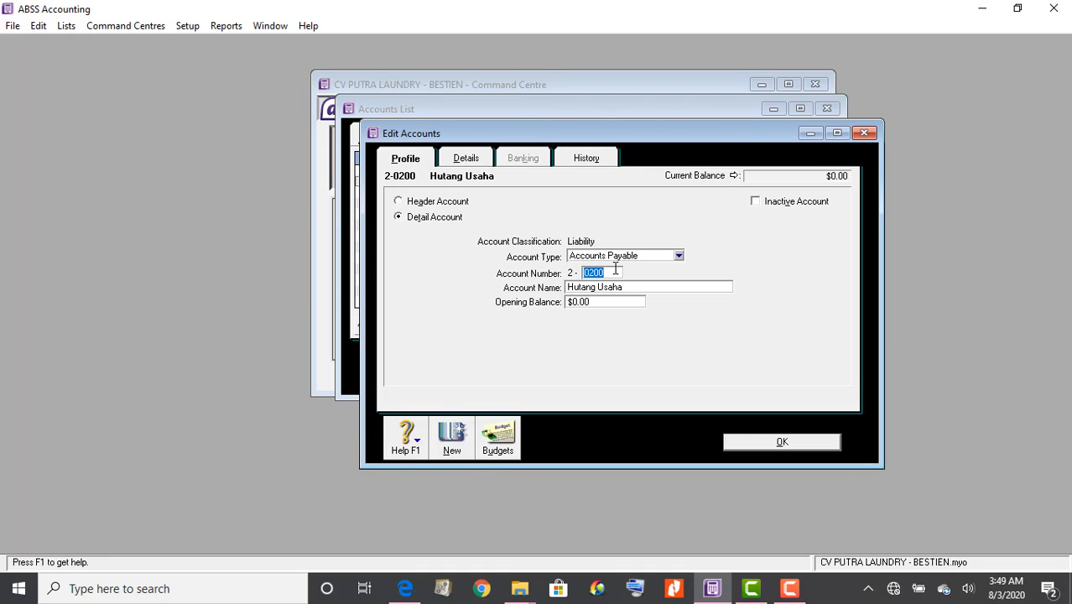
type("1100")
left_click(782, 445)
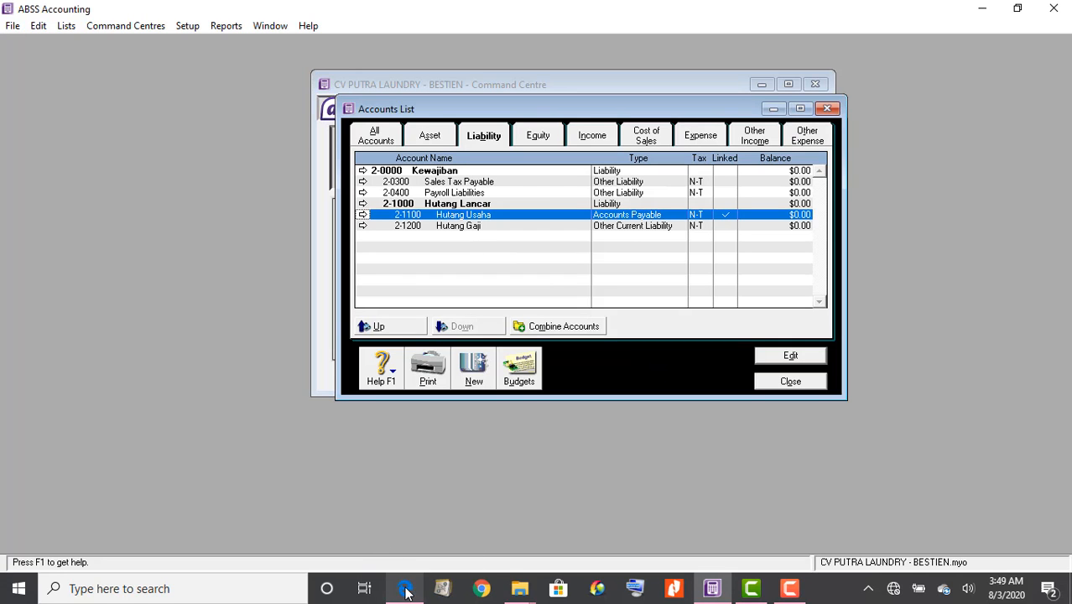
left_click(405, 588)
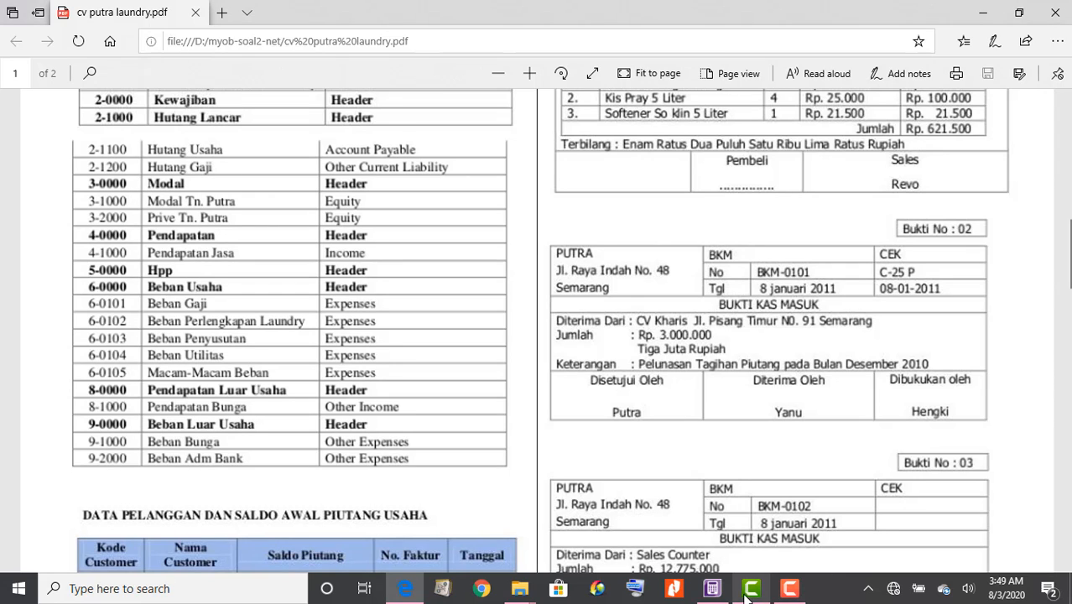
left_click(712, 588)
Rename equity header 3-0000 from Equity to 'Modal', then consult the PDF's equity accounts
left_click(546, 140)
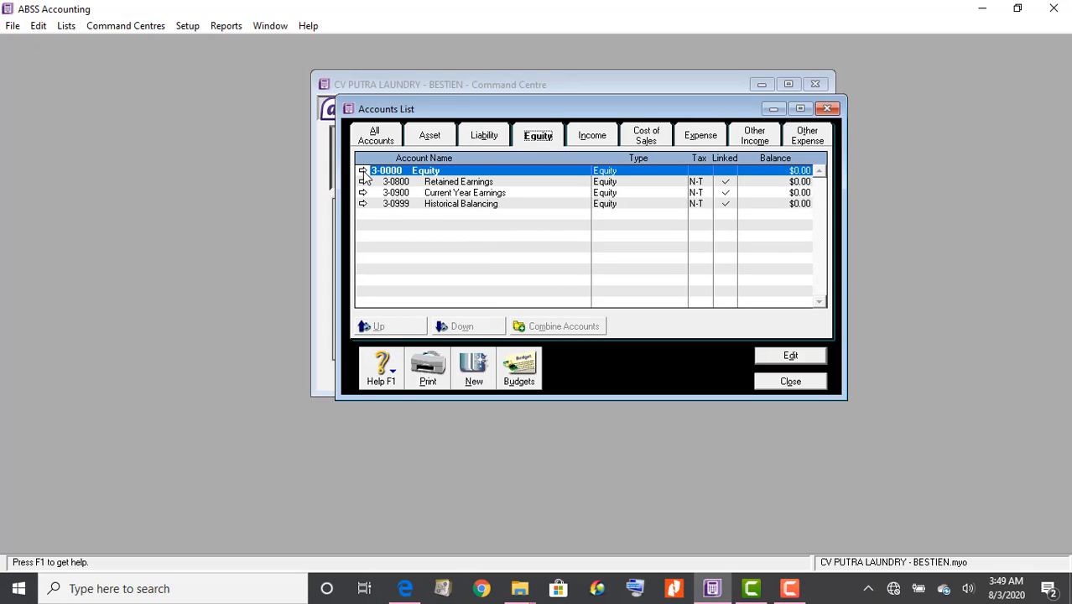
left_click(363, 170)
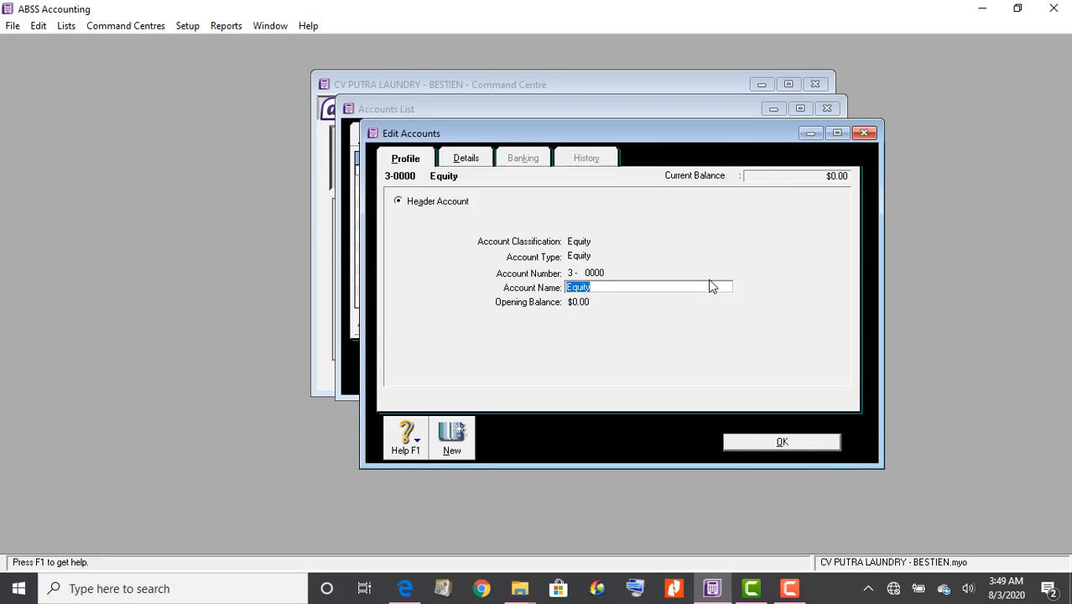
type("Modal")
left_click(766, 440)
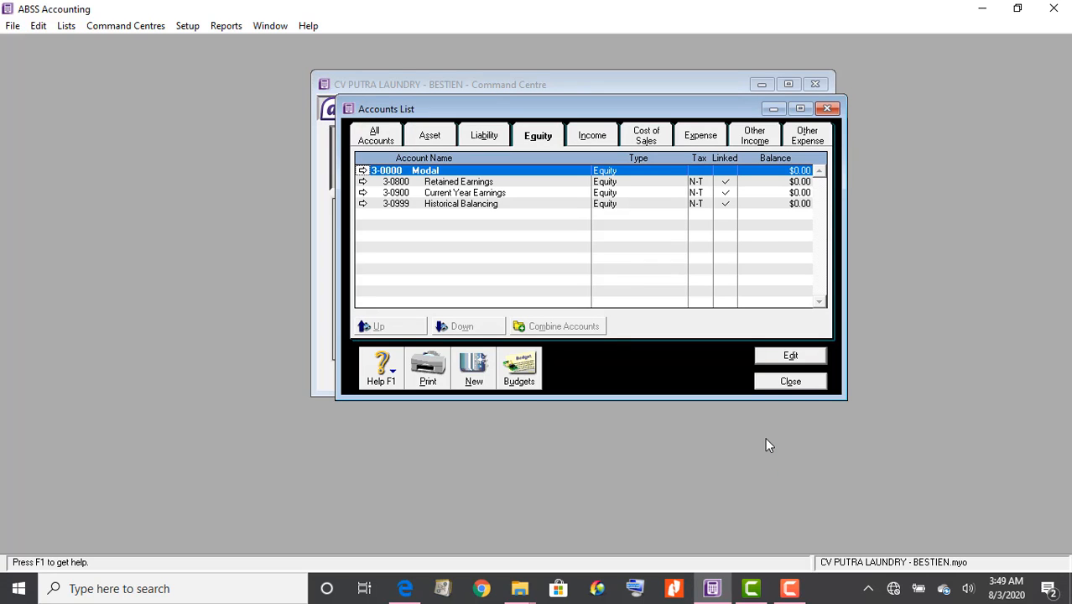
left_click(405, 589)
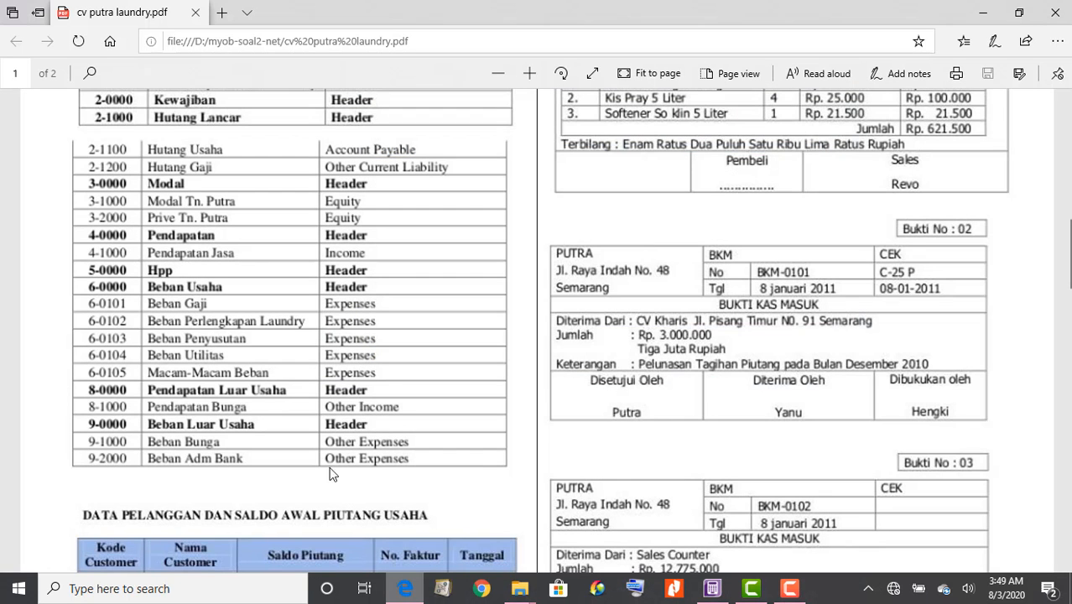
key("super+alt+1")
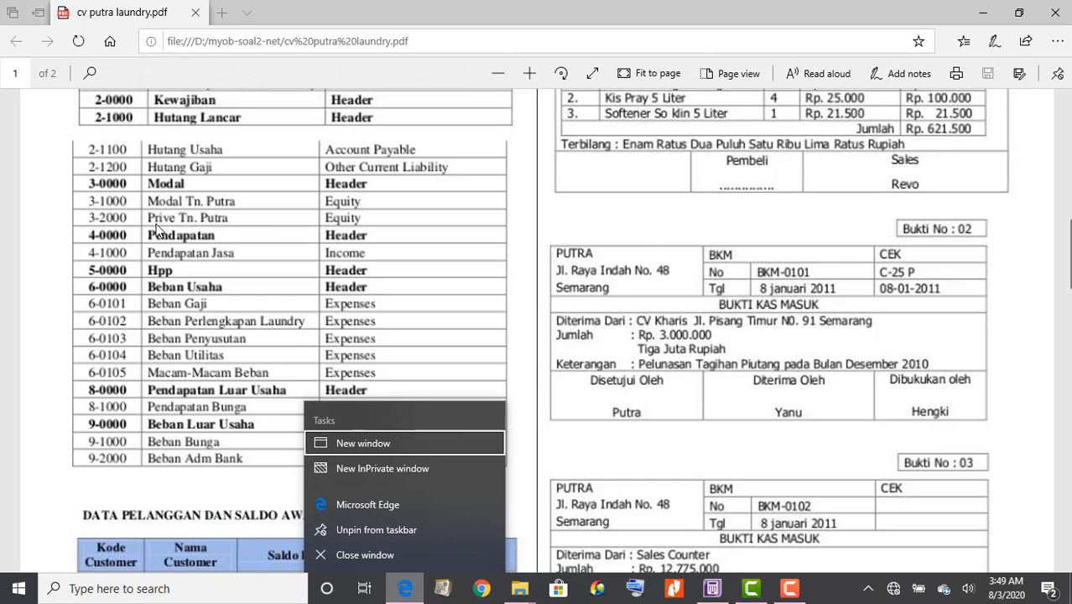
left_click(712, 596)
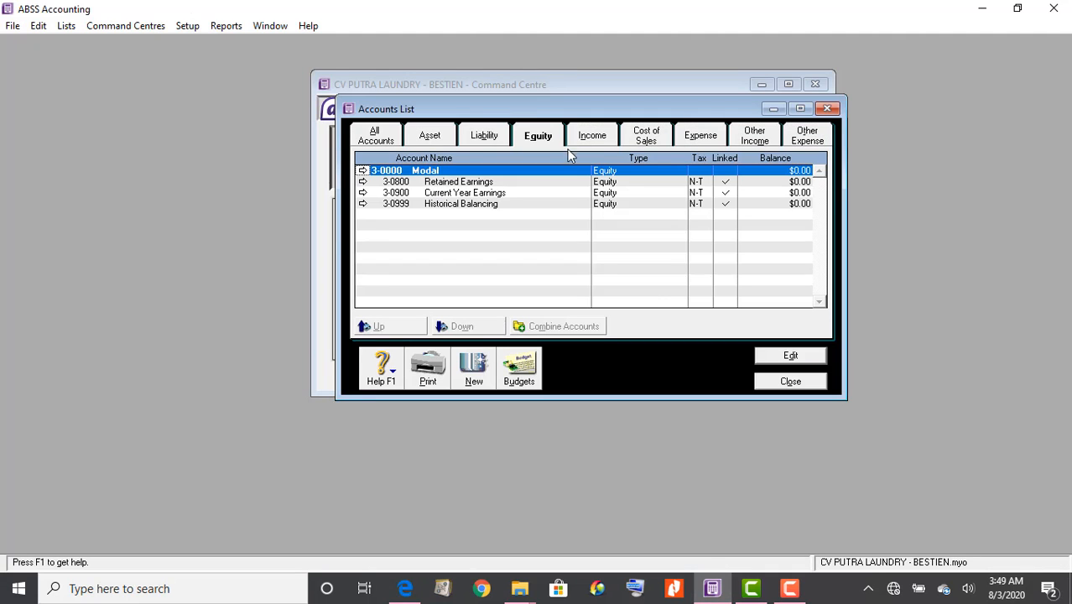
Fill a new equity account with number 3-1000 and a name of Modal plus the owner's name
left_click(474, 373)
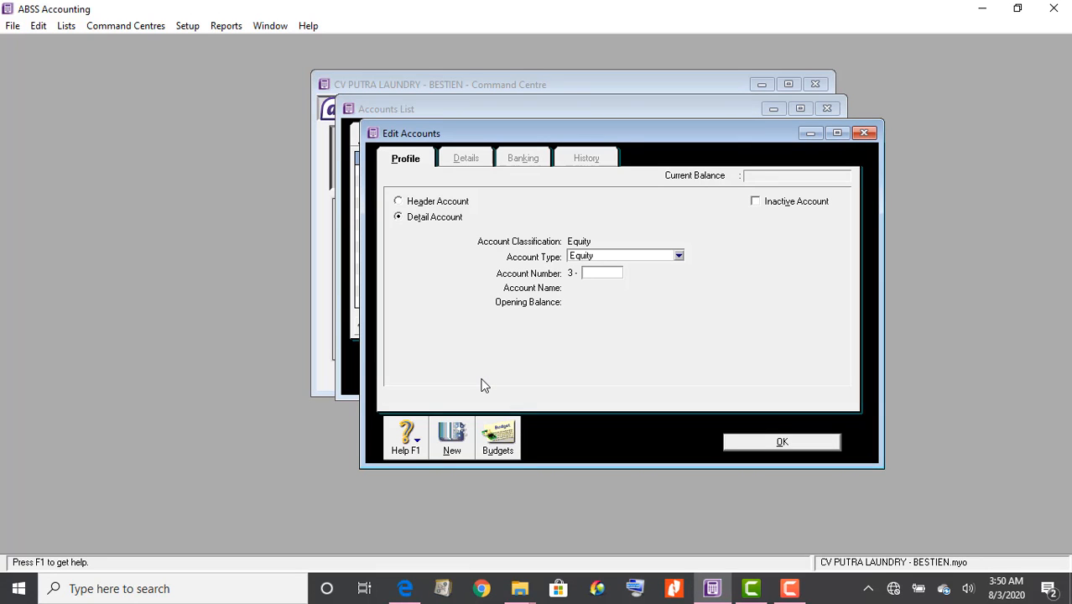
type("1000")
key("Tab")
type("Modal")
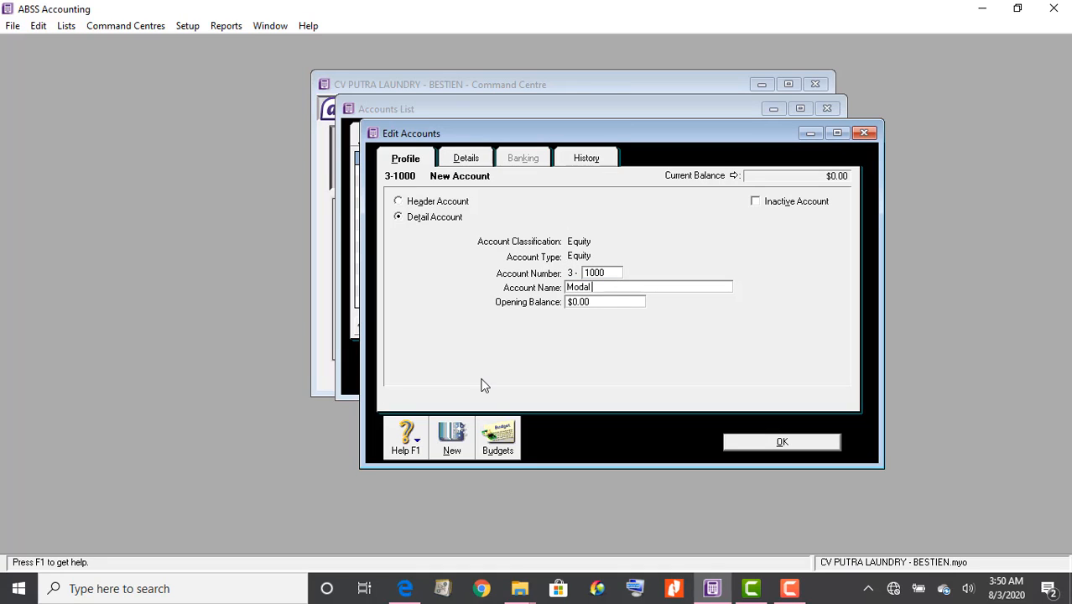
type(" Tuan Puta")
key("BackSpace")
type("ra")
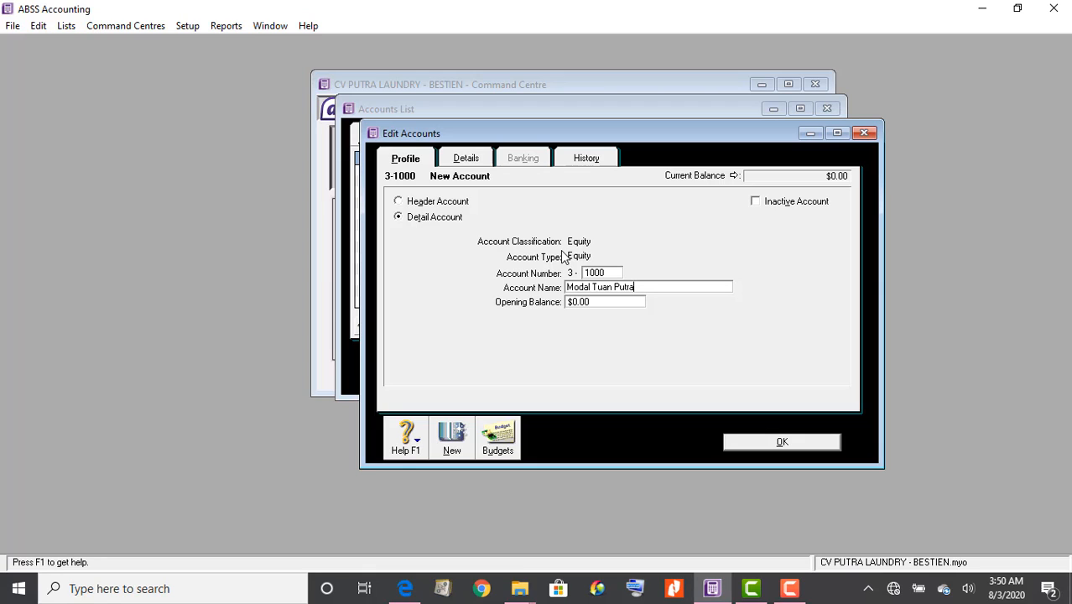
Save equity account 3-1000 and add 3-2000, the owner's Prive drawings account
left_click(759, 443)
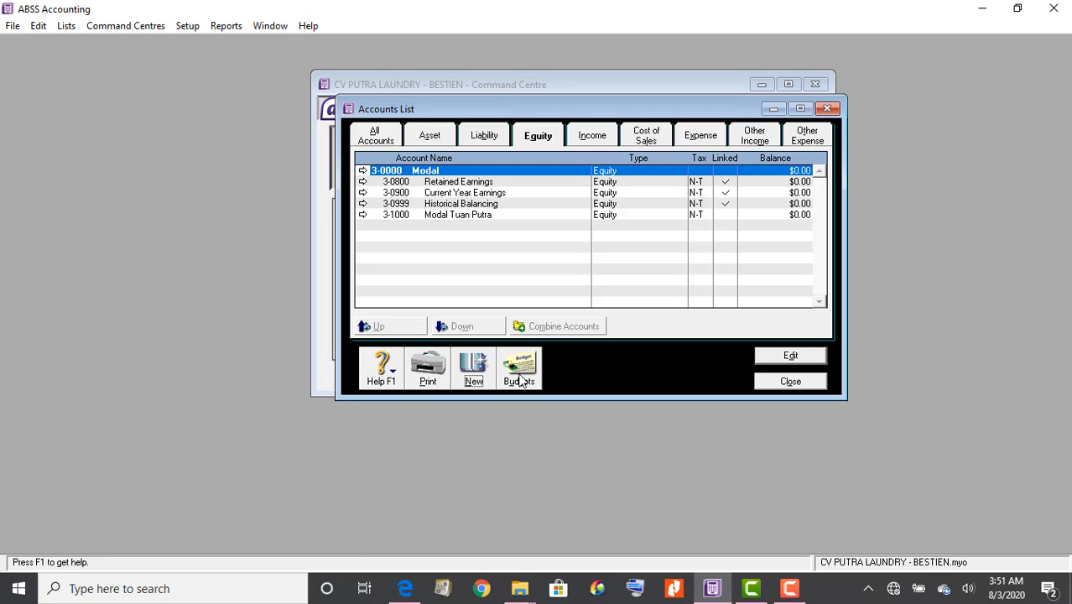
left_click(474, 369)
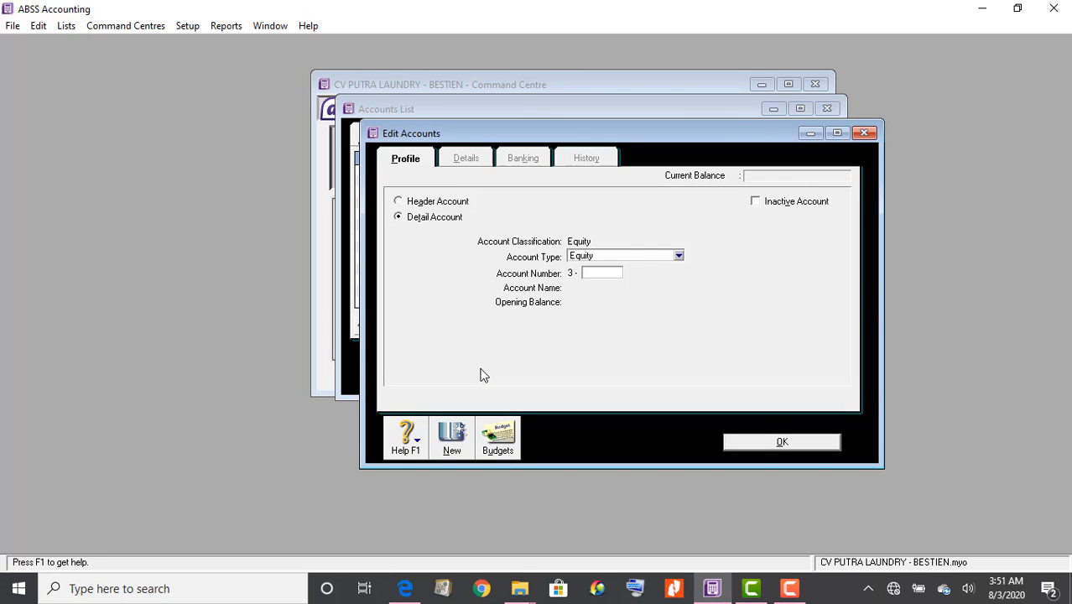
type("2000")
key("Tab")
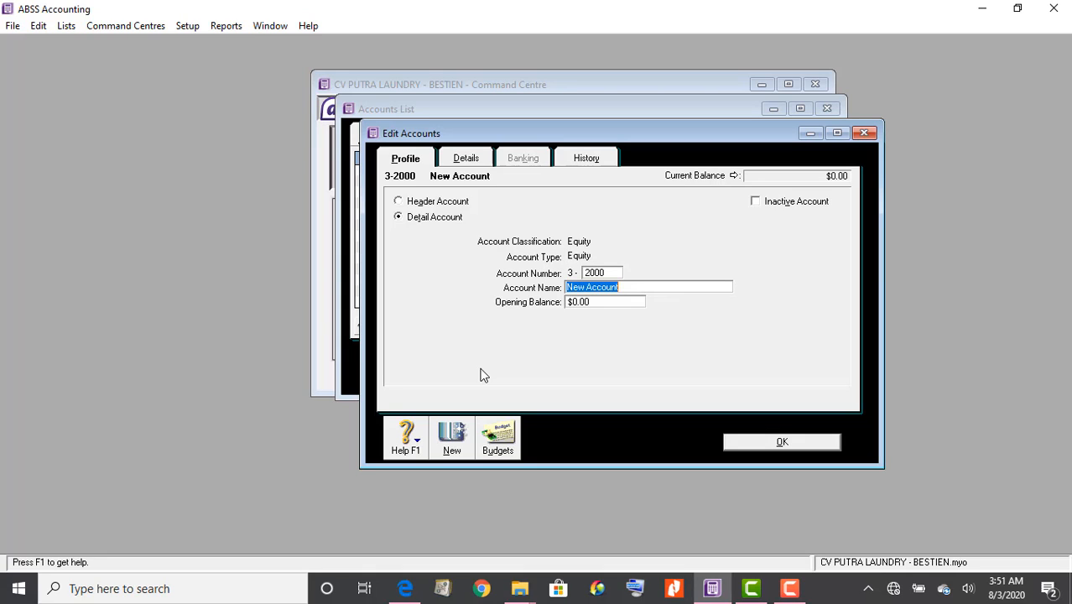
type("Prive Tuan Putra")
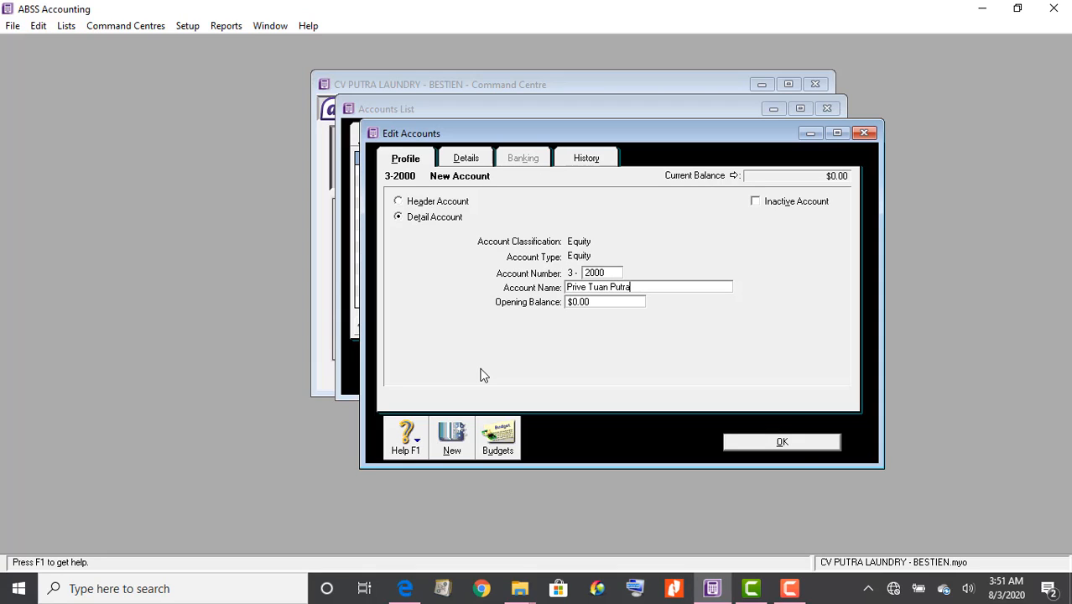
left_click(800, 445)
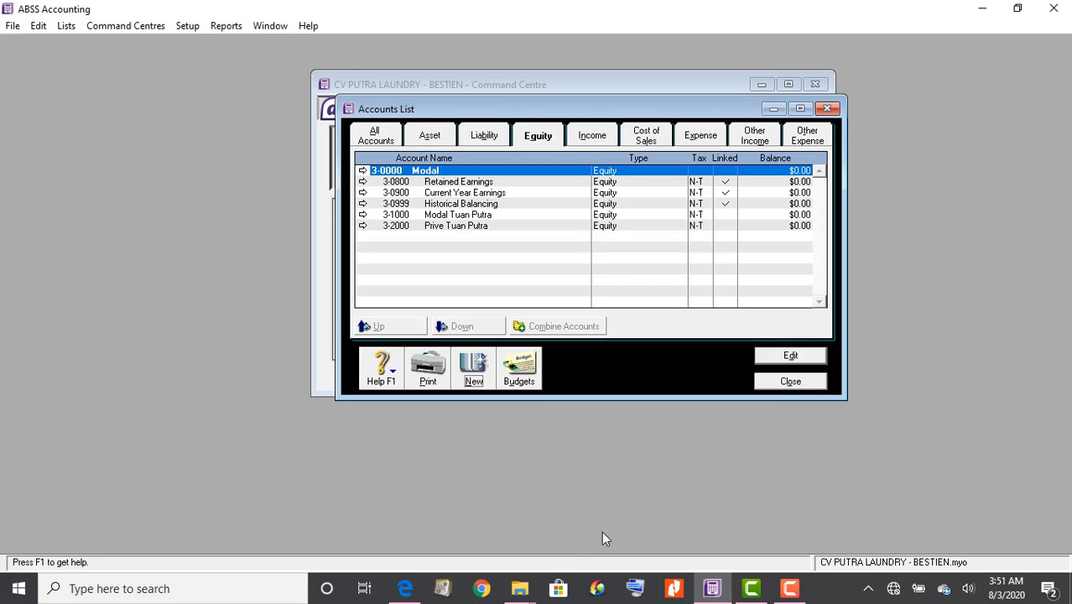
Rename the 4-0000 income header to 'Pendapatan' after checking the PDF chart of accounts
left_click(405, 588)
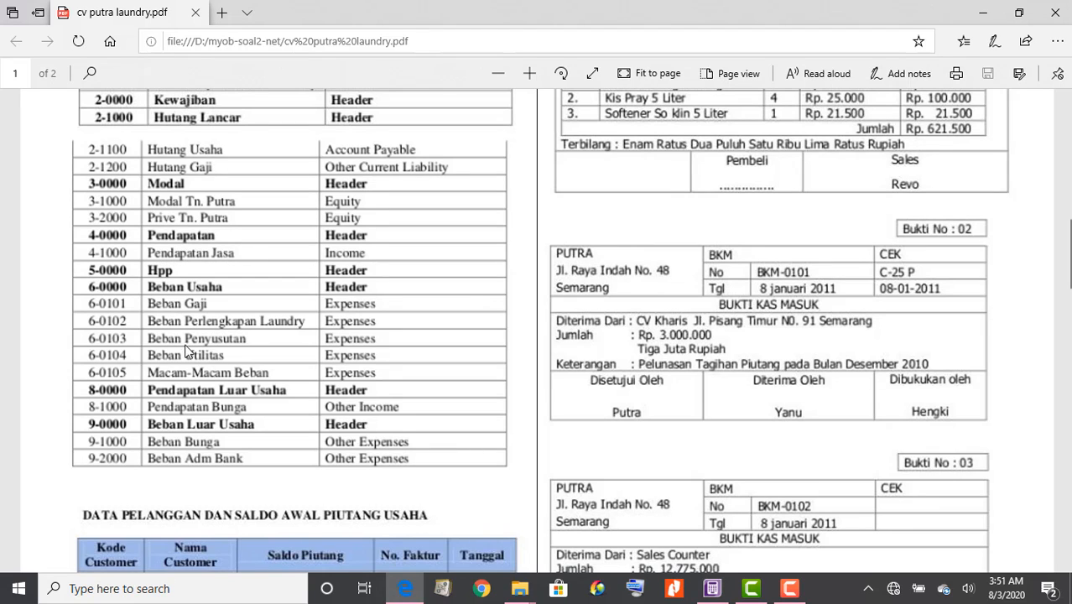
left_click(713, 588)
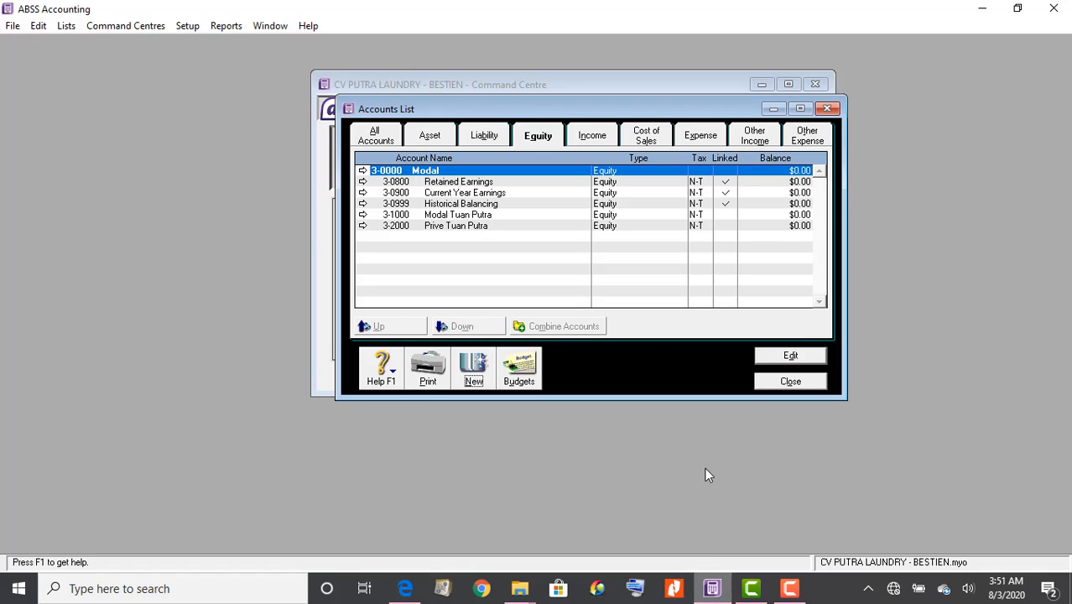
left_click(610, 139)
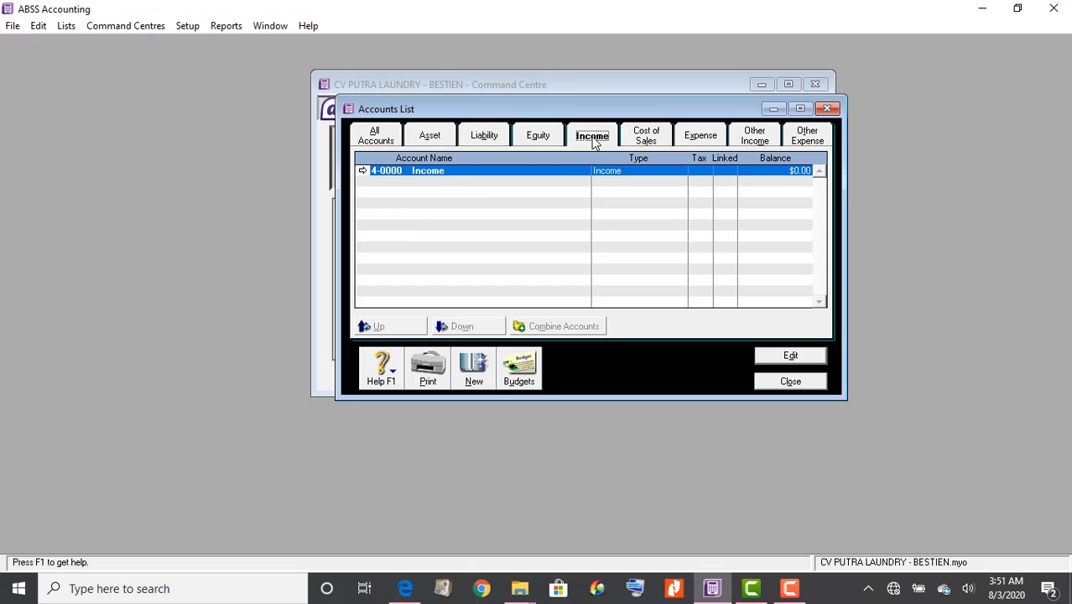
double_click(461, 171)
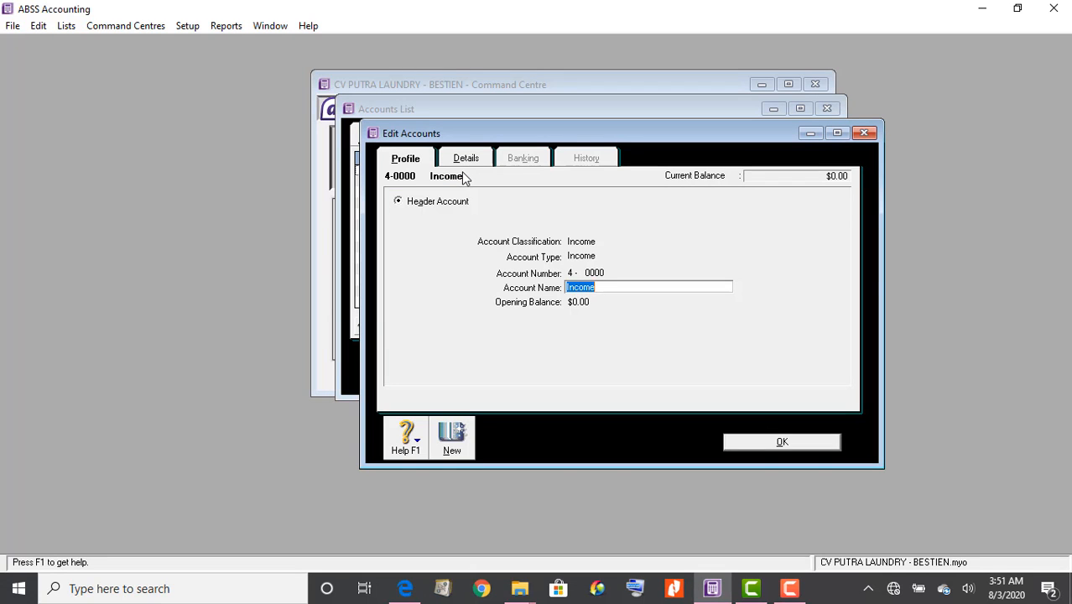
type("Pendapatan")
left_click(772, 451)
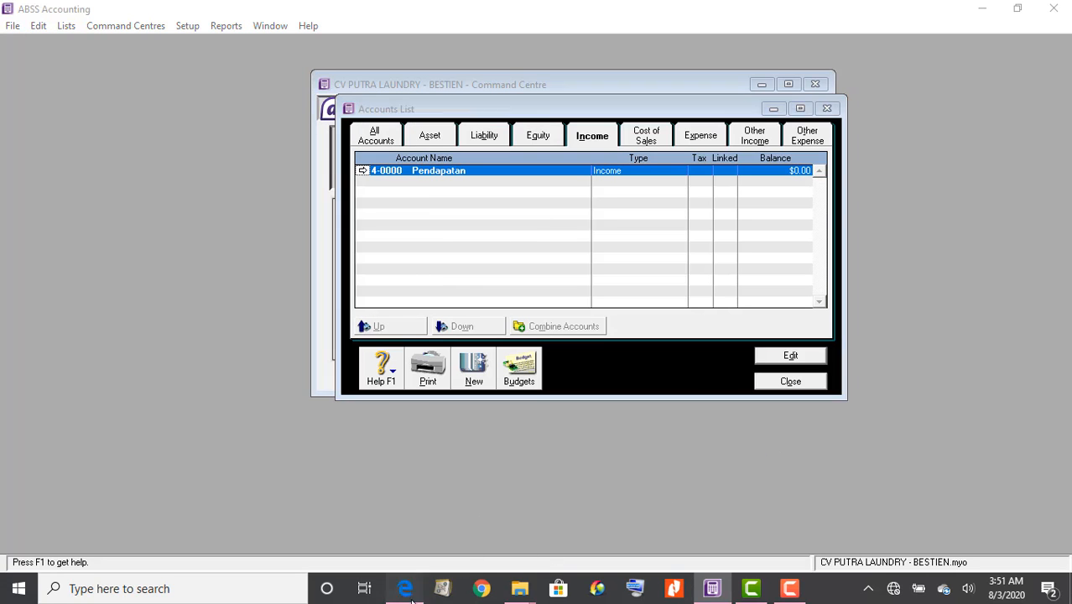
Create income detail account 4-1000 Pendapatan Jasa
left_click(410, 591)
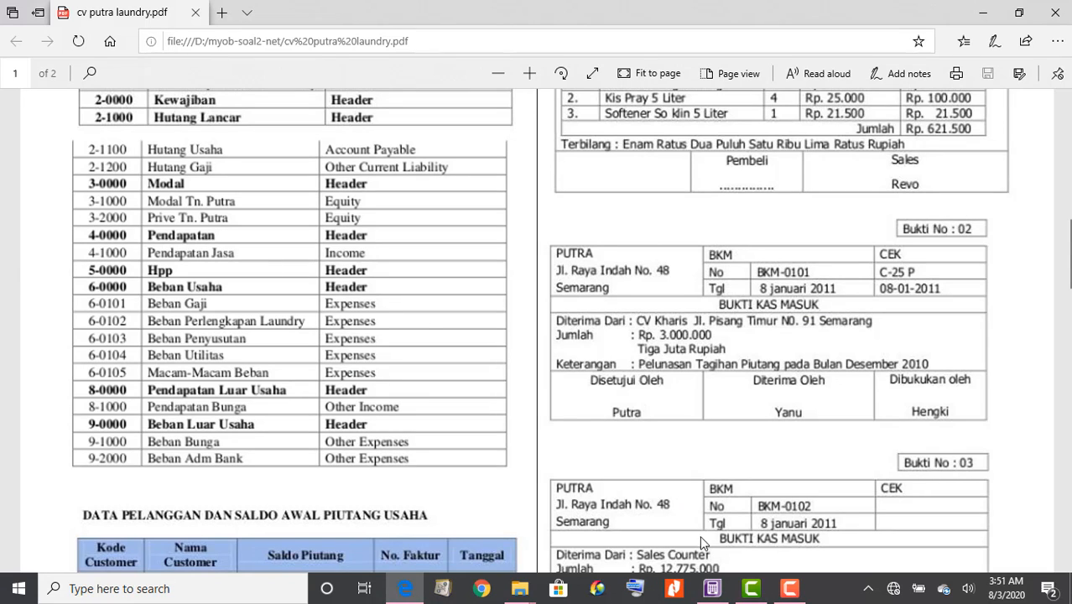
left_click(713, 589)
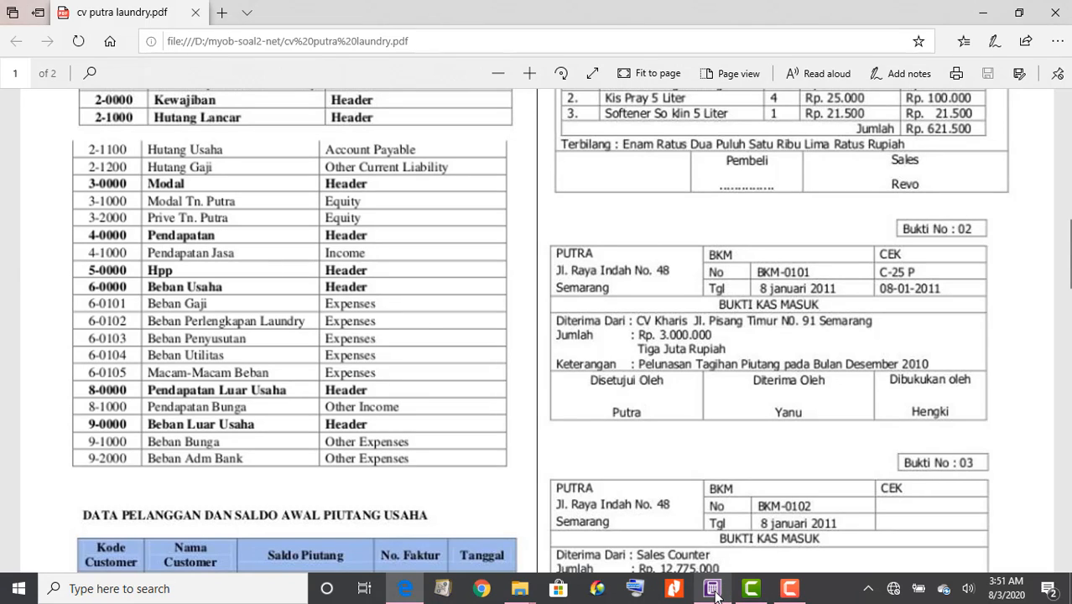
left_click(714, 591)
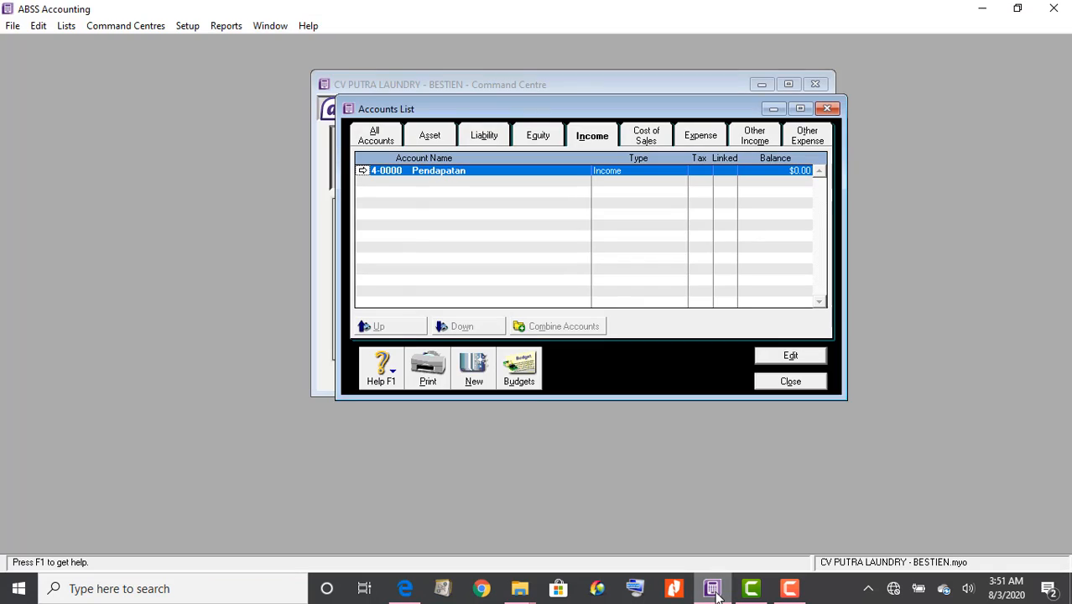
left_click(484, 367)
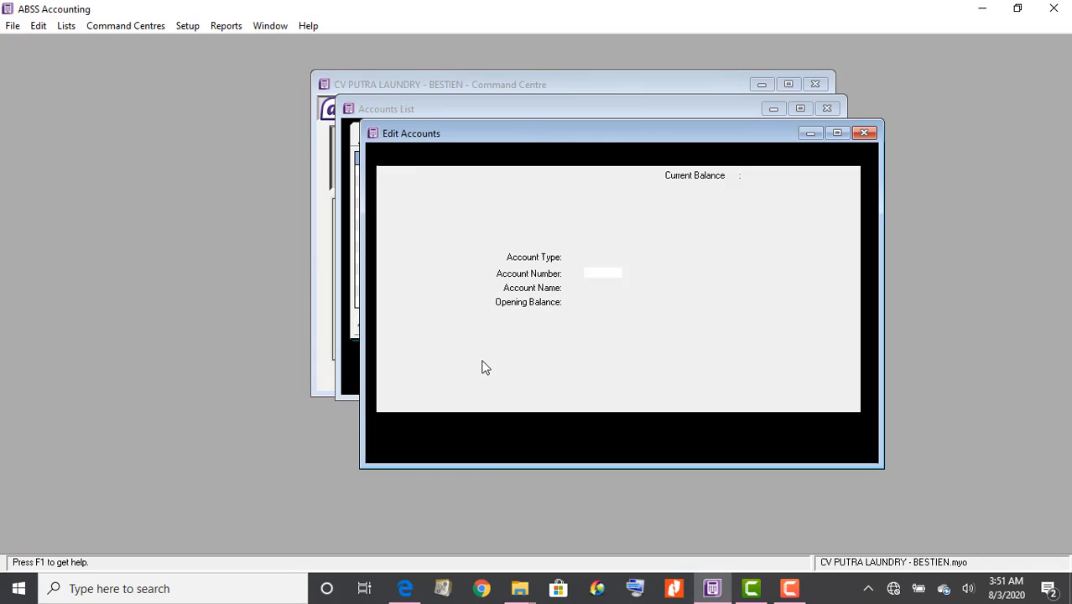
type("1000")
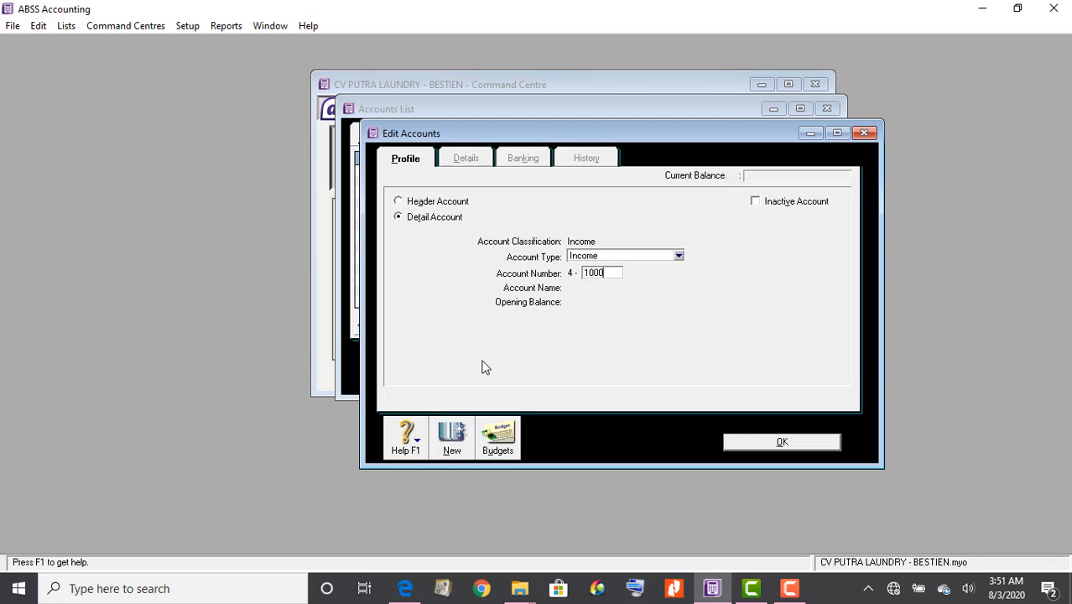
key("Tab")
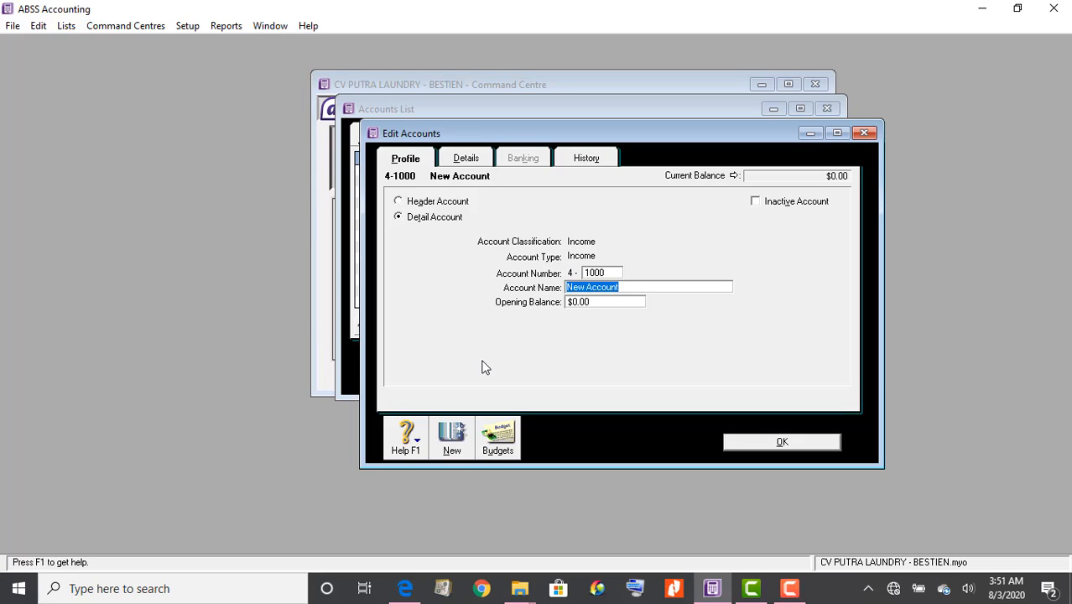
type("Pendapatan Jasa")
left_click(772, 441)
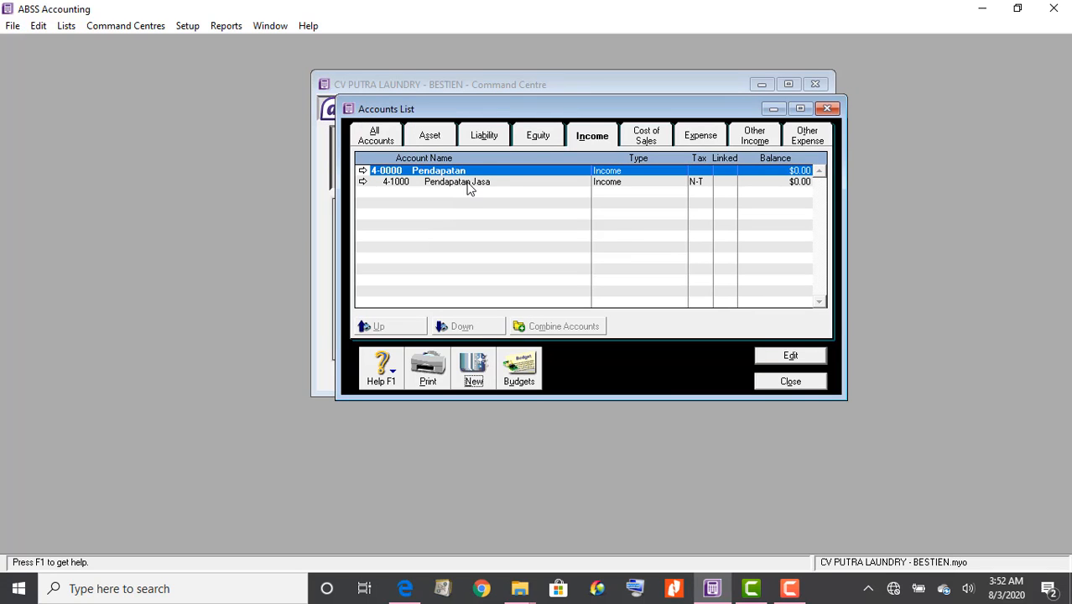
Rename the 5-0000 Cost Of Sales header to 'HPP'
left_click(641, 138)
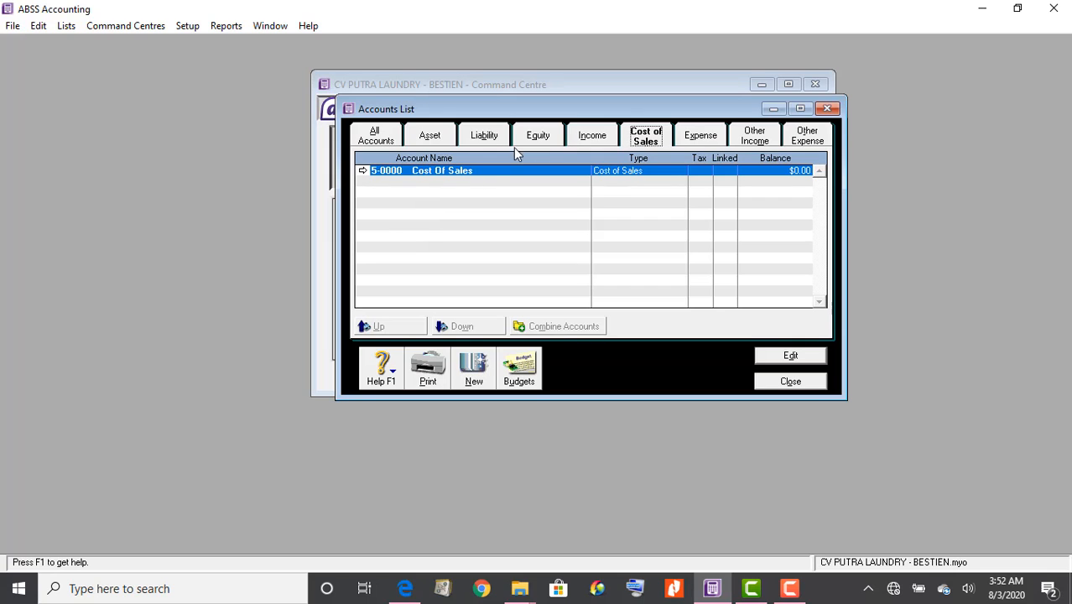
double_click(489, 172)
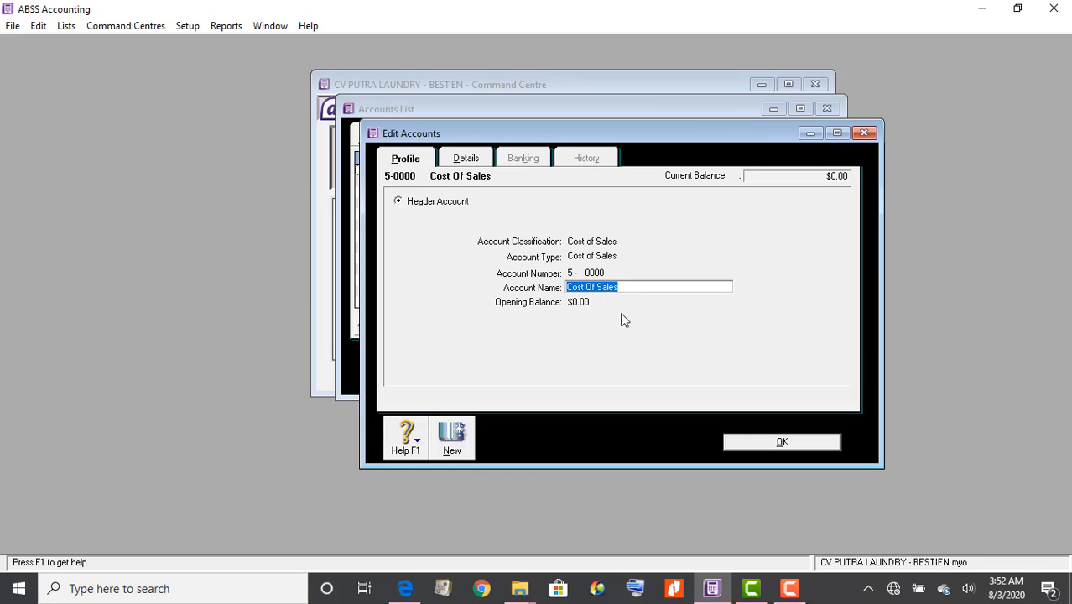
type("HPP")
left_click(784, 447)
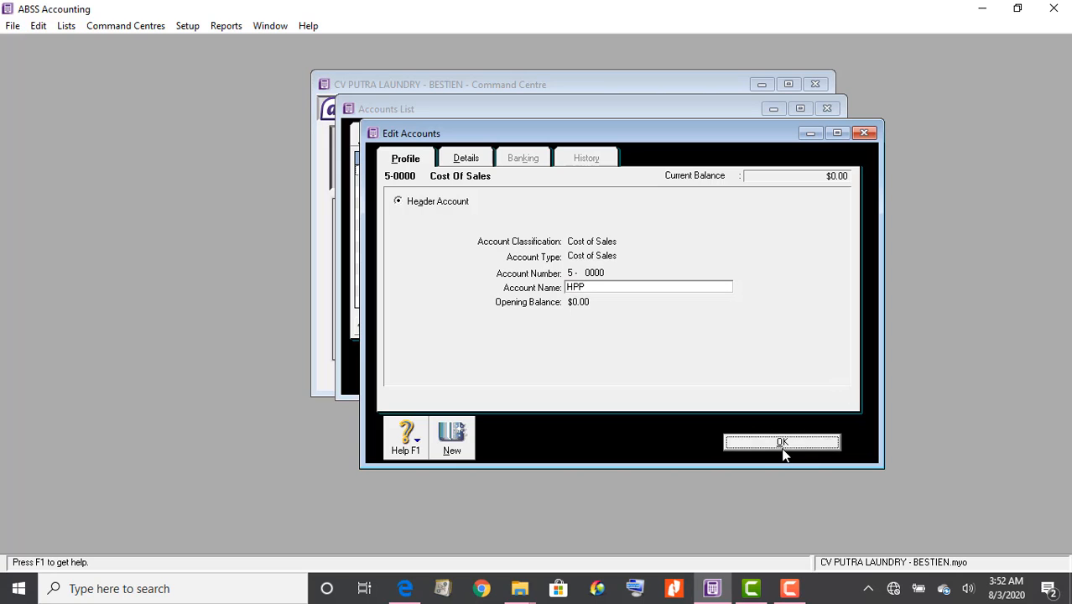
left_click(701, 139)
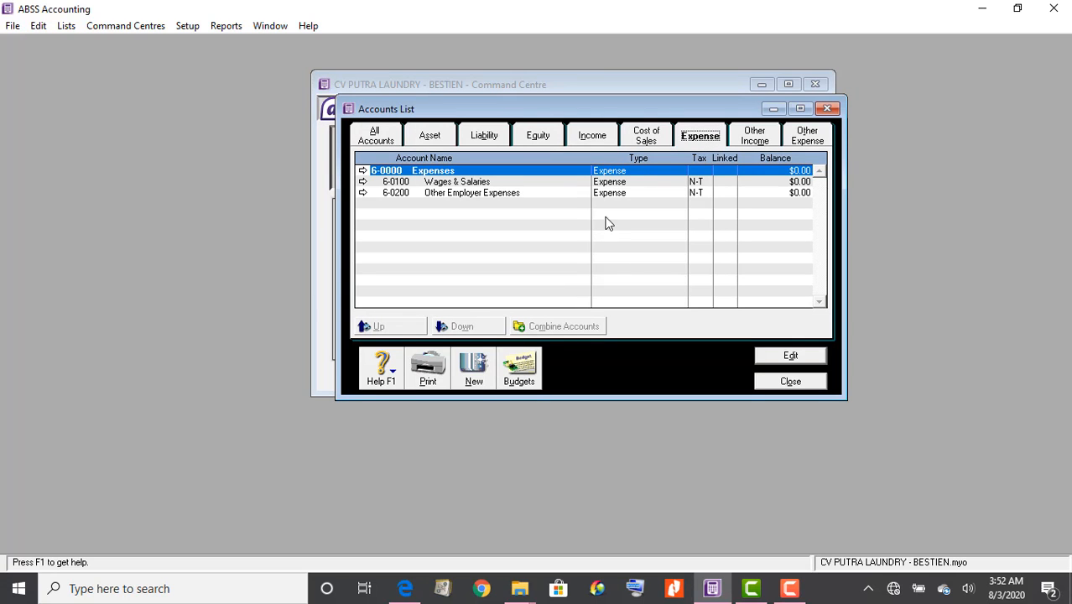
Rename the Wages & Salaries expense account to 'Beban Gaji' per the PDF
left_click(406, 588)
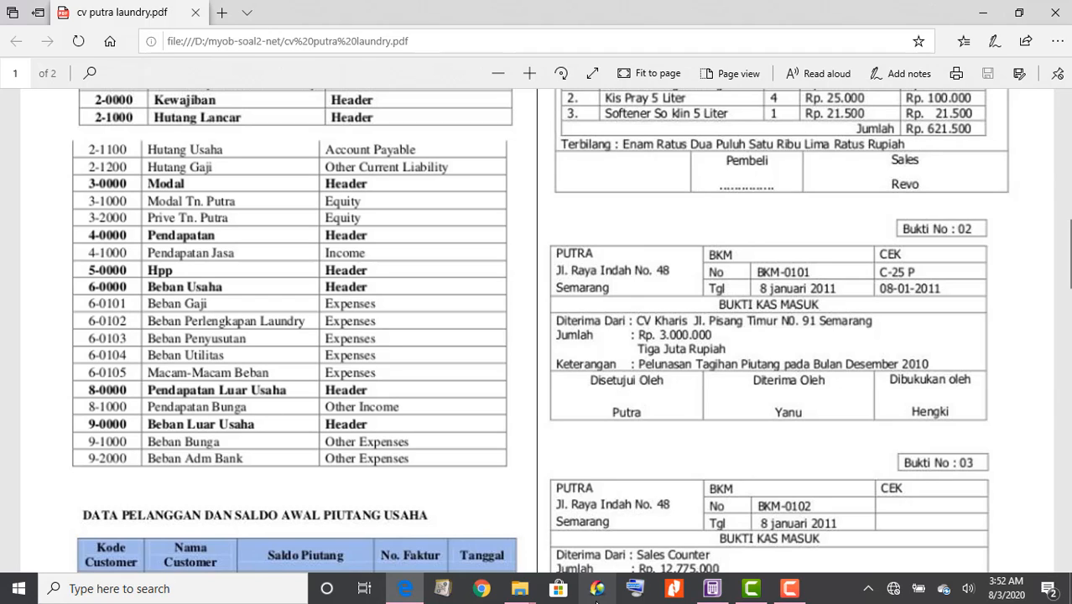
left_click(713, 590)
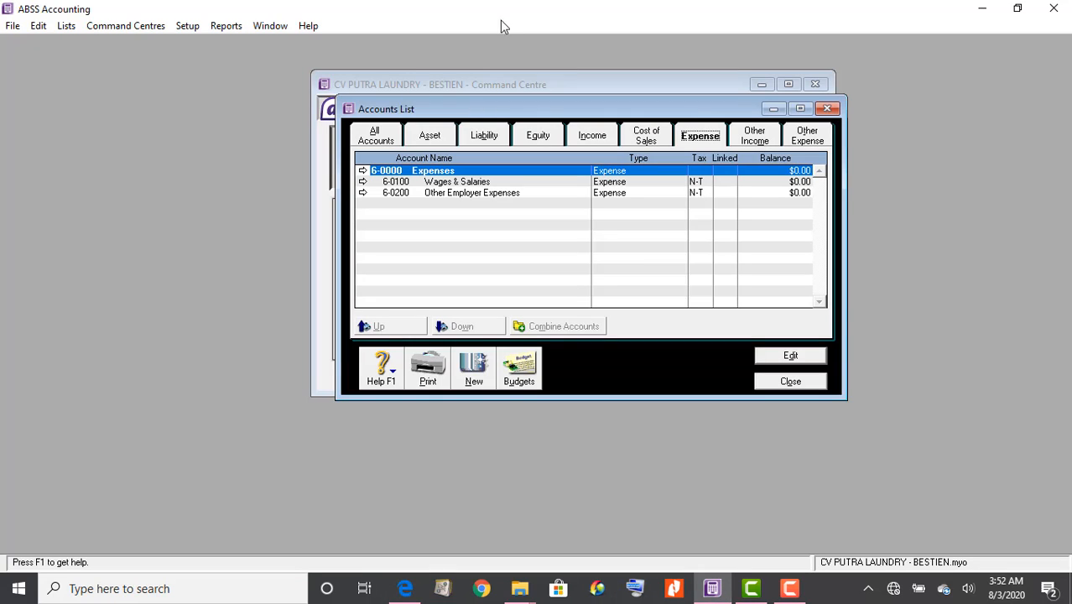
double_click(453, 182)
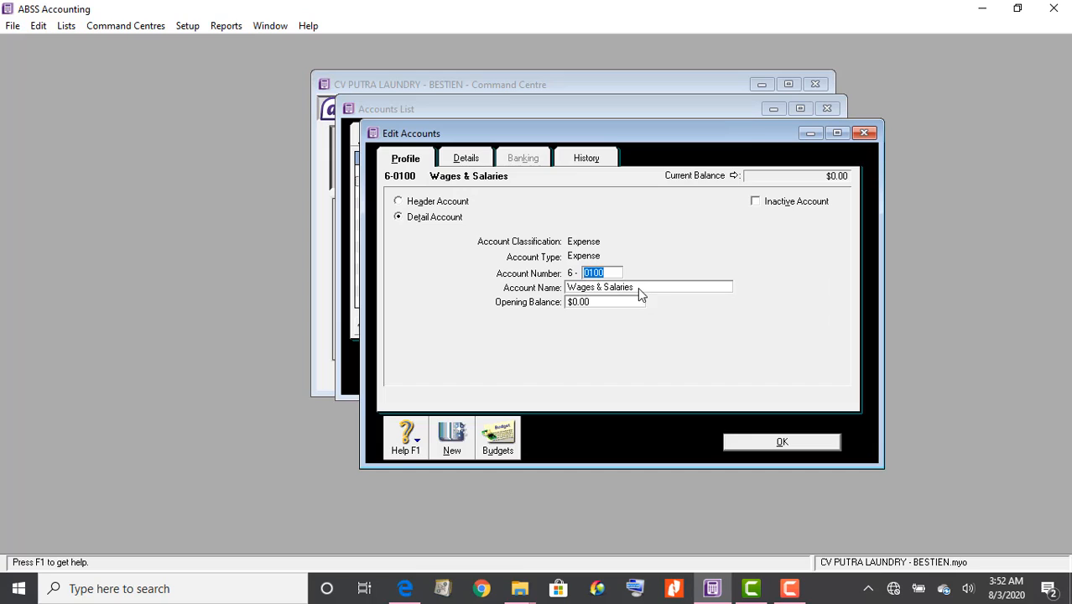
left_click(638, 287)
type("Beban Gaji")
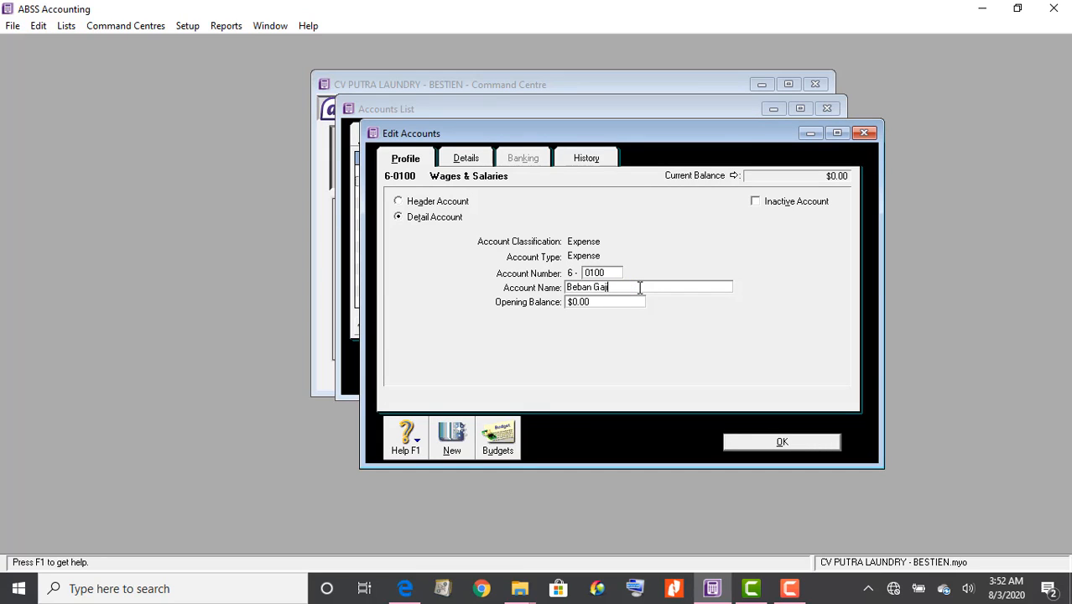
Renumber Beban Gaji to 6-0101 to match the PDF and save it
left_click(608, 276)
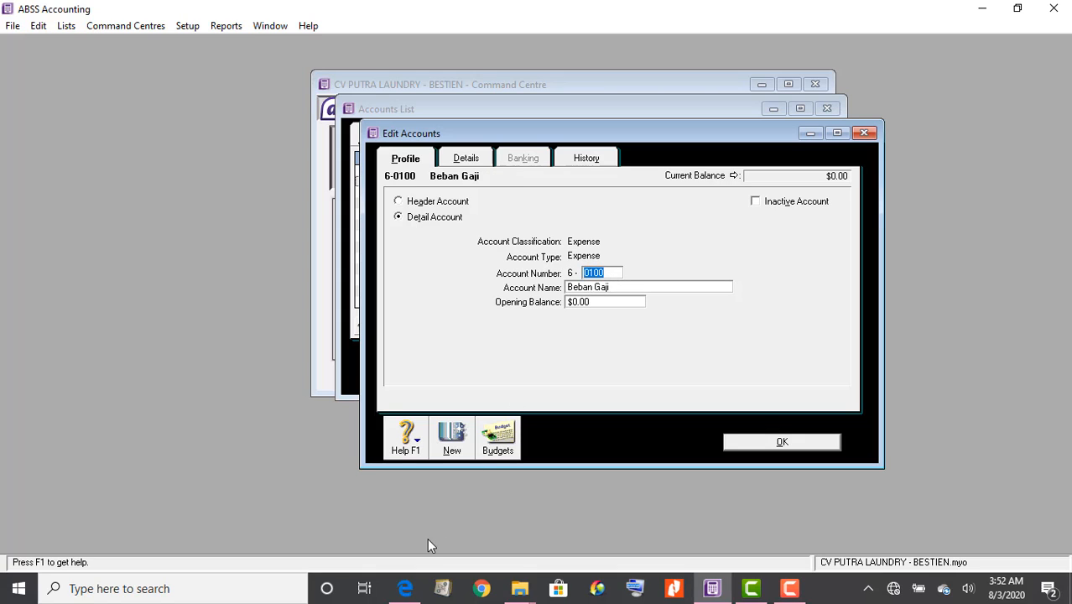
left_click(404, 590)
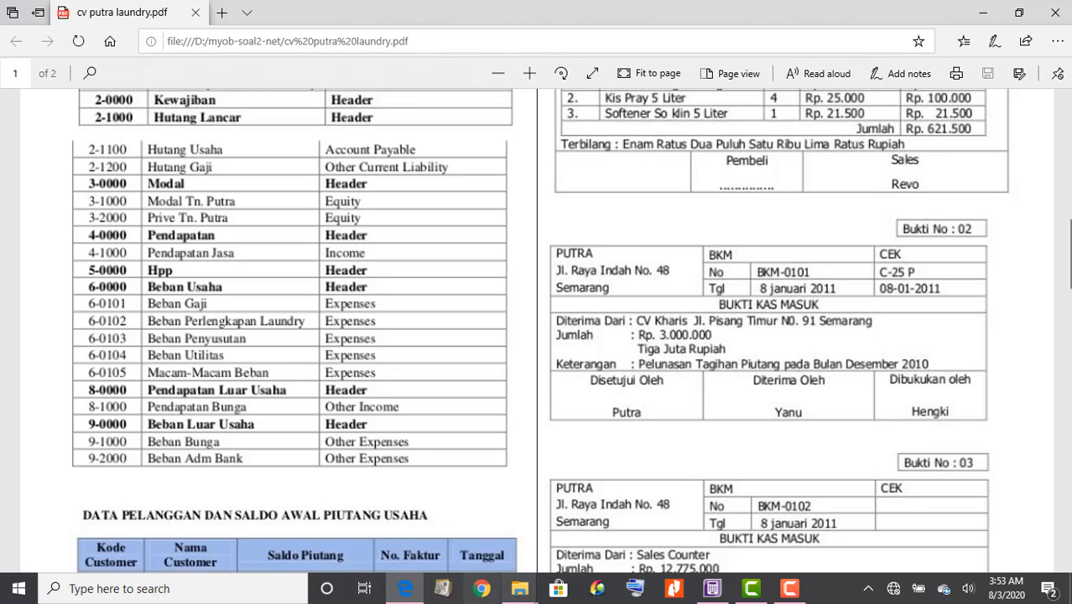
left_click(719, 592)
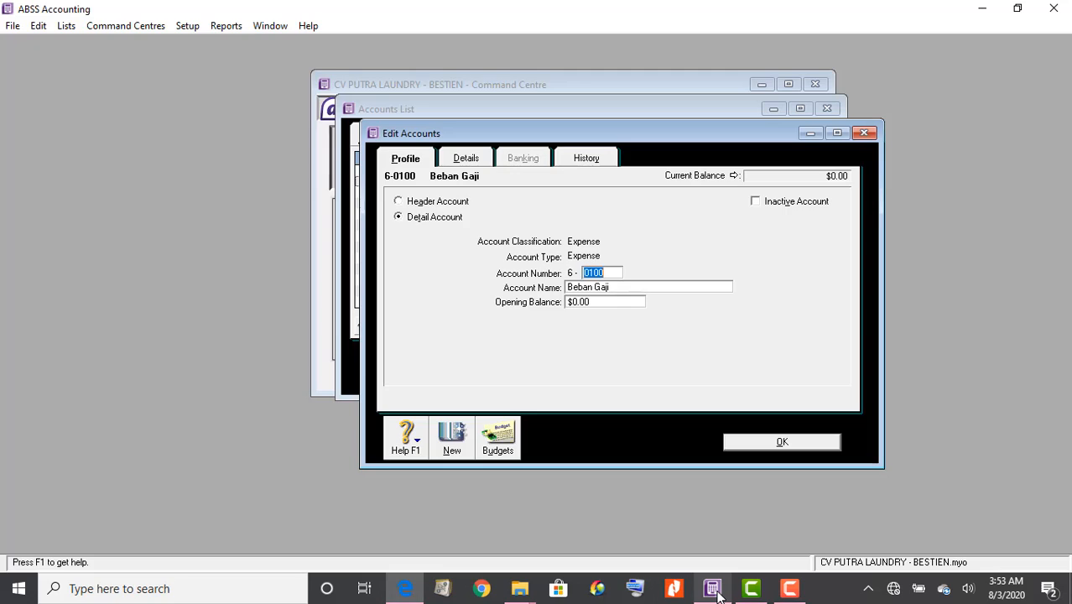
key("BackSpace")
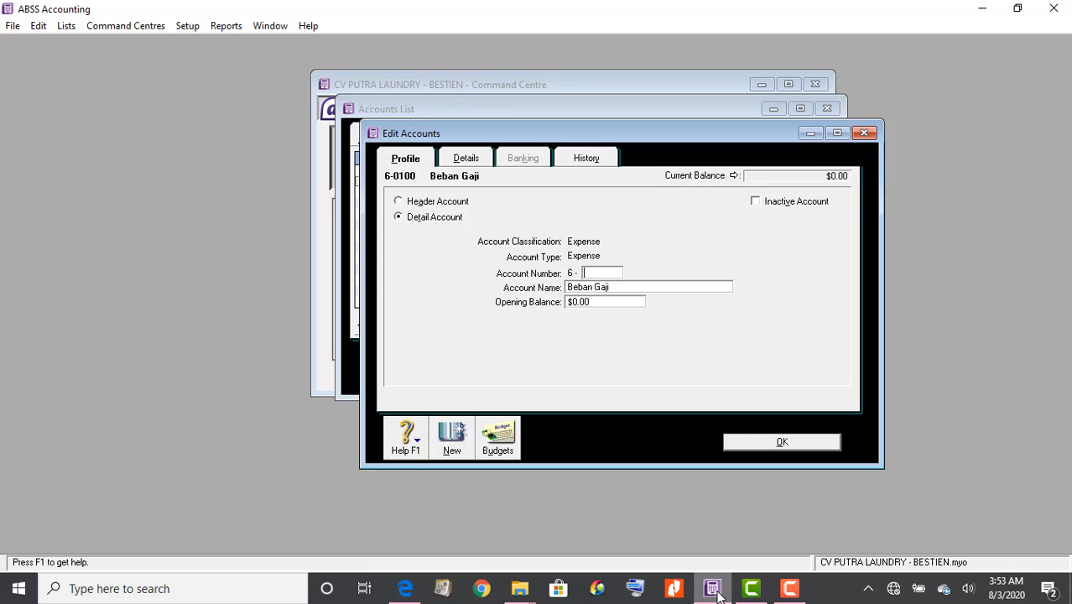
type("1")
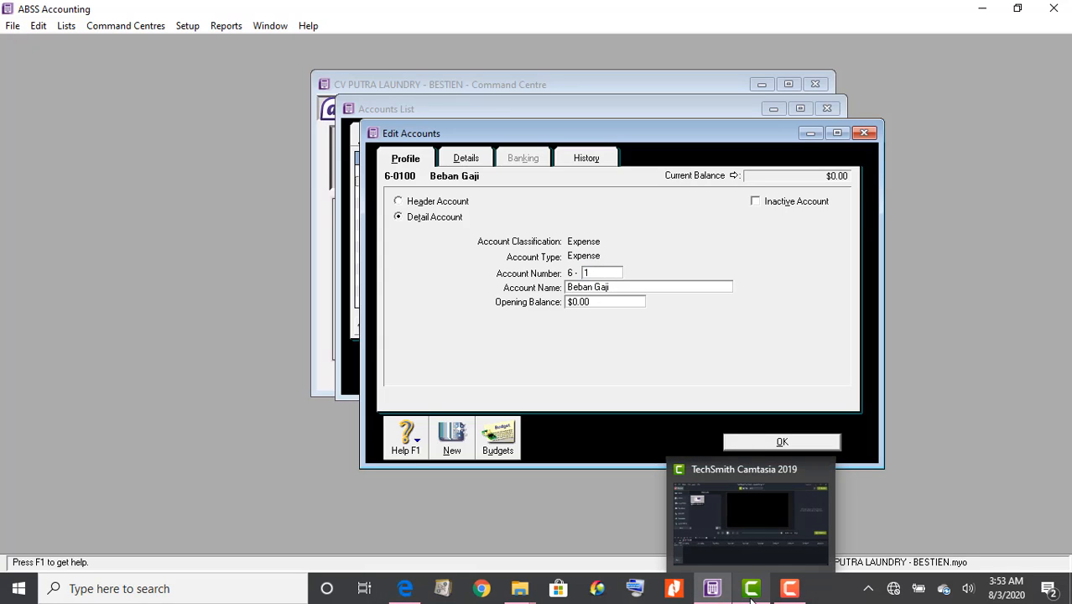
key("BackSpace")
type("0")
type("101")
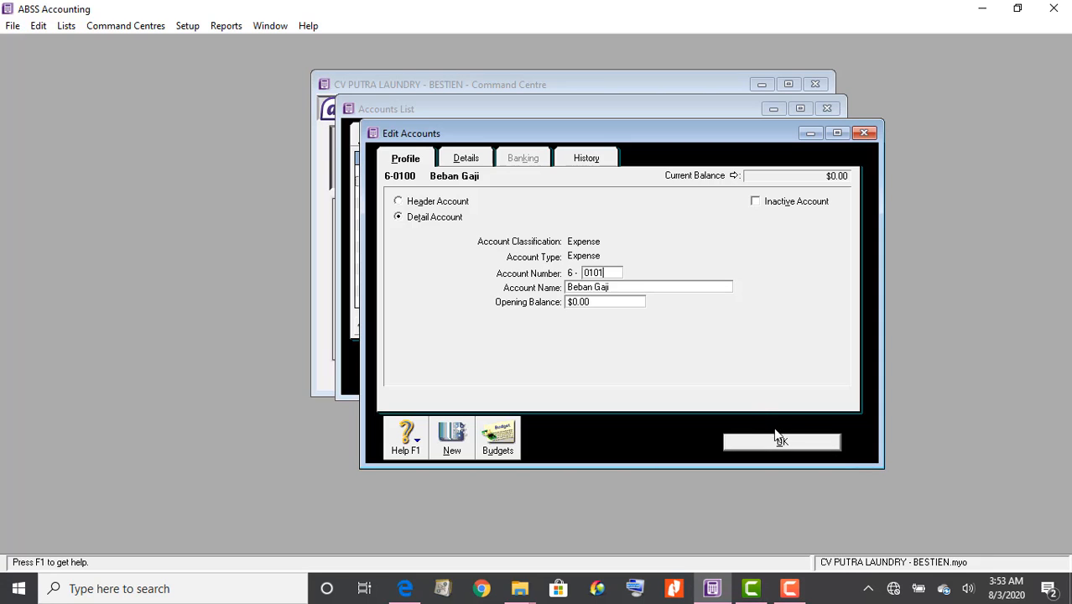
left_click(775, 440)
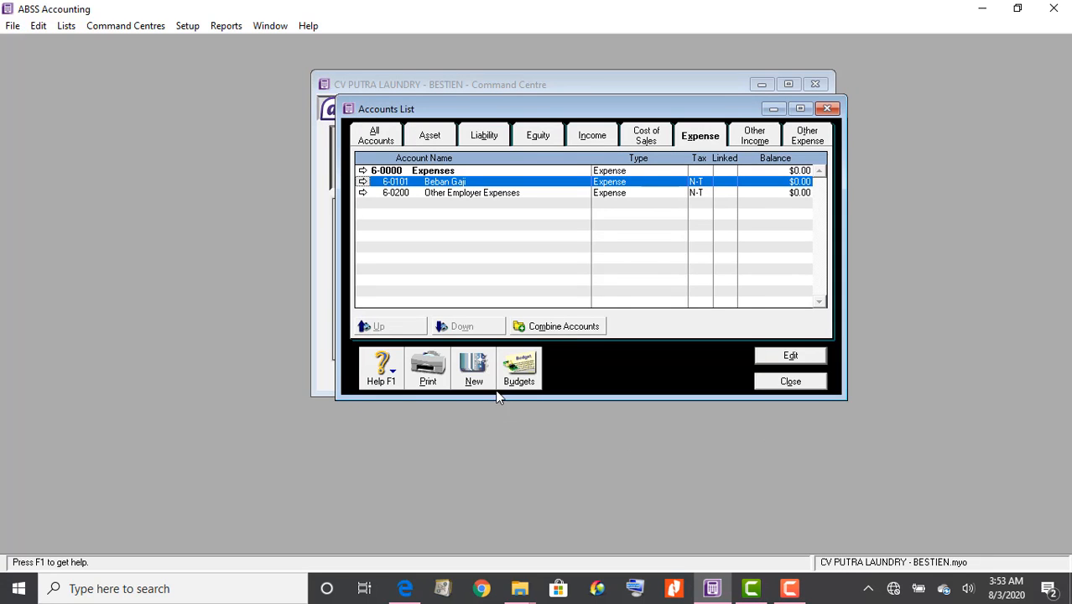
left_click(475, 373)
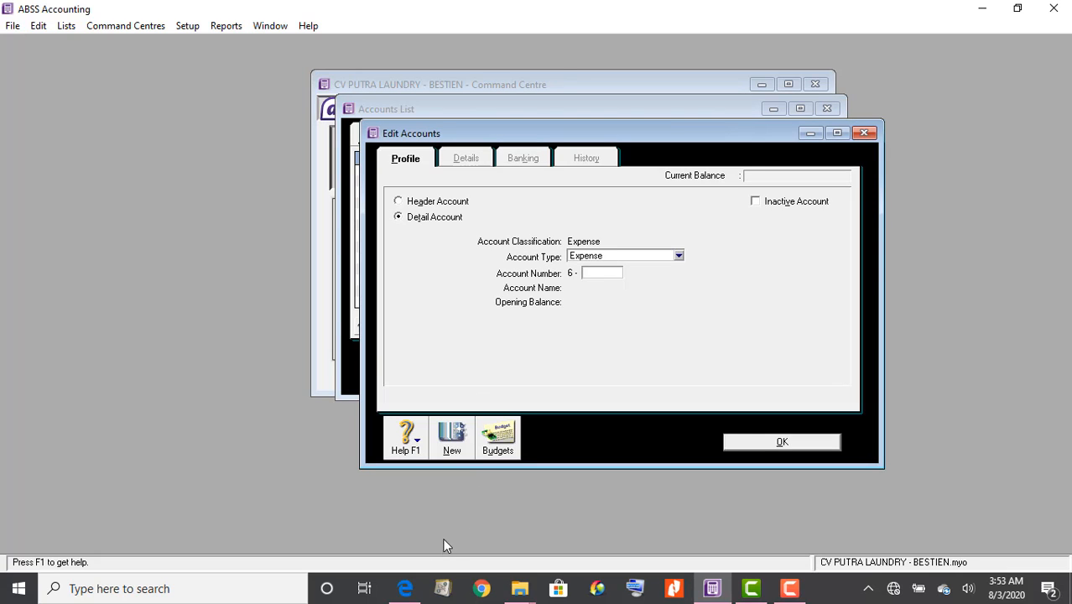
Create expense account 6-0102 'Beban PErlengkapan Laundry' as listed in the PDF
left_click(405, 588)
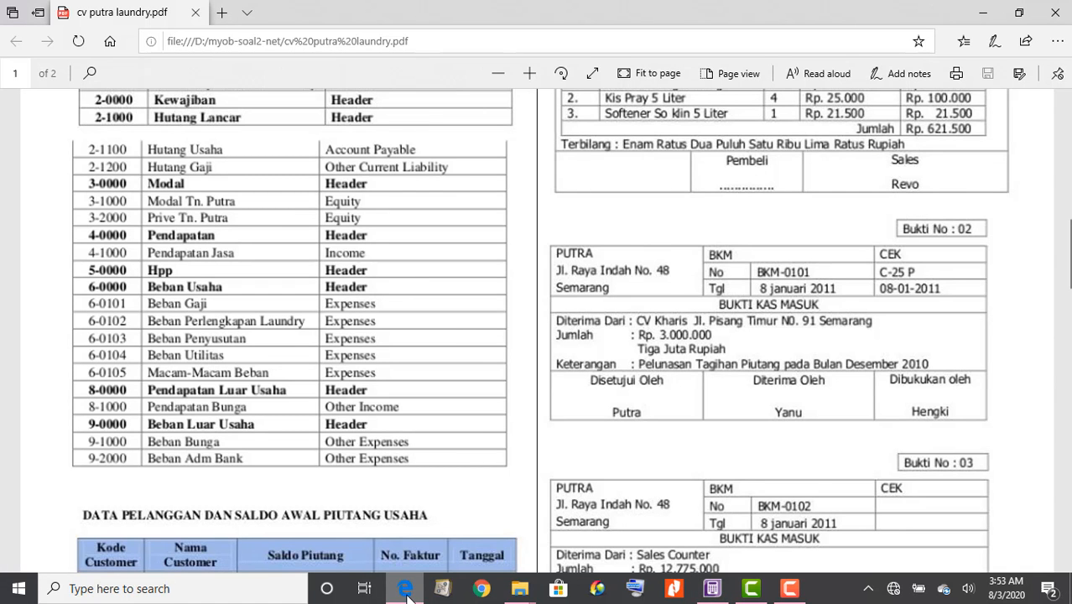
left_click(711, 590)
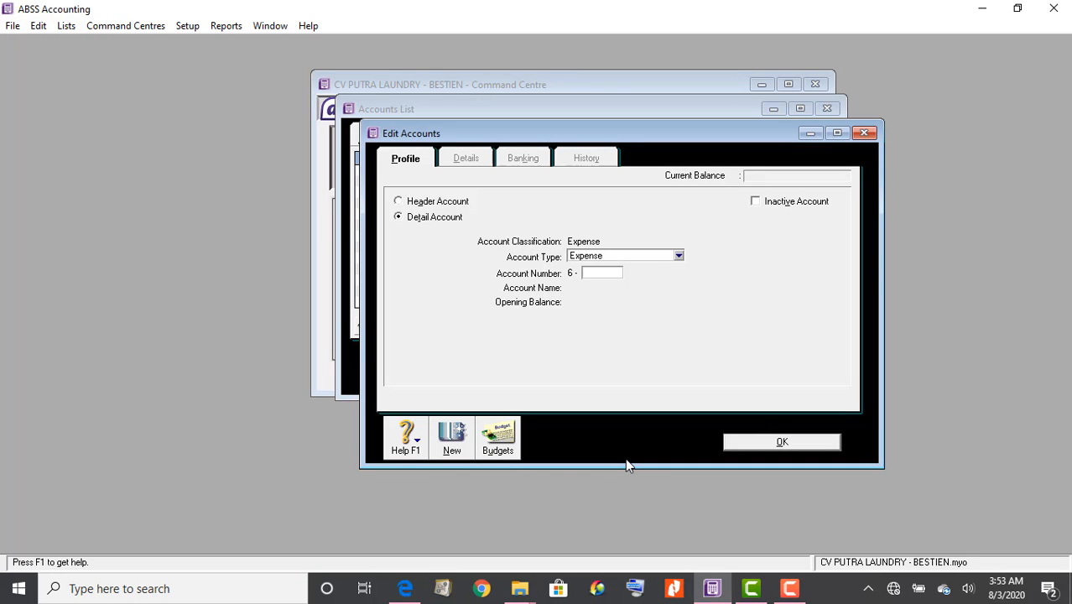
type("10")
key("BackSpace")
key("BackSpace")
type("0102")
key("Tab")
type("B")
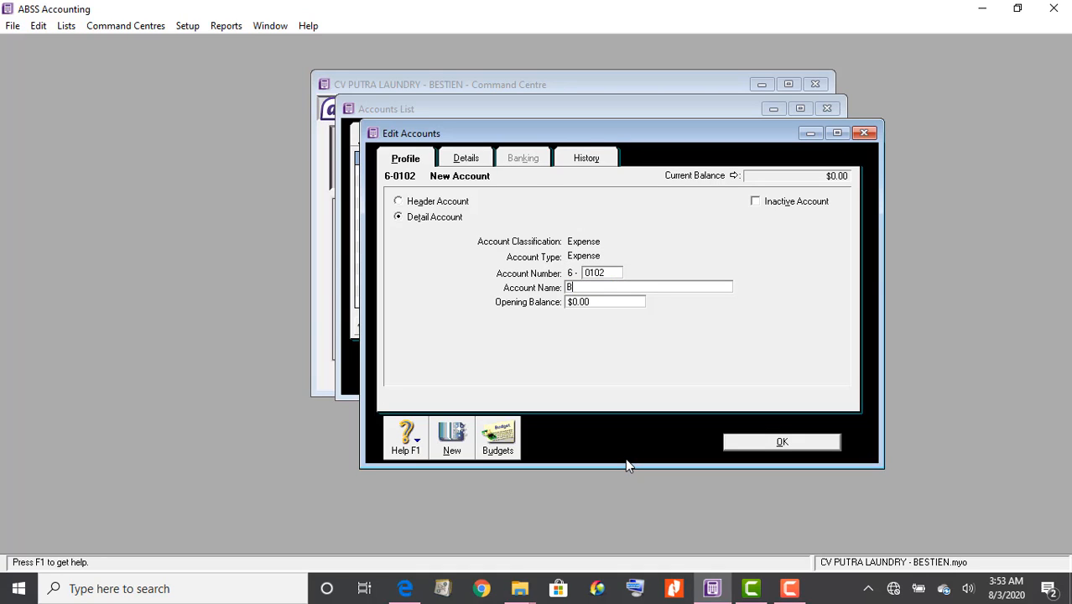
type("eban PErlengkapan Laundry")
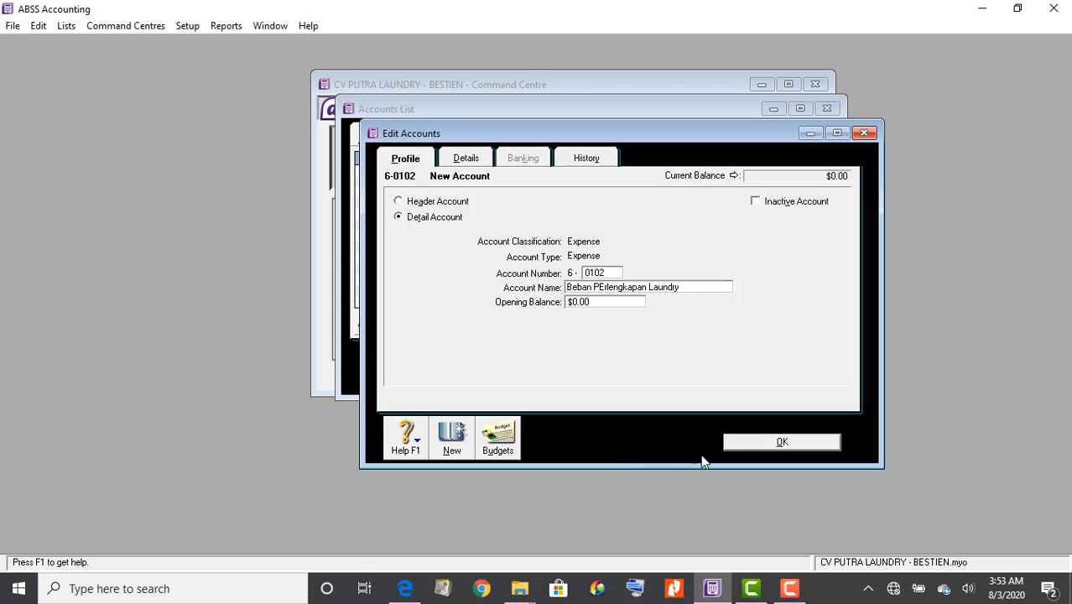
left_click(745, 443)
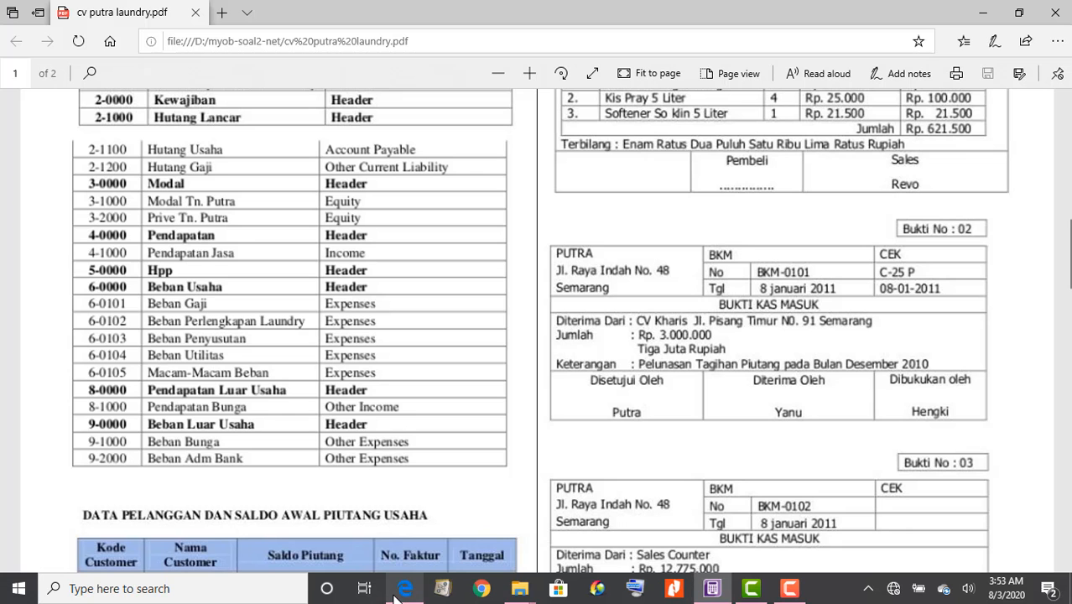
Create expense account 6-0103 'Baban Penyusutan'
left_click(401, 592)
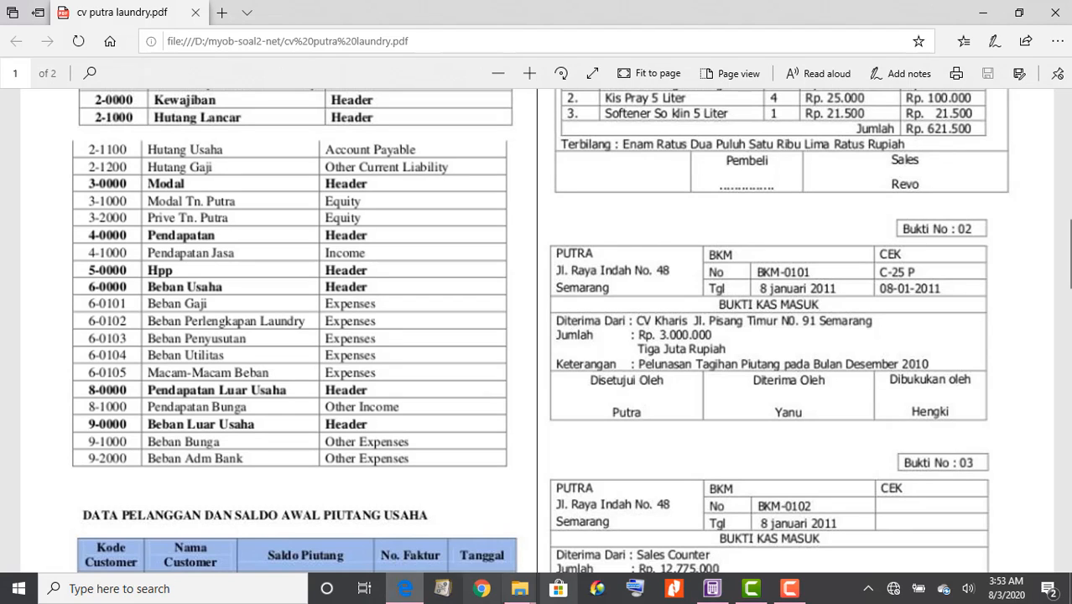
left_click(712, 590)
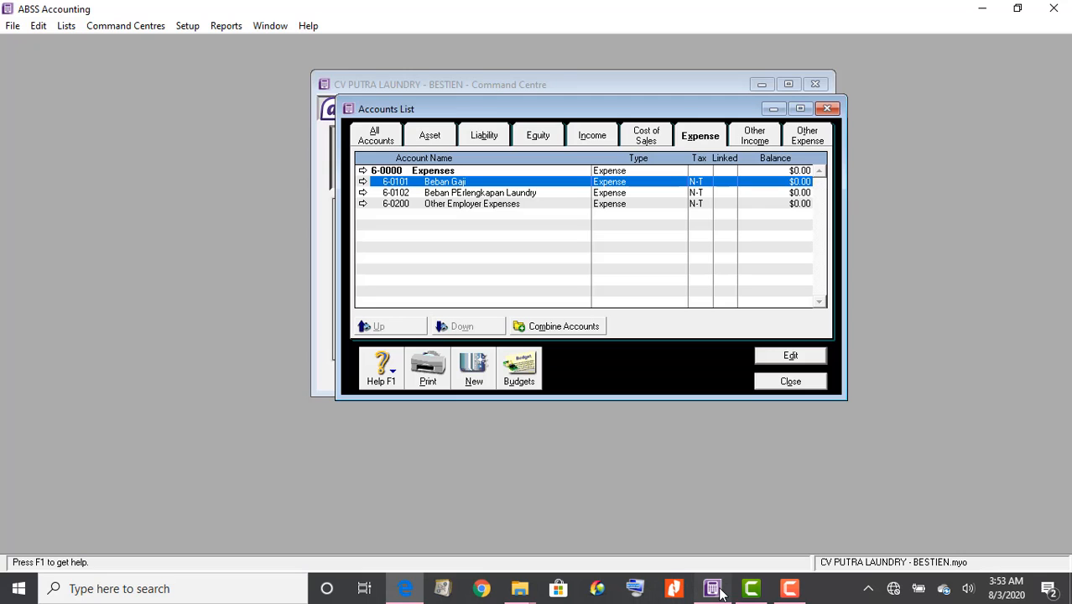
left_click(485, 363)
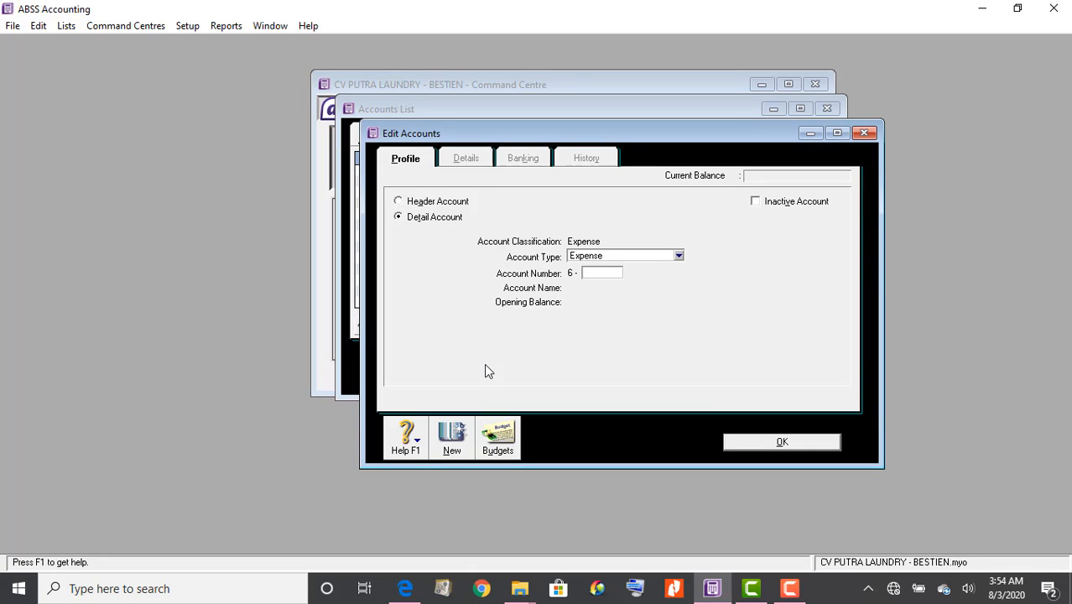
type("02")
key("BackSpace")
type("103")
key("Tab")
type("B")
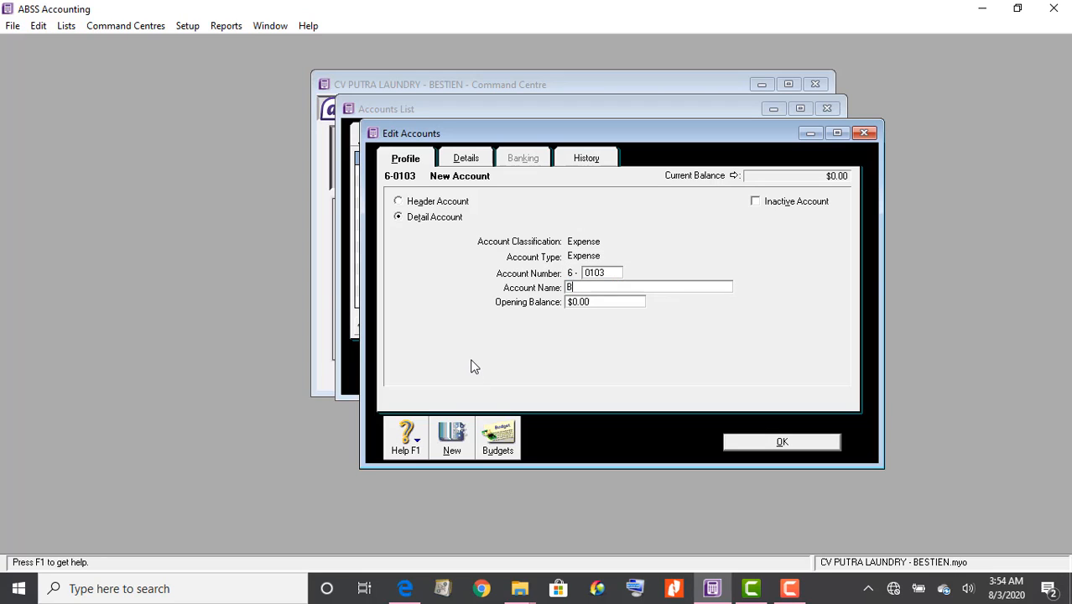
type("aban Penyusutan")
left_click(743, 447)
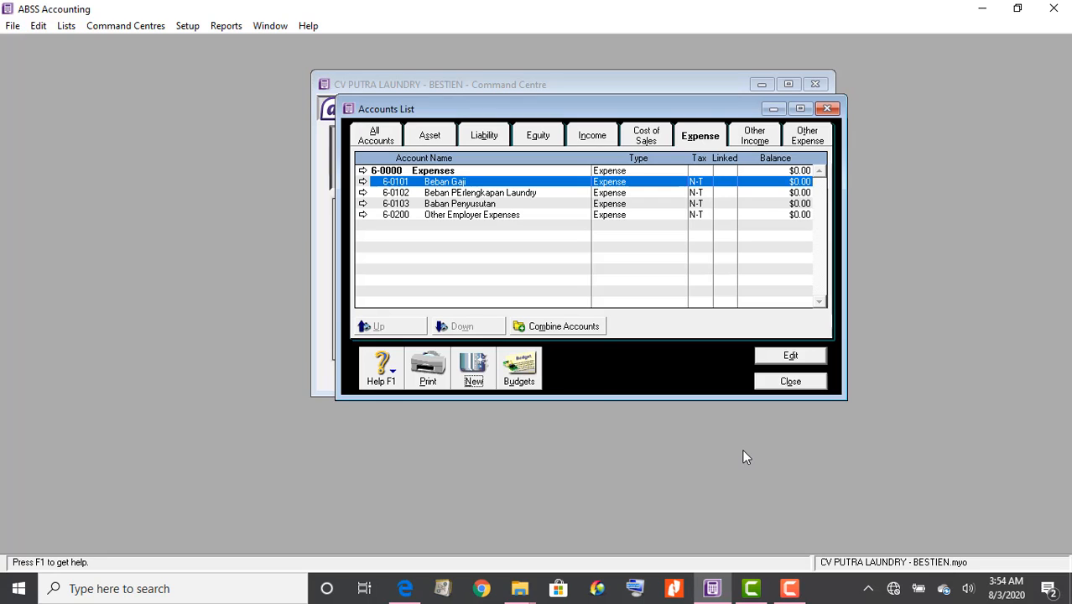
Create expense account 6-0104 Beban Utilitas, then recheck the PDF chart of accounts
left_click(477, 375)
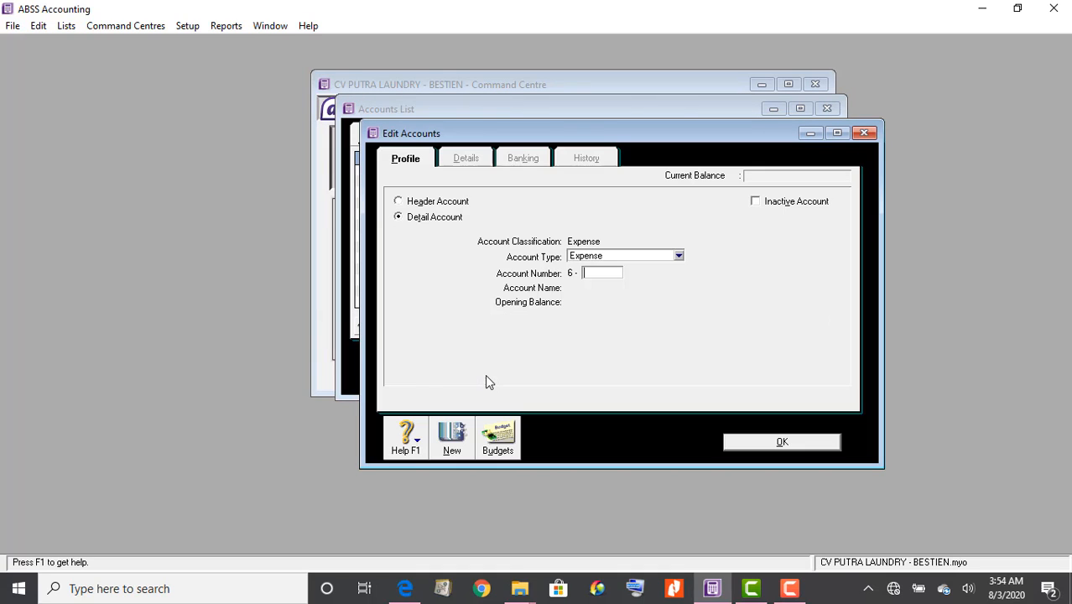
type("0104")
key("Tab")
type("Beban")
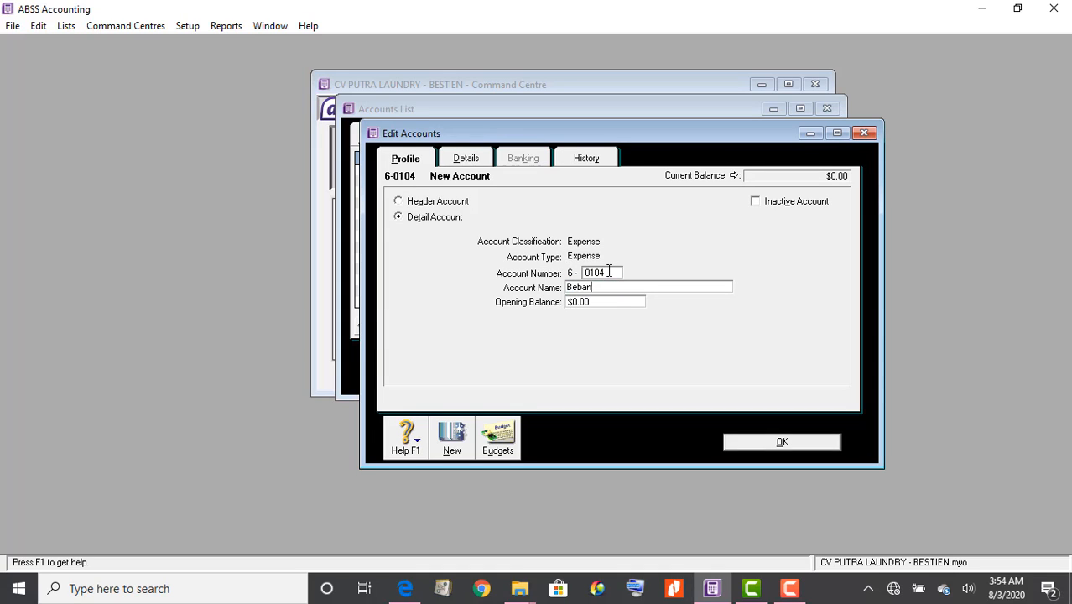
type(" Utilitas")
key("Tab")
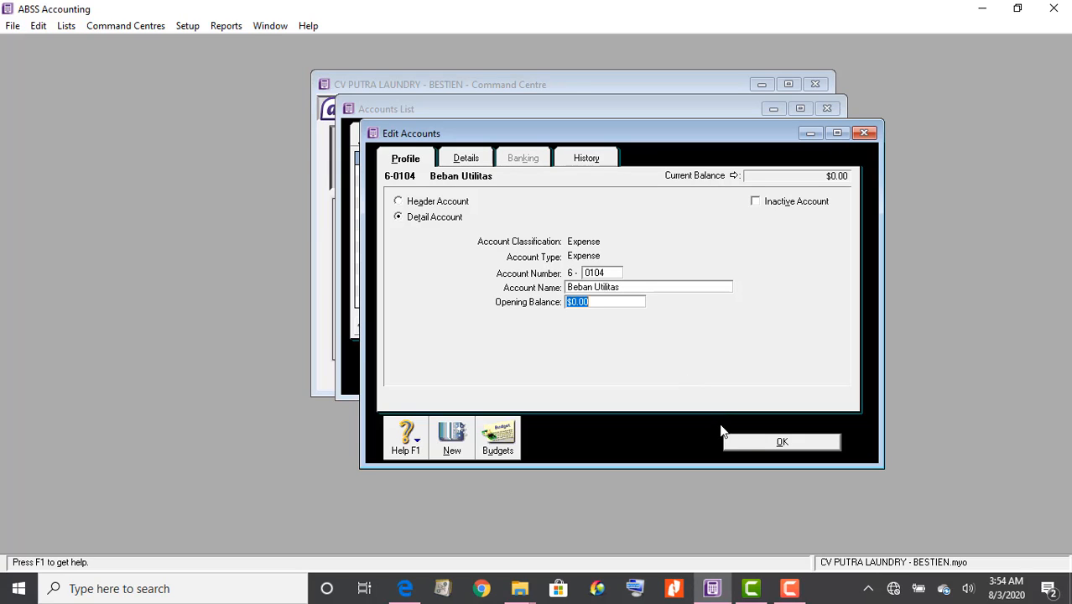
left_click(786, 449)
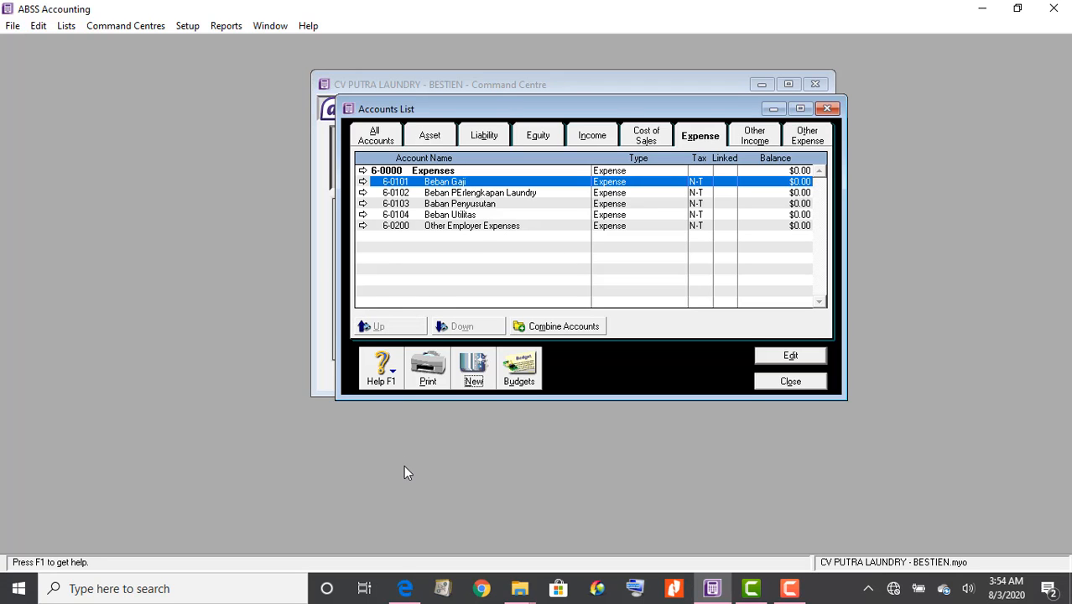
left_click(402, 590)
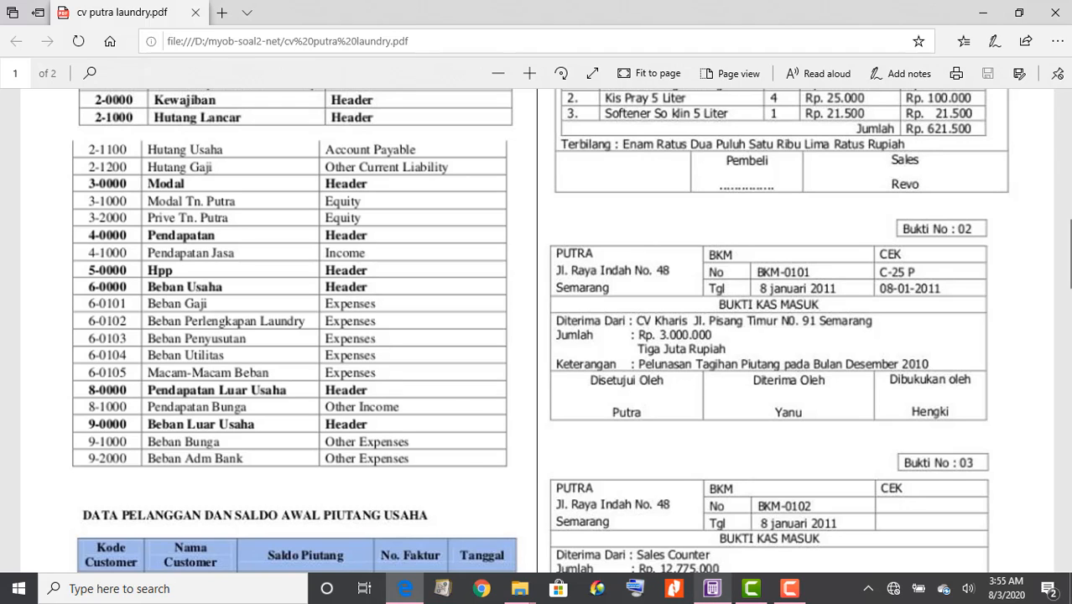
Create expense account 6-0105 'Macam-macam beban' below Beban Utilitas
left_click(712, 589)
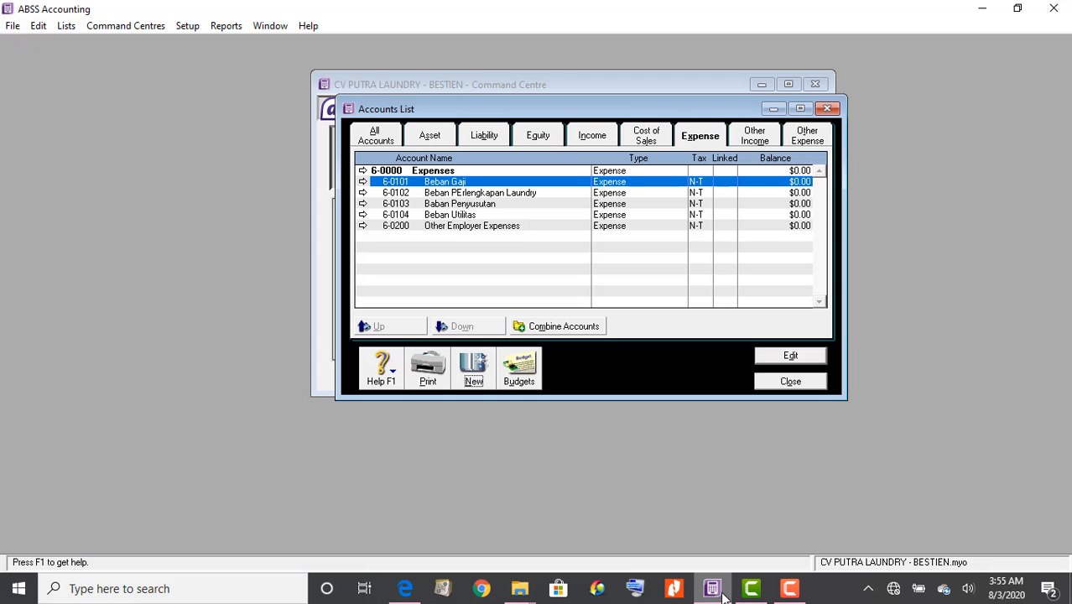
left_click(474, 365)
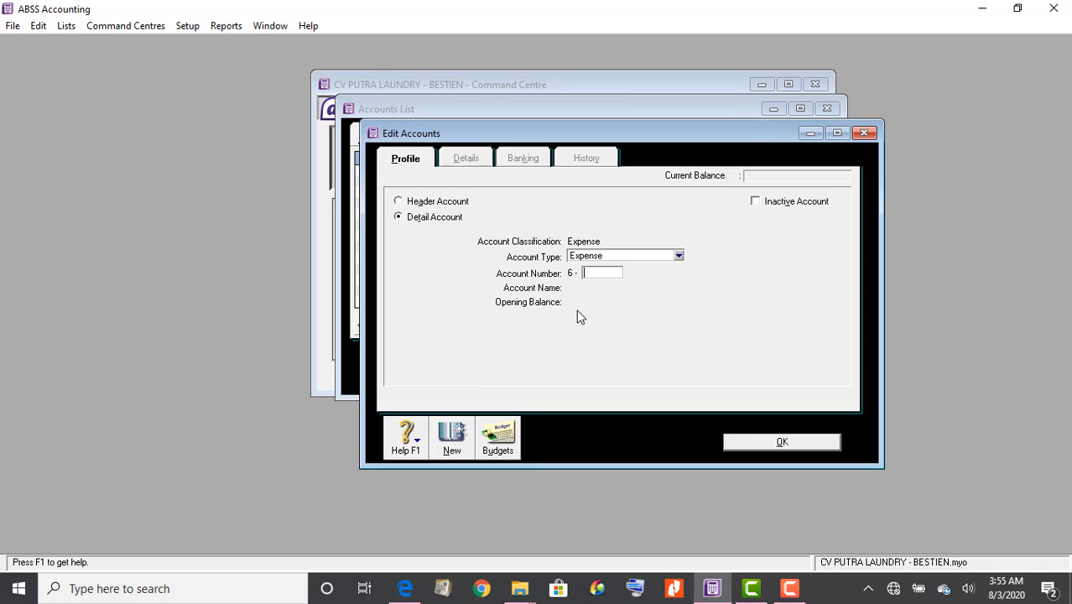
type("0105")
key("Tab")
type("Maca")
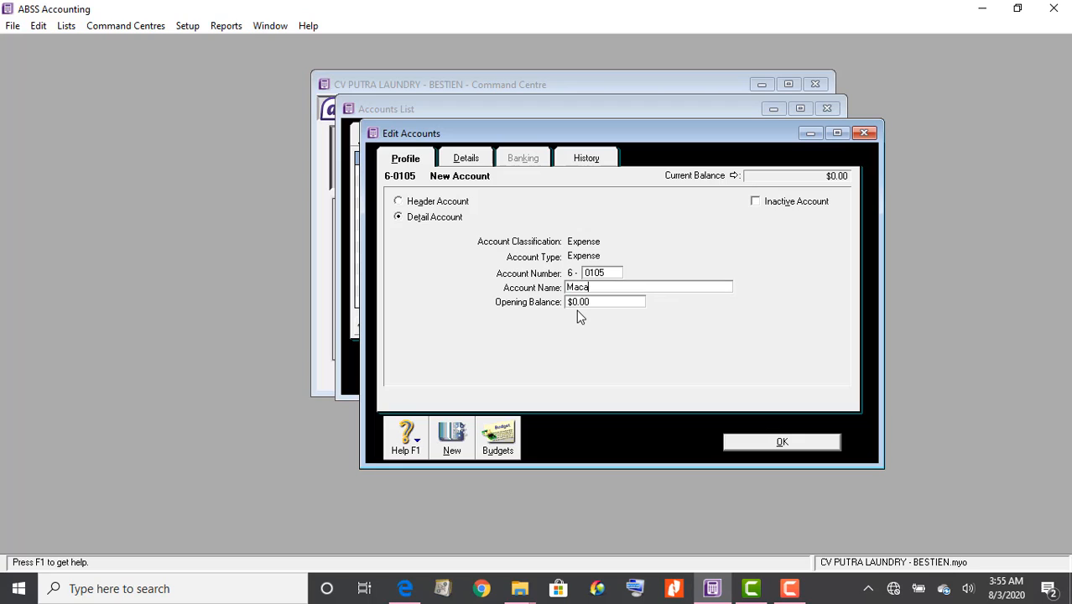
type("m-macam")
type(" bb")
key("BackSpace")
type("beban")
left_click(767, 442)
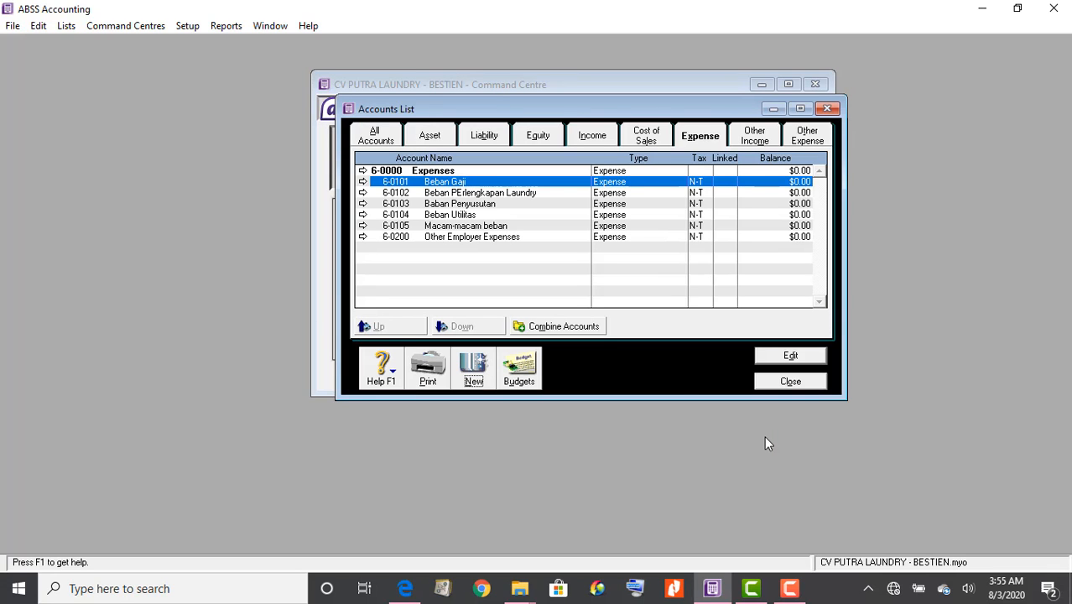
Rename the 8-0000 Other Income header to 'PEndapatan Luar Usaha' as shown in the PDF
left_click(751, 139)
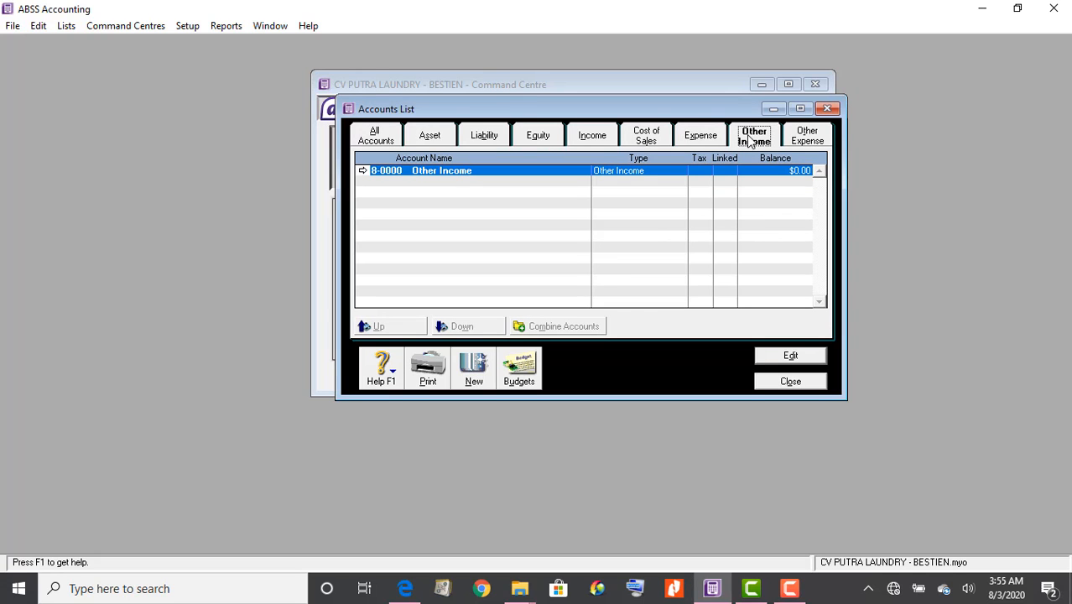
left_click(417, 592)
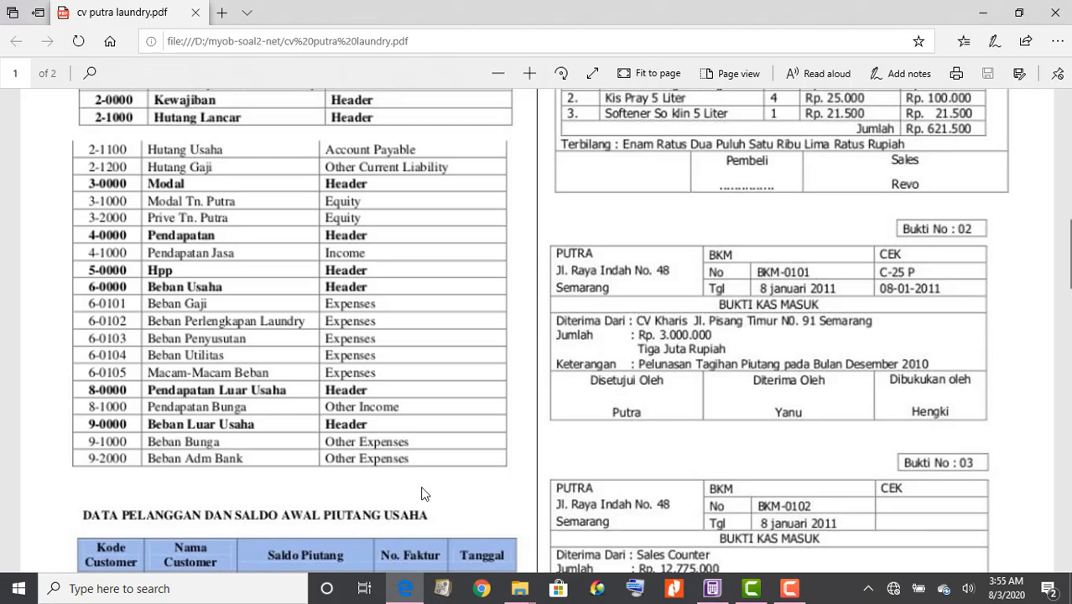
scroll(449, 445, "down", 3)
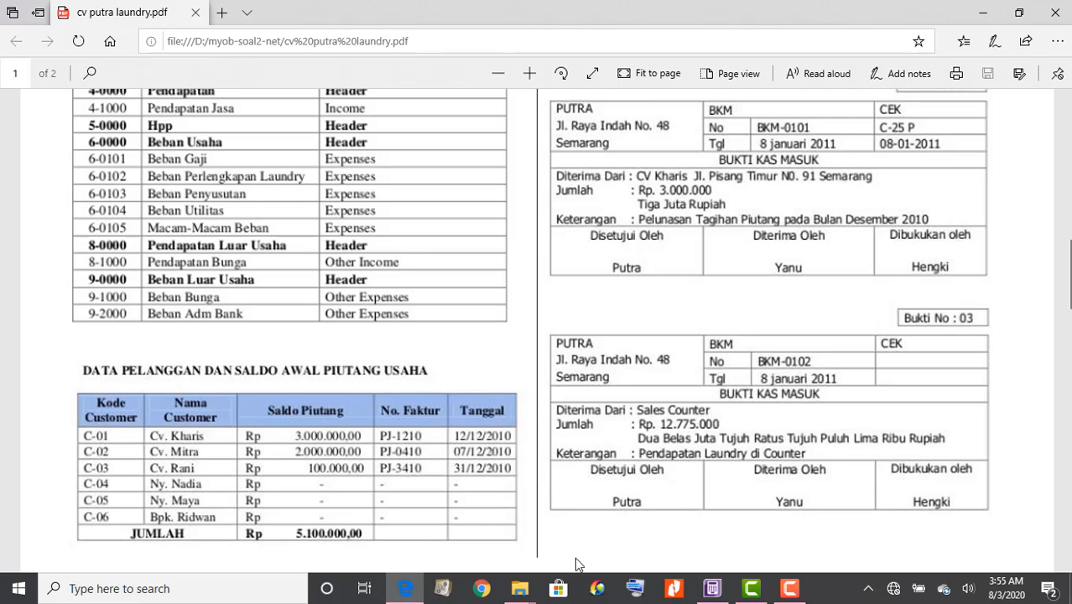
left_click(713, 588)
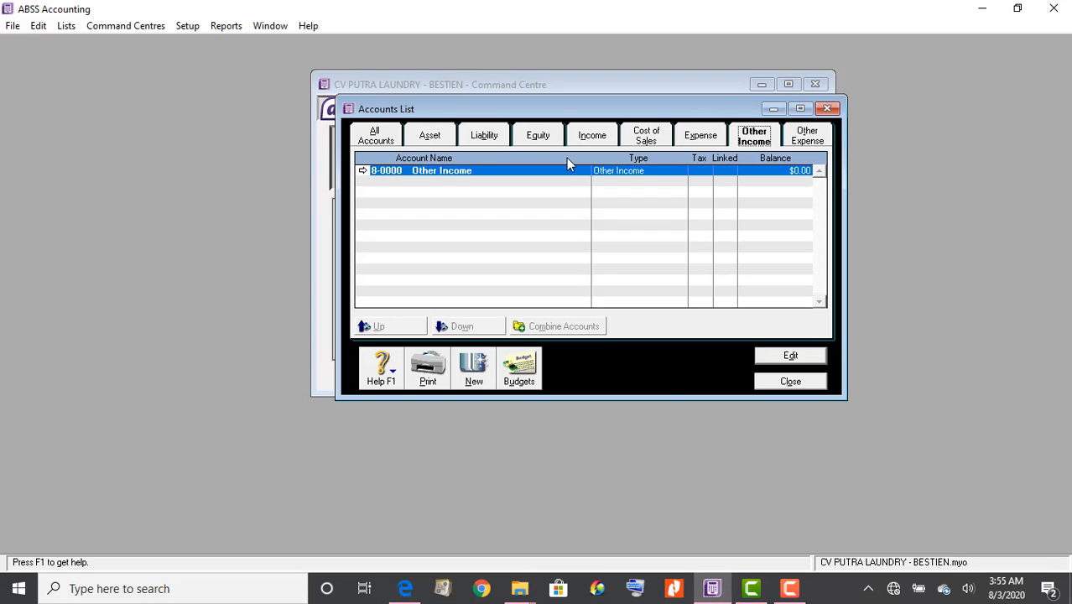
double_click(409, 172)
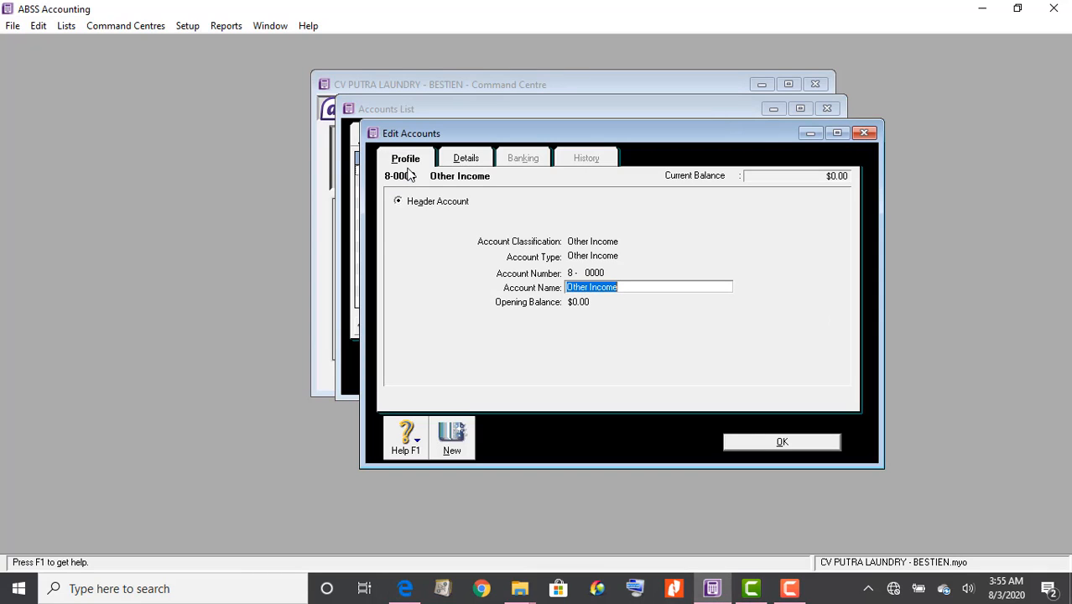
type("PEndaptan")
key("BackSpace")
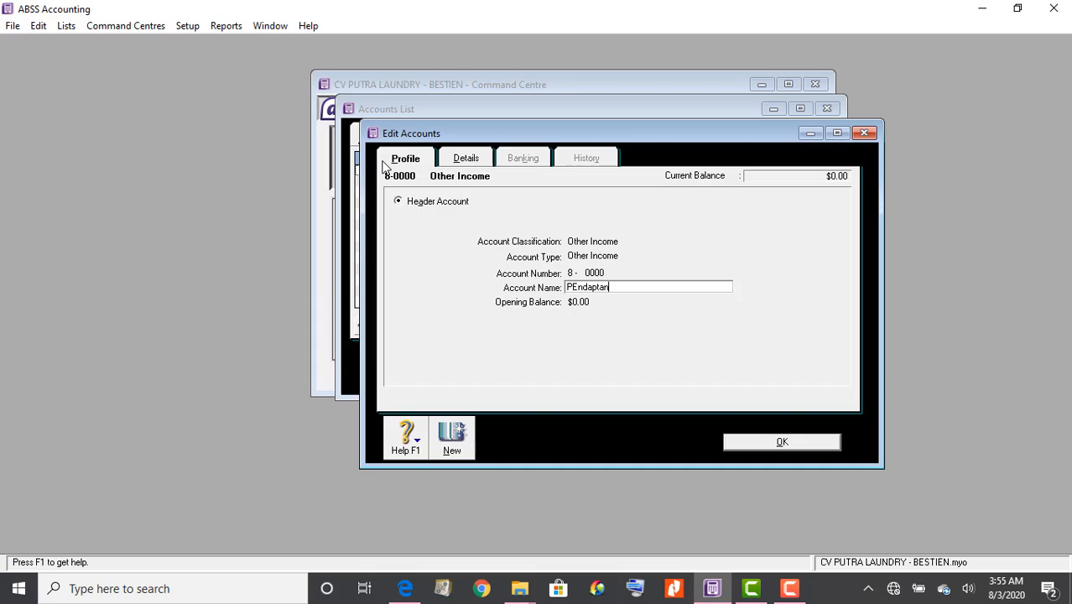
type("a")
left_click(622, 287)
type("Luar Usaha")
key("Tab")
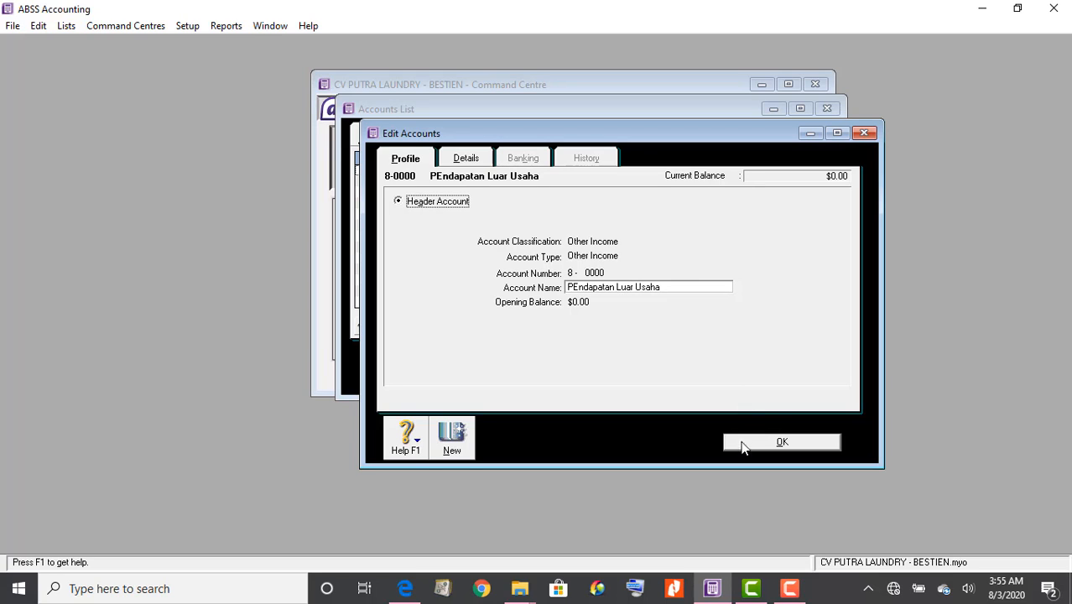
left_click(744, 446)
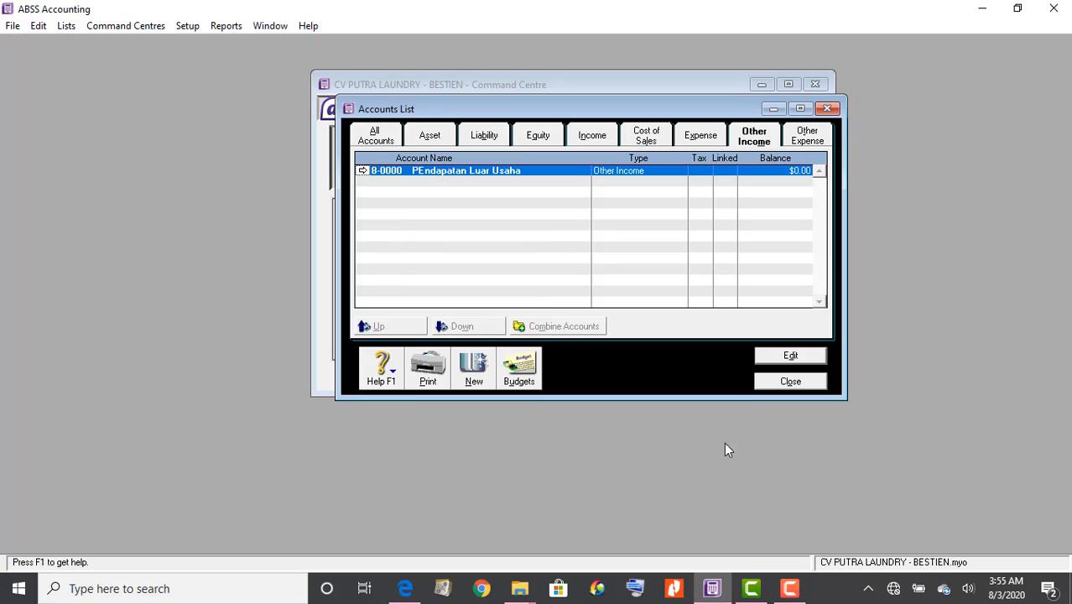
Start Other Income account 8-1000, keeping type Other Income, and name it 'Pendaptan jasa bunga'
left_click(472, 379)
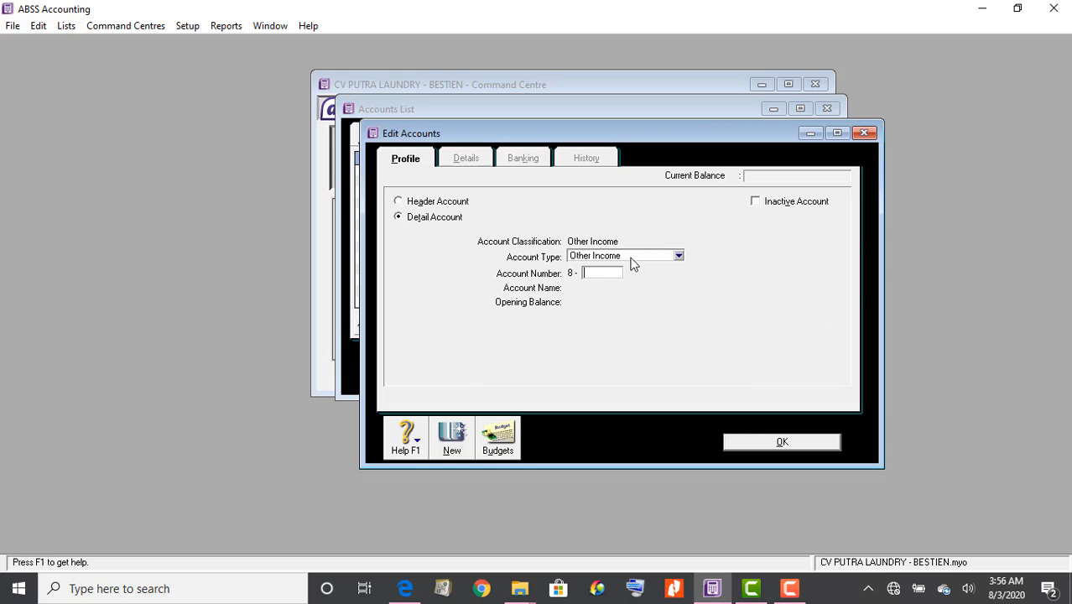
left_click(653, 256)
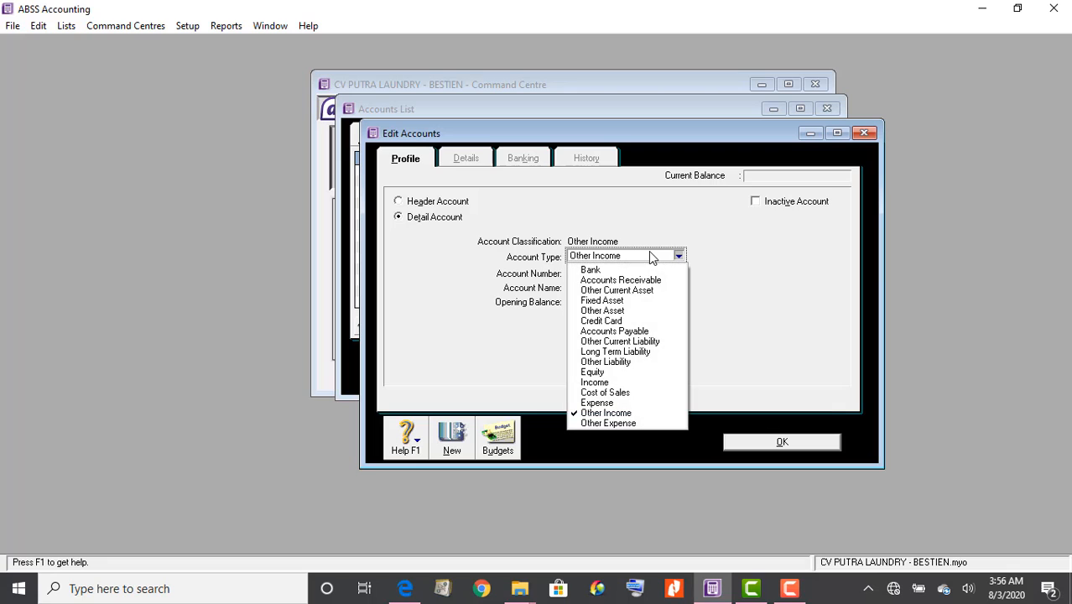
left_click(641, 413)
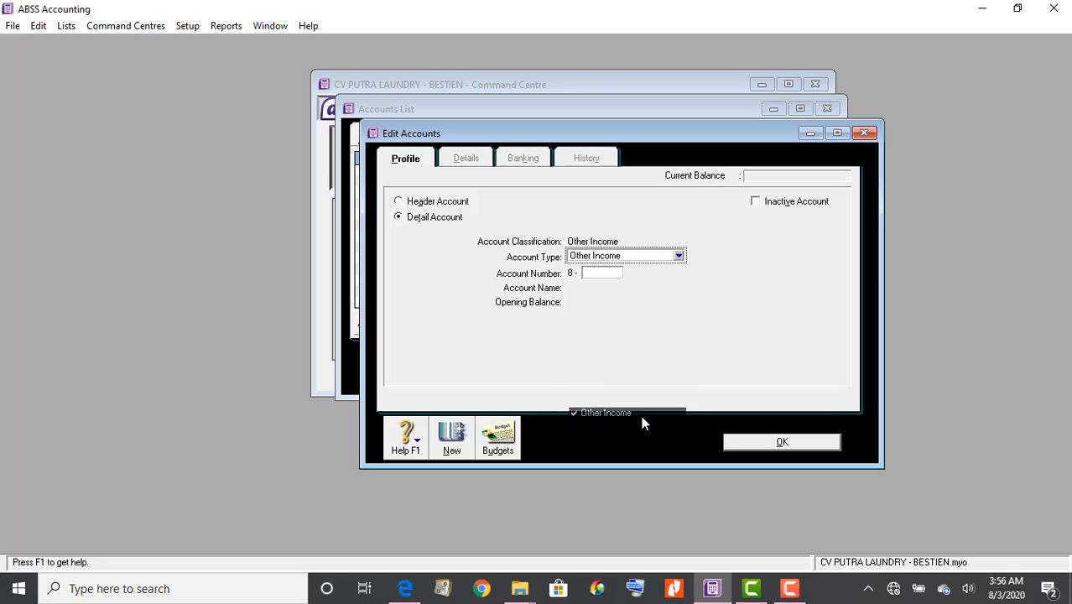
left_click(616, 275)
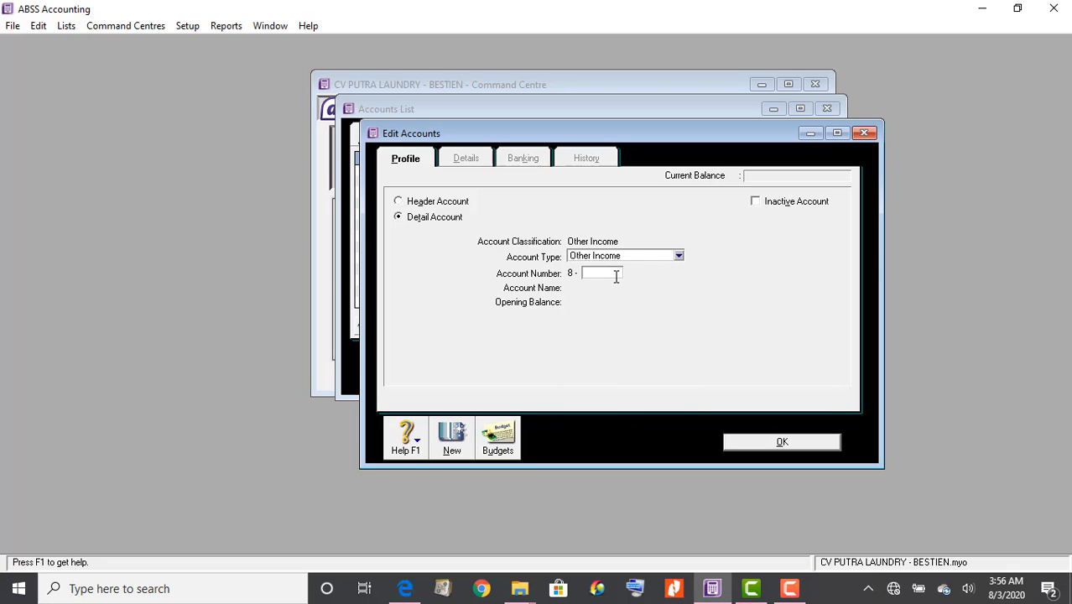
type("1000")
key("Tab")
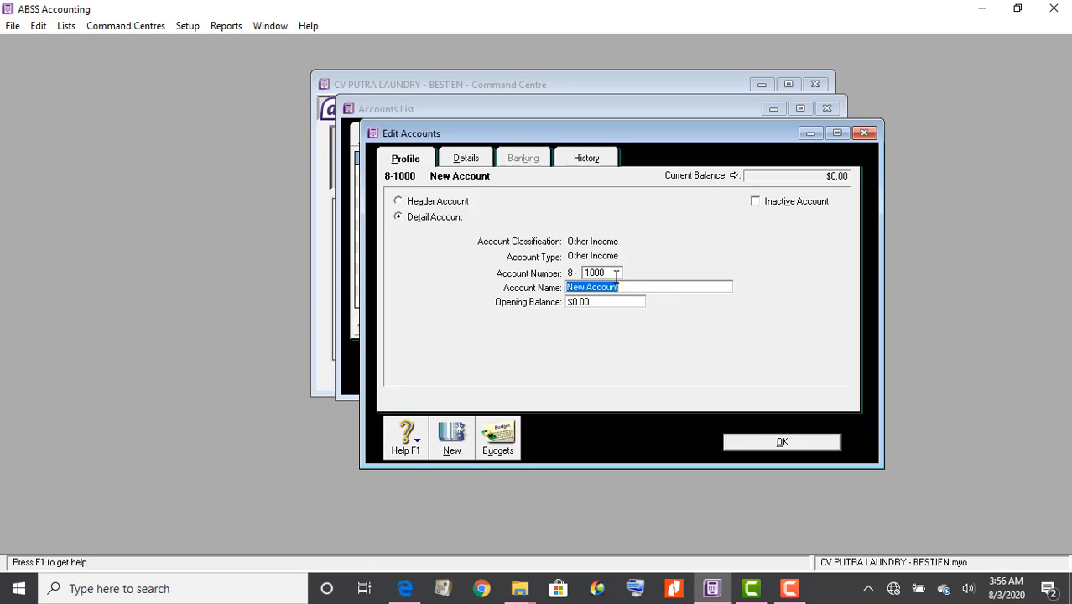
type("Pri")
key("BackSpace")
key("BackSpace")
type("endaptan jawa")
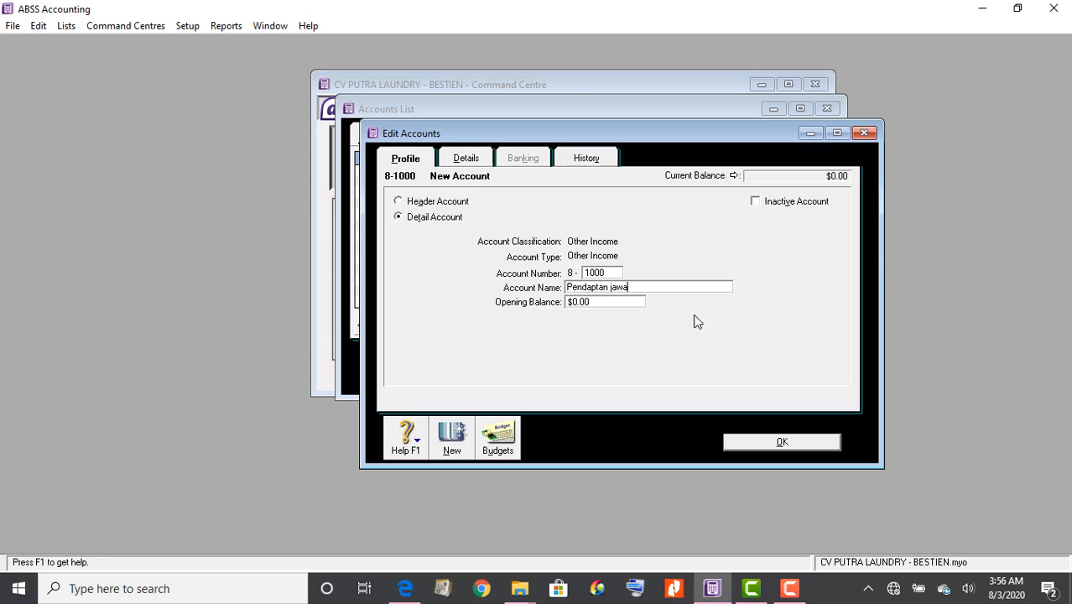
key("BackSpace")
key("BackSpace")
type("sa bug")
key("BackSpace")
type("nga")
Drop 'jasa' from the name per the PDF and save 8-1000 Pendaptan bunga
left_click(408, 589)
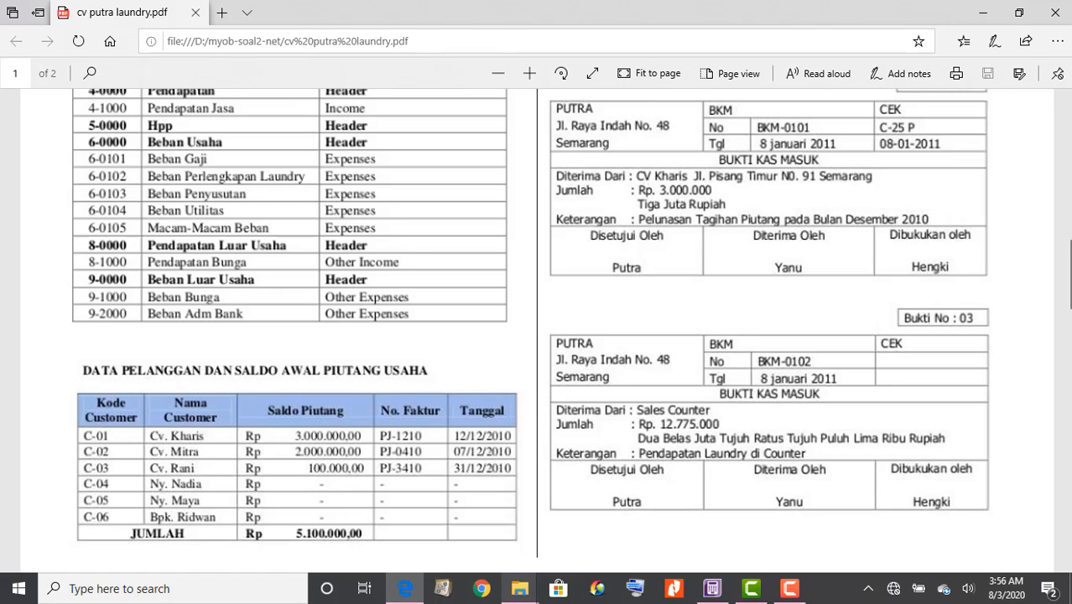
left_click(713, 590)
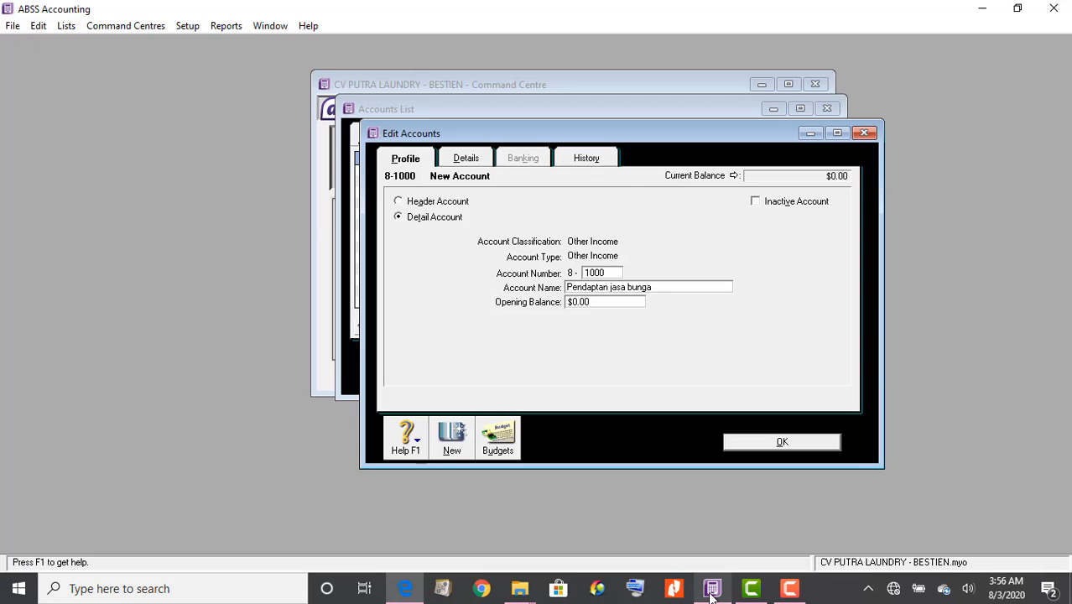
double_click(618, 287)
key("BackSpace")
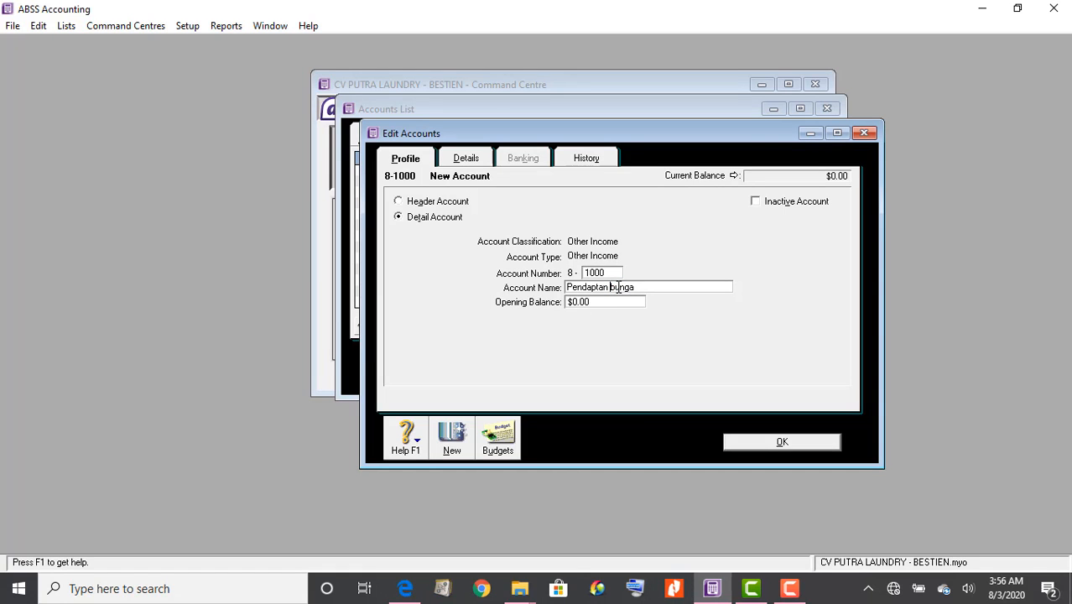
left_click(754, 445)
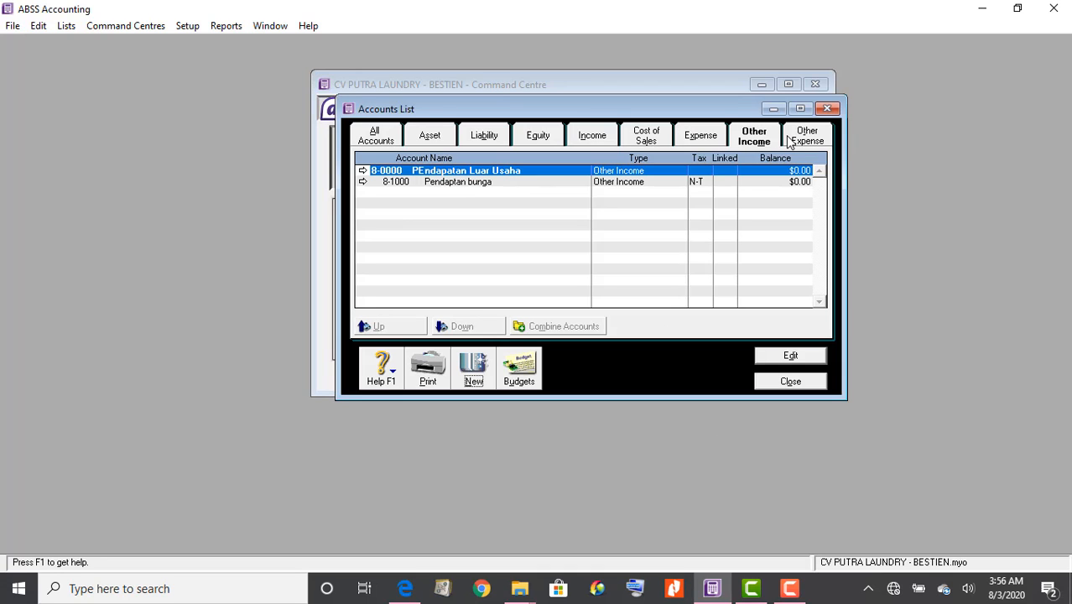
left_click(812, 140)
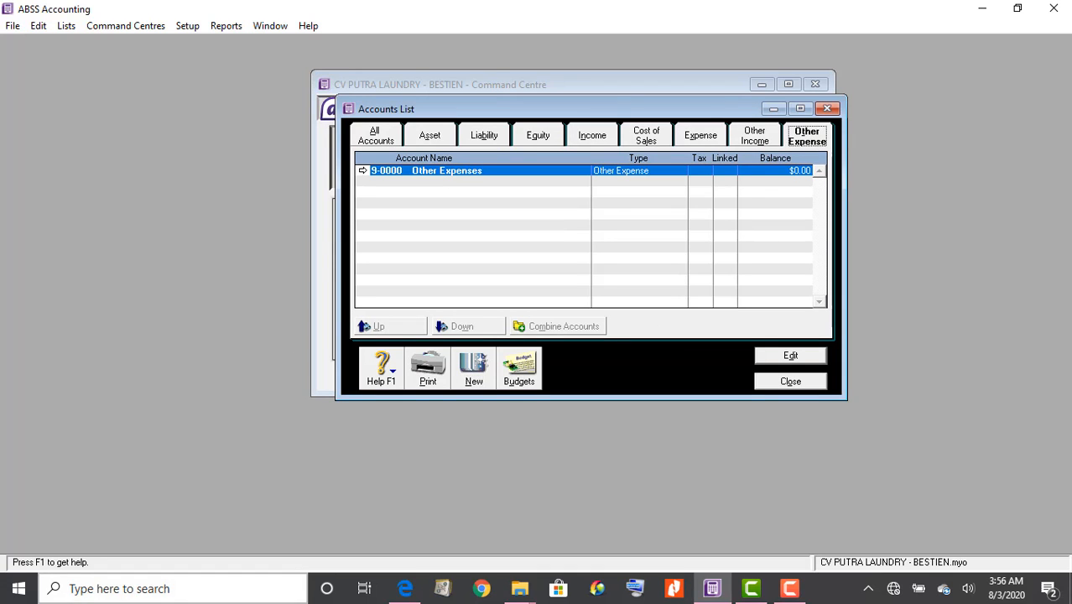
Rename the 9-0000 Other Expenses header to 'Beban Luar Usaha' after checking the PDF
left_click(416, 591)
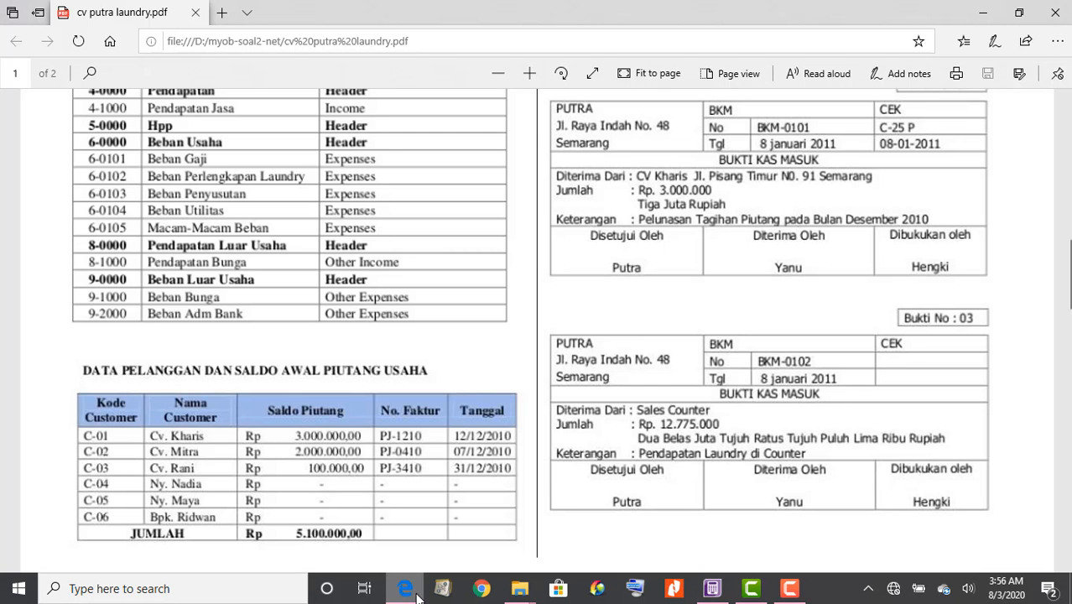
left_click(712, 594)
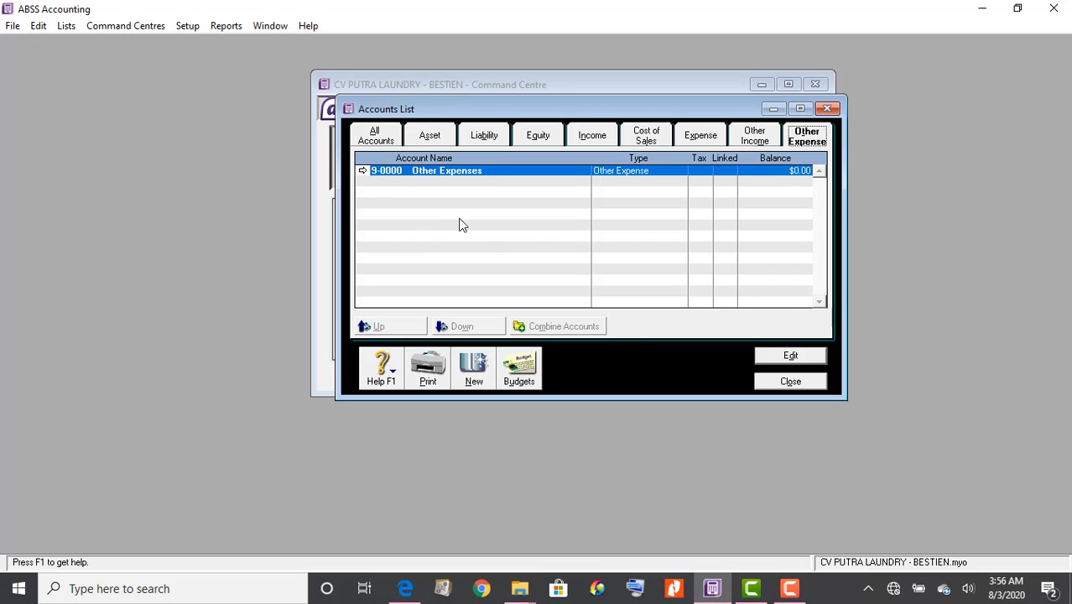
left_click(428, 173)
double_click(428, 174)
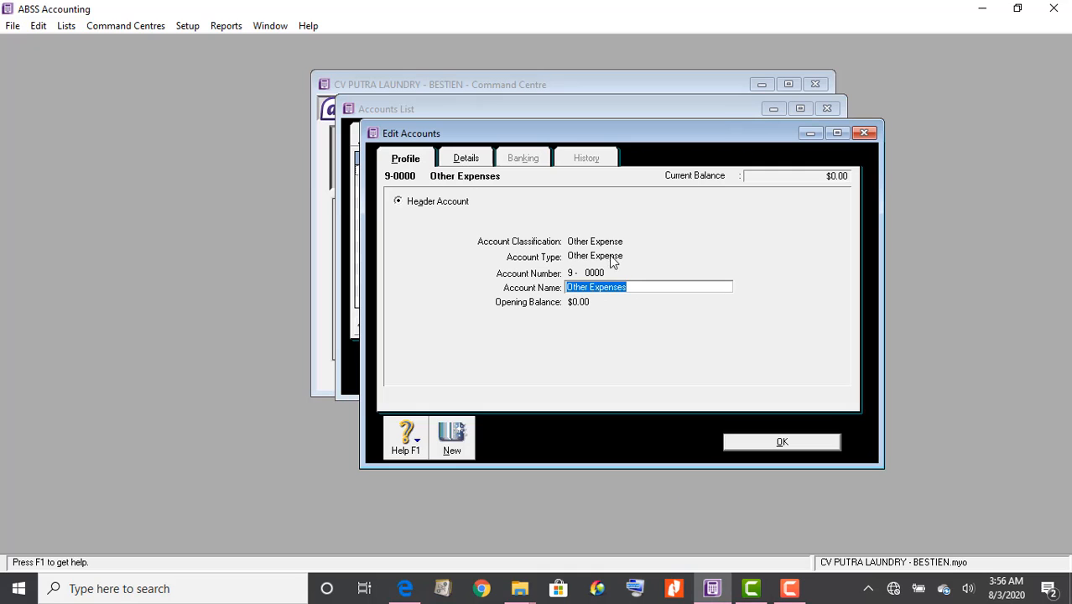
type("Beban Luar Usaha")
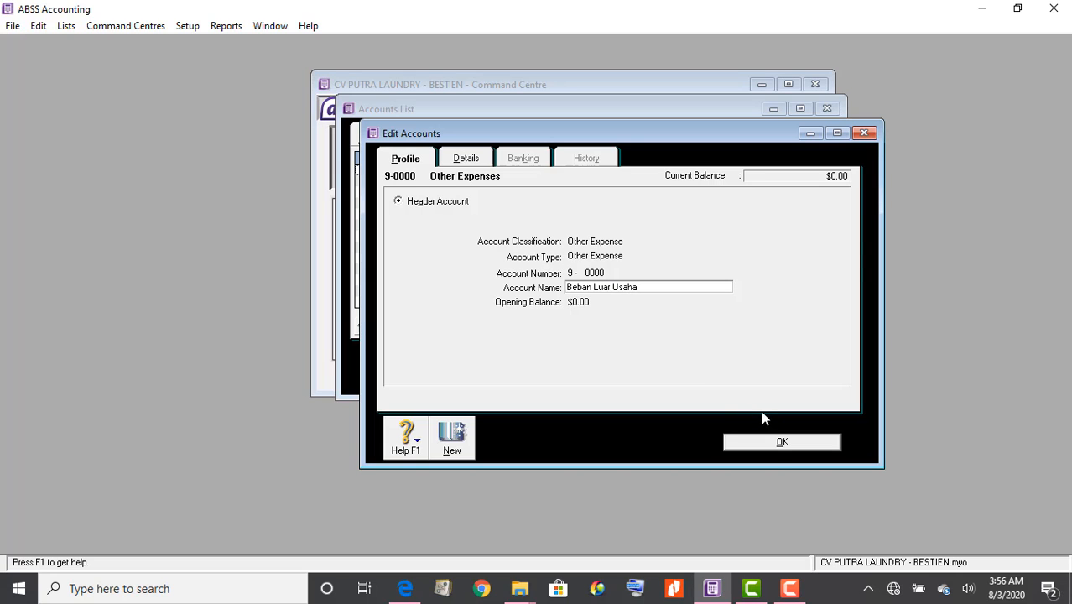
left_click(772, 442)
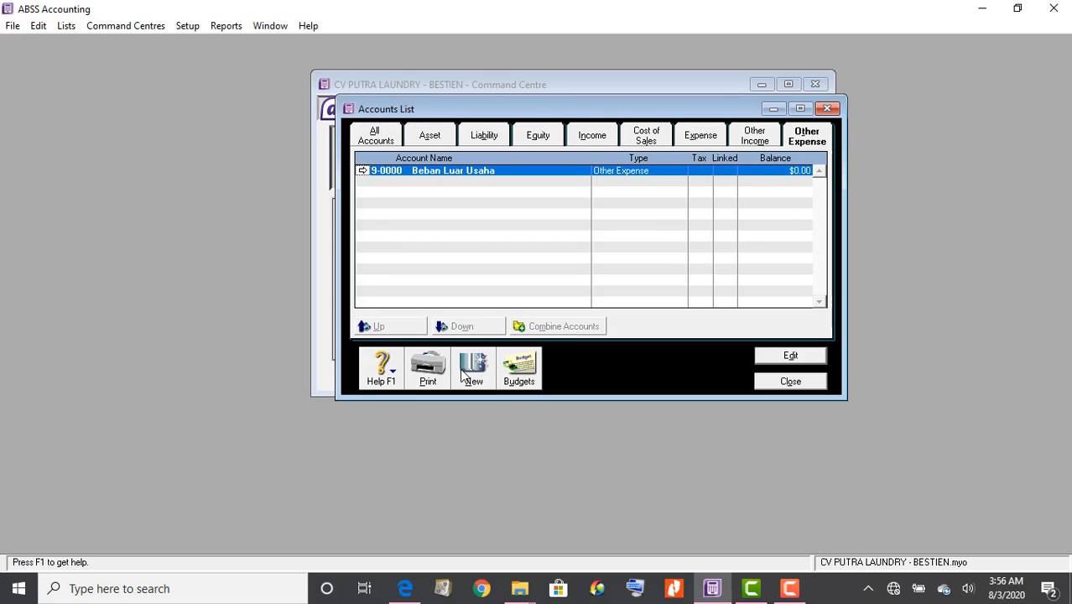
left_click(474, 379)
Create Other Expense account 9-1000 Beban Bunga
type("1")
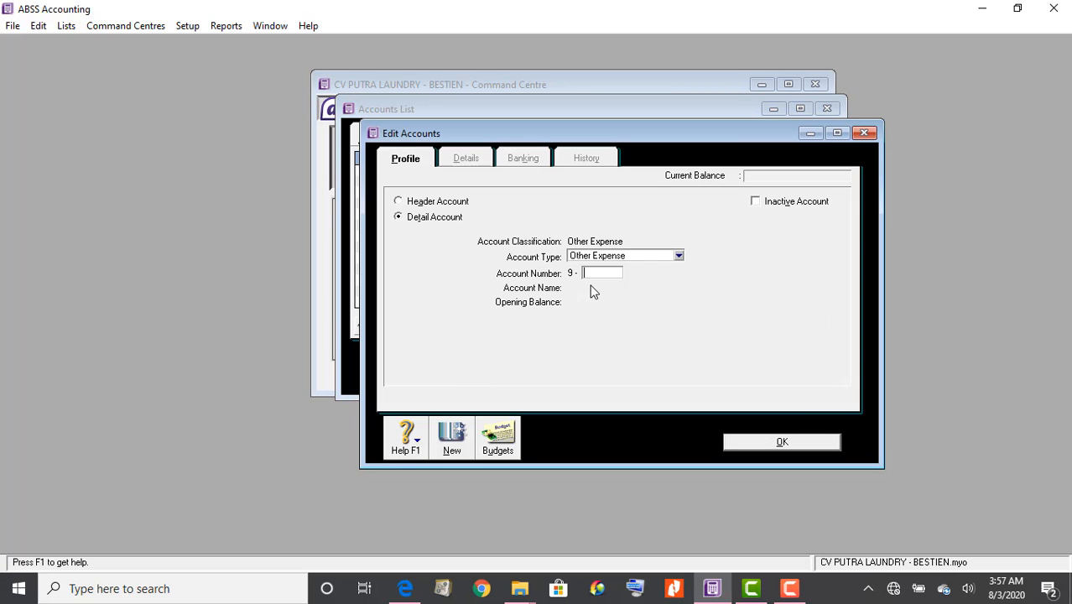
type("000")
key("Tab")
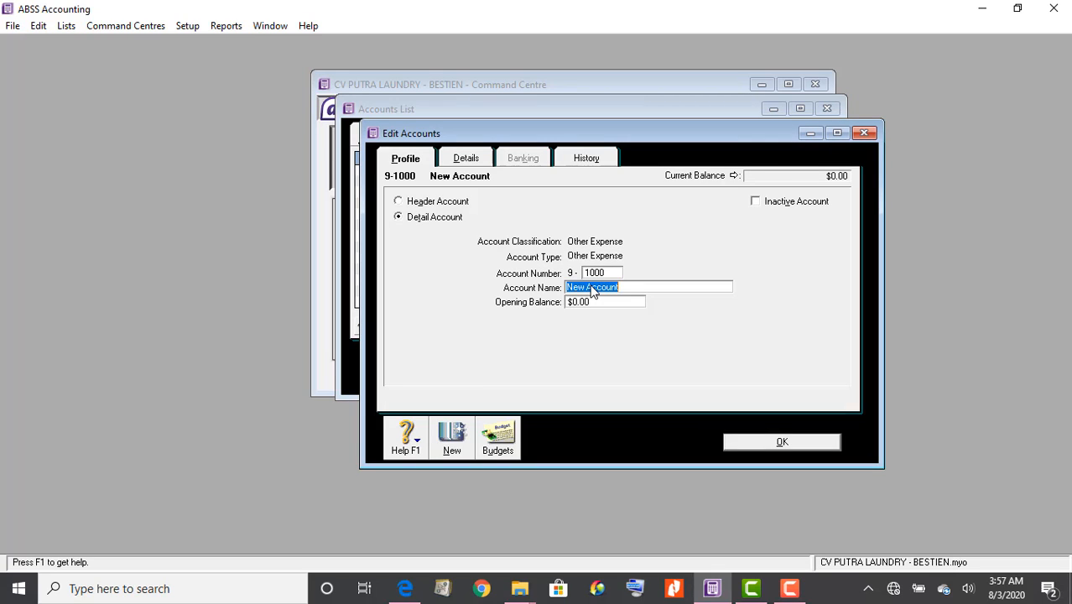
type("Beban Bunga")
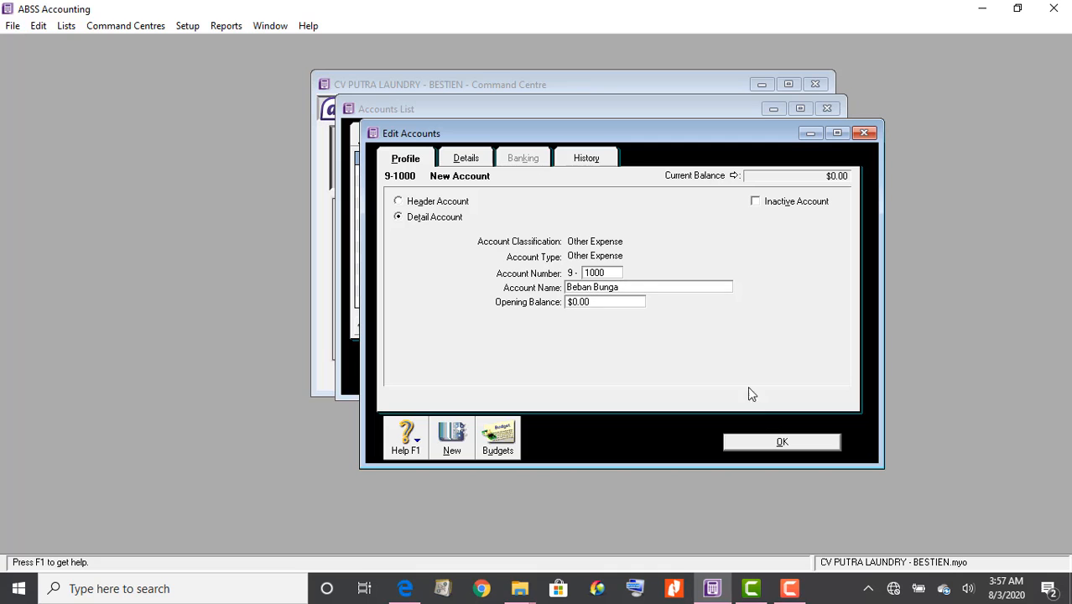
left_click(774, 445)
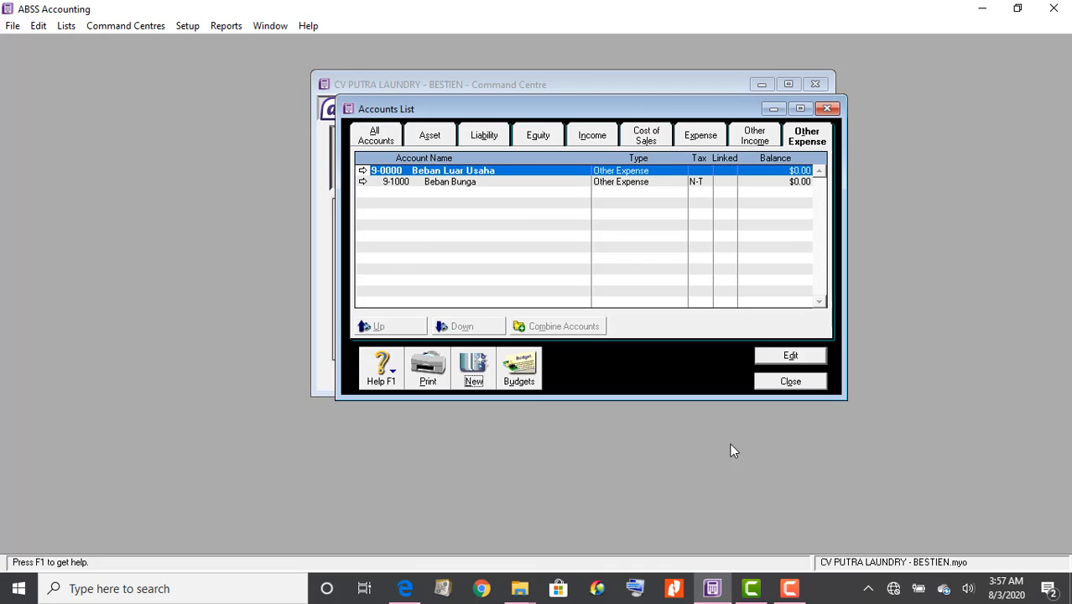
Create Other Expense account 9-2000 'Beban Adm. Bank' as listed in the PDF
left_click(406, 590)
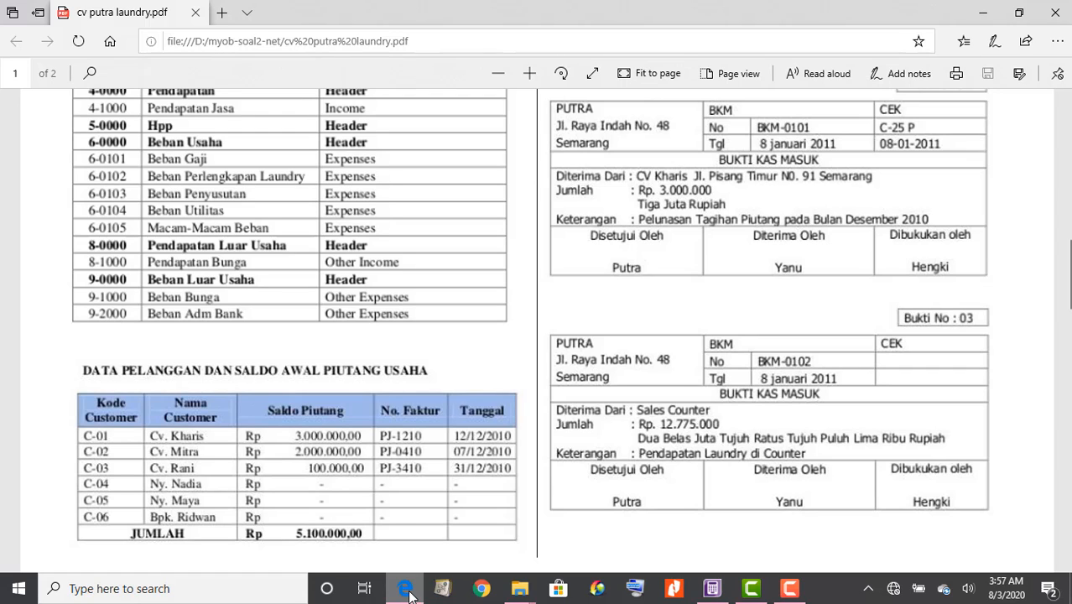
left_click(712, 590)
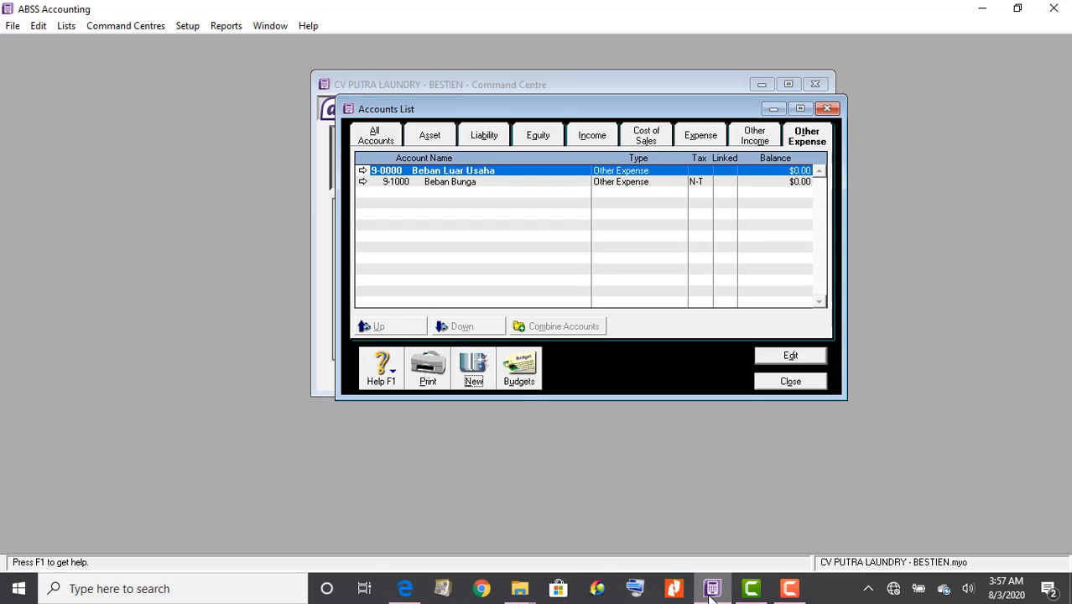
left_click(485, 367)
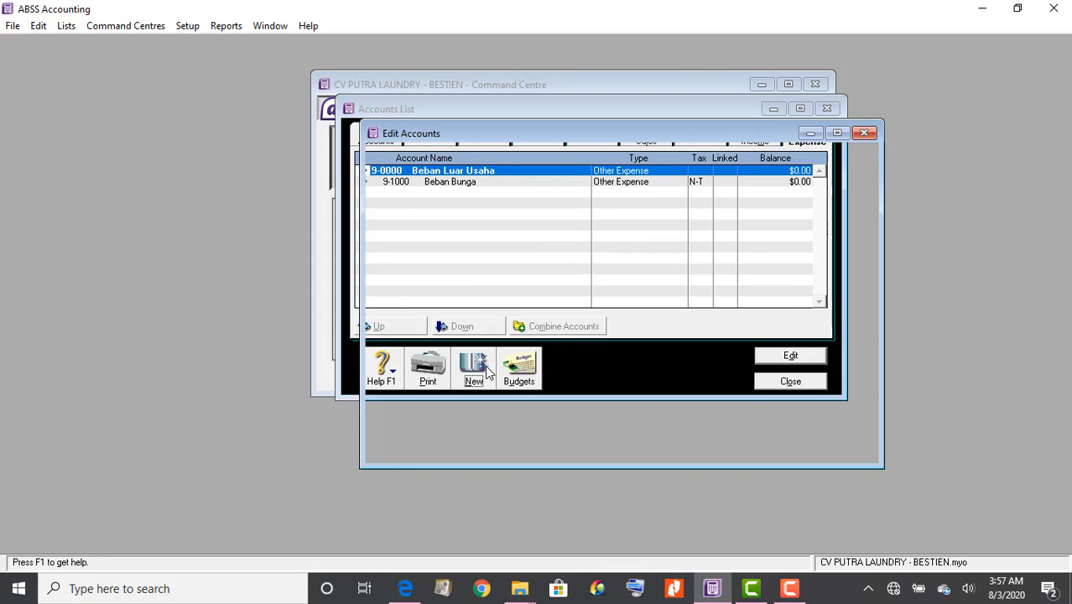
type("2000")
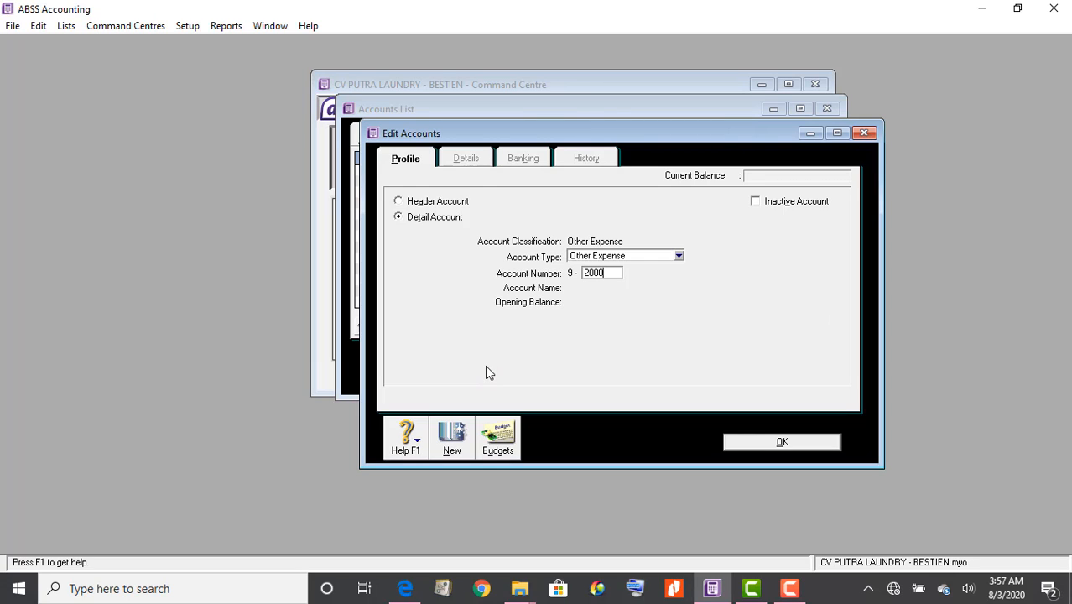
key("Tab")
type("Be")
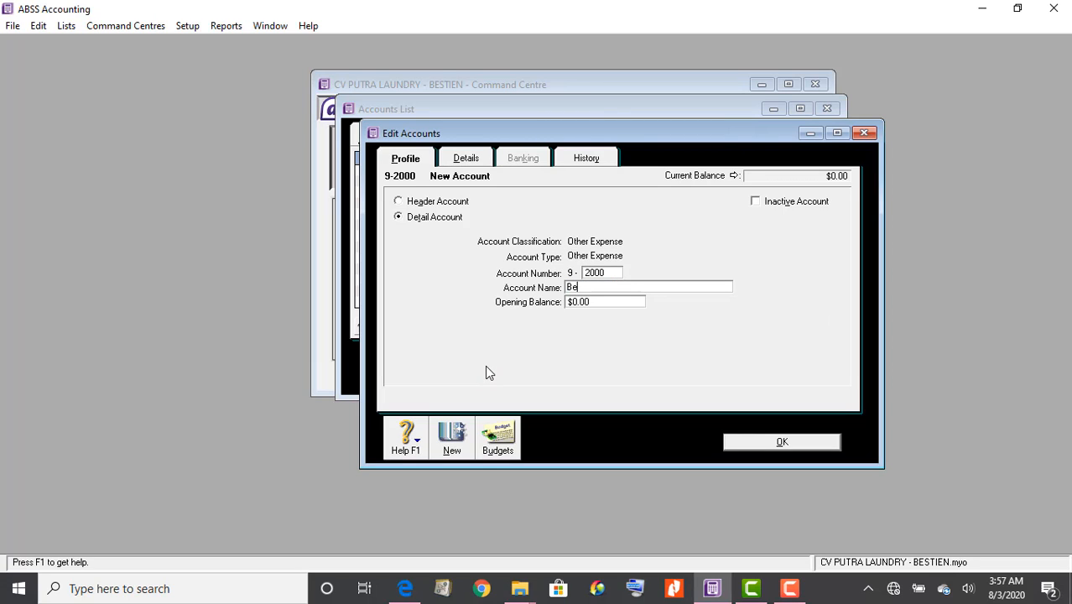
type("ban Adm. Bank")
left_click(760, 441)
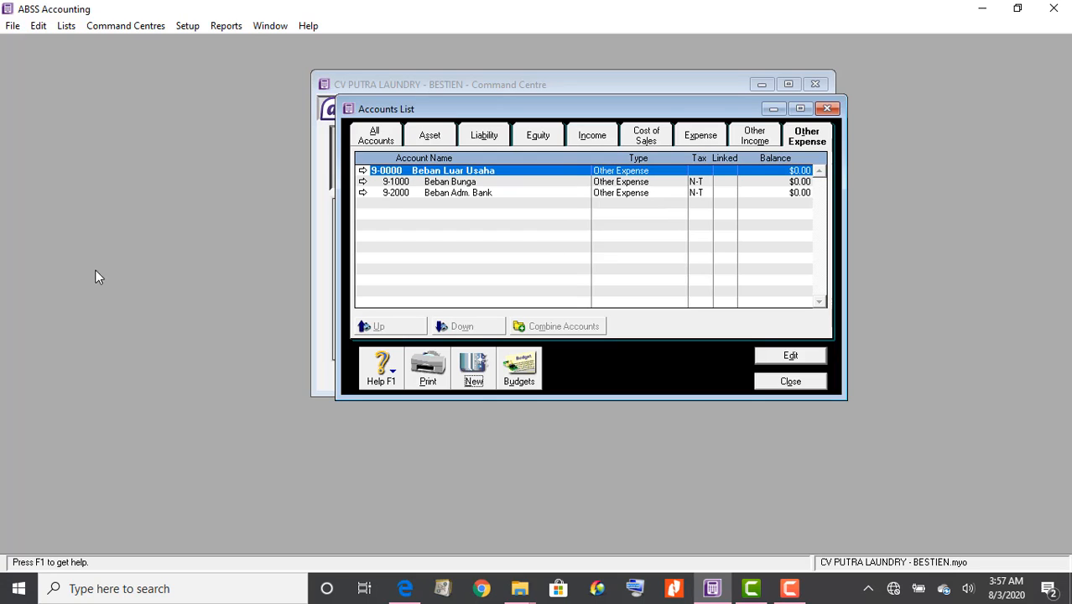
Review every account type in the Accounts List, then close it
left_click(429, 137)
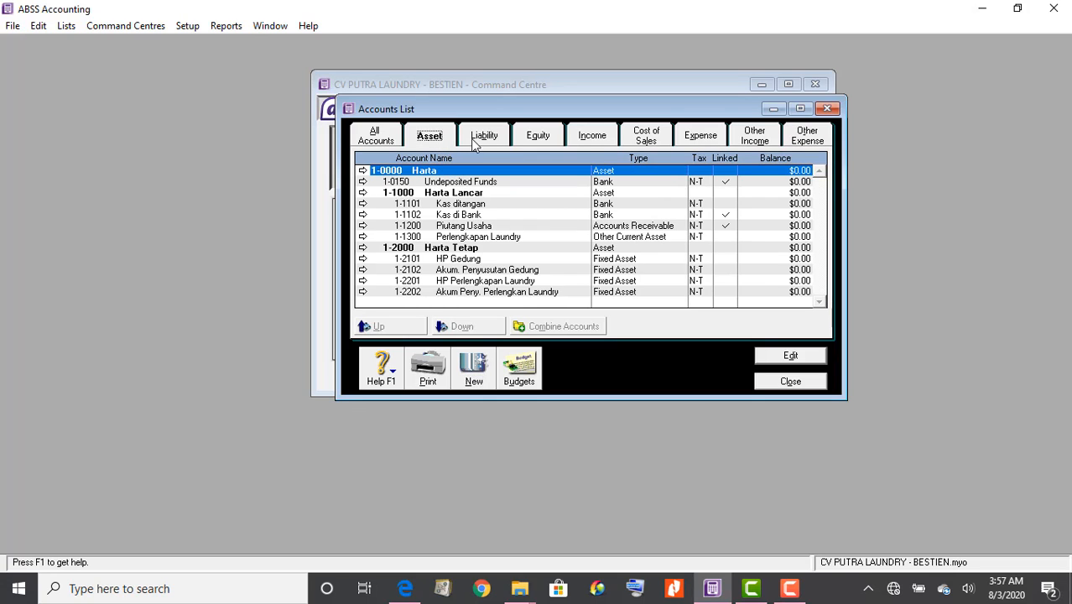
left_click(484, 136)
left_click(537, 135)
left_click(652, 136)
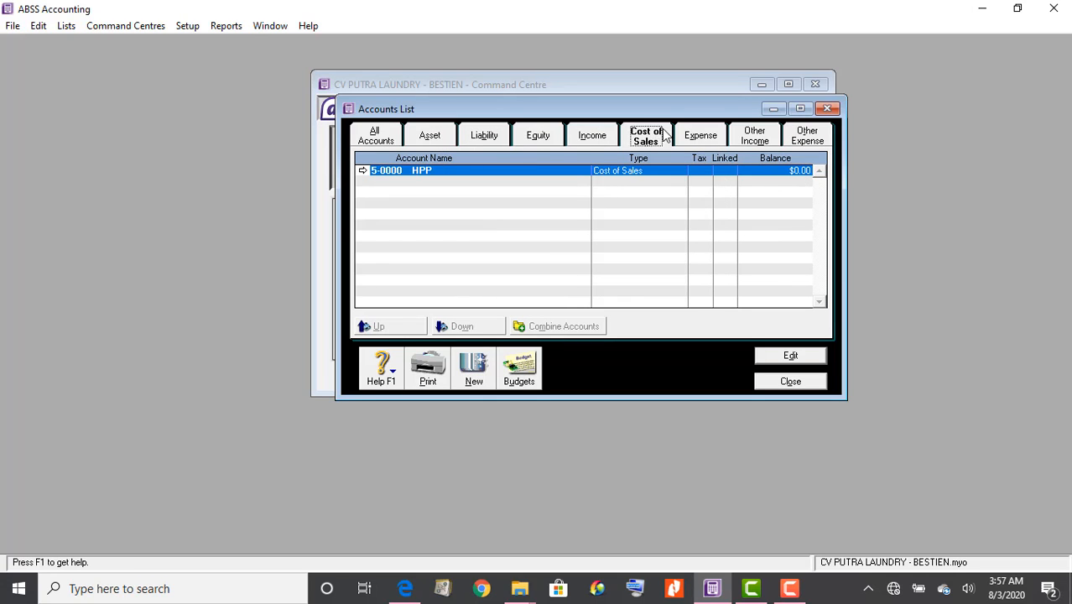
left_click(700, 136)
left_click(755, 137)
left_click(805, 138)
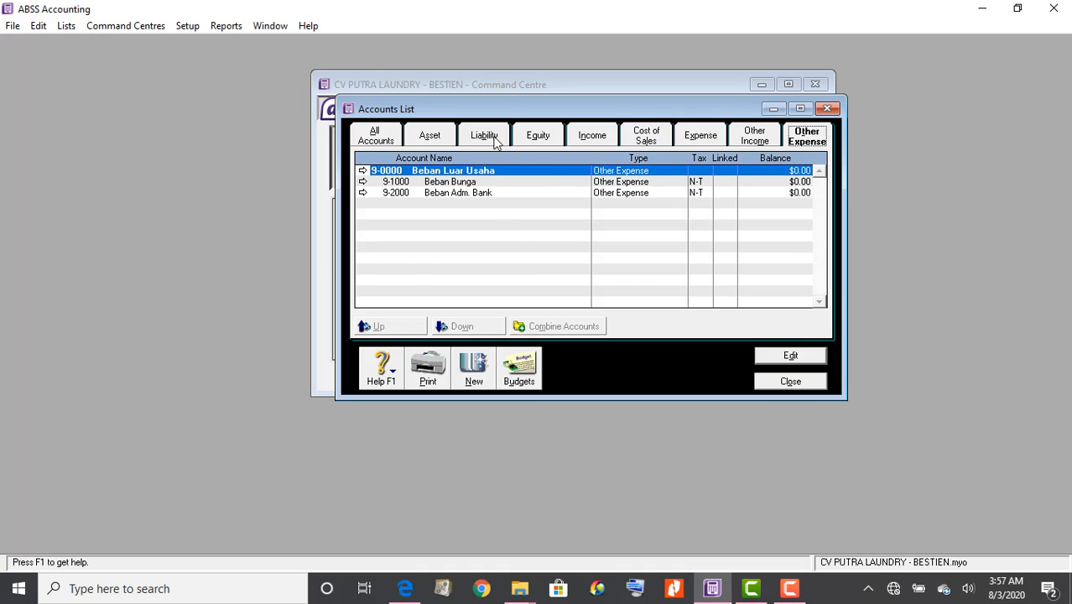
left_click(430, 141)
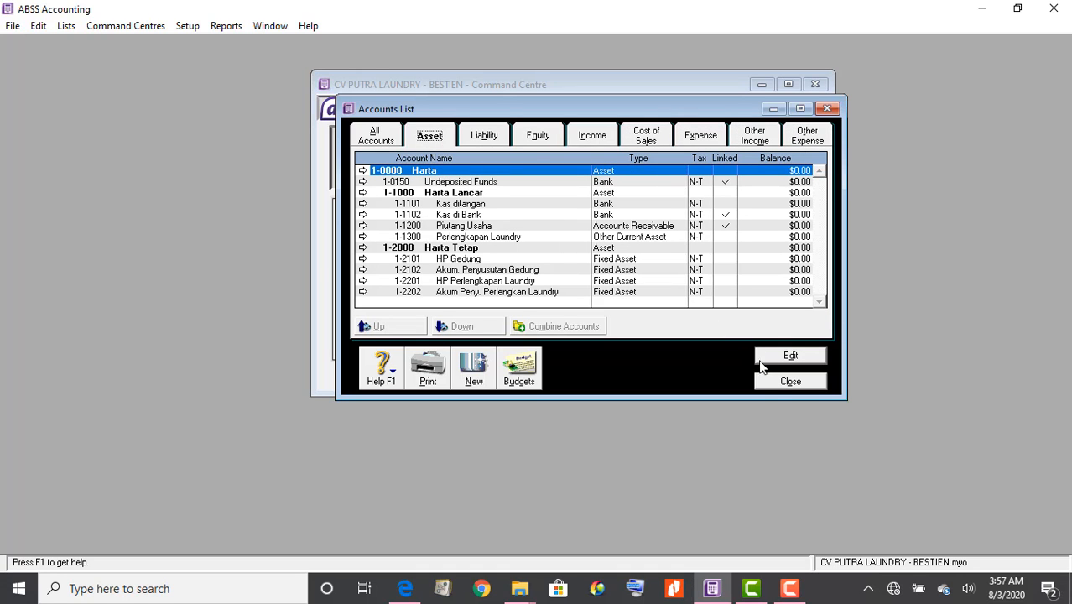
left_click(770, 382)
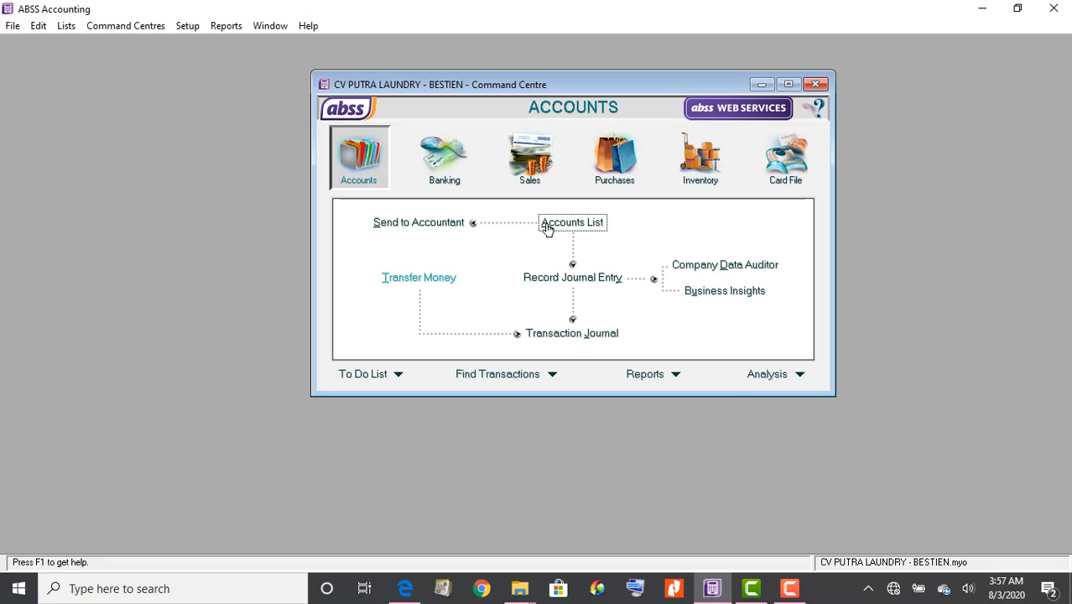
Check the trial balance in the PDF, then bring up the Setup Balances options
left_click(408, 590)
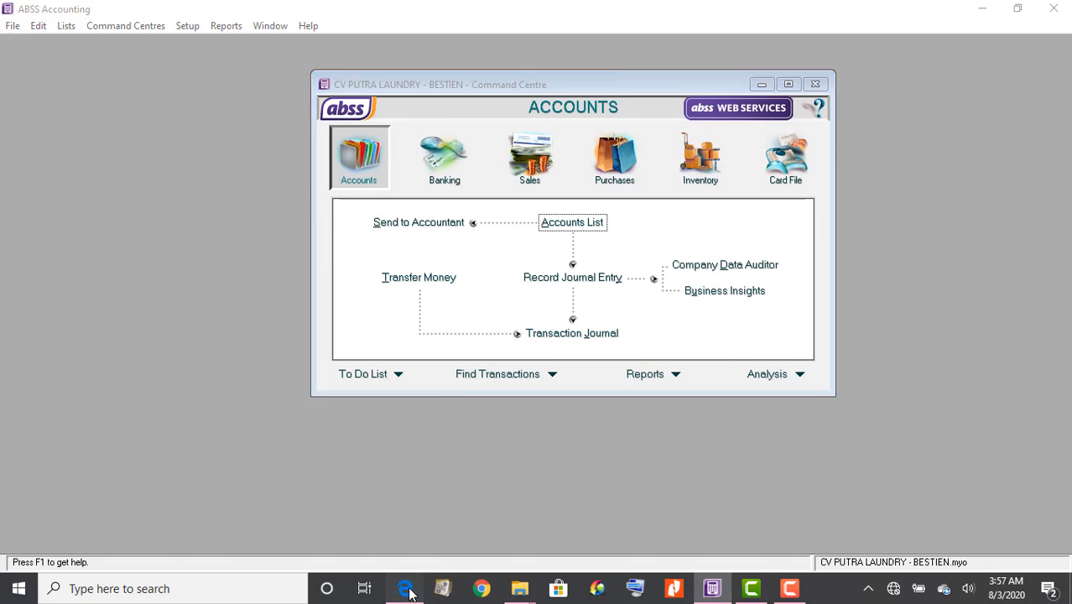
scroll(688, 375, "up", 9)
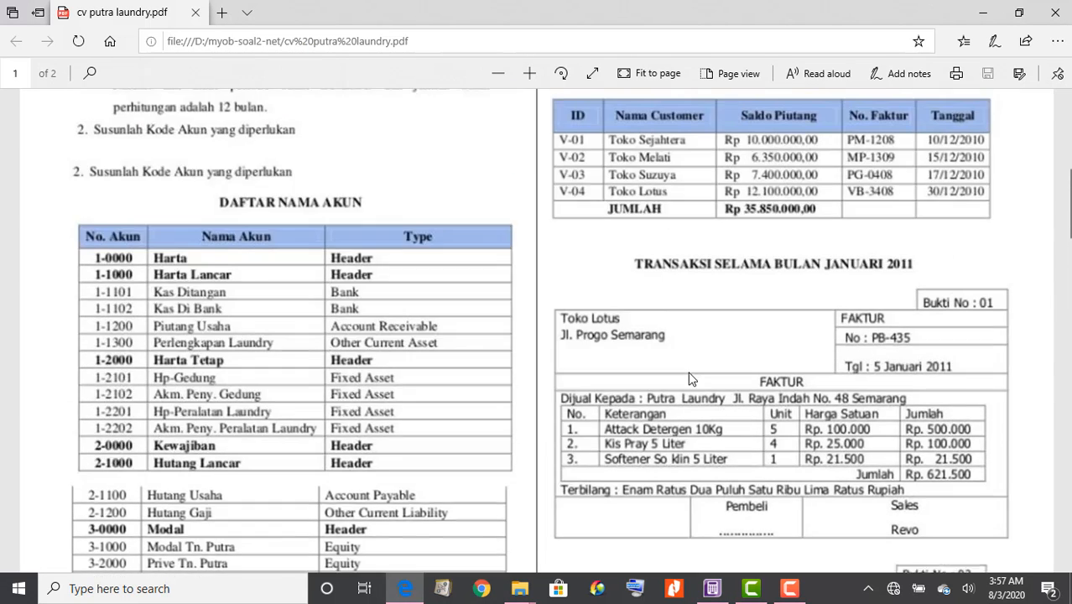
scroll(688, 379, "up", 8)
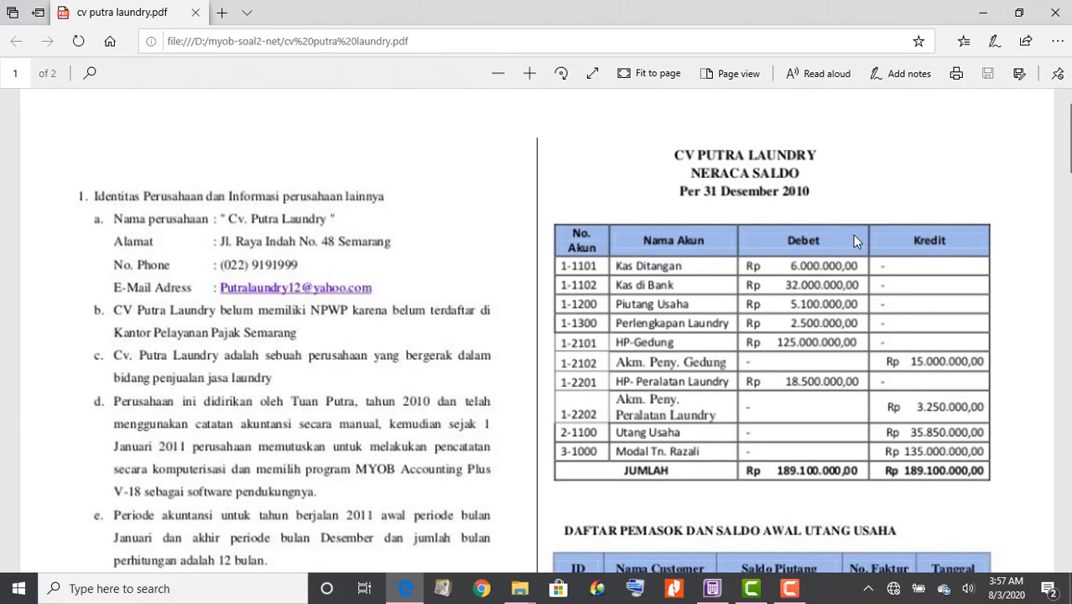
left_click(713, 589)
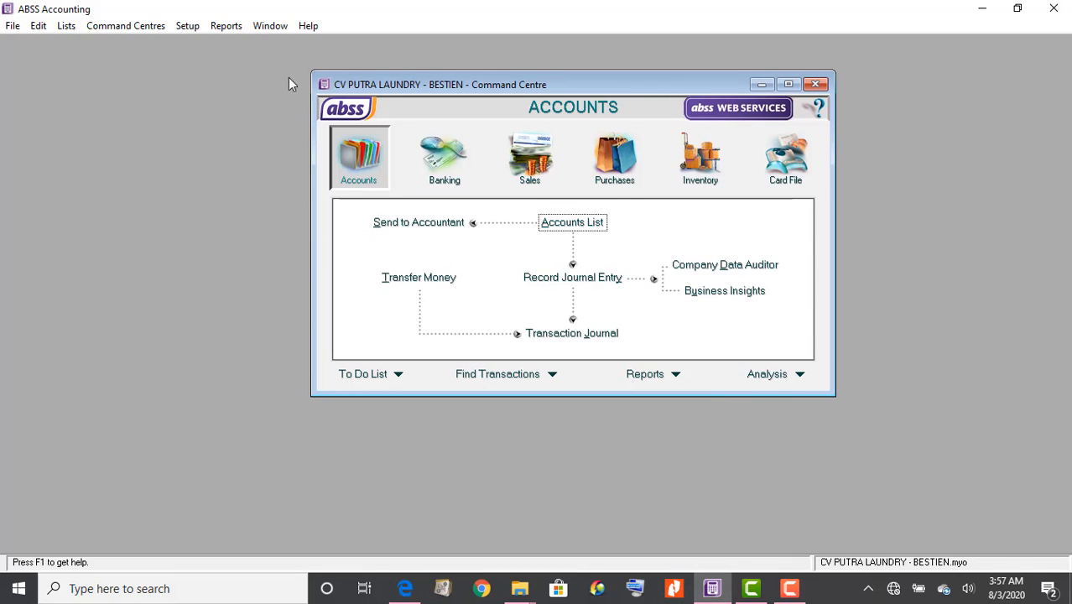
left_click(186, 26)
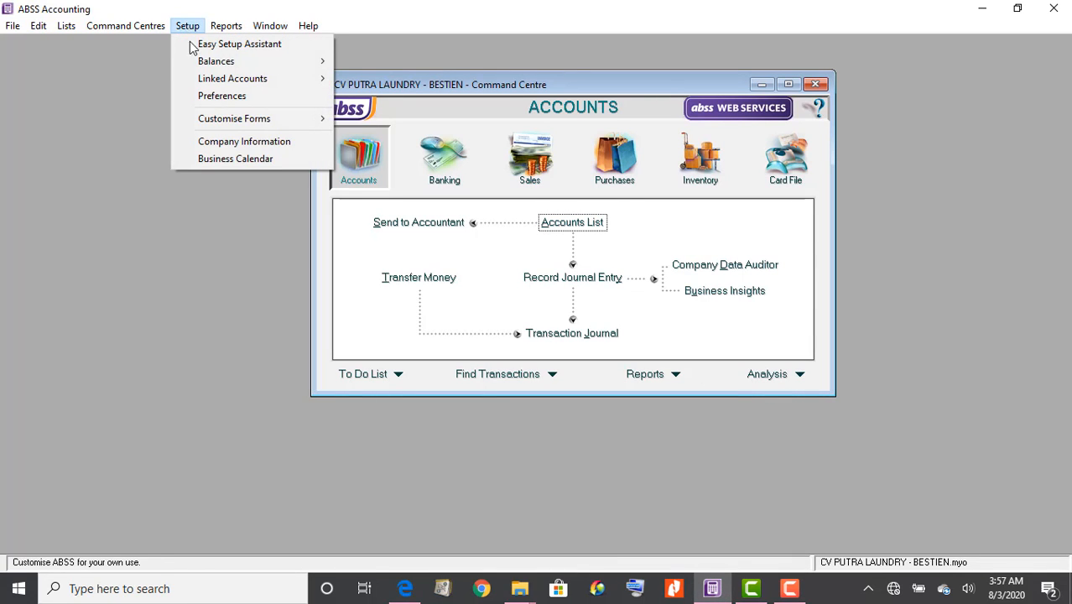
mouse_move(199, 63)
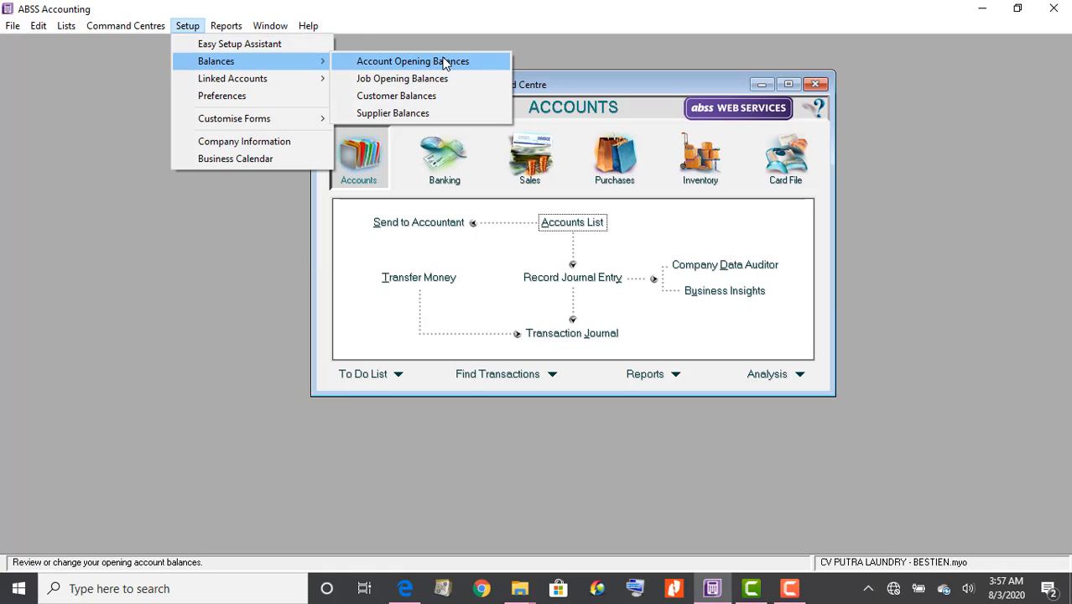
Open Account Opening Balances and enlarge the window so every balance sheet account shows
left_click(446, 65)
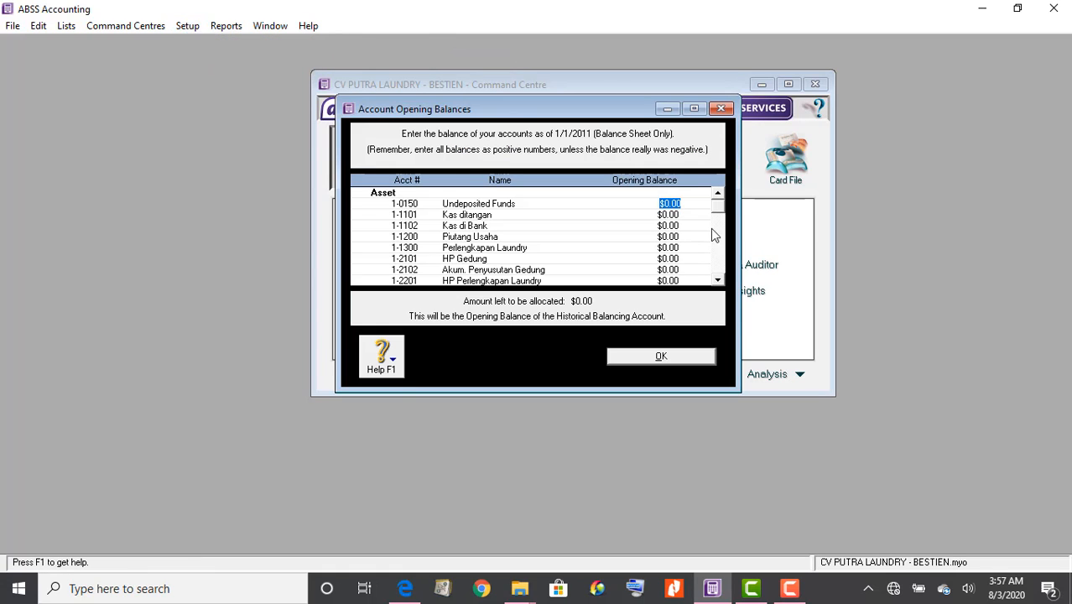
left_click_drag(742, 390, 837, 514)
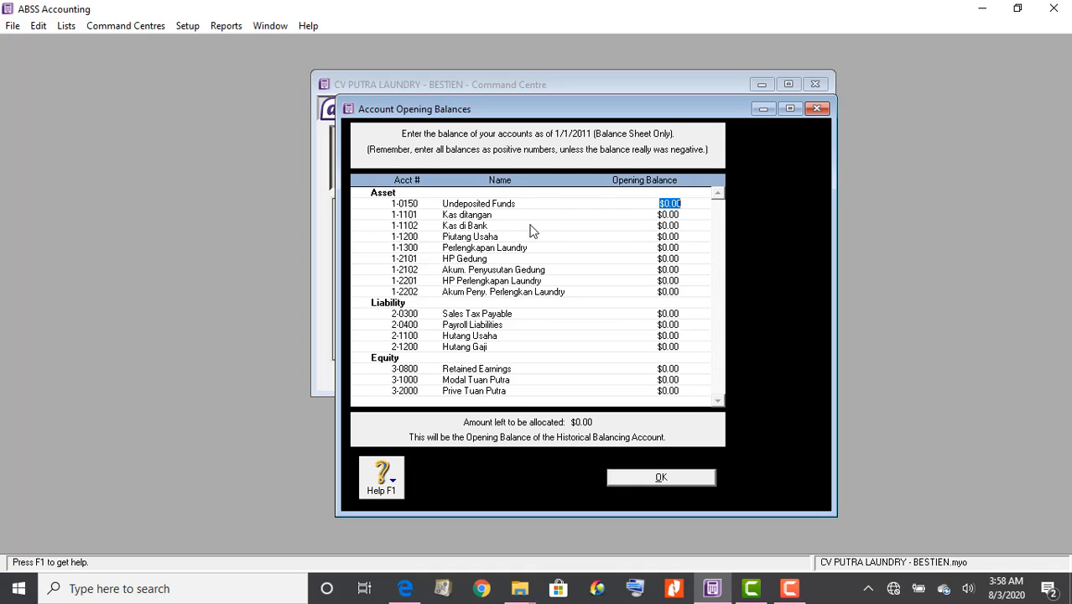
Enter 6,000,000 as the Kas ditangan opening balance, taken from the trial balance PDF
left_click(669, 215)
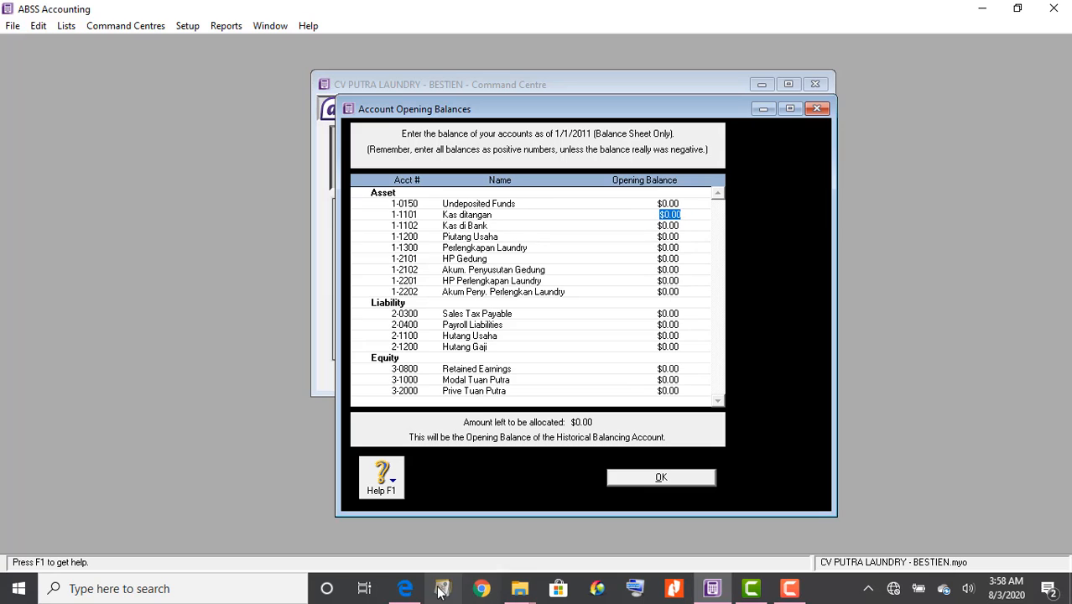
left_click(405, 589)
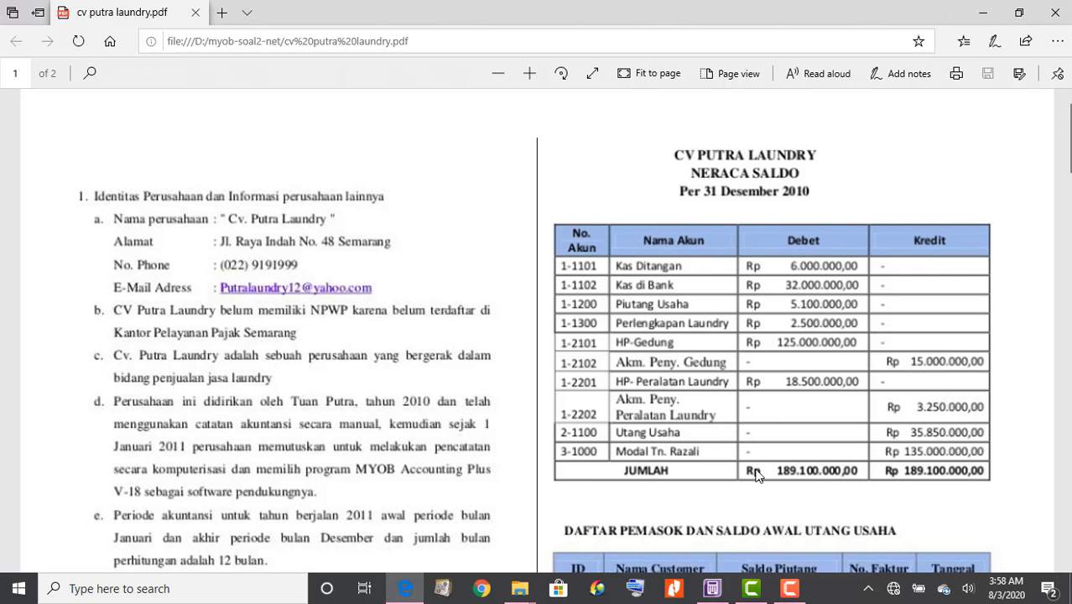
left_click(713, 589)
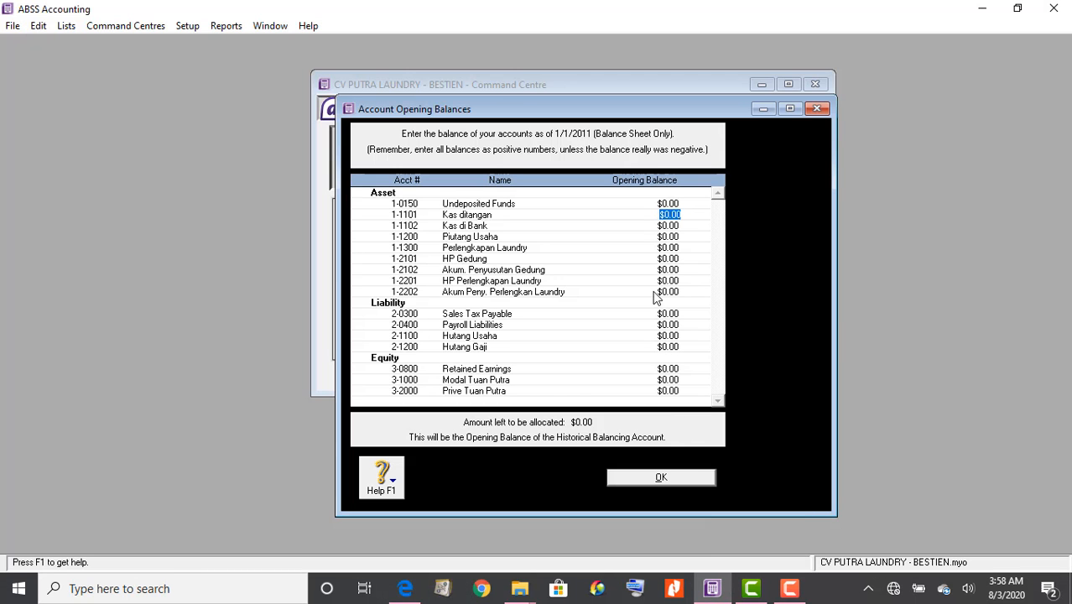
type("6,0")
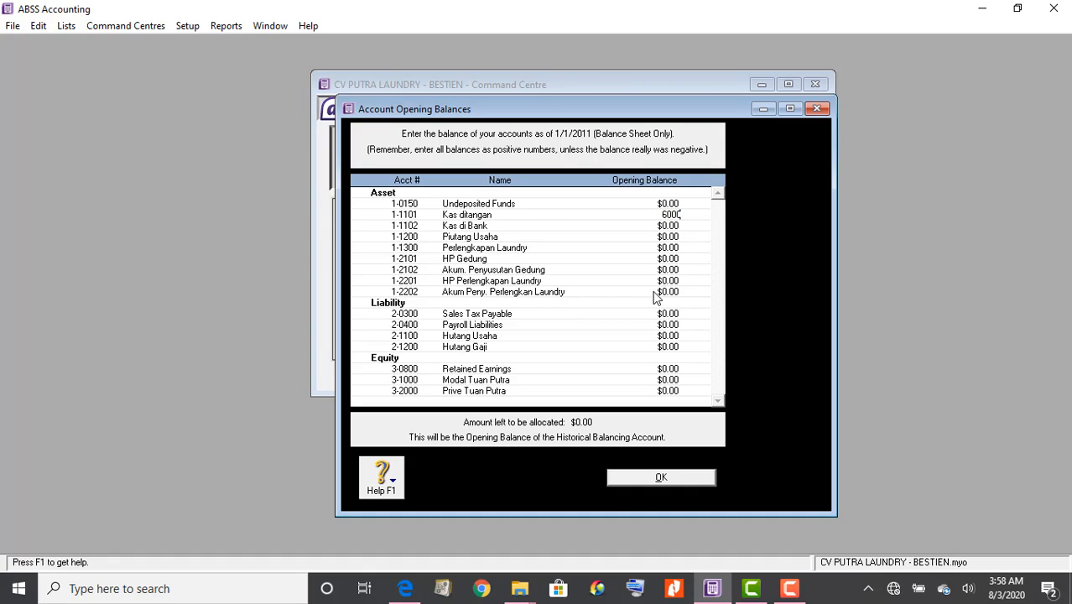
type("00,000")
key("Tab")
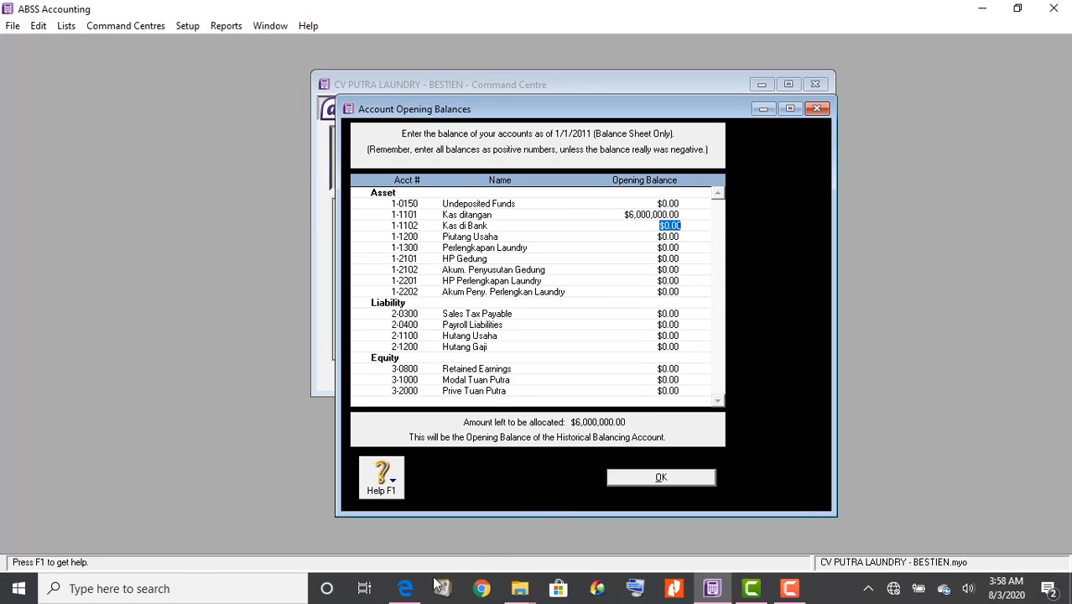
Enter 32,000,000 for Kas di Bank and 5,100,000 for Piutang Usaha
left_click(407, 589)
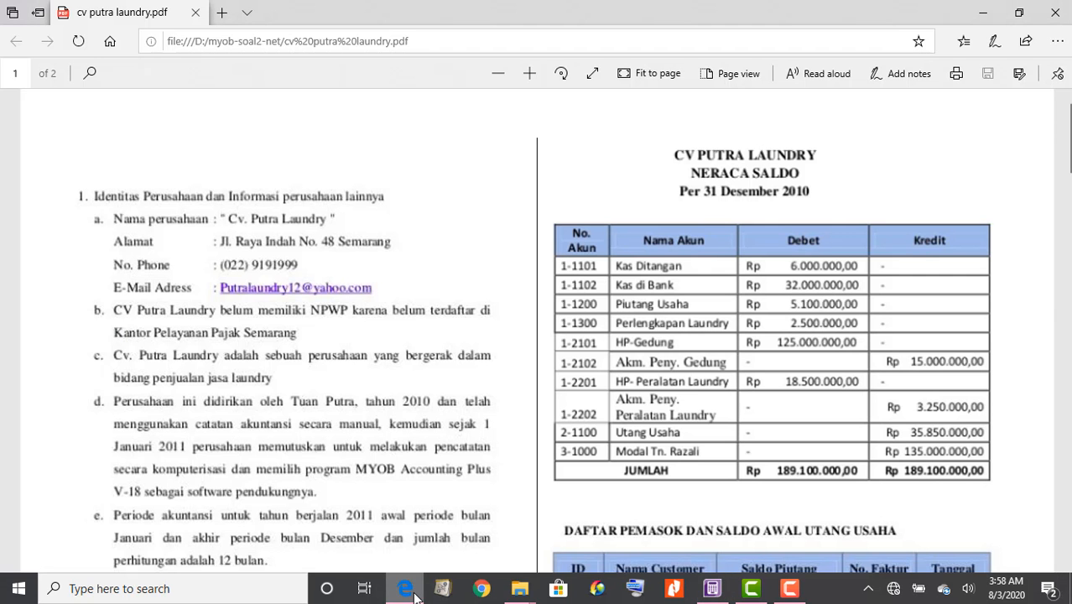
left_click(712, 589)
left_click(711, 588)
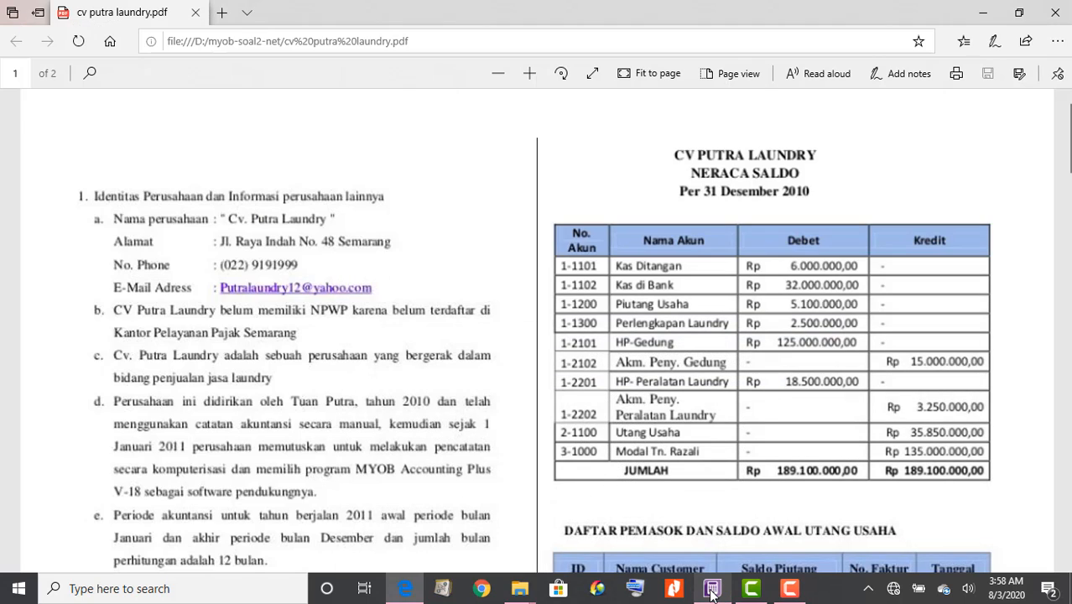
left_click(711, 589)
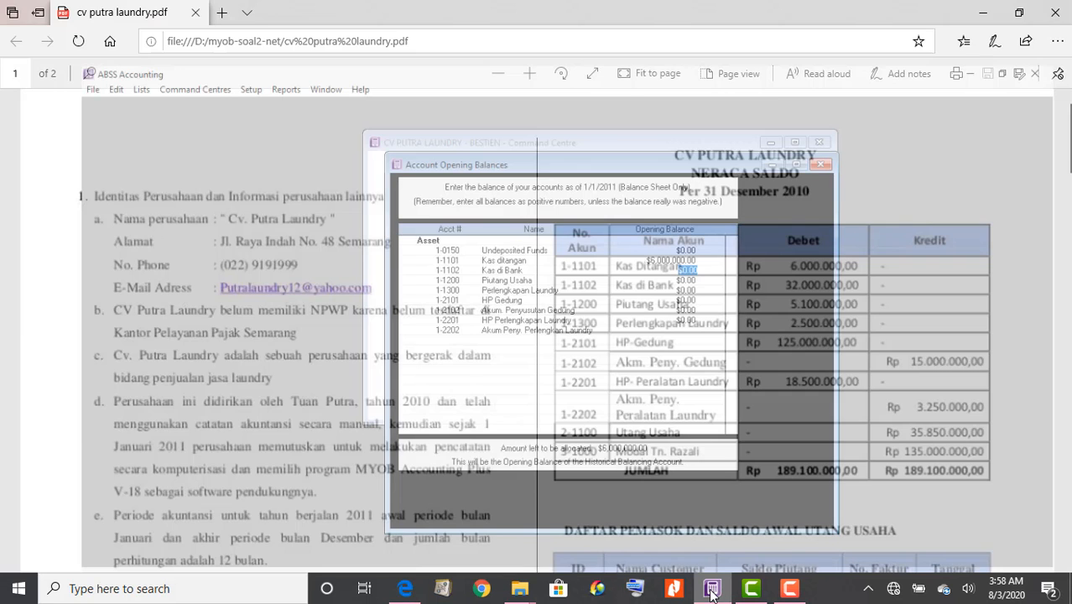
type("32")
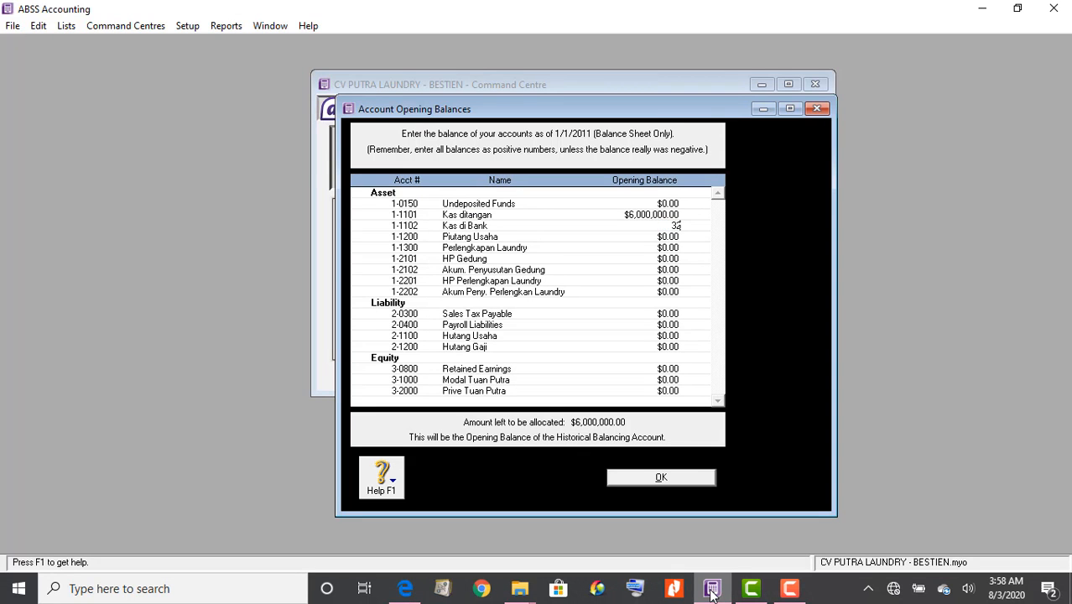
type("00000")
key("Tab")
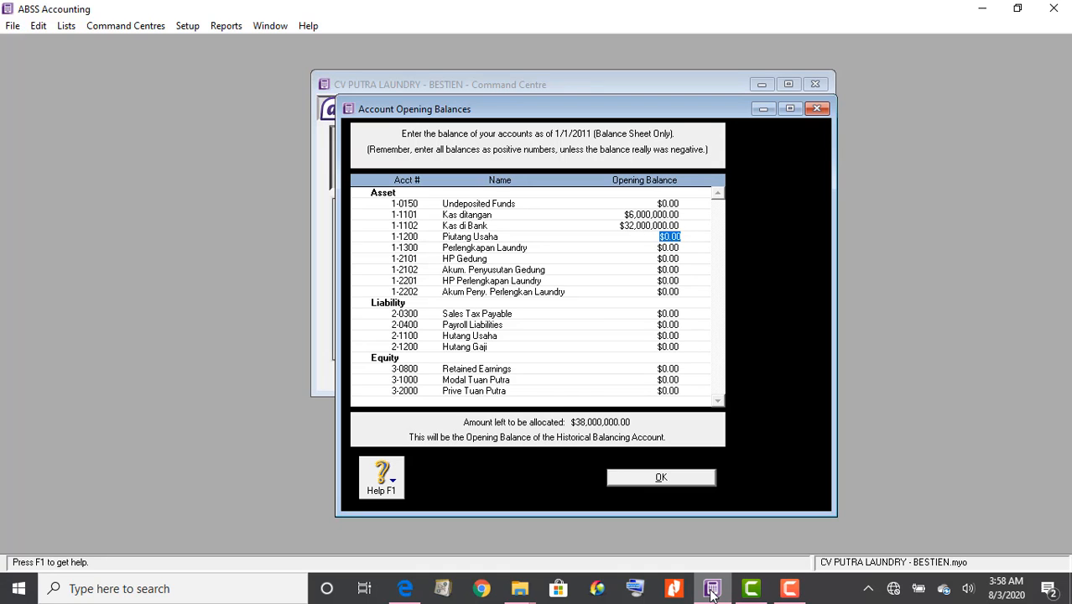
left_click(399, 590)
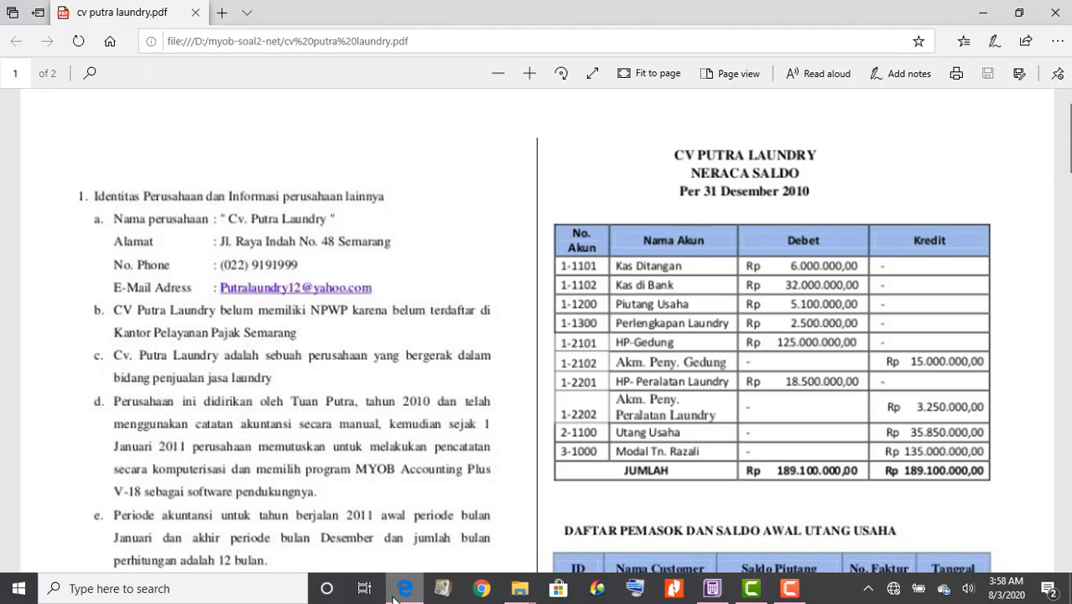
left_click(710, 591)
type("5")
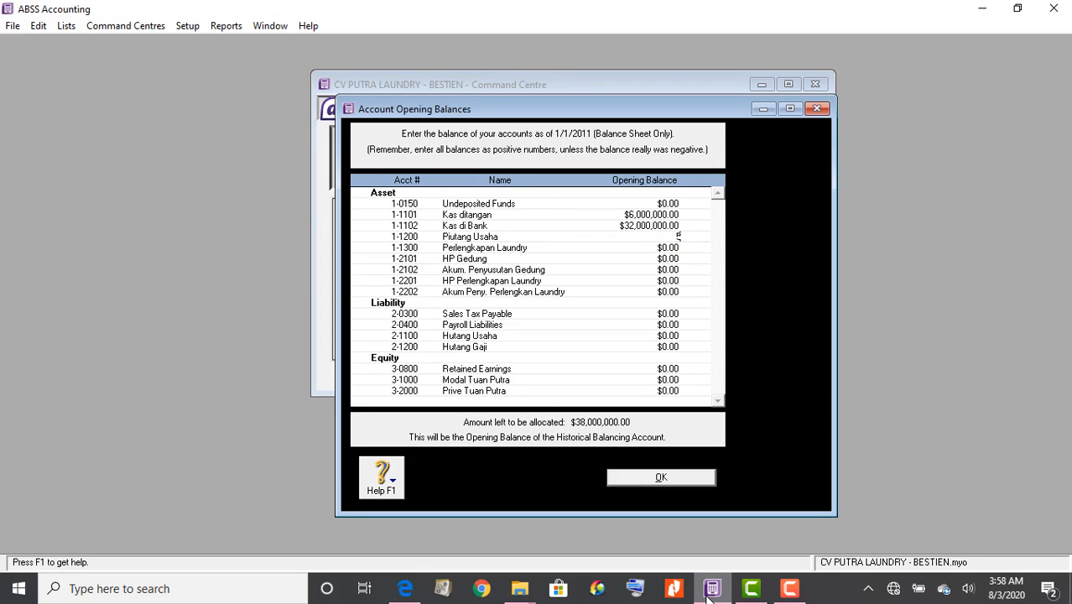
type("100000")
key("Tab")
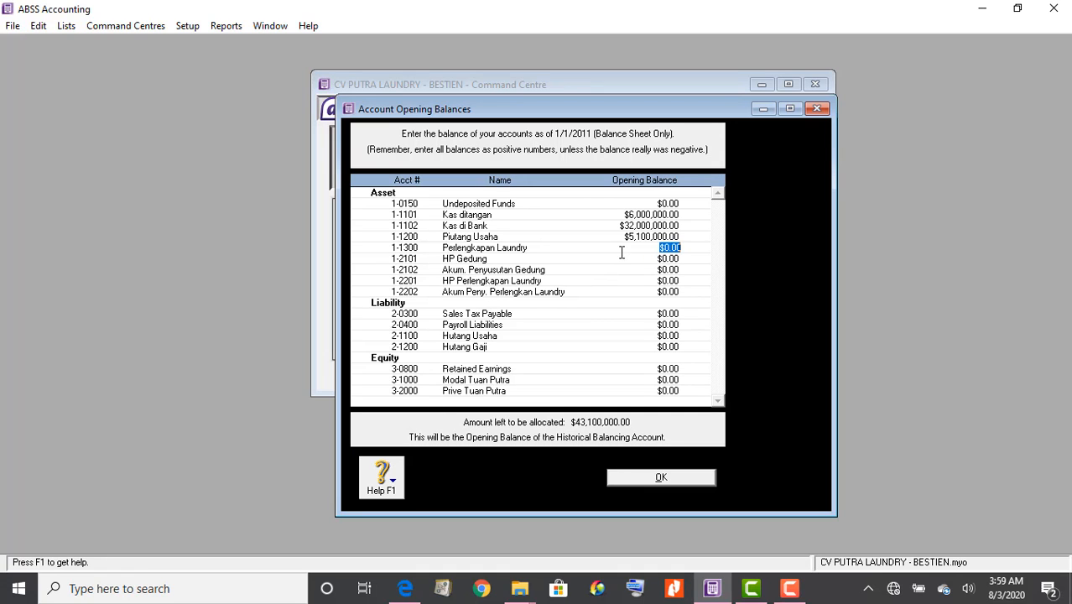
Enter 2,500,000 for Perlengkapan Laundry and 125,000,000 for HP Gedung from the trial balance
left_click(406, 588)
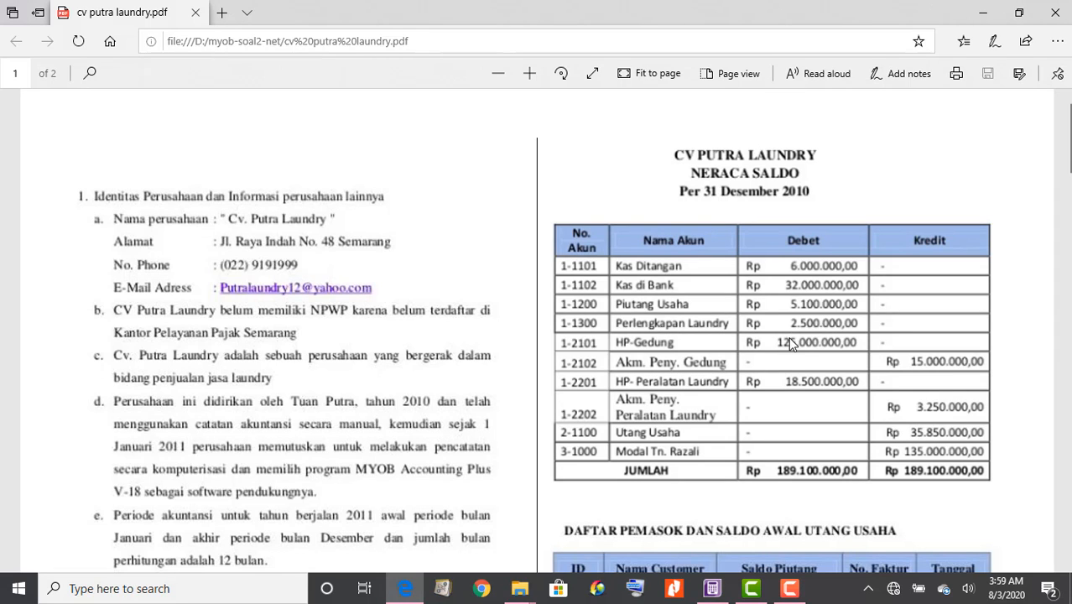
left_click(712, 588)
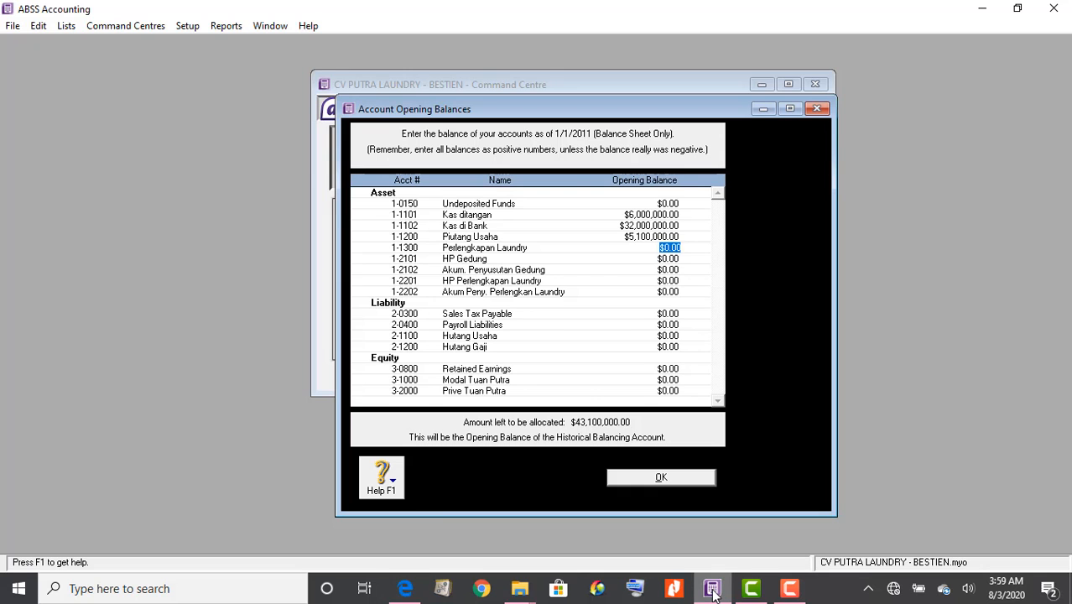
type("250")
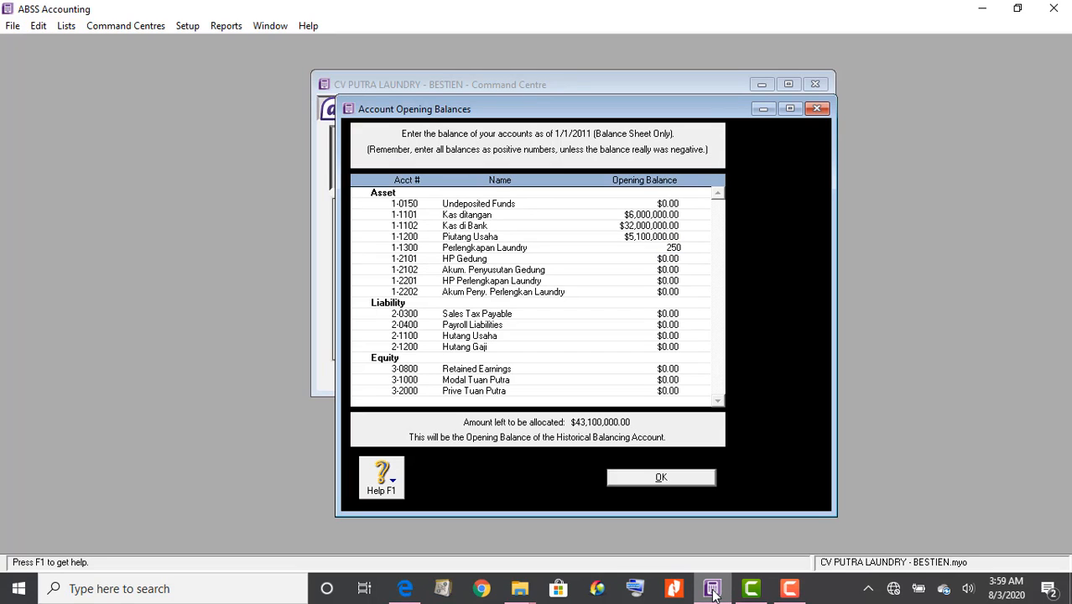
type("0000")
key("Tab")
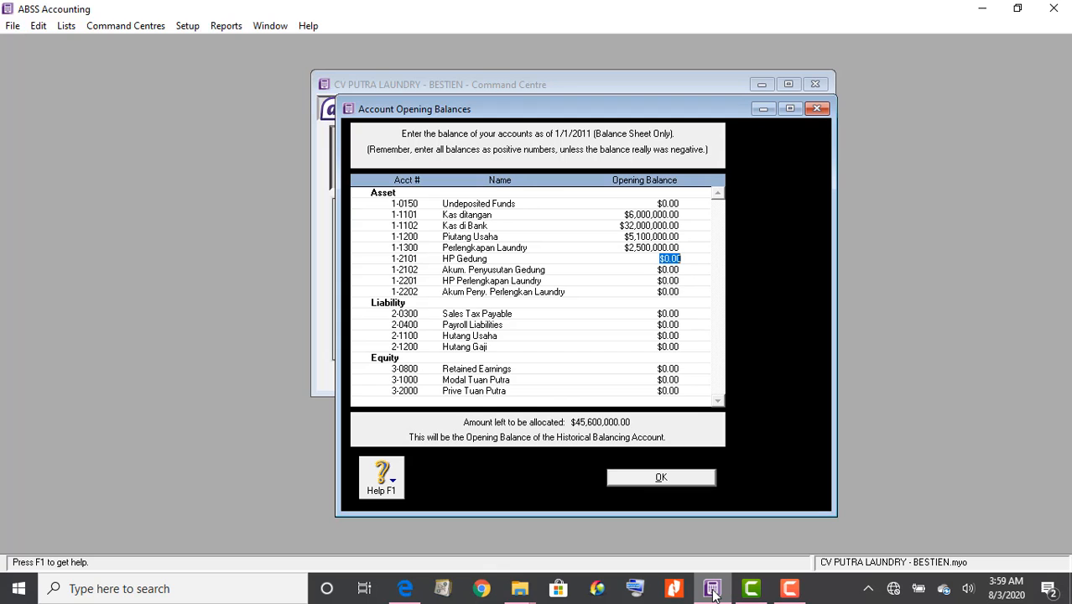
left_click(406, 588)
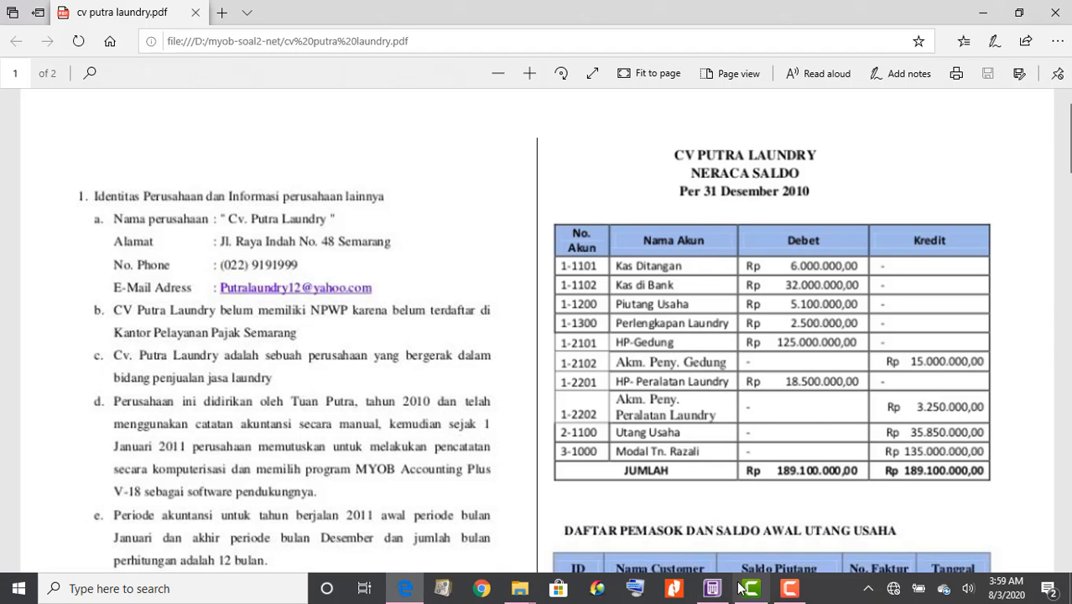
left_click(712, 588)
type("1")
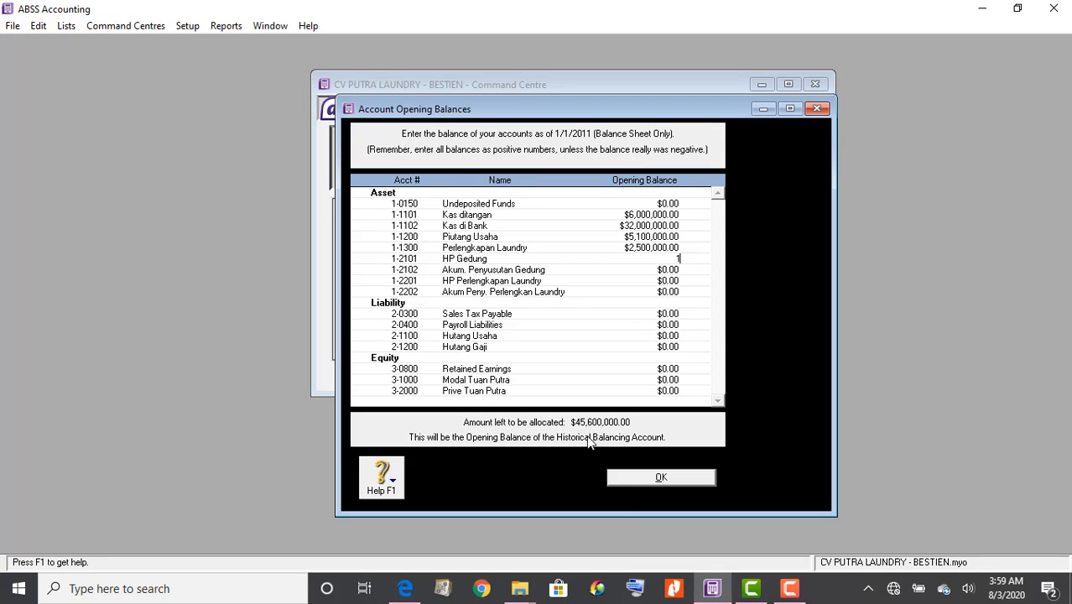
type("25000000")
key("Tab")
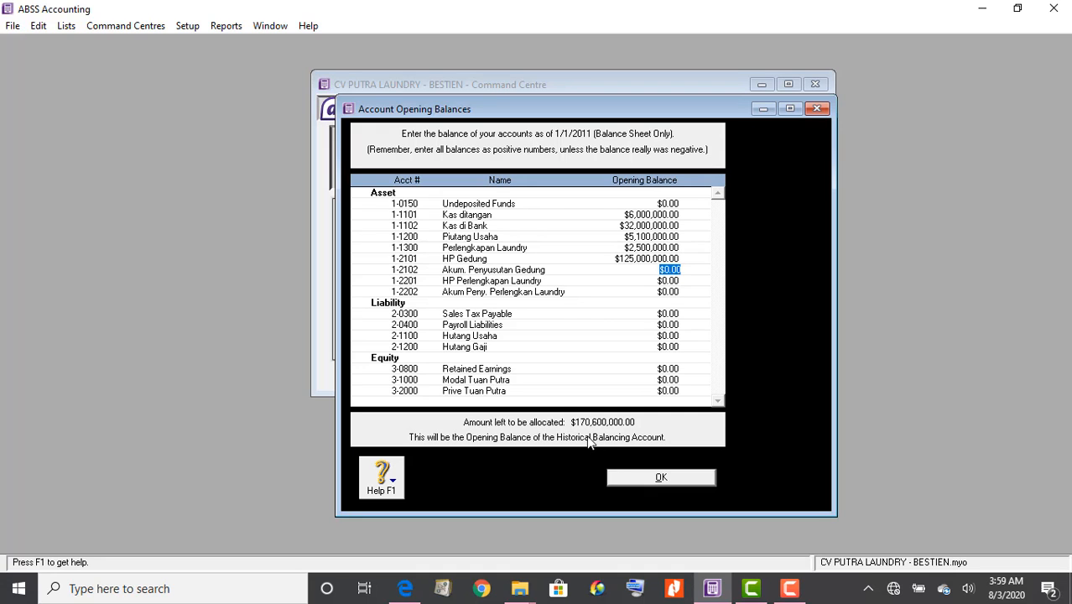
left_click(406, 589)
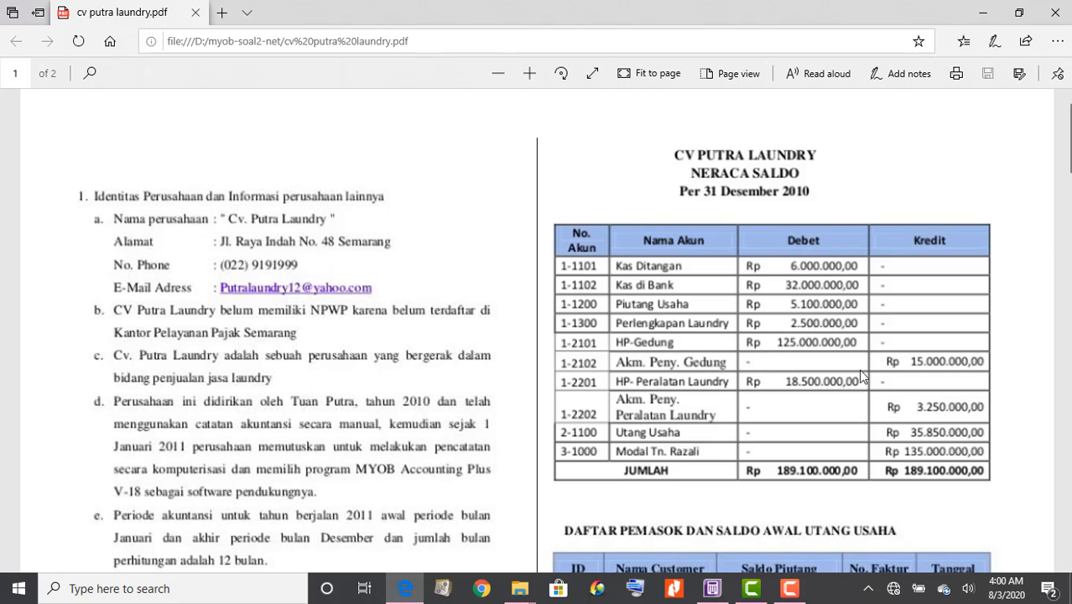
Enter -15,000,000 as the Akum. Penyusutan Gedung opening balance
left_click(707, 591)
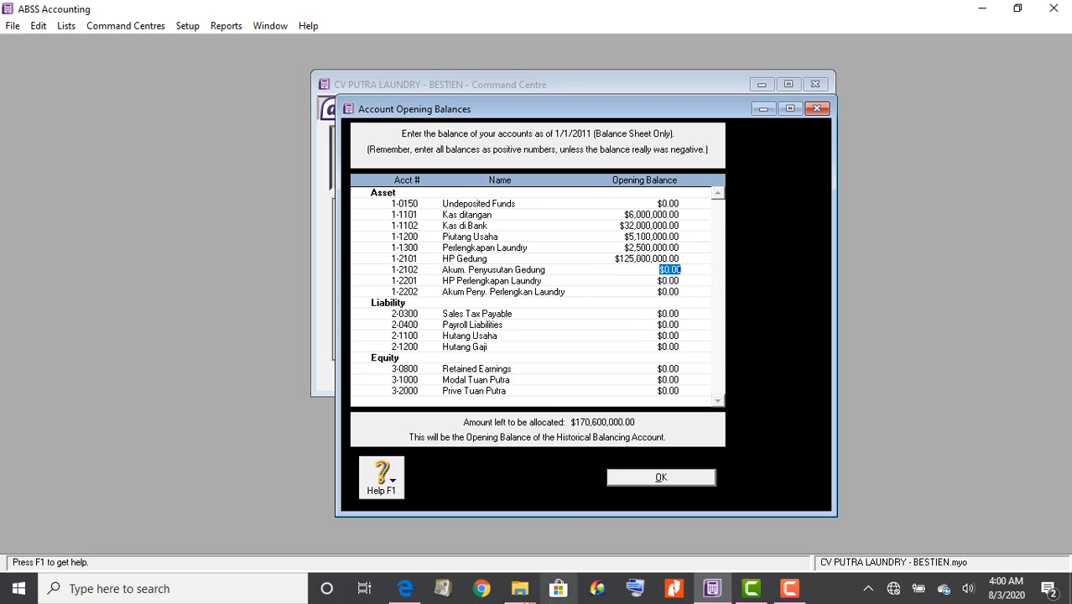
left_click(405, 589)
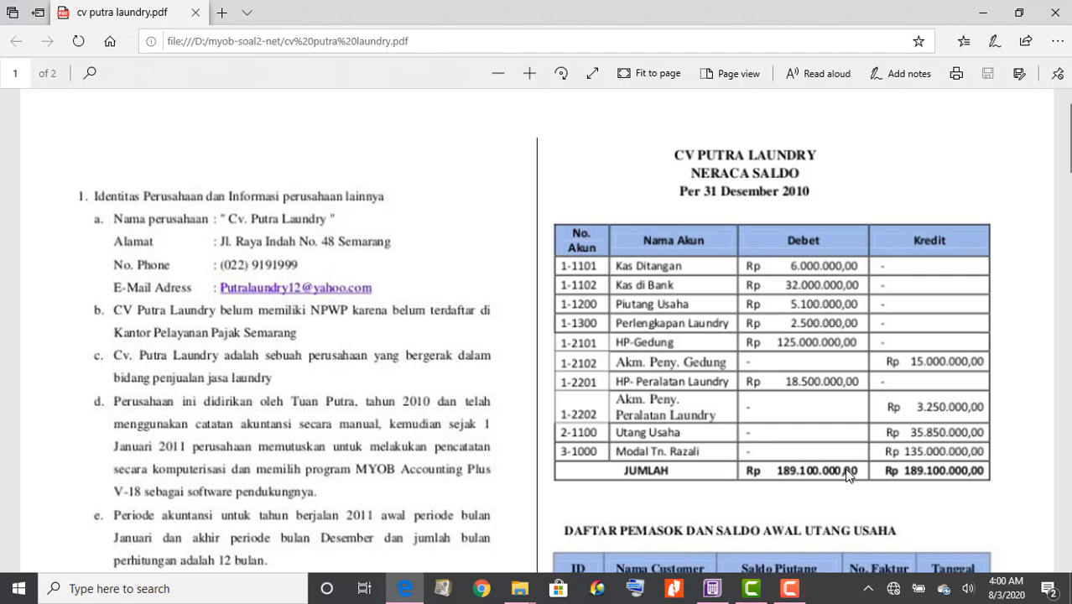
left_click(712, 589)
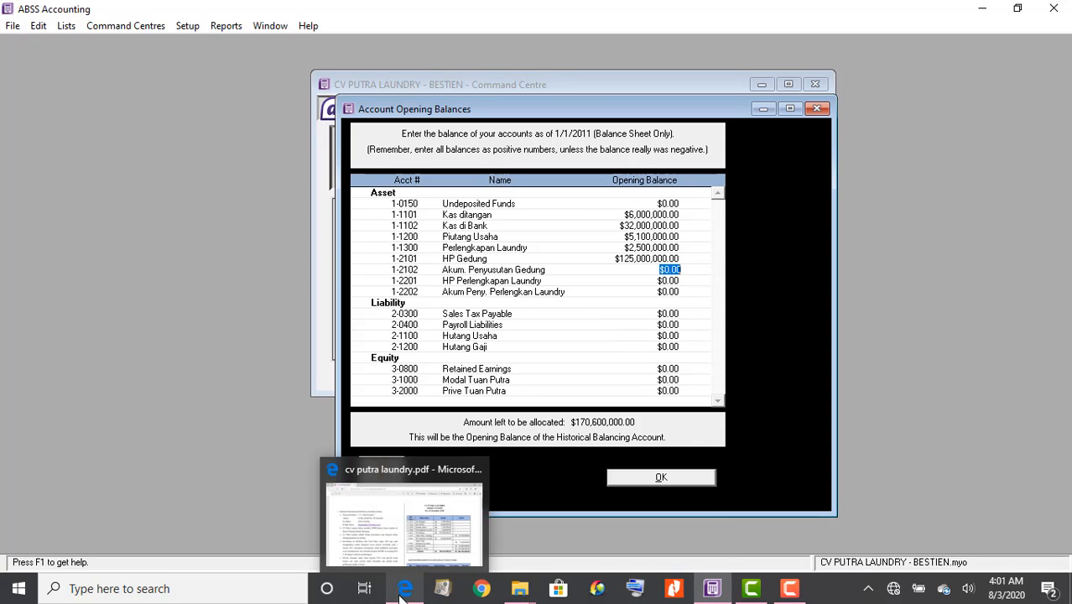
left_click(366, 526)
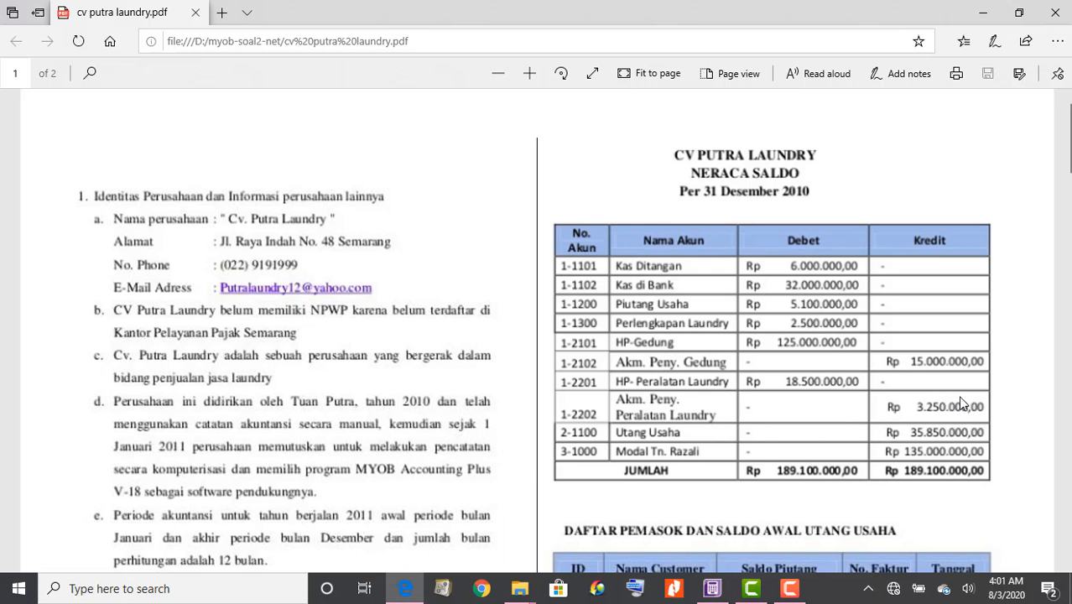
left_click(712, 588)
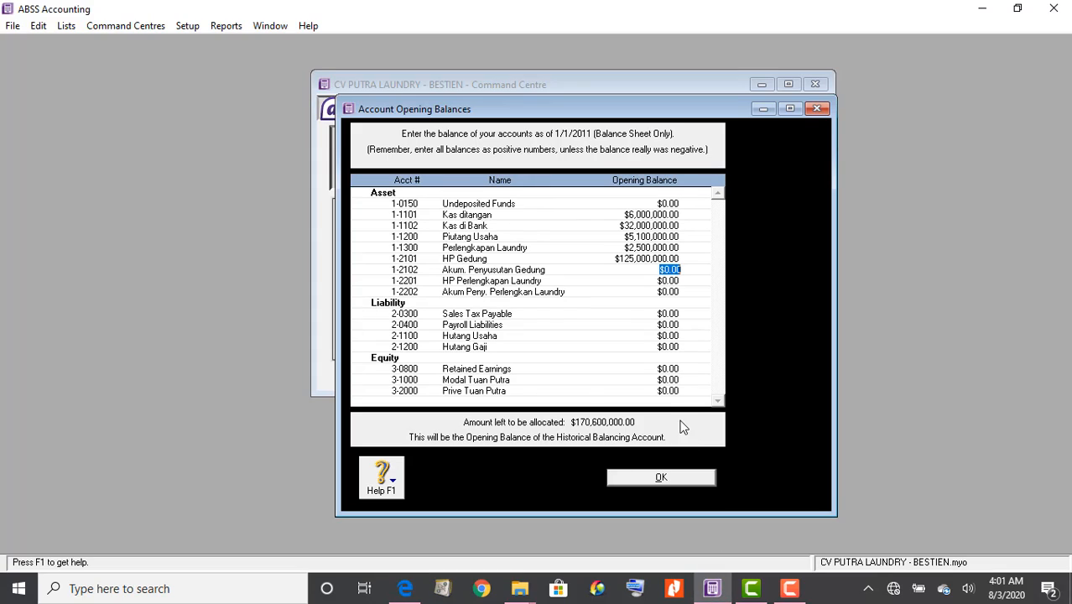
type("15")
key("BackSpace")
key("BackSpace")
type("-15")
type("00000")
type("0")
key("Tab")
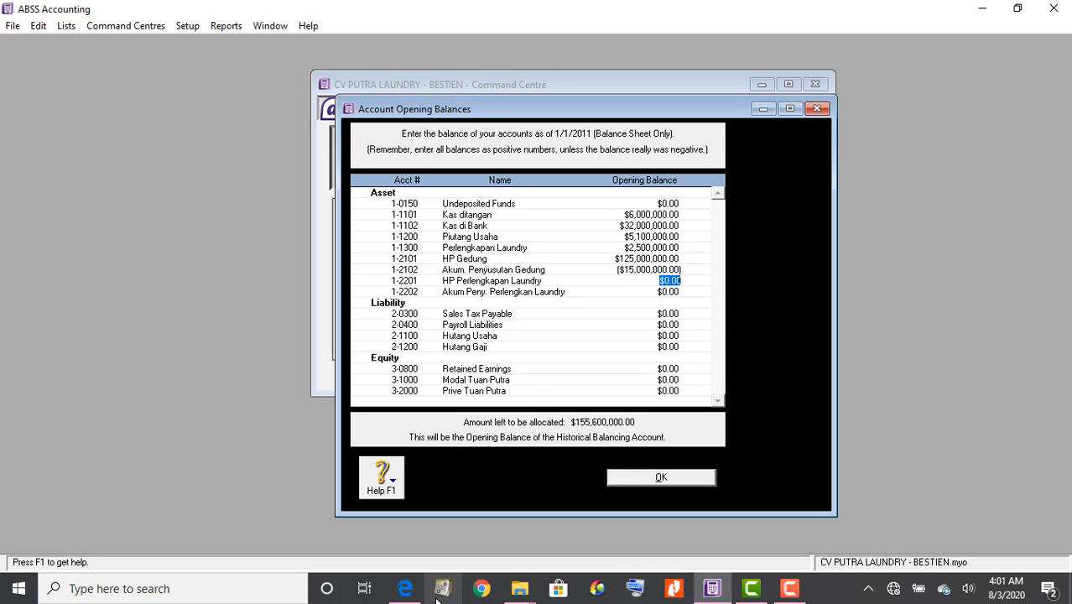
Enter 18,500,000 for HP Perlengkapan Laundry and -3,250,000 for Akum Peny. Perlengkan Laundry
left_click(406, 589)
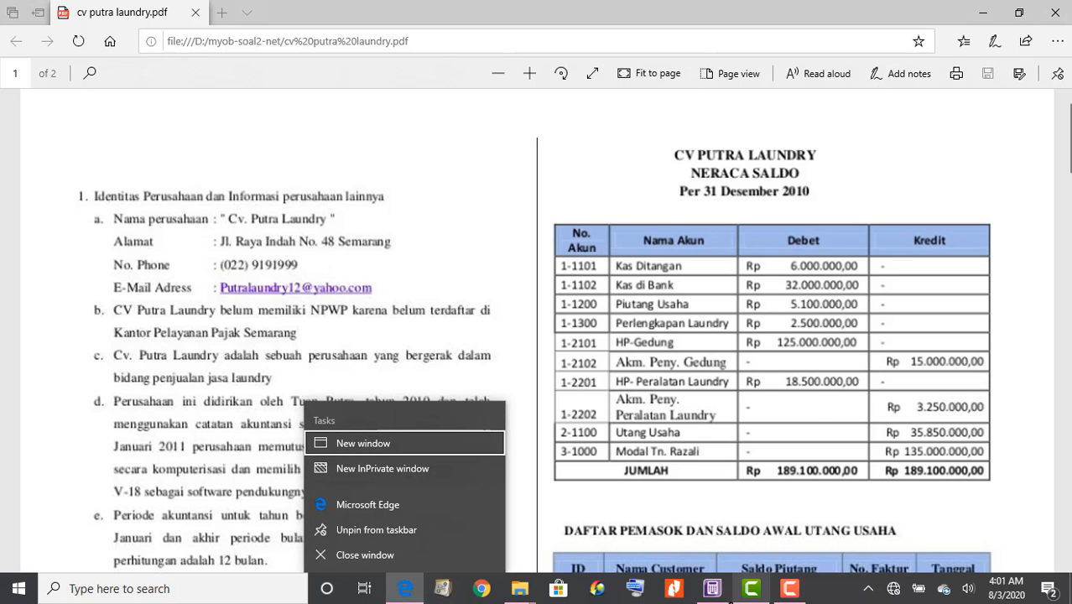
left_click(703, 596)
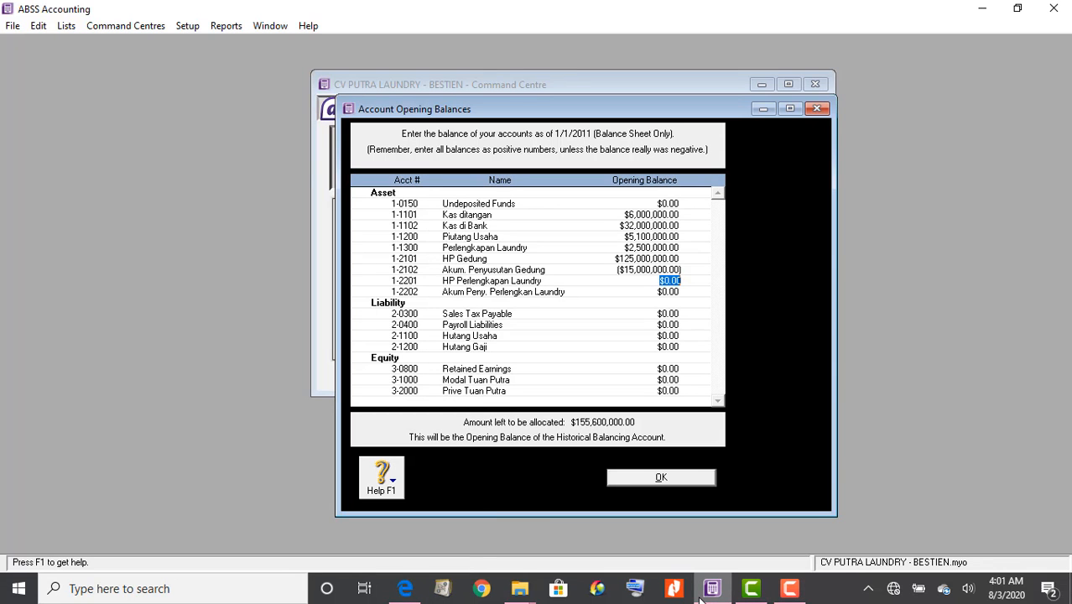
type("18500000")
key("Tab")
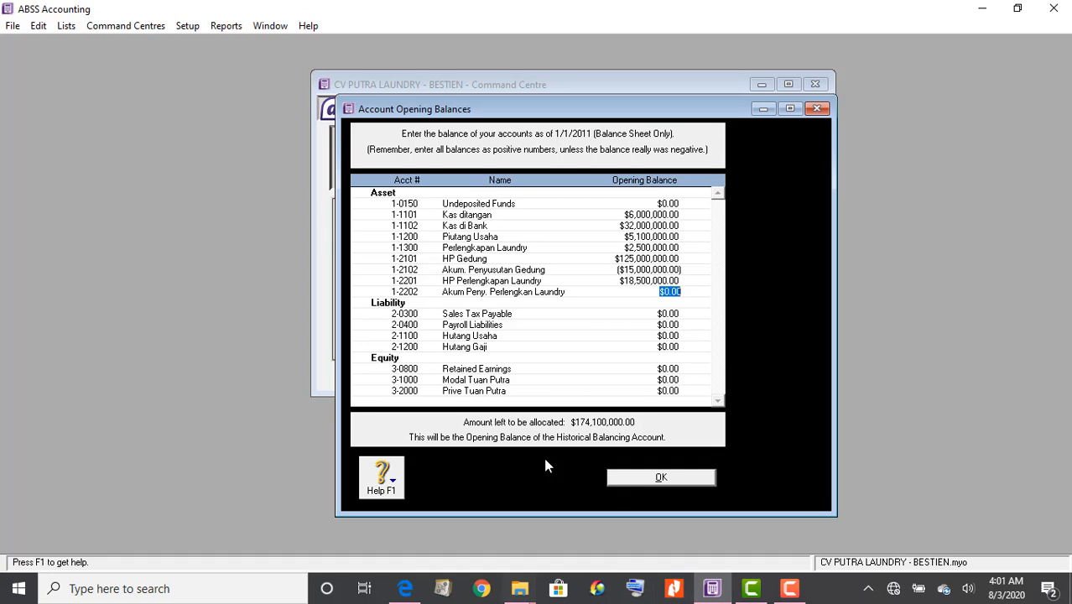
left_click(419, 594)
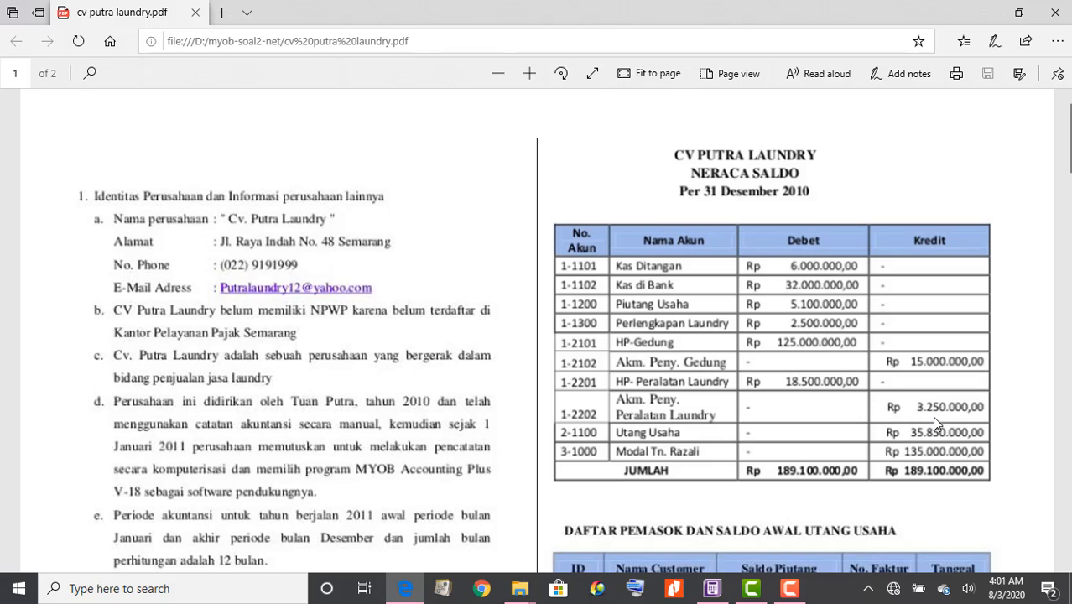
left_click(712, 590)
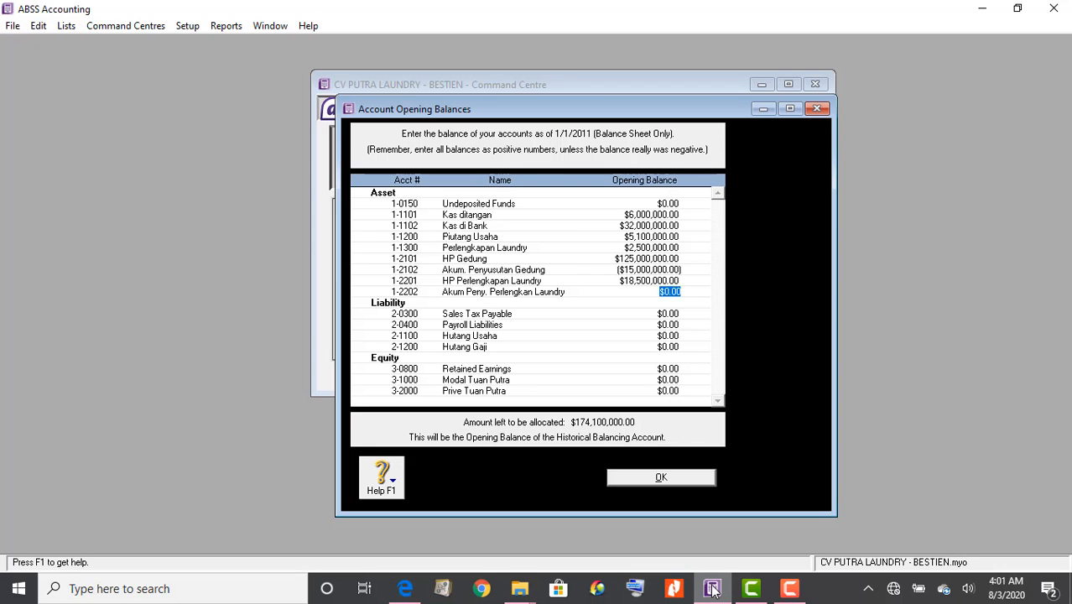
key("BackSpace")
type("-3250000")
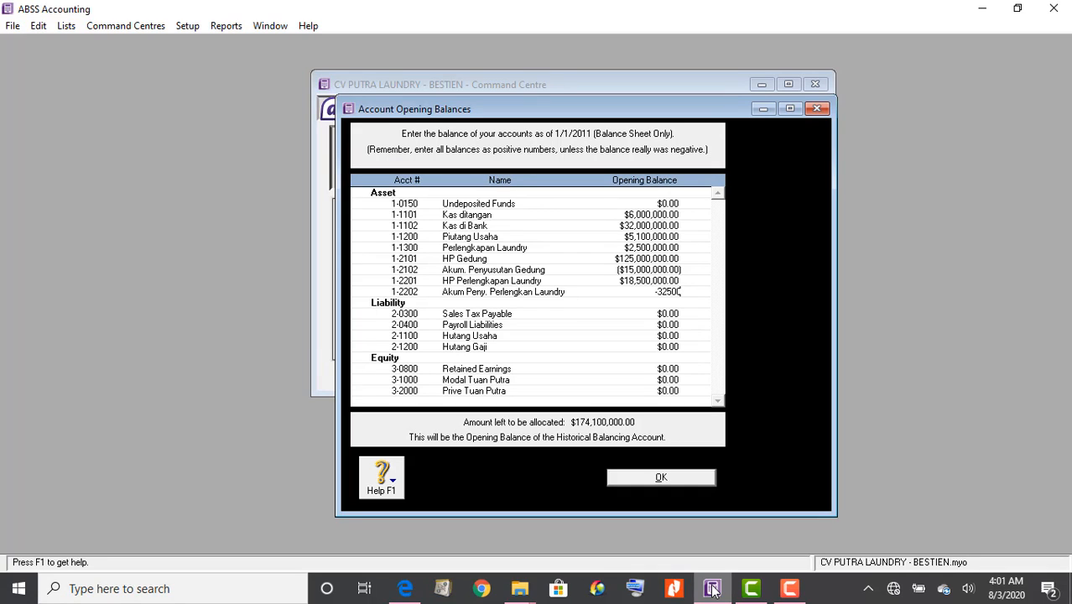
key("Tab")
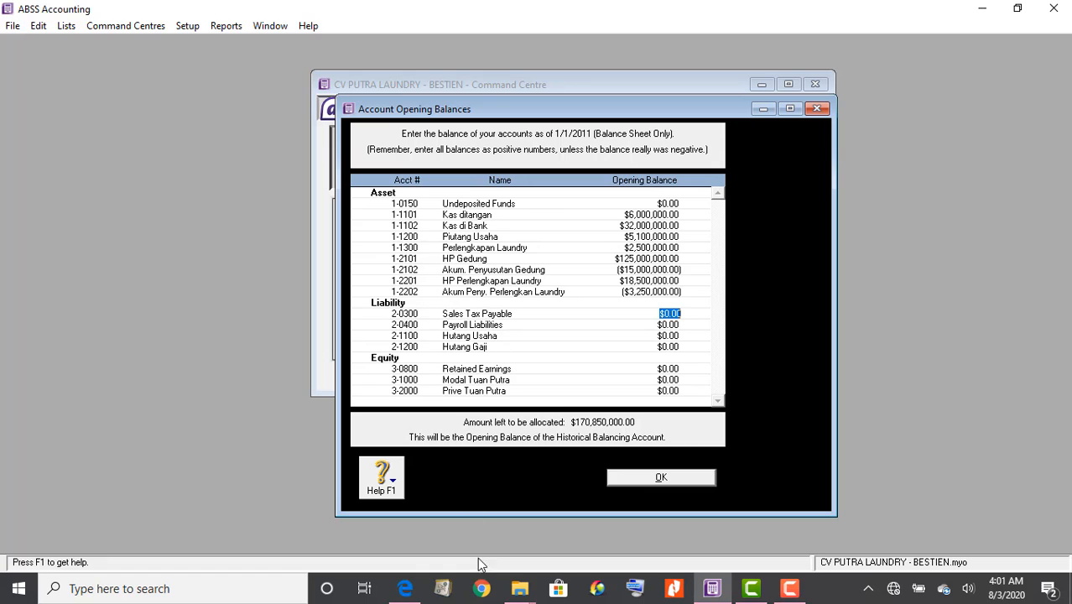
Set the Hutang Usaha opening balance to 38,500,000, correcting a mistyped amount
left_click(406, 589)
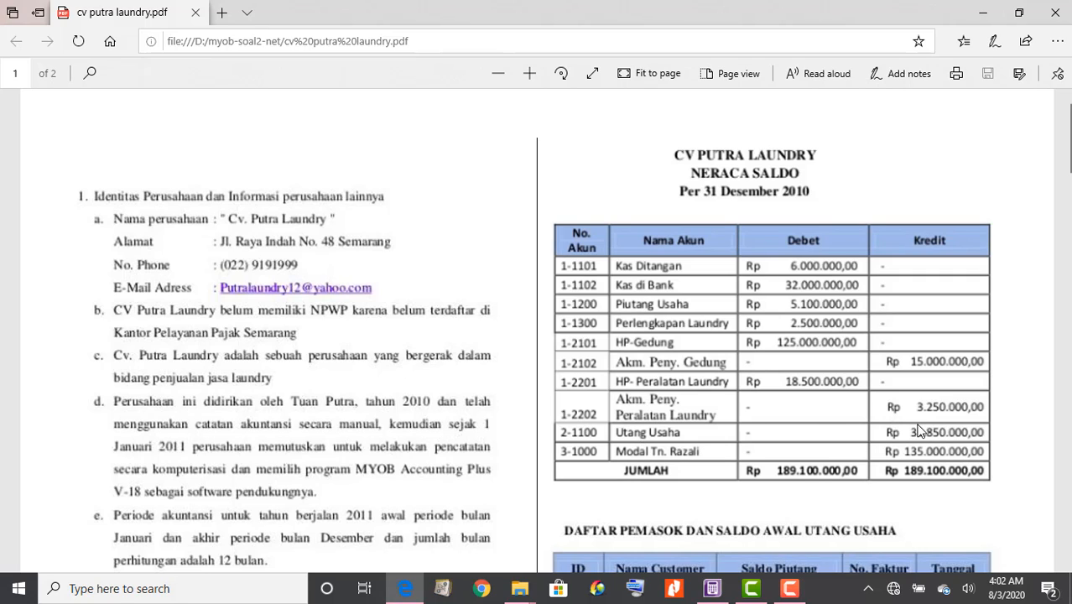
left_click(720, 588)
right_click(721, 588)
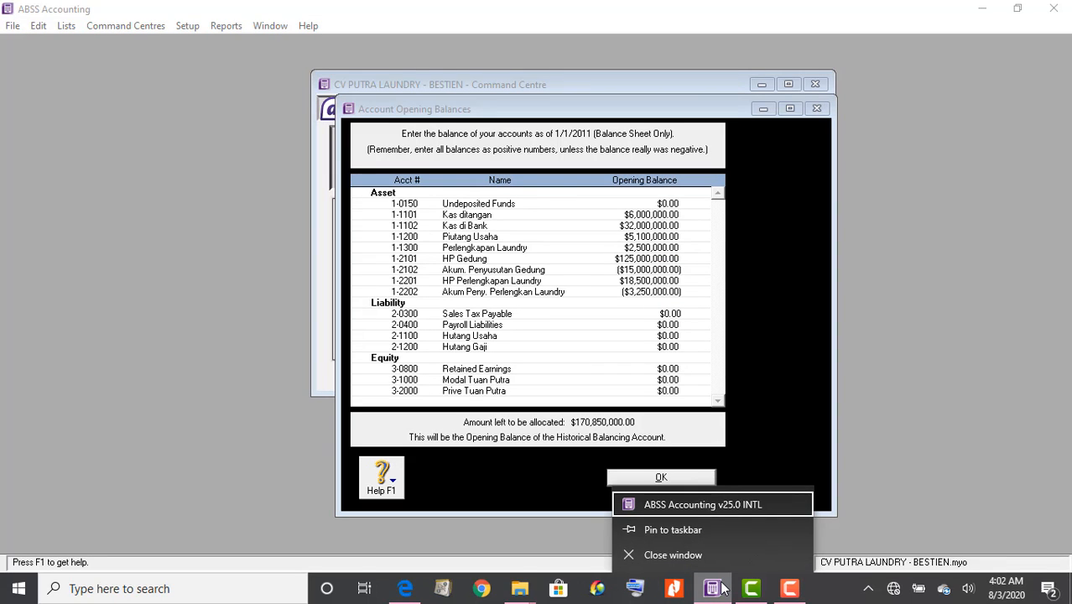
left_click(402, 591)
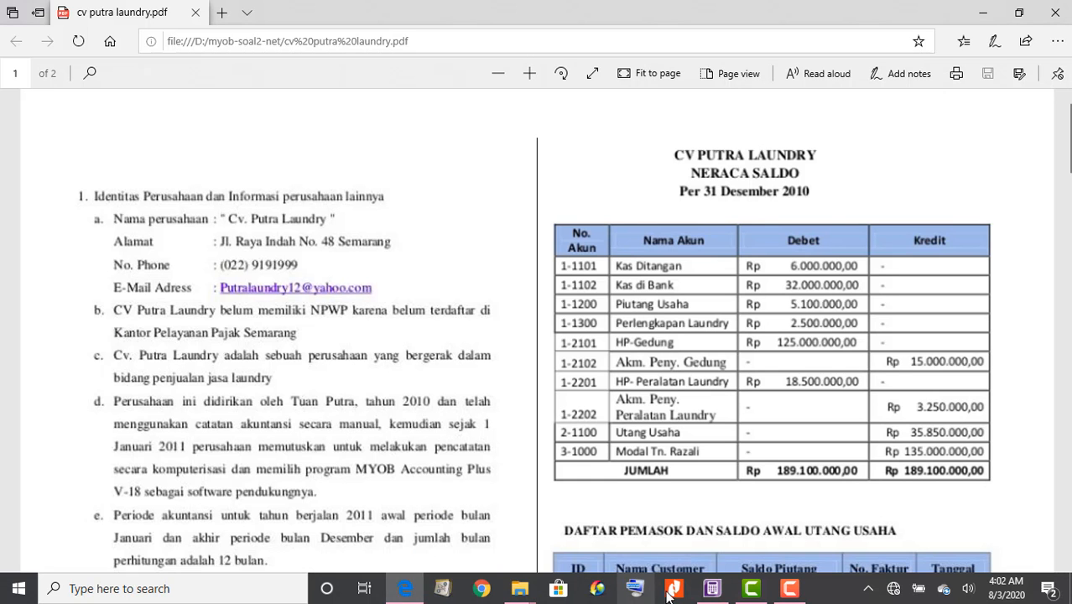
left_click(716, 597)
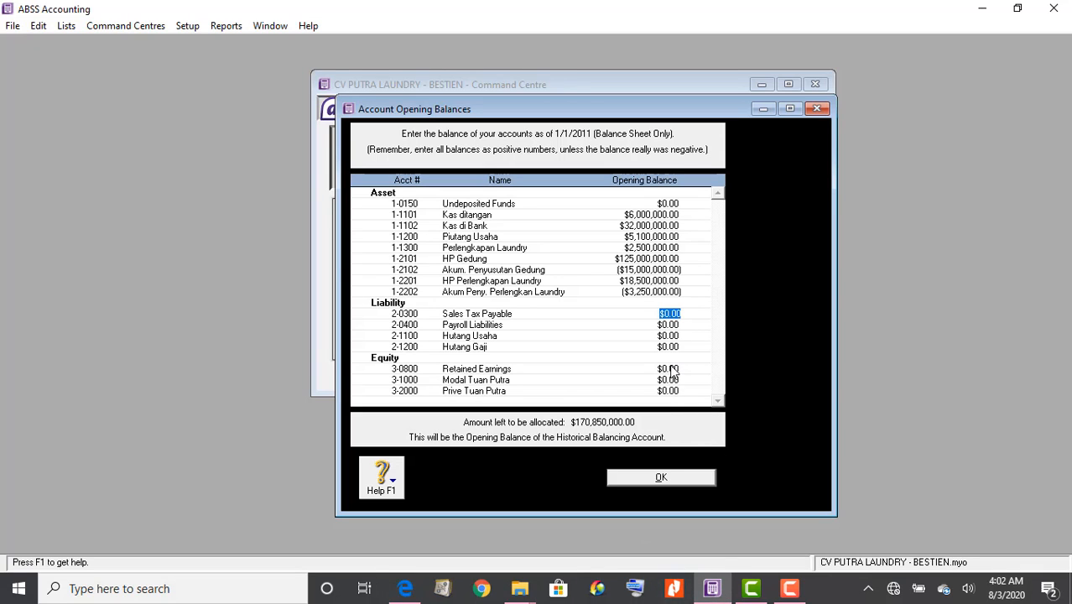
left_click(673, 337)
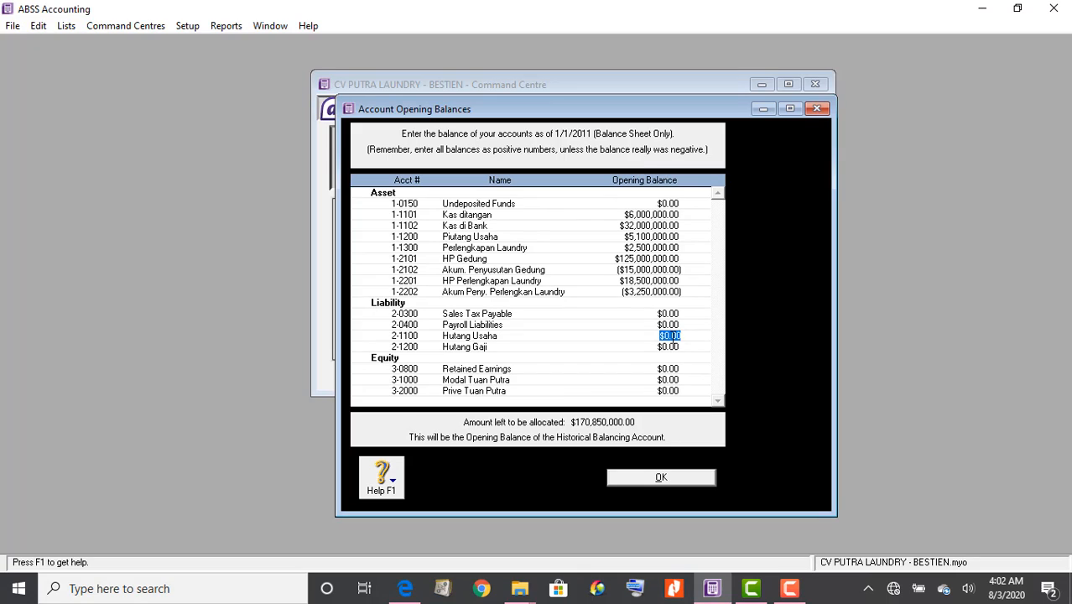
type("35")
type("5000")
type("0000")
key("Tab")
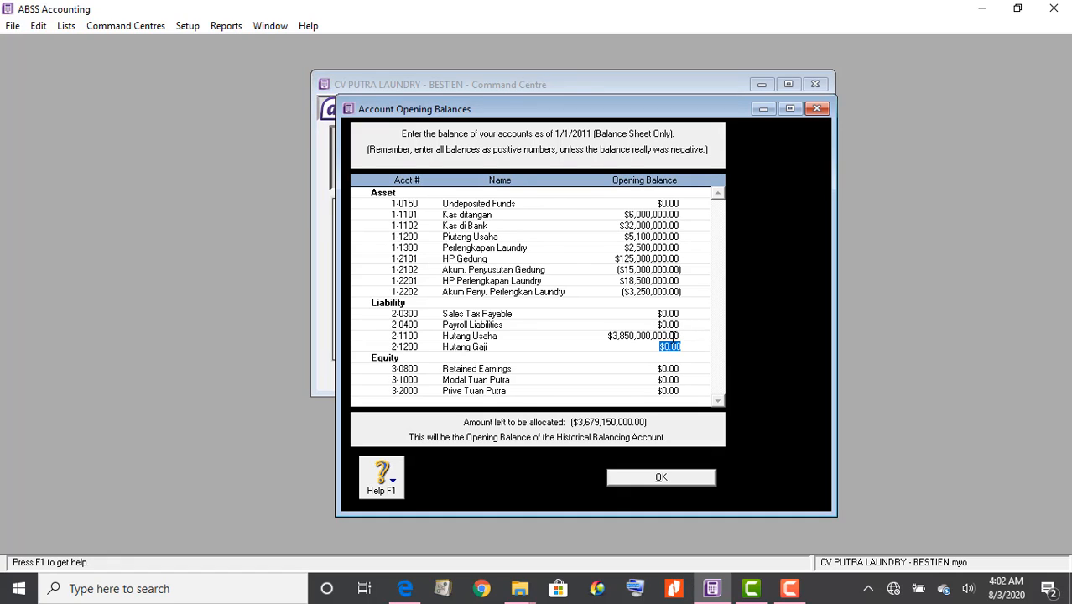
left_click(673, 338)
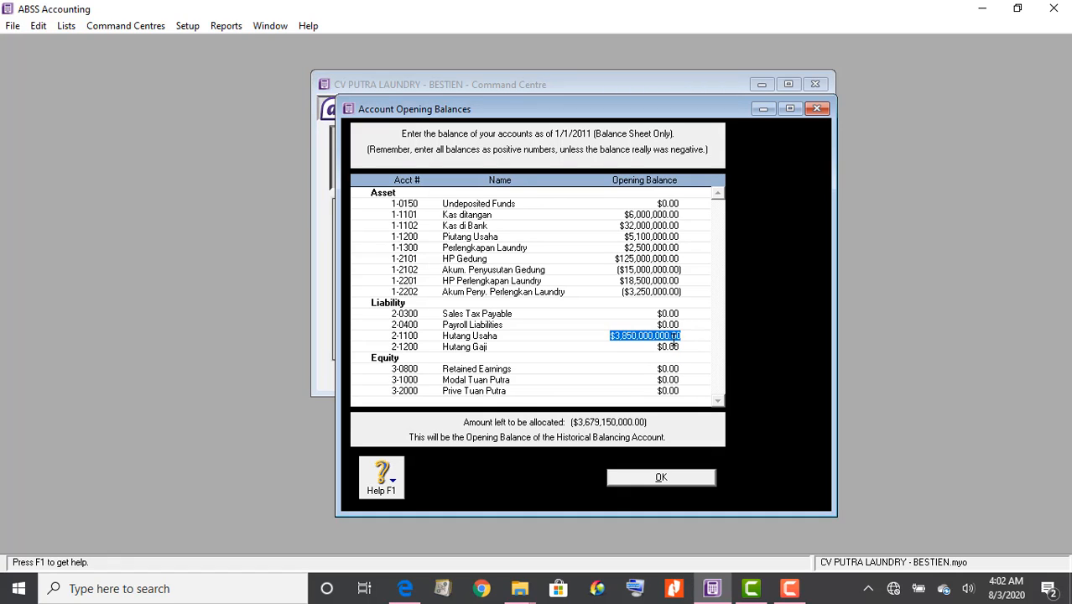
type("38,500,")
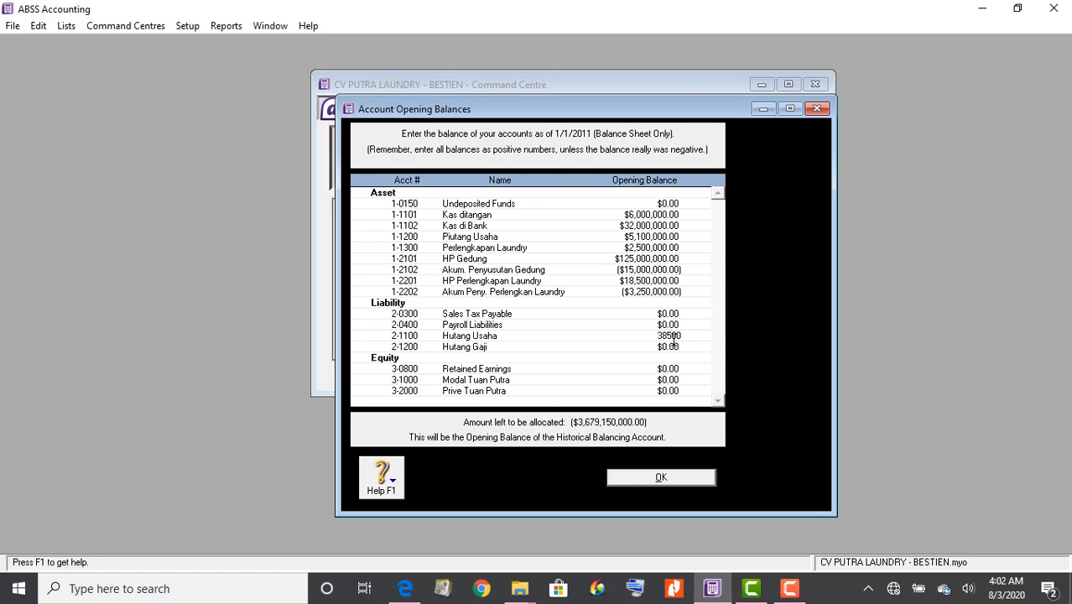
type("0000")
key("Tab")
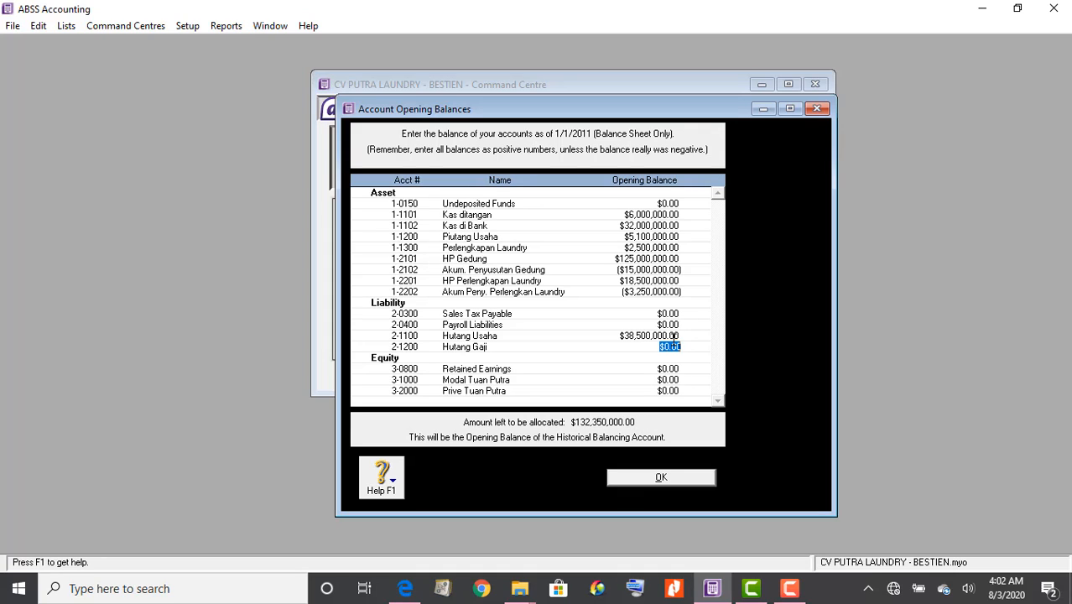
Enter 135,000,000 as the Modal Tuan Putra opening balance
left_click(405, 589)
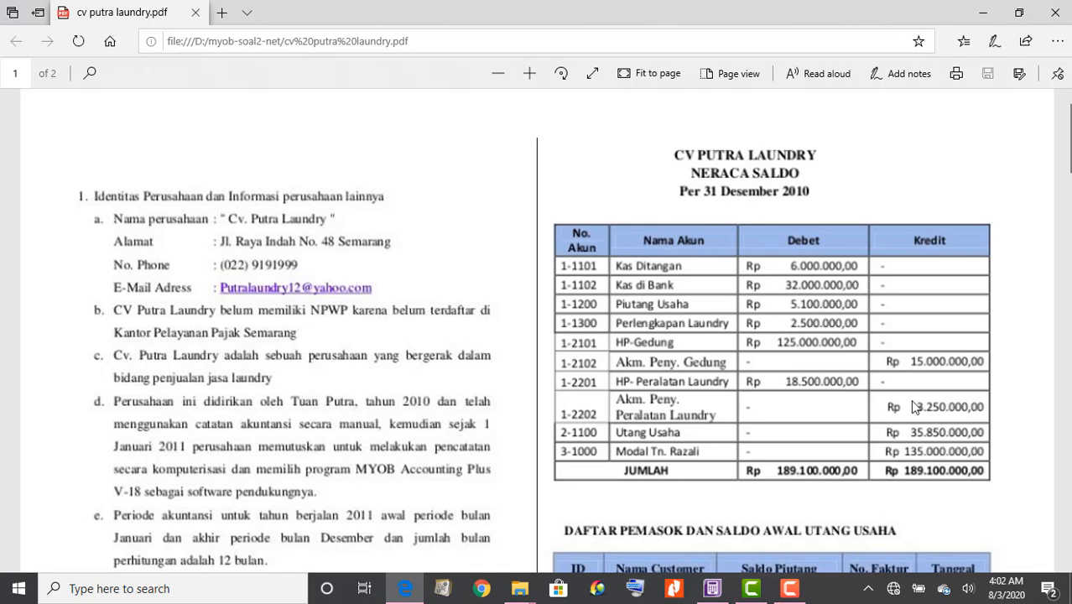
left_click(713, 593)
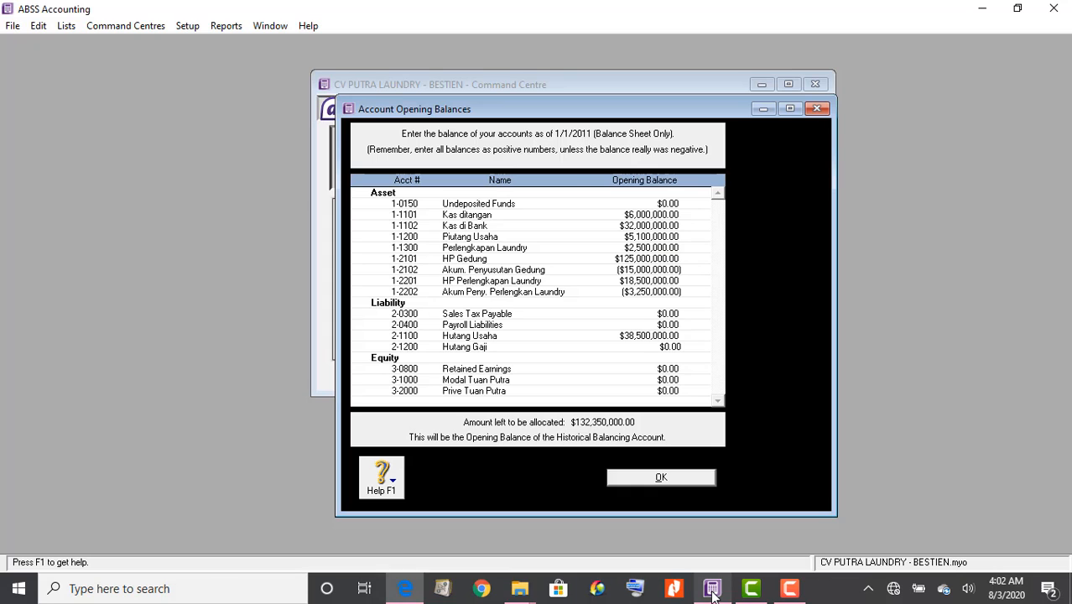
left_click(663, 380)
type("13")
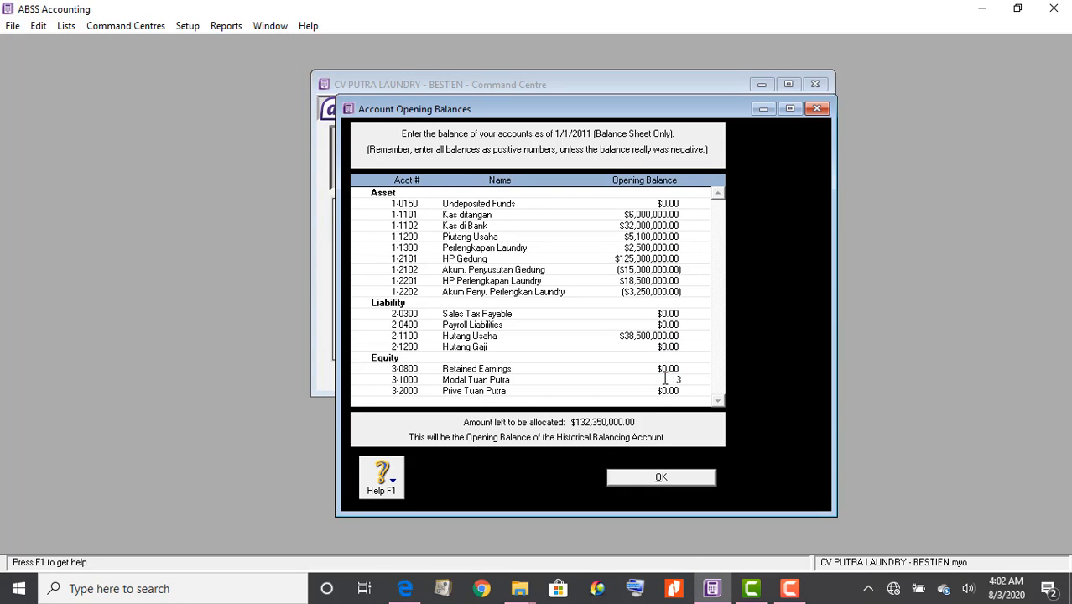
type("5,000,000")
key("Tab")
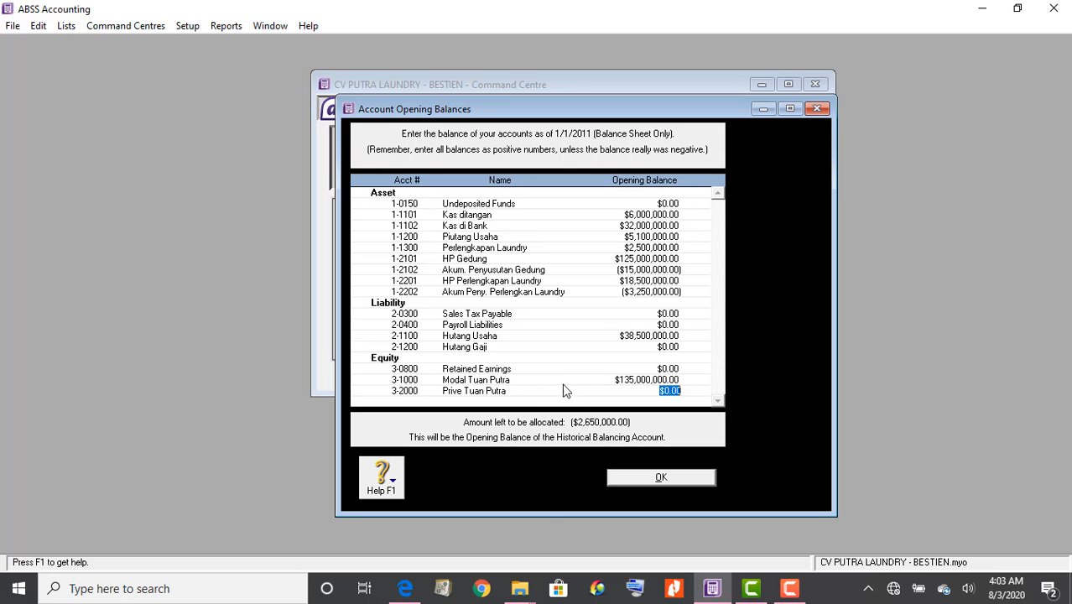
left_click(406, 590)
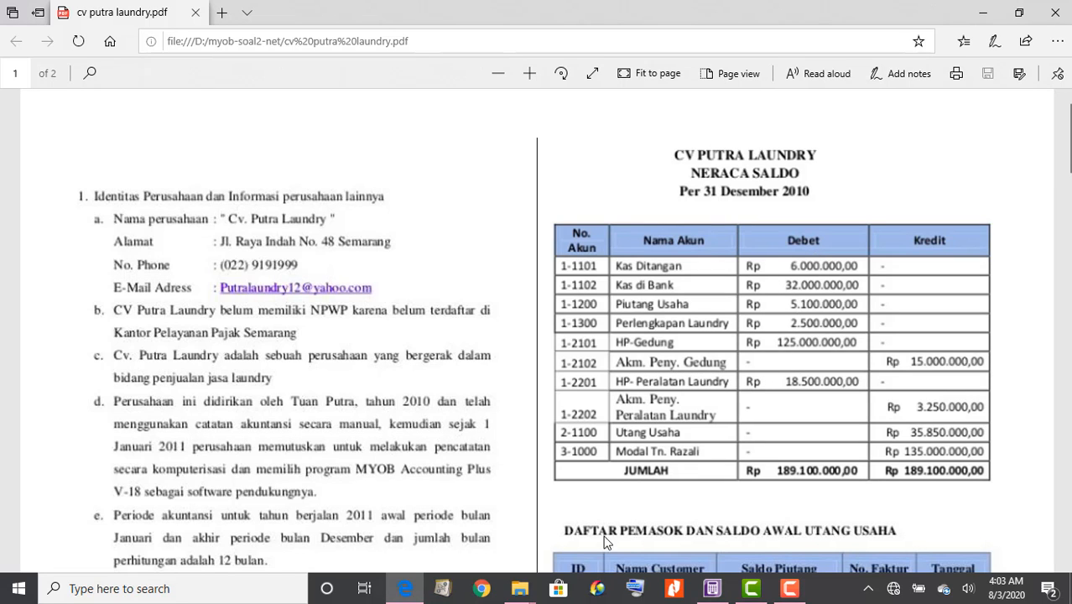
left_click(712, 590)
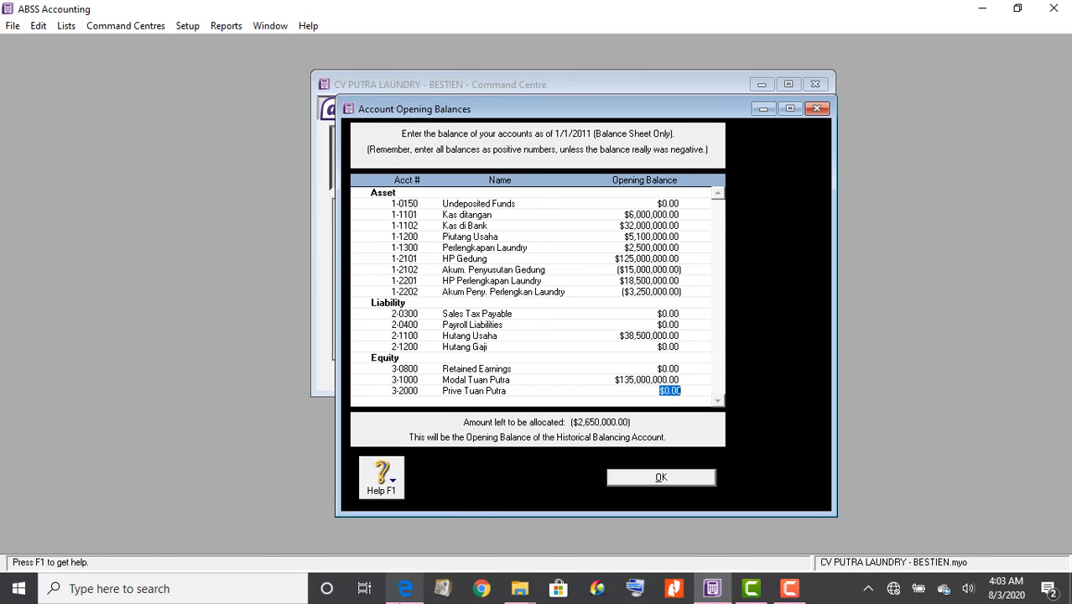
left_click(406, 590)
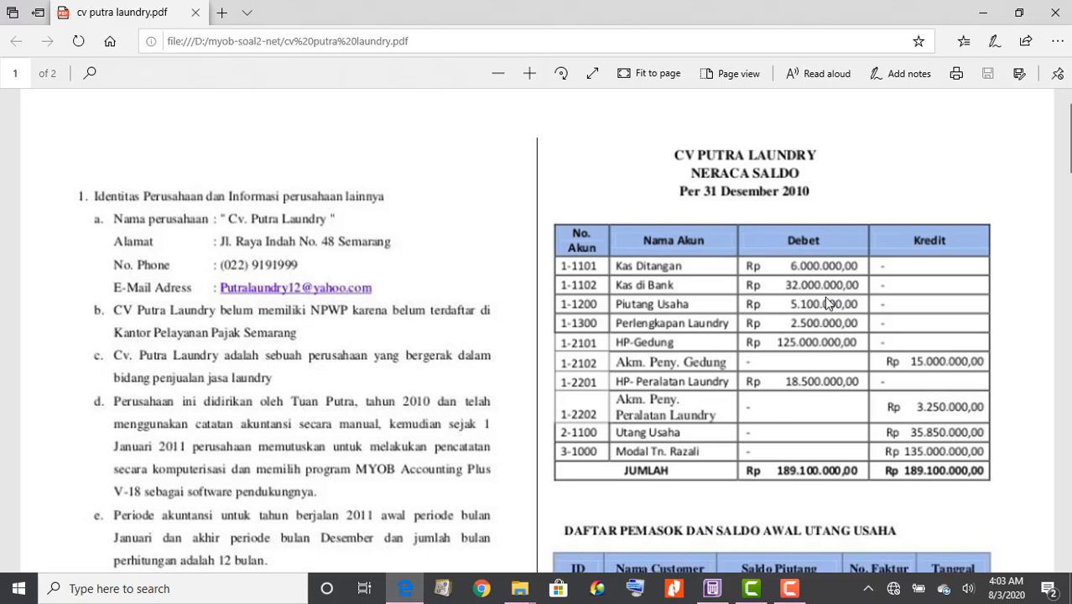
left_click(716, 594)
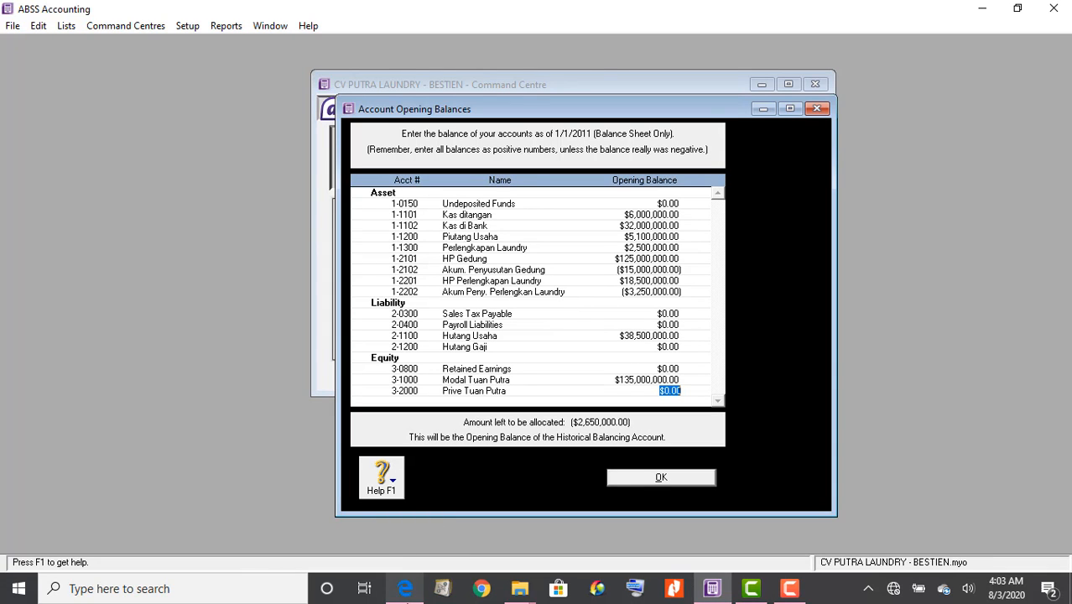
left_click(405, 590)
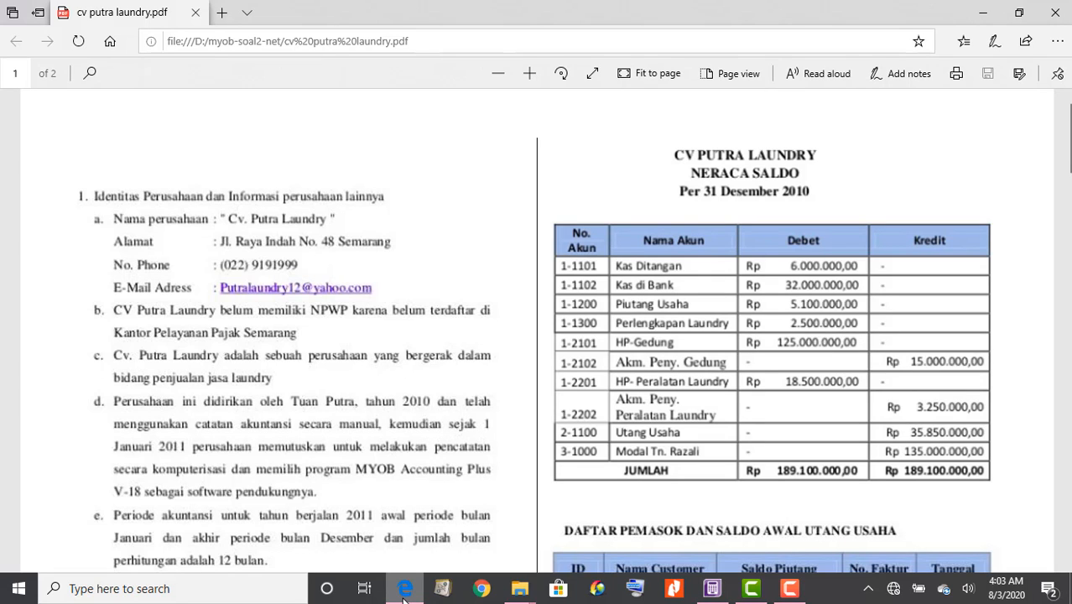
mouse_move(700, 594)
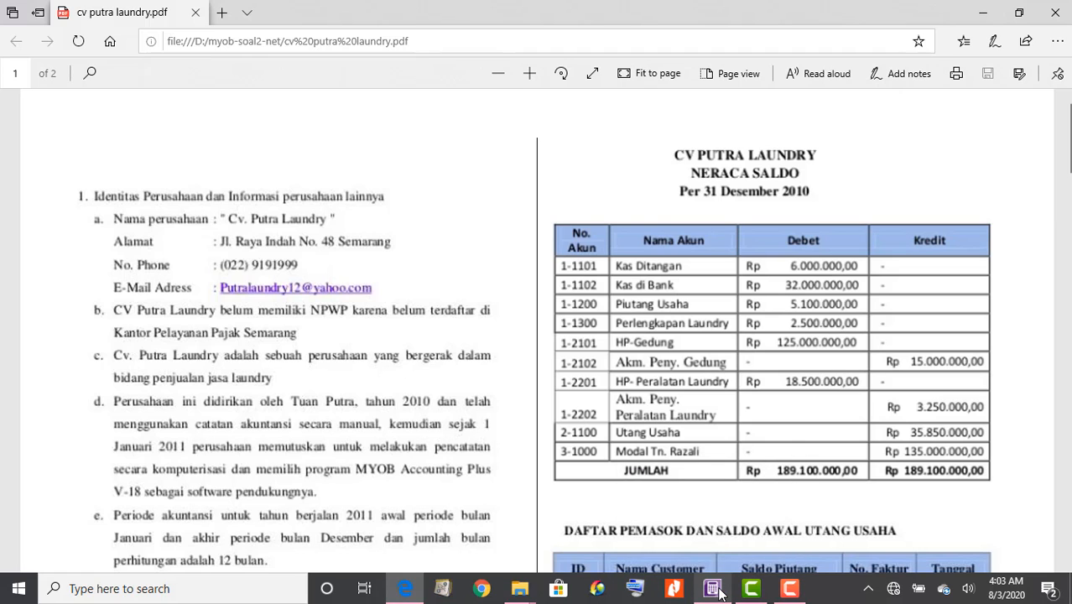
left_click(716, 591)
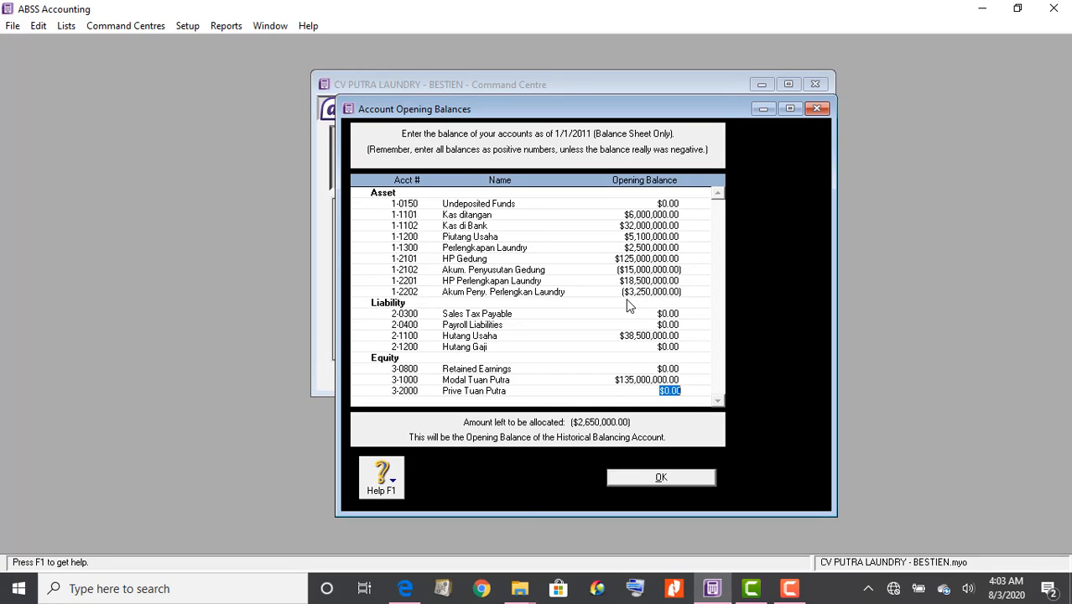
left_click(405, 589)
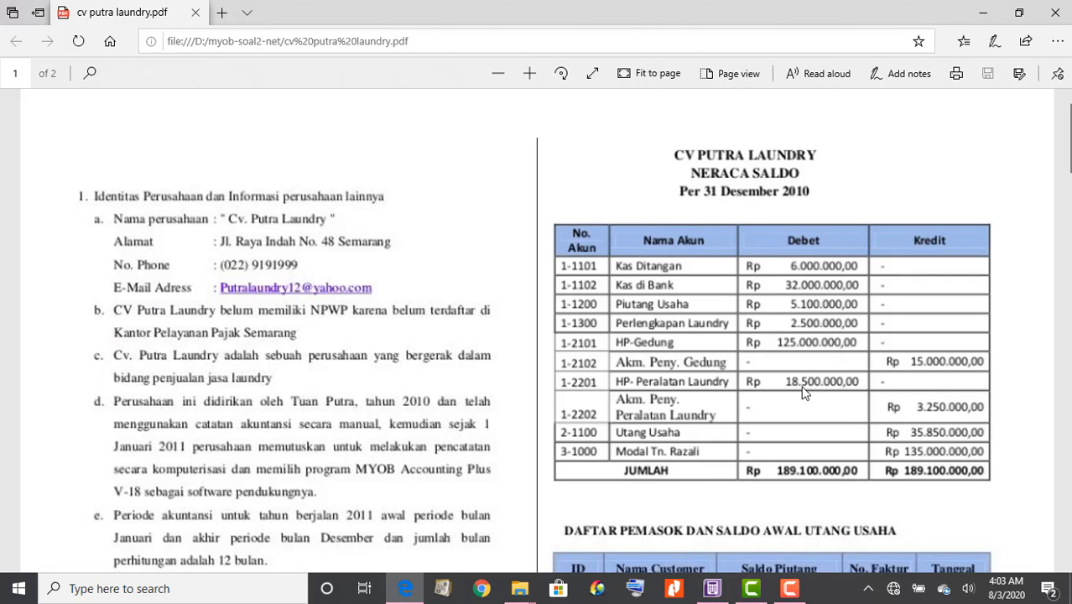
left_click(713, 588)
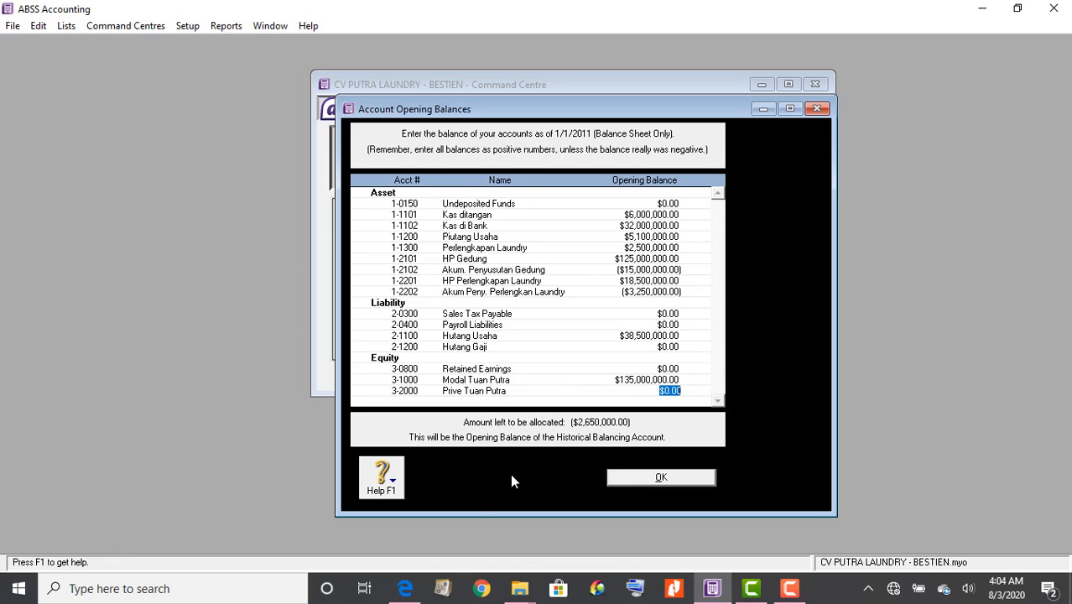
left_click(418, 594)
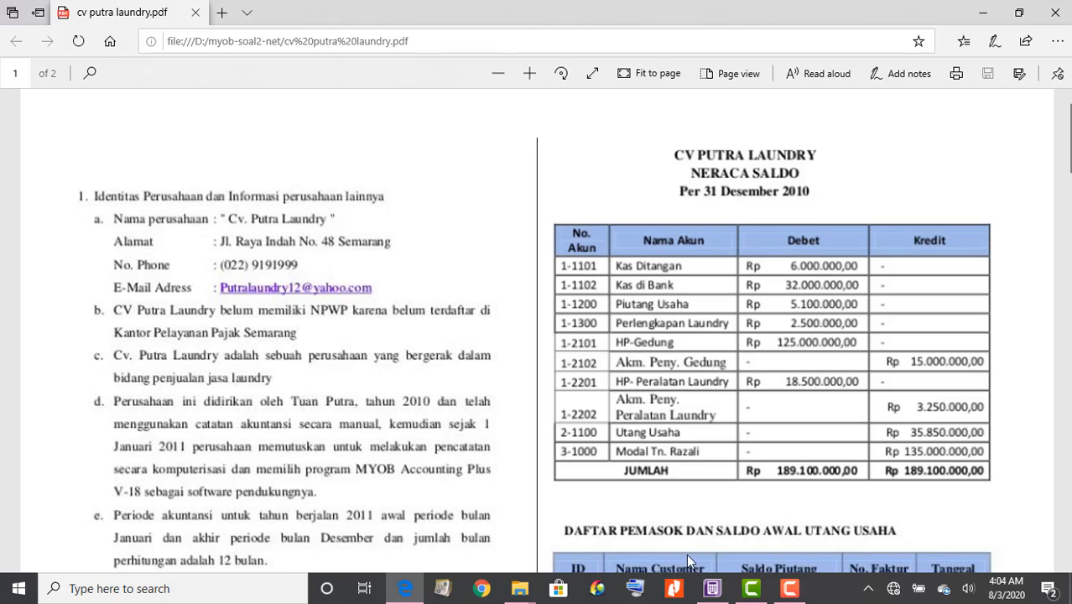
left_click(712, 588)
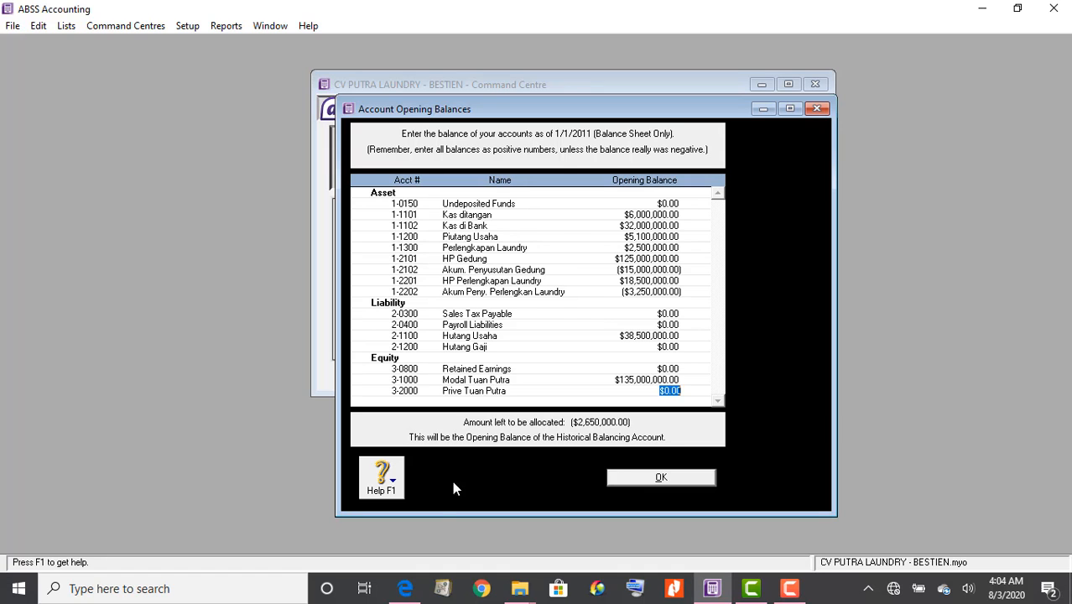
left_click(407, 590)
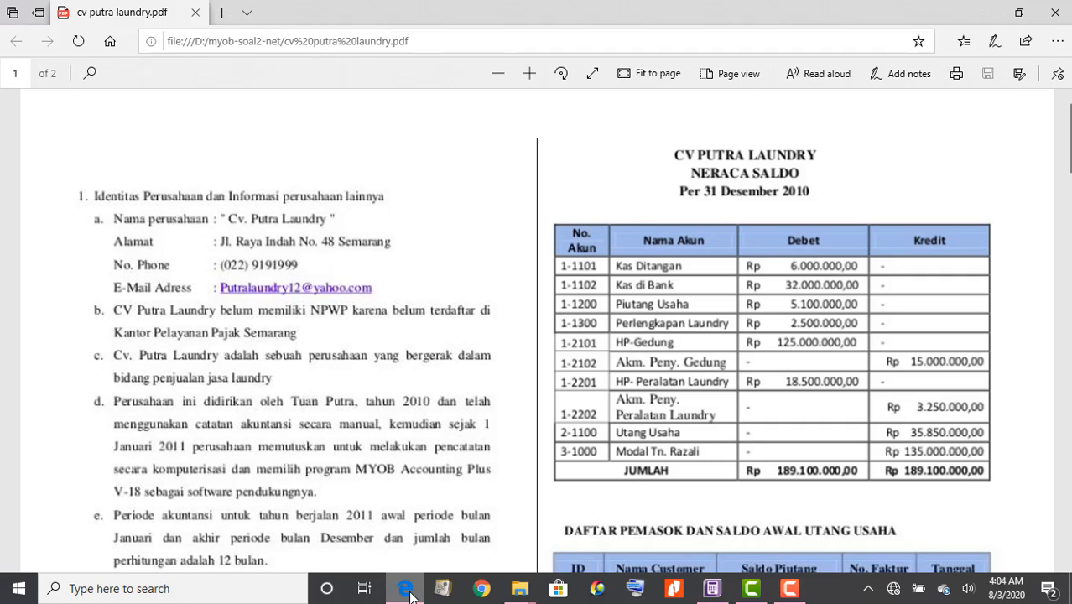
mouse_move(522, 594)
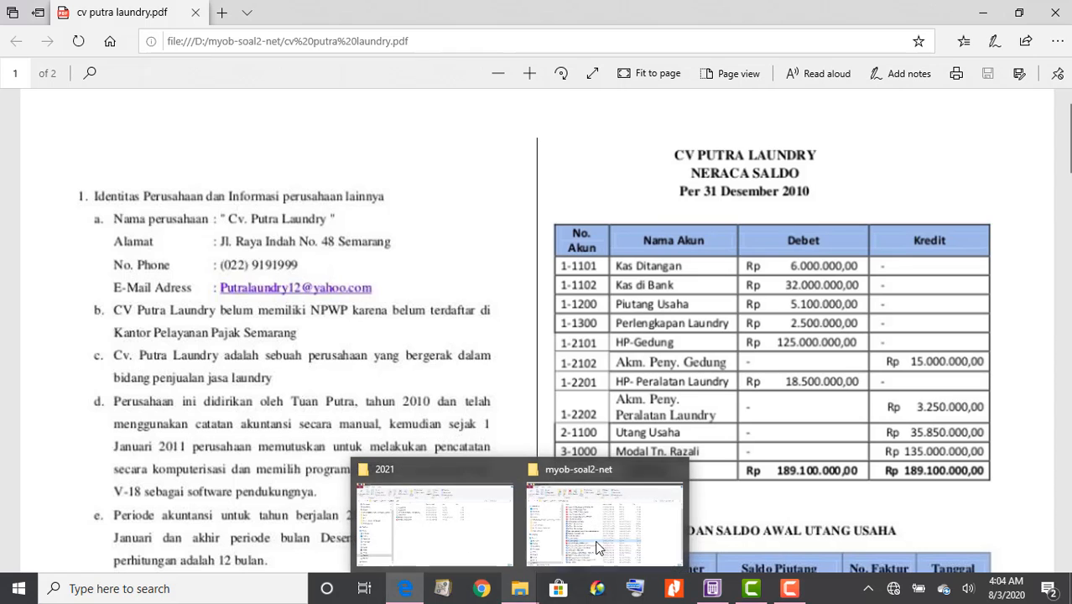
left_click(982, 16)
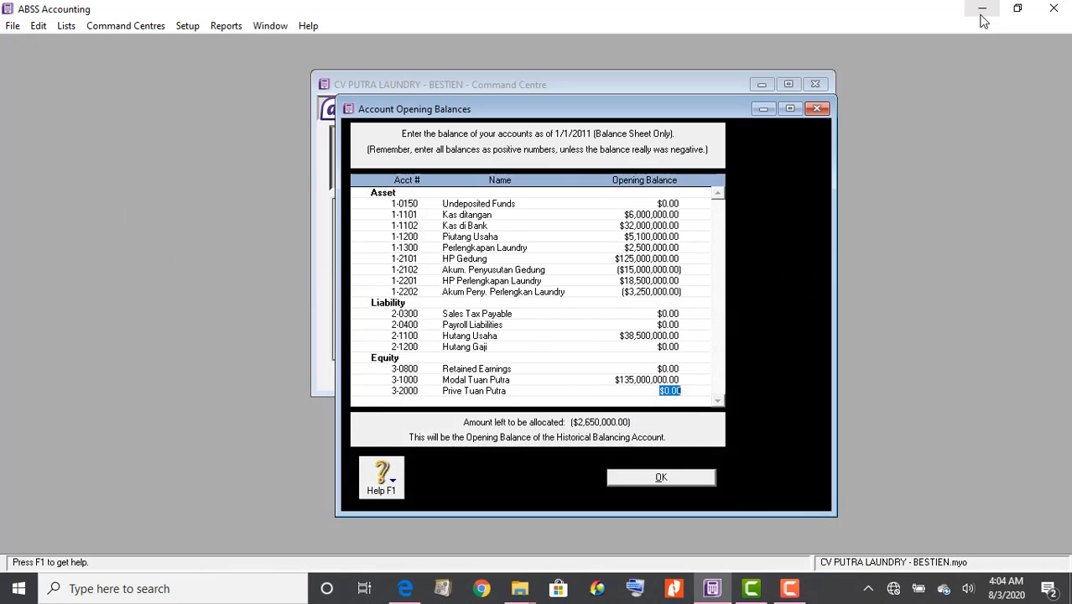
Launch Microsoft Excel 2010 from the Microsoft Office folder in the Start menu
left_click(18, 590)
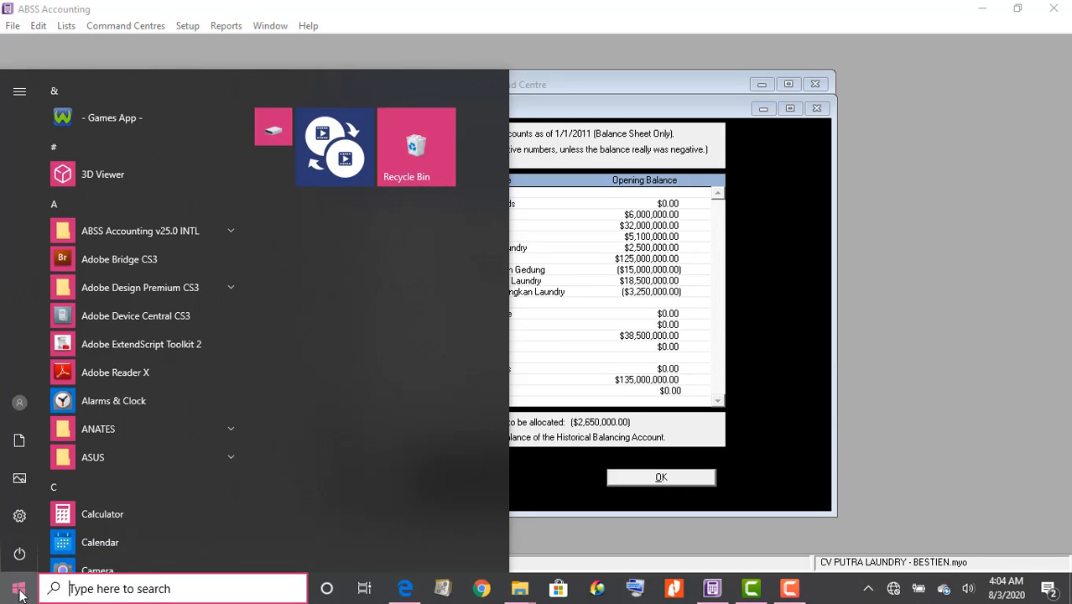
scroll(154, 347, "down", 5)
scroll(155, 347, "down", 15)
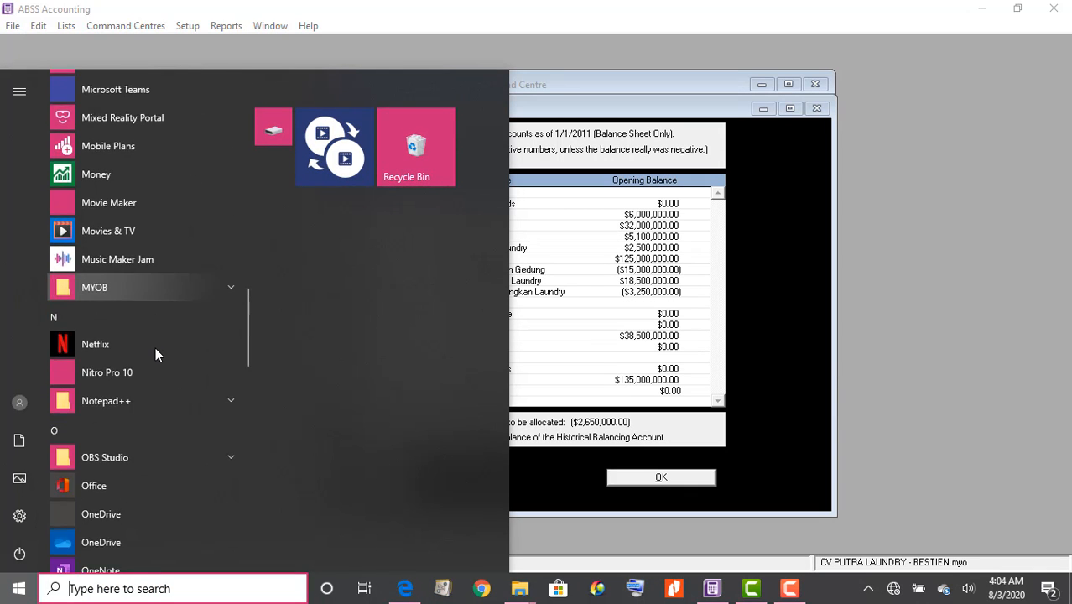
scroll(155, 356, "down", 6)
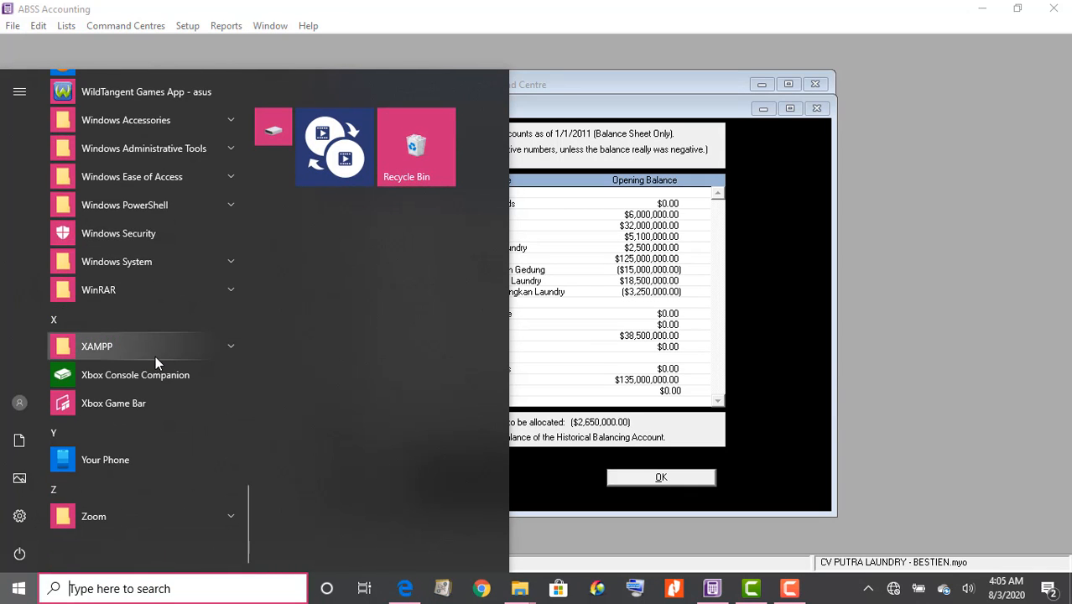
scroll(155, 359, "up", 5)
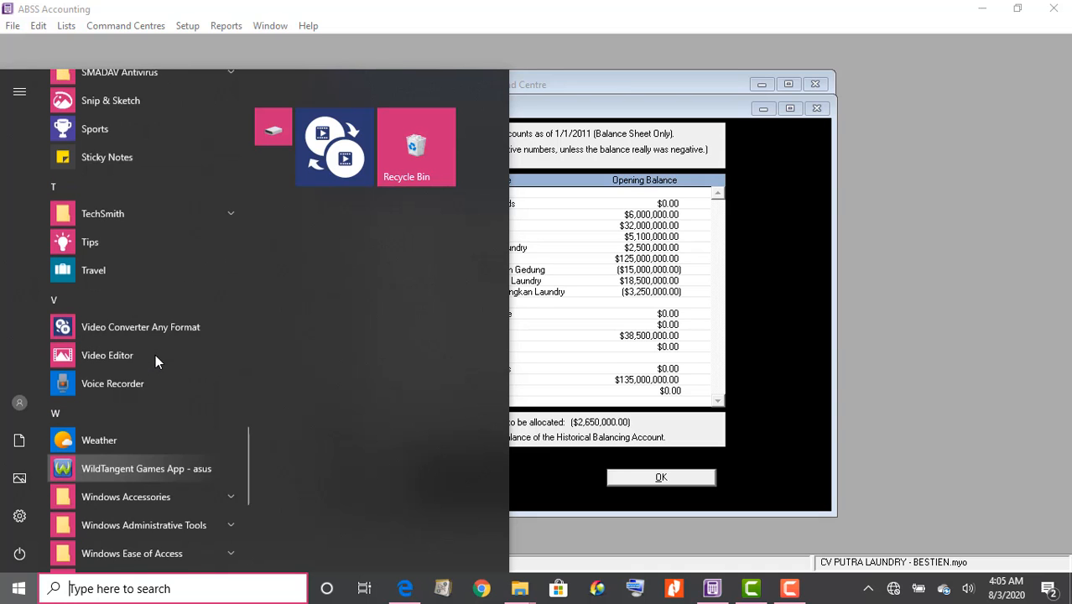
scroll(155, 359, "up", 6)
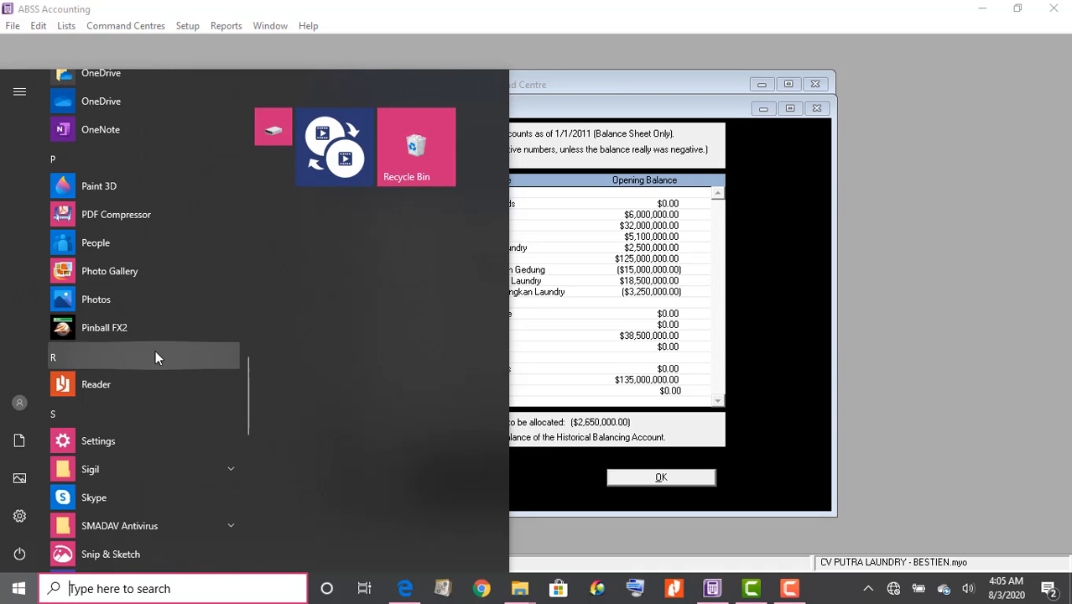
scroll(155, 356, "up", 5)
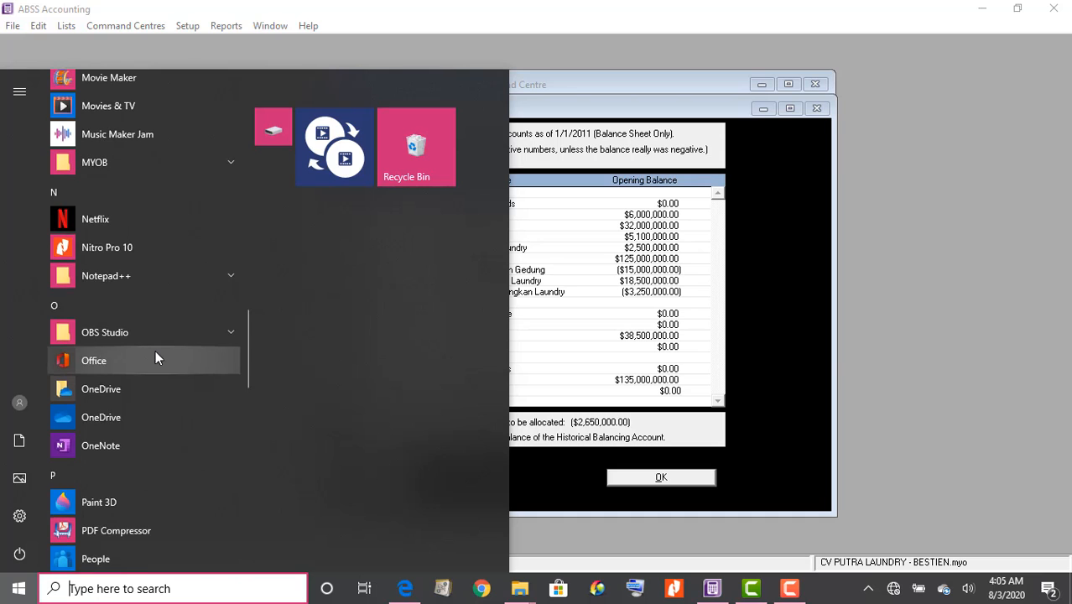
scroll(155, 350, "up", 2)
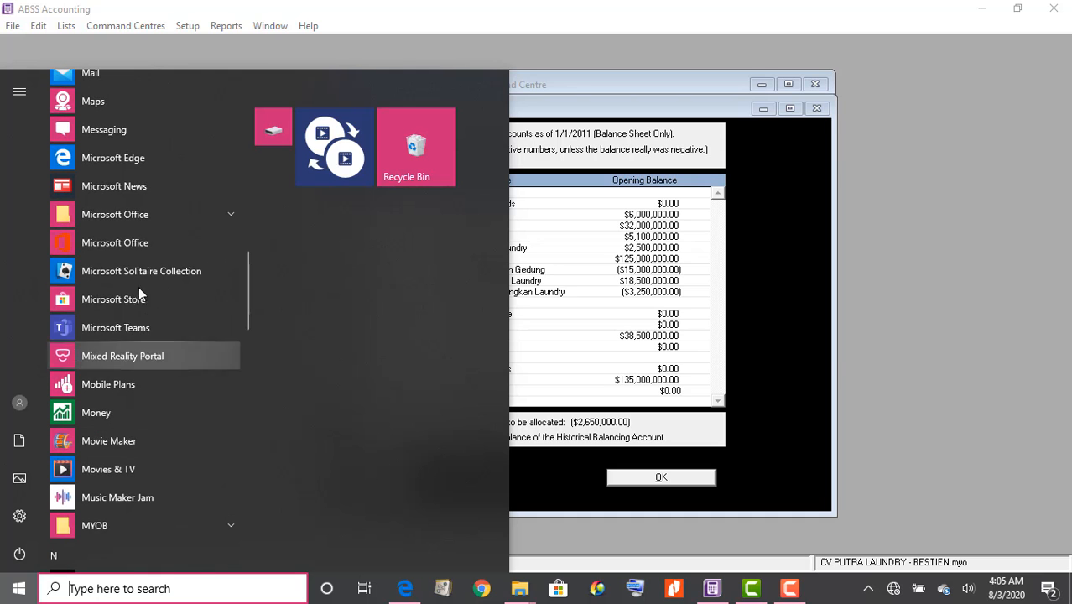
left_click(126, 221)
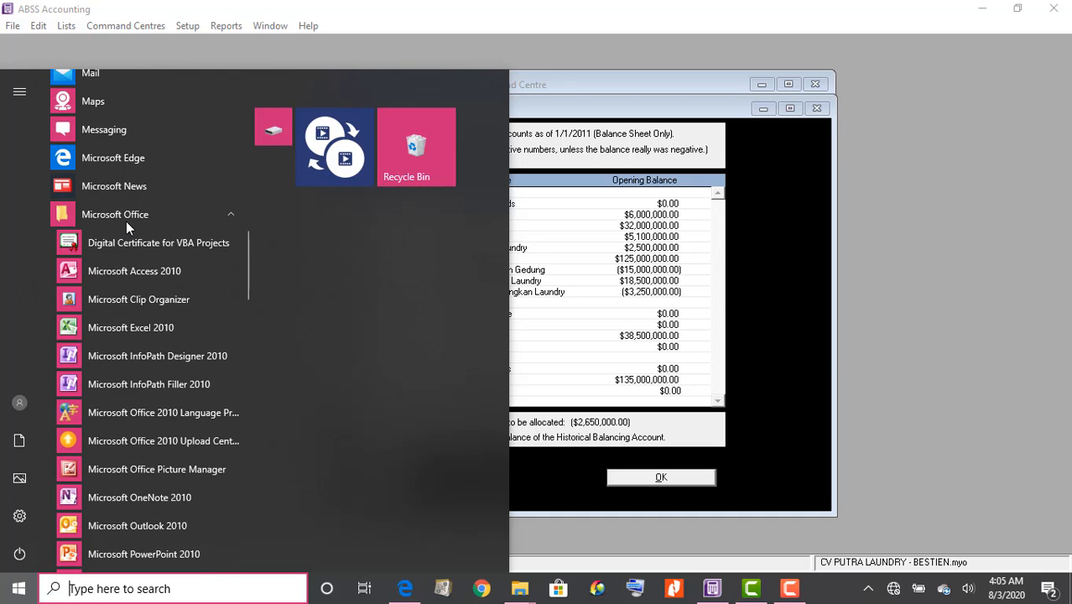
left_click(168, 327)
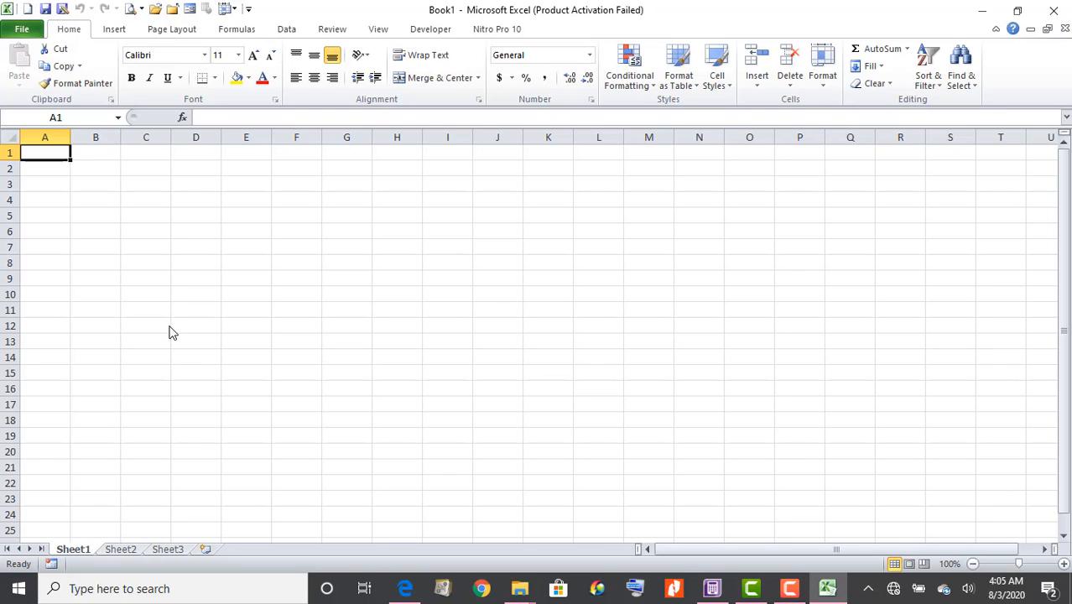
Enter the trial balance amounts in Book1 and confirm the C9 and D9 totals both equal 189,100,000
left_click(152, 182)
type("6,00")
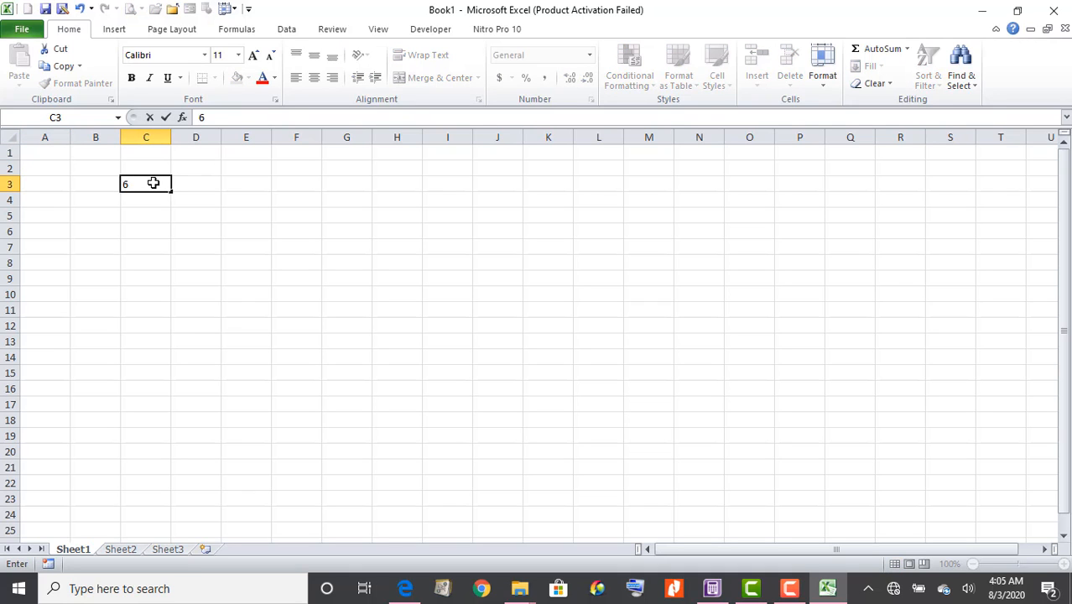
type("0")
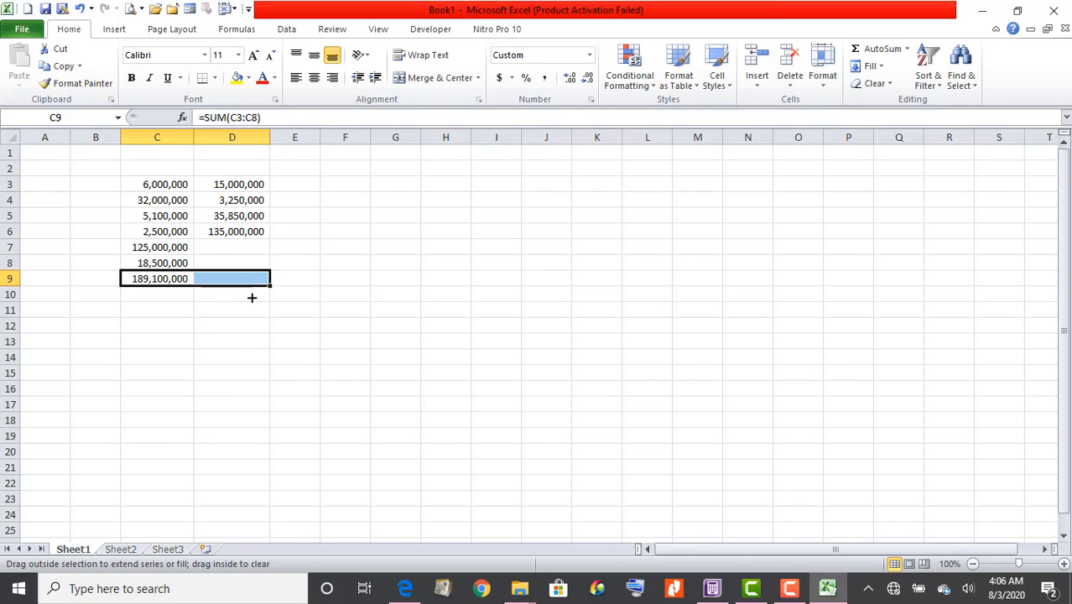
left_click_drag(249, 297, 250, 298)
left_click(218, 307)
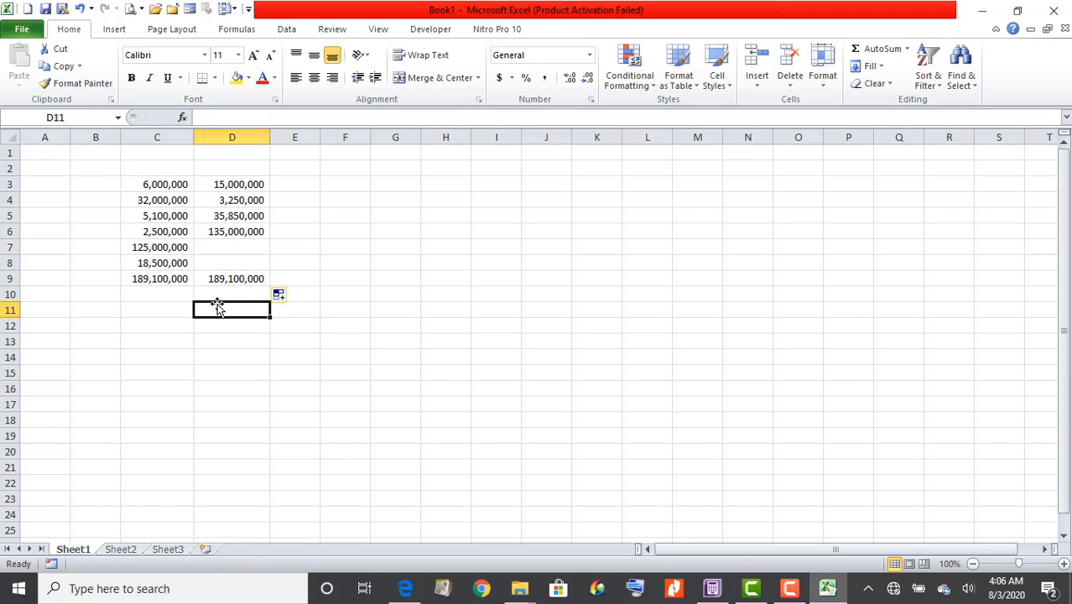
left_click(225, 281)
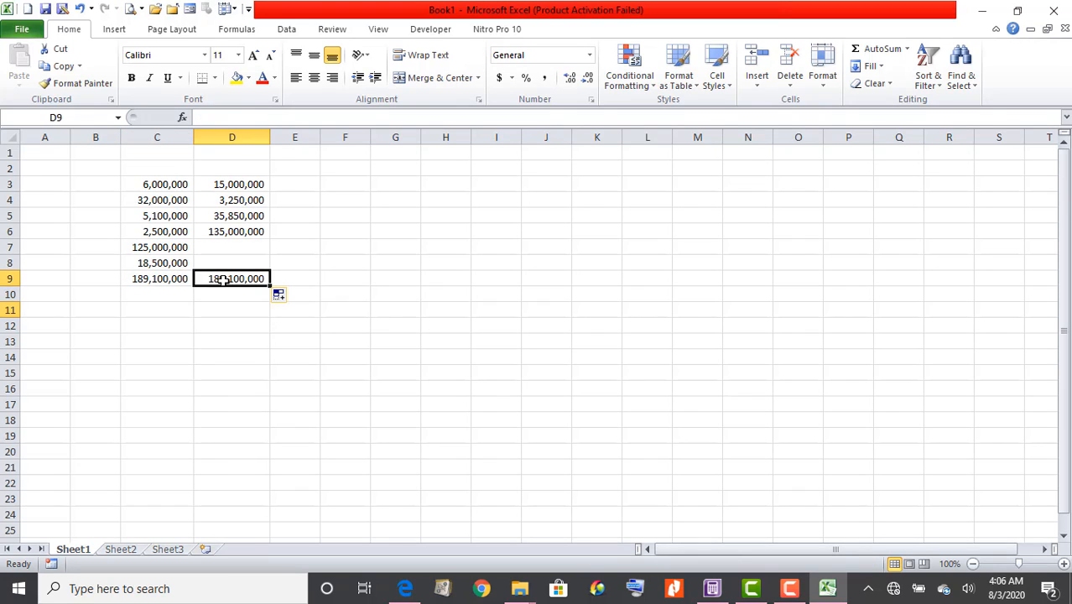
left_click(170, 283)
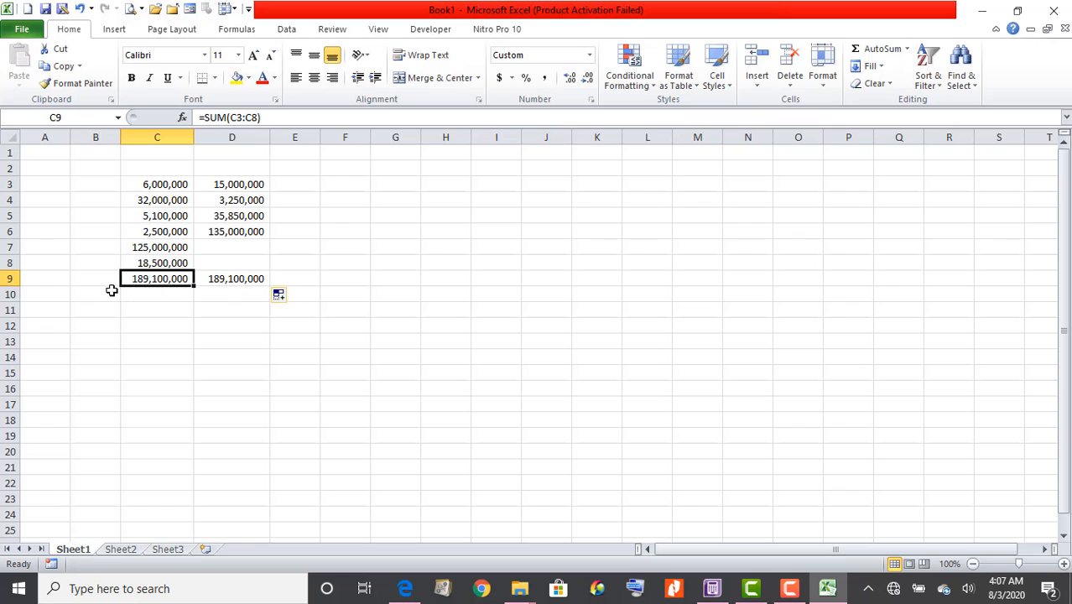
left_click(712, 588)
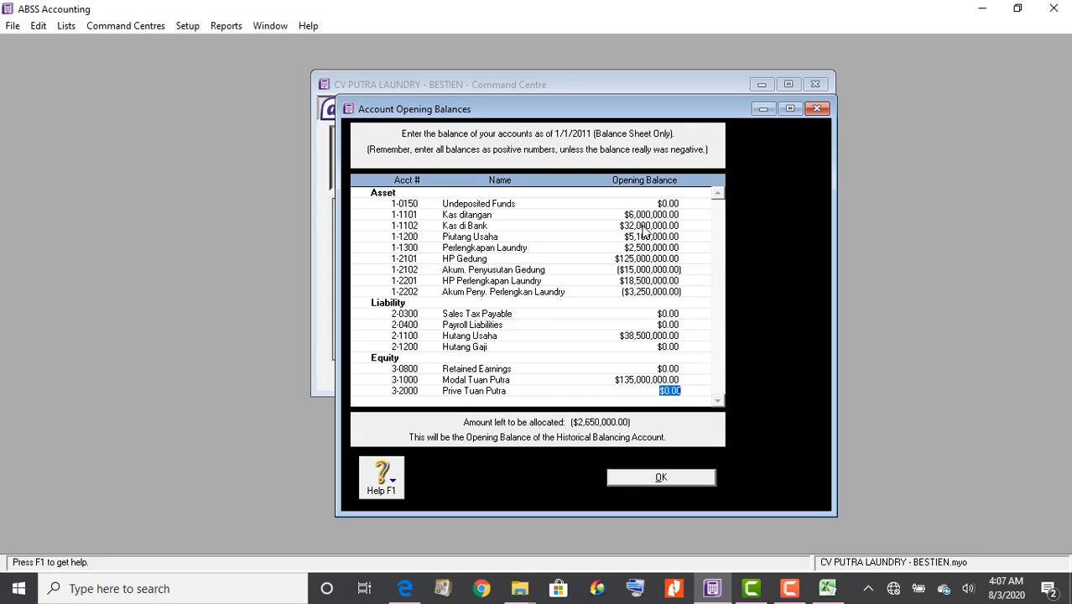
left_click(643, 226)
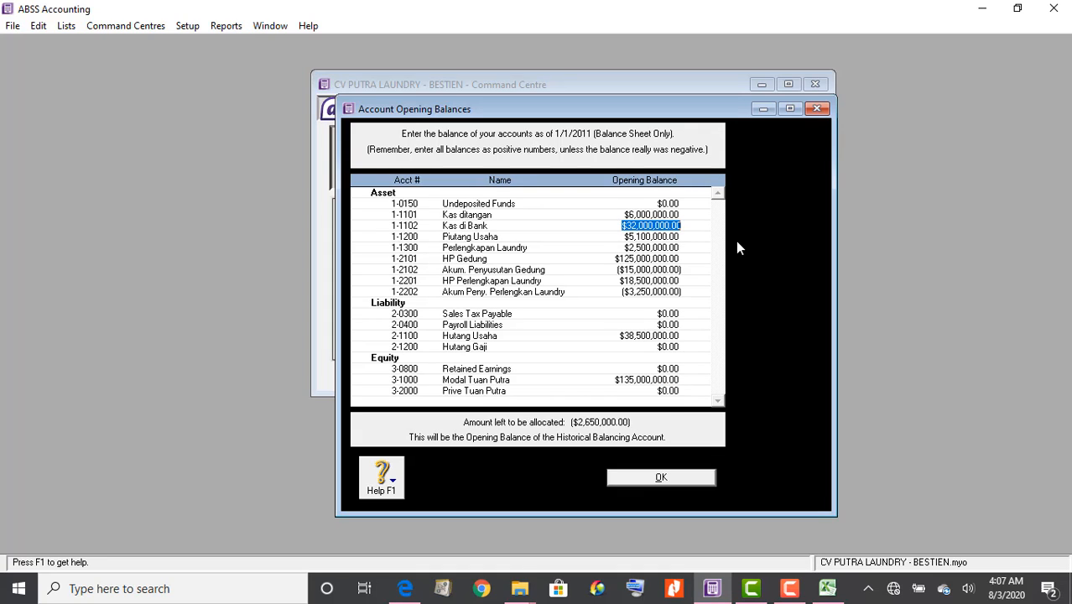
key("Tab")
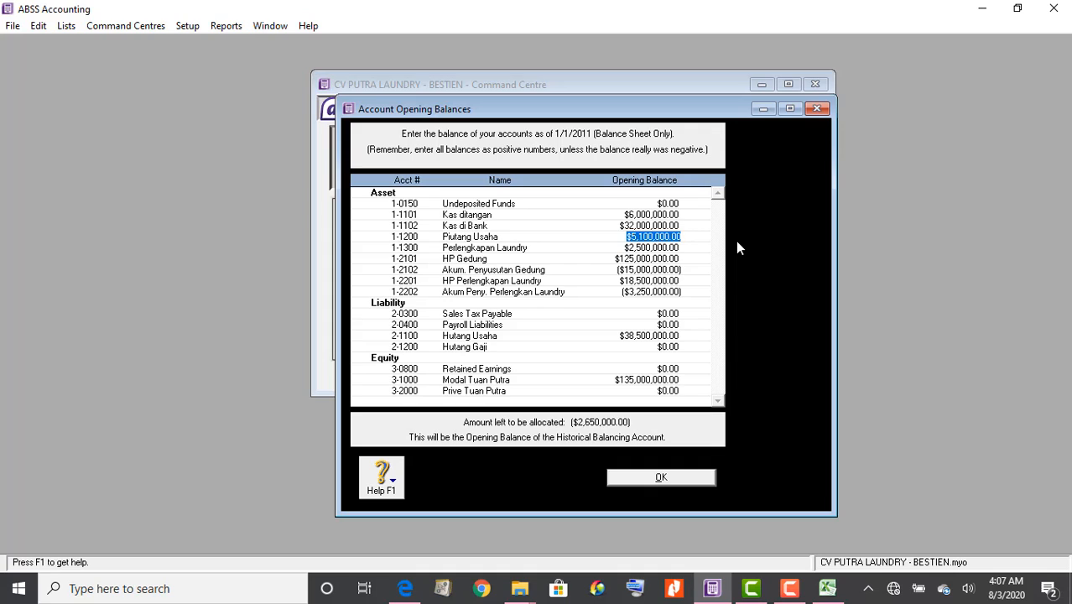
key("Tab")
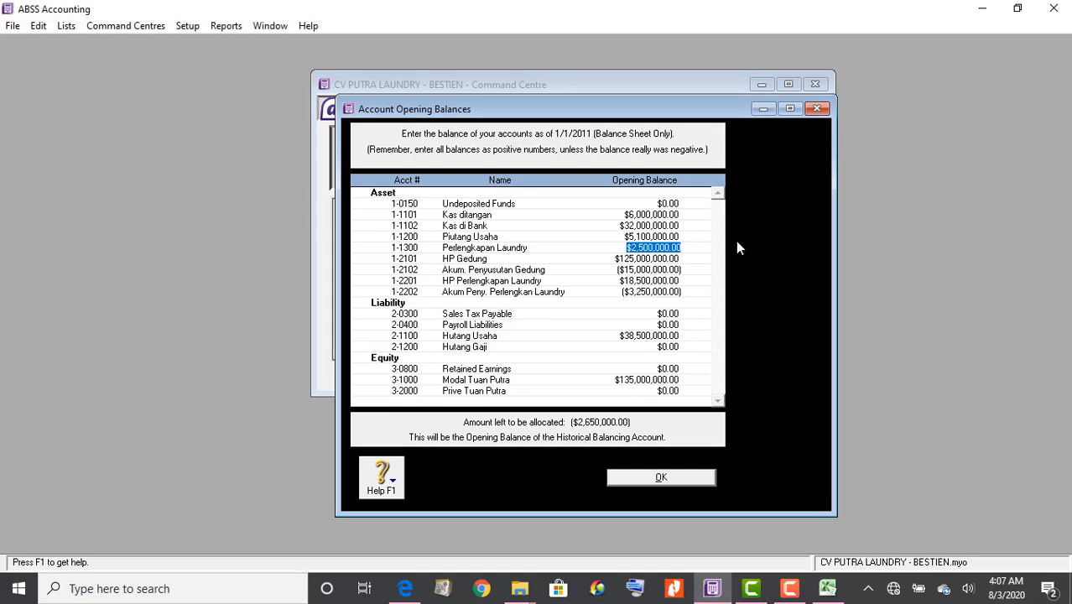
key("Tab")
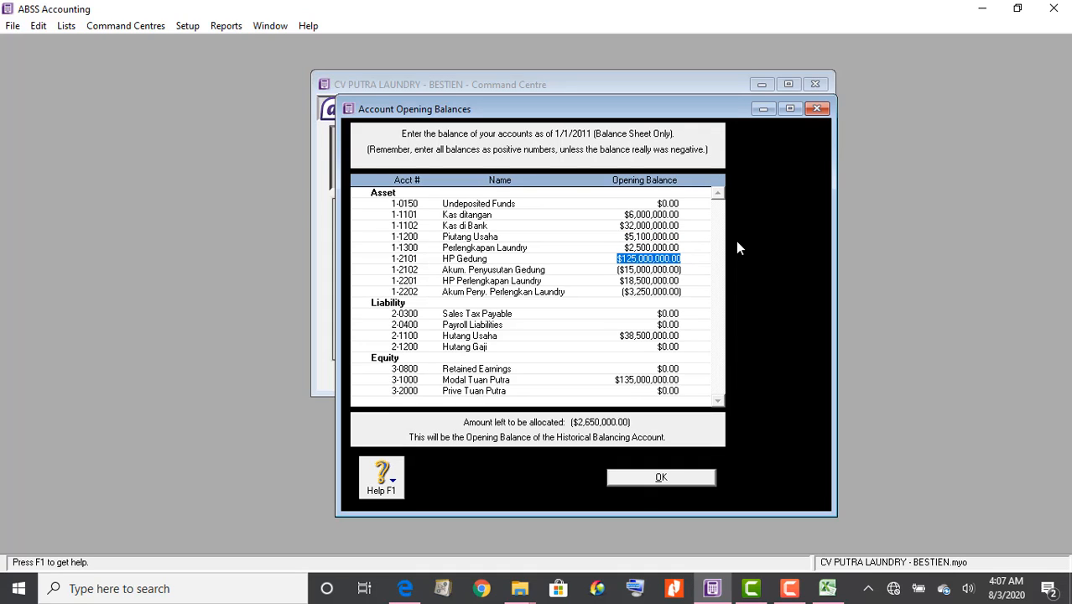
key("Tab")
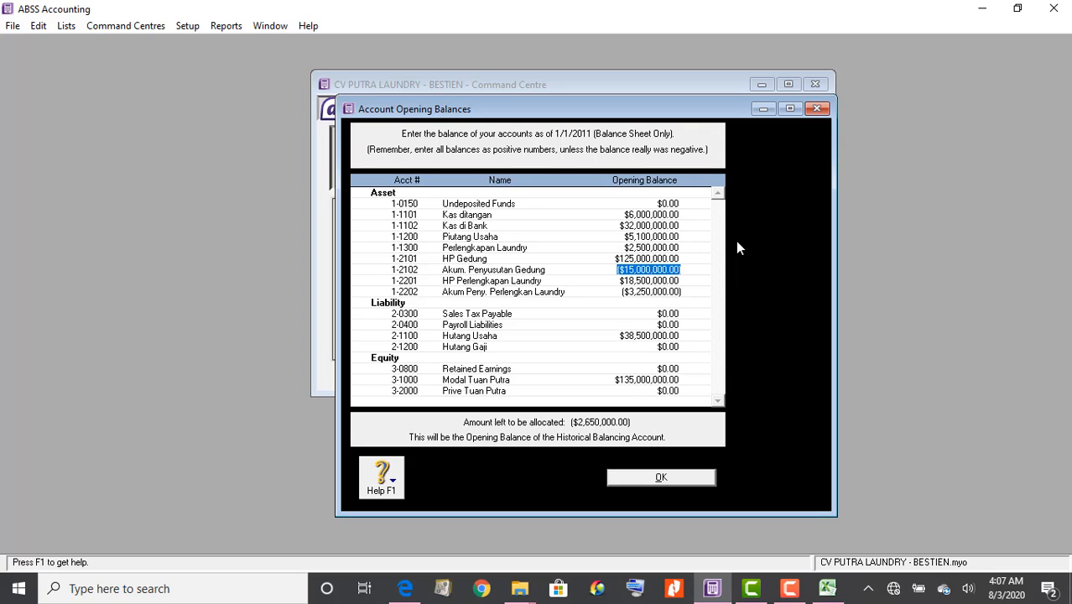
key("Tab")
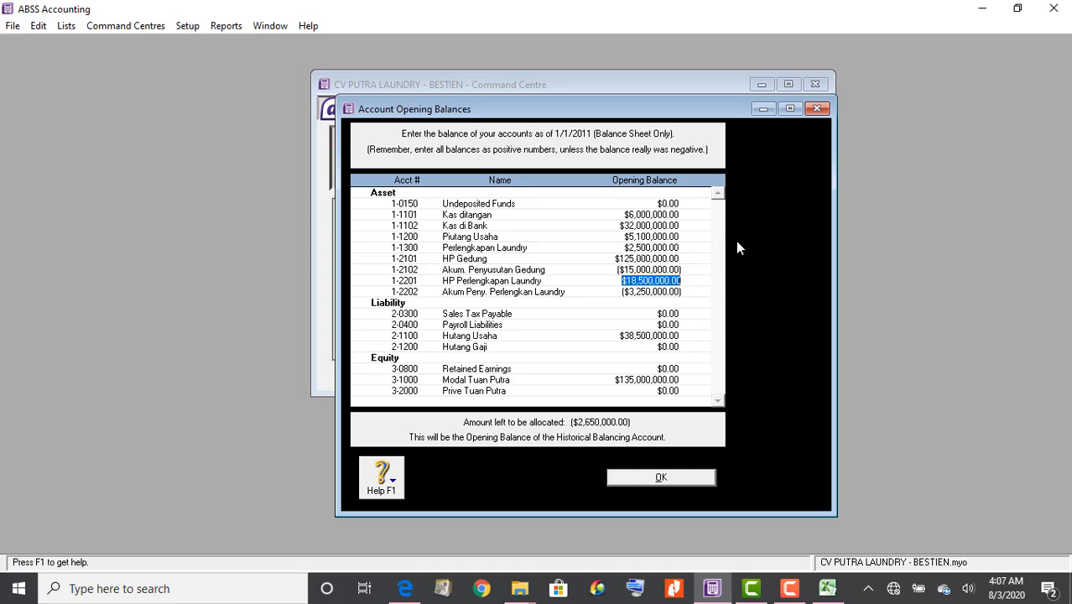
key("Tab")
key("Tab")
key("Tab")
key("Tab")
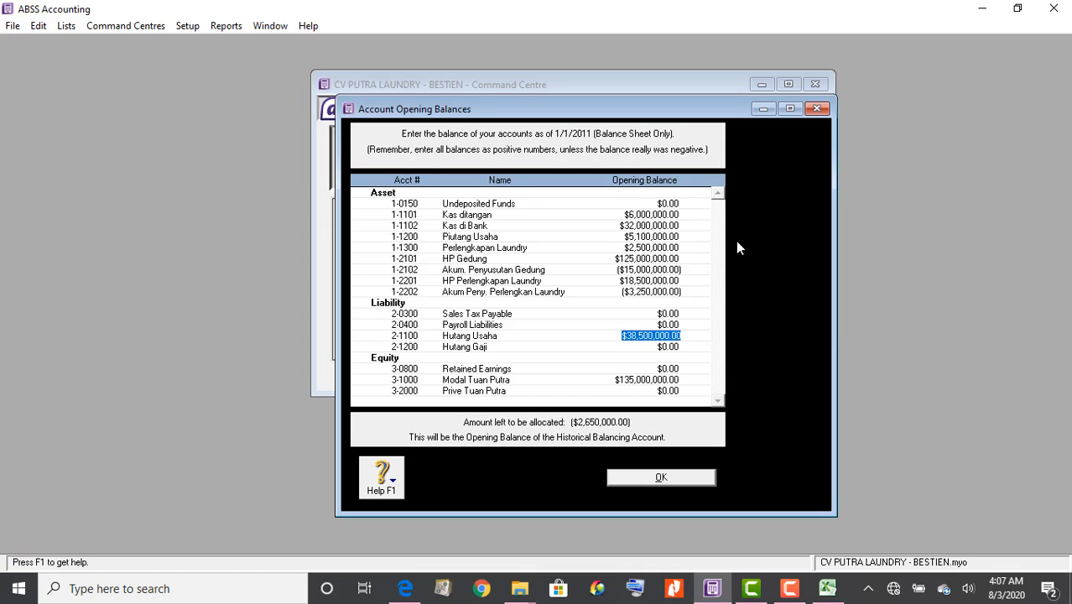
Change Hutang Usaha to 35,850,000.00, verify $0.00 left to allocate, and close Opening Balances
type("35,")
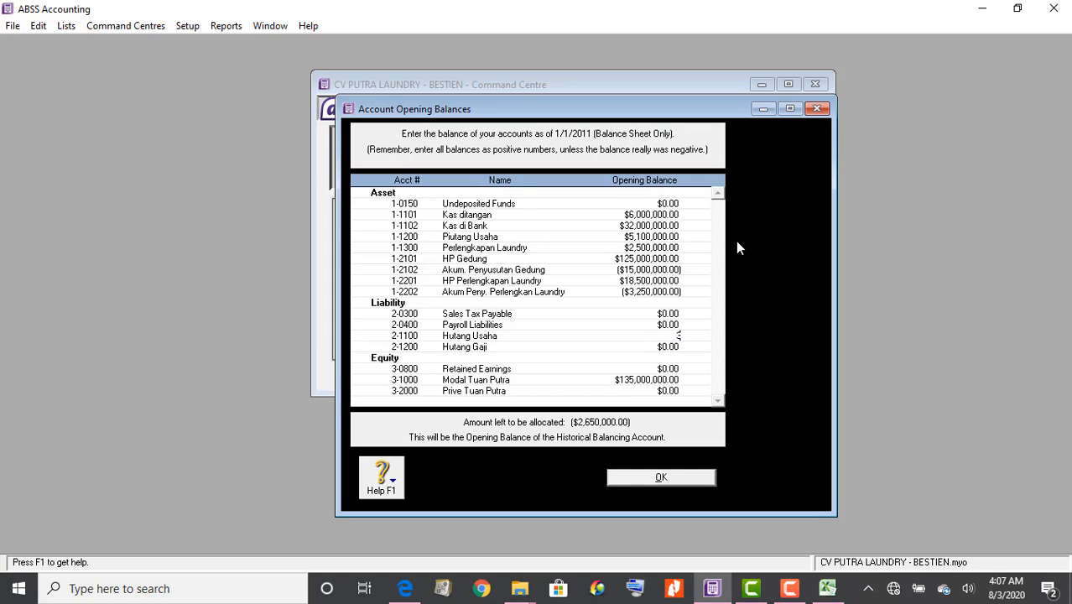
type("850,")
type("00")
type("0.0")
key("Tab")
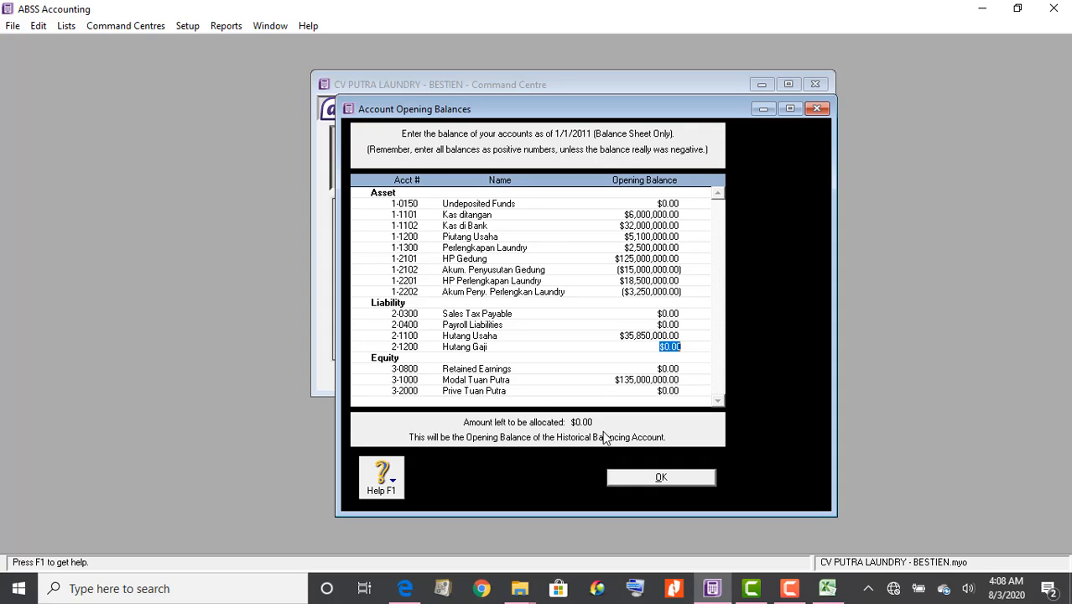
left_click(639, 337)
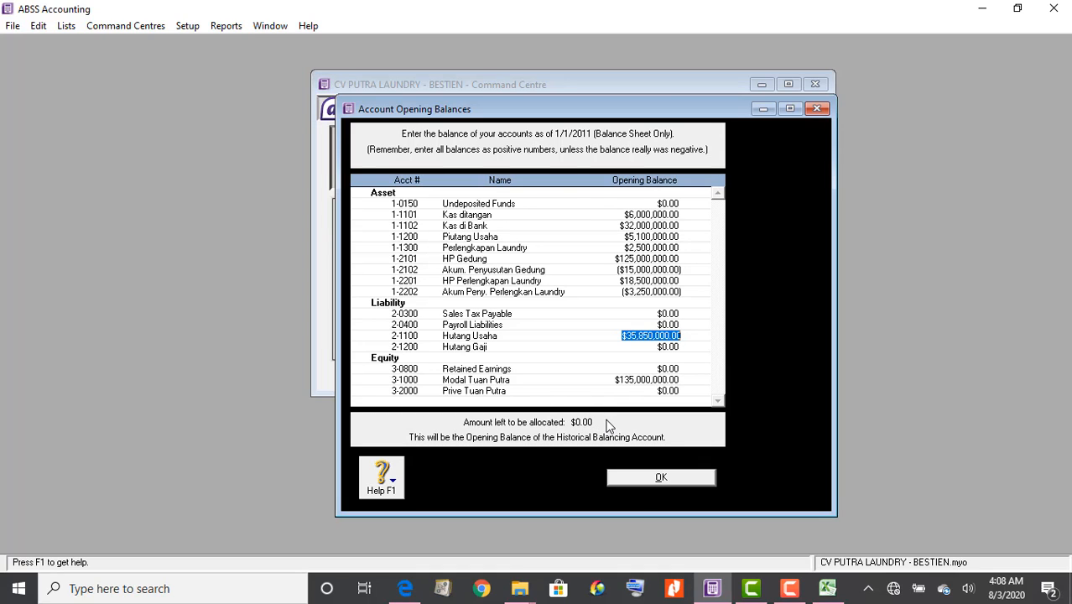
left_click(658, 477)
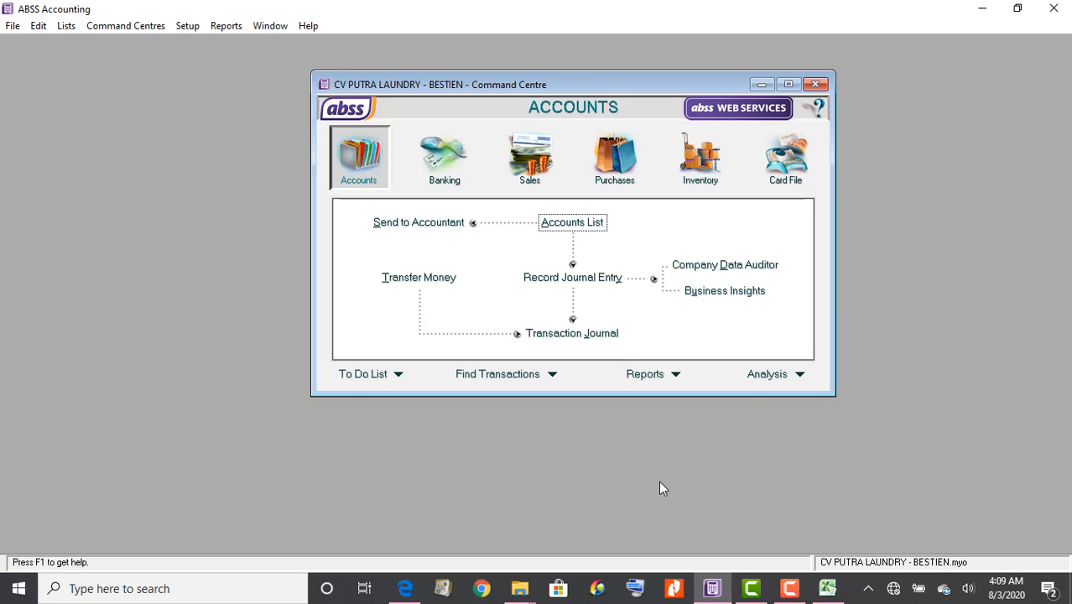
Choose File > Exit to quit ABSS, prompting the never-backed-up warning
left_click(14, 26)
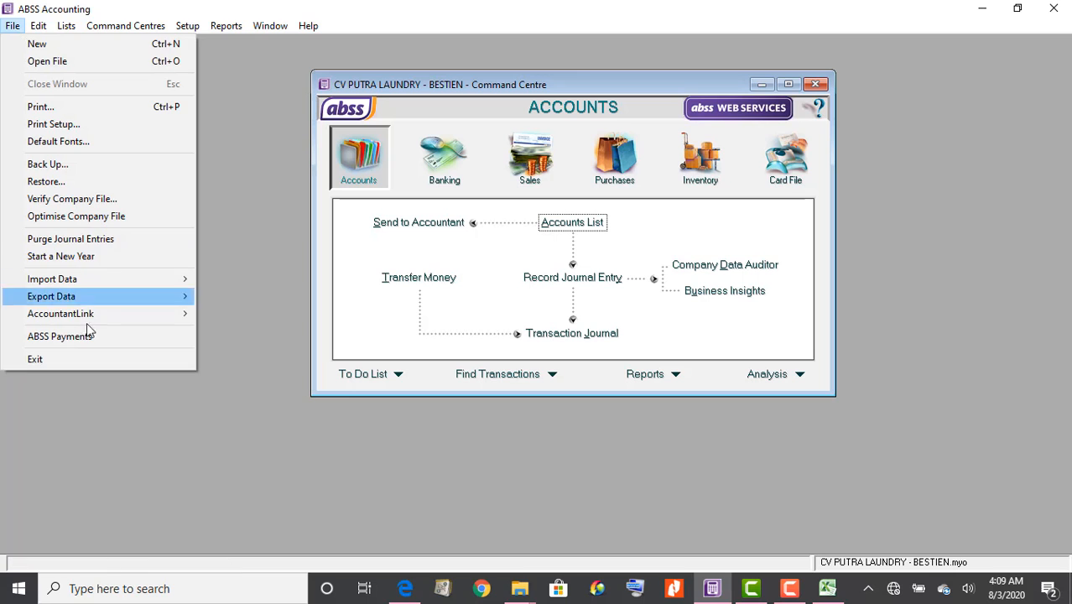
left_click(92, 359)
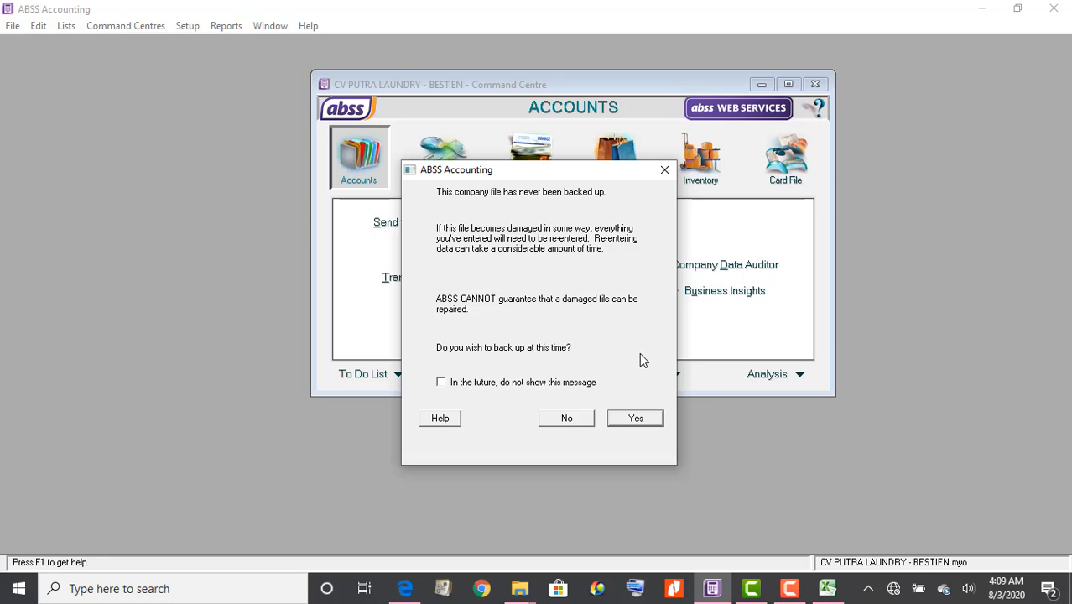
Decline the backup so ABSS quits, leaving Excel's Book1 balanced at 189,100,000
left_click(576, 427)
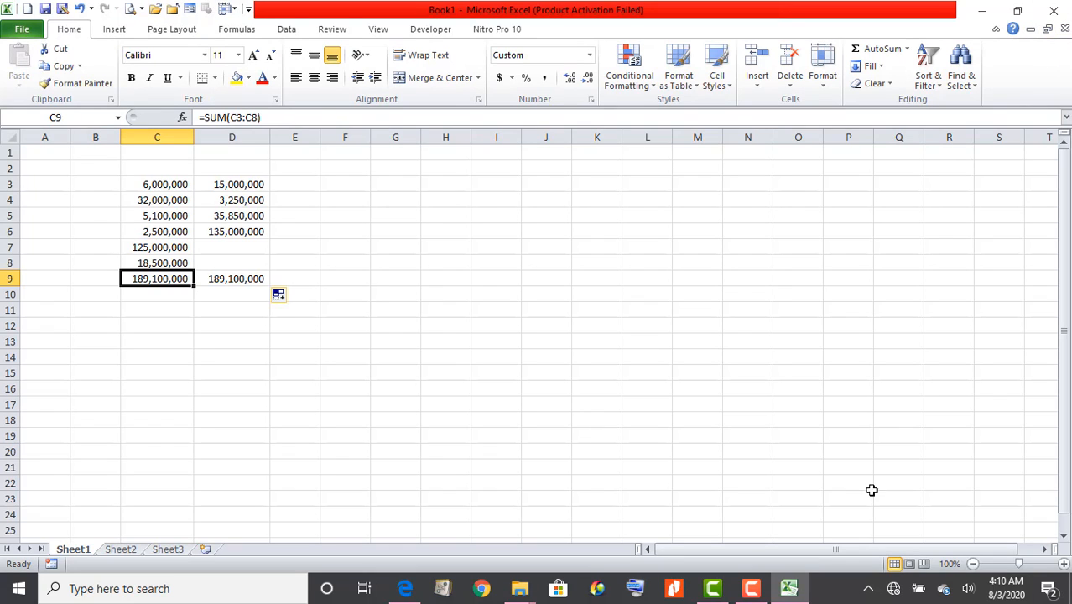
mouse_move(765, 592)
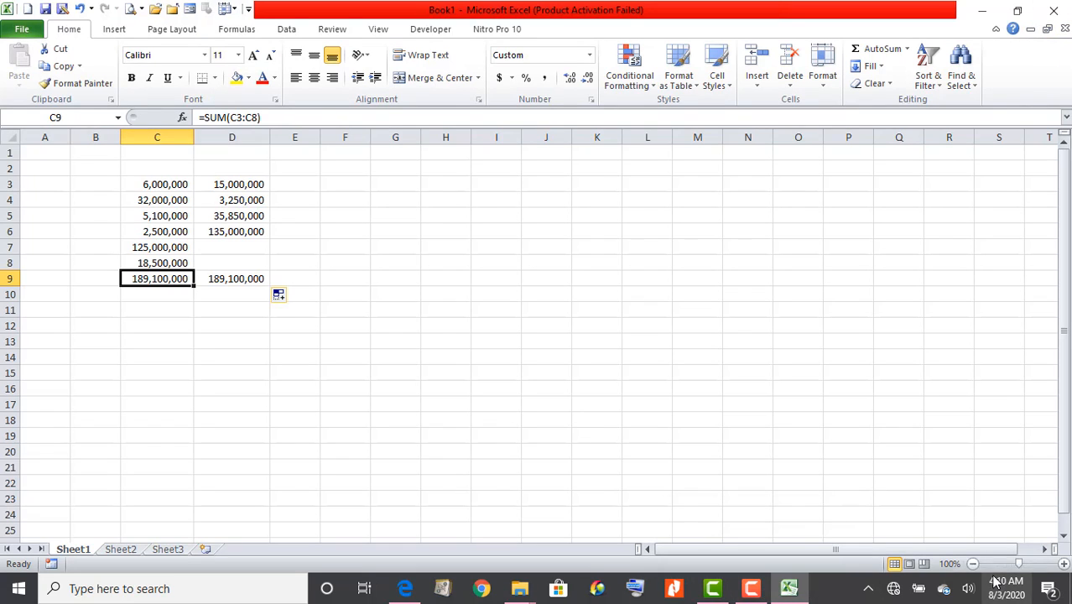